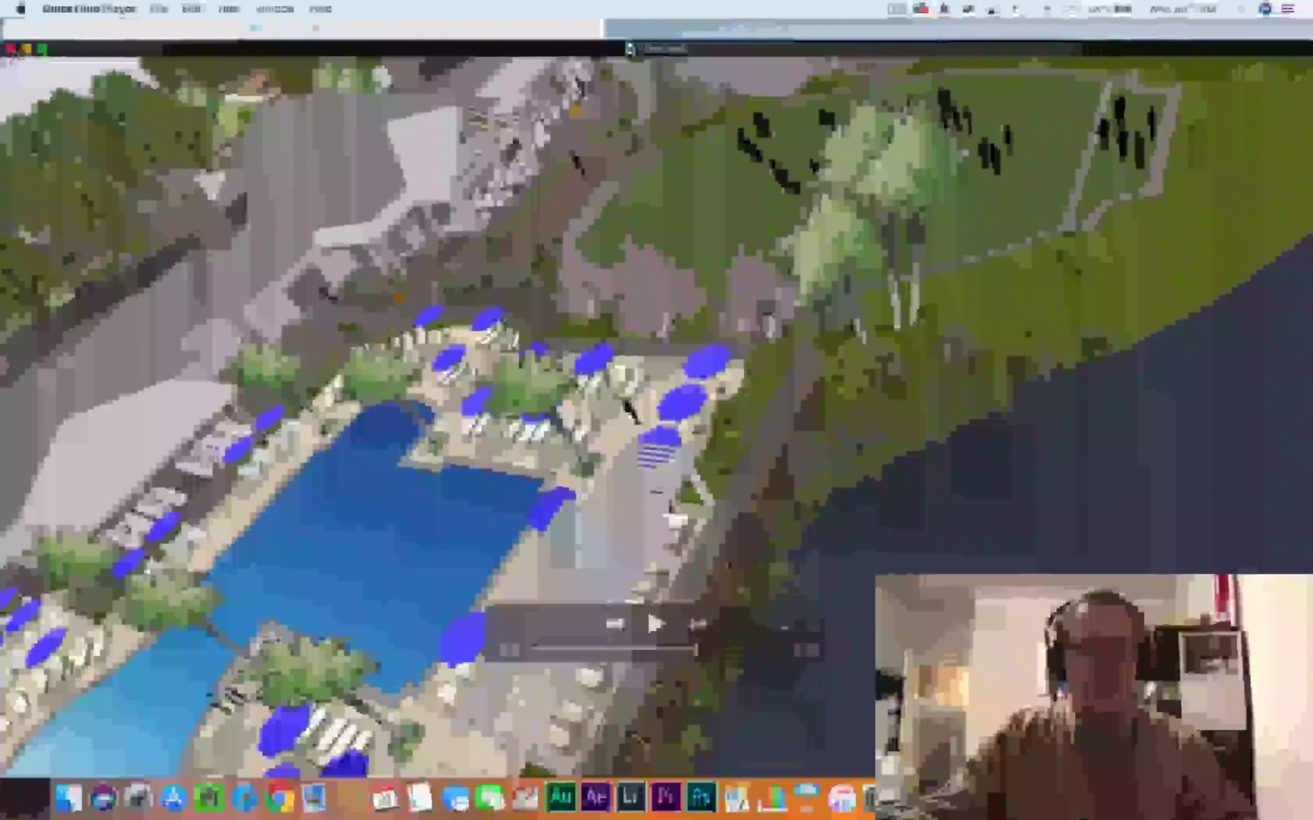
# Switch from the video preview to Premiere Pro and start a new project located in the 180321_Marshwood folder
pyautogui.press('super+w')
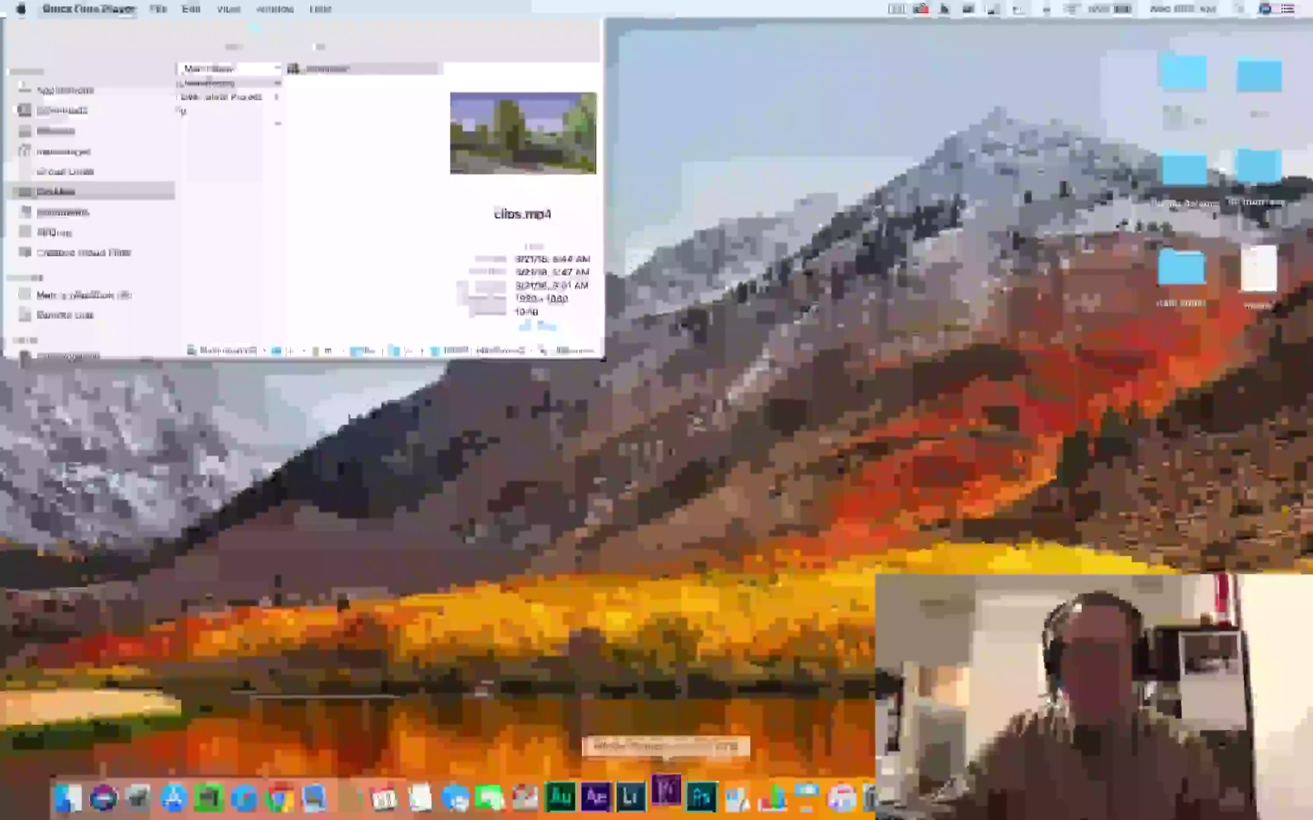
pyautogui.click(665, 798)
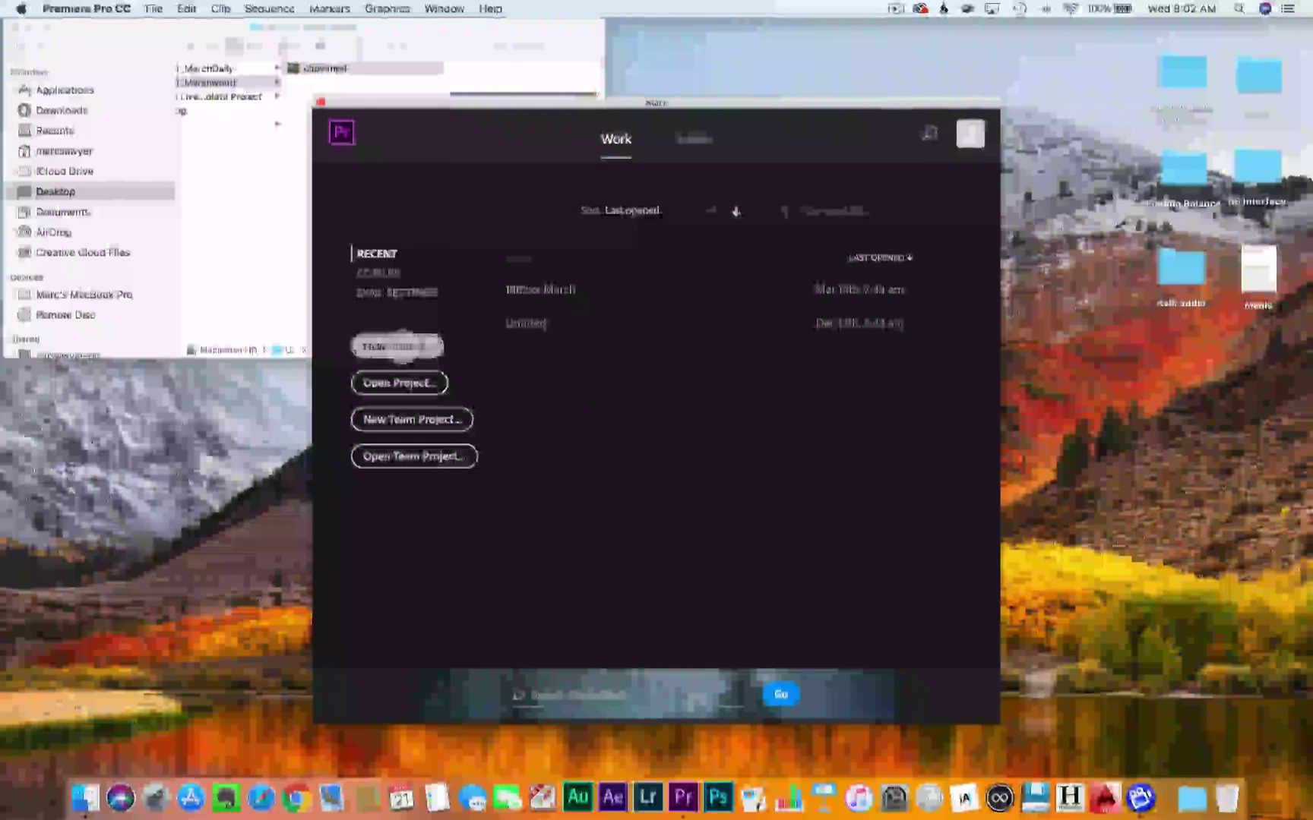
pyautogui.click(398, 346)
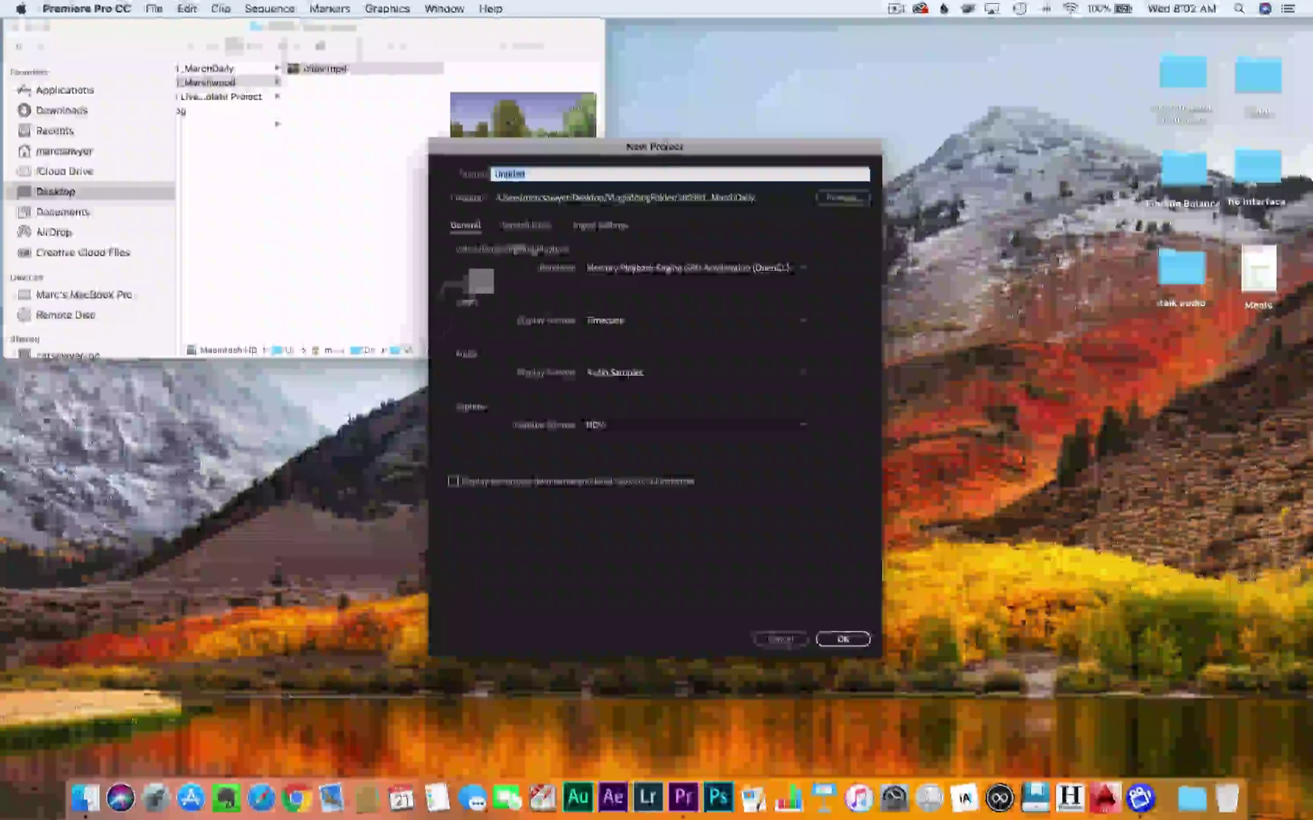
pyautogui.click(841, 197)
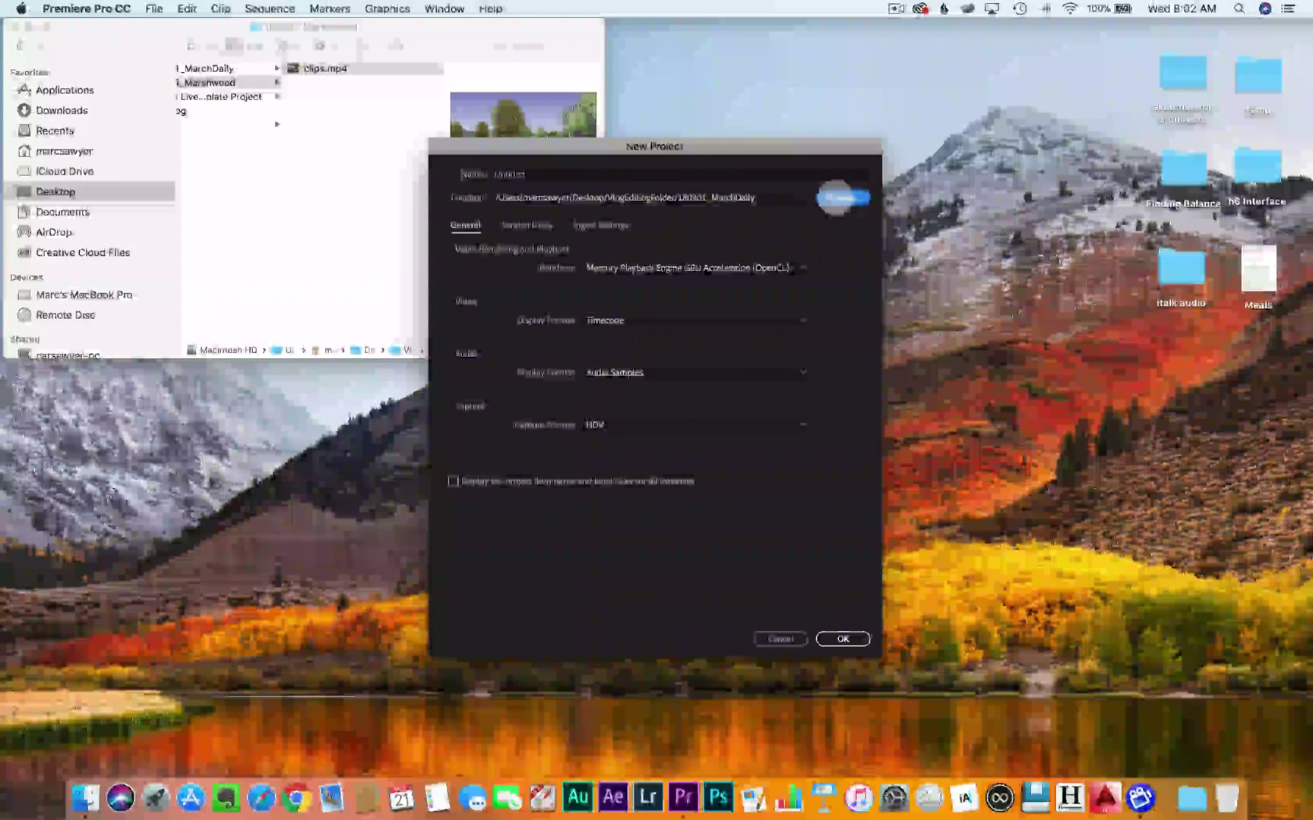
pyautogui.click(828, 240)
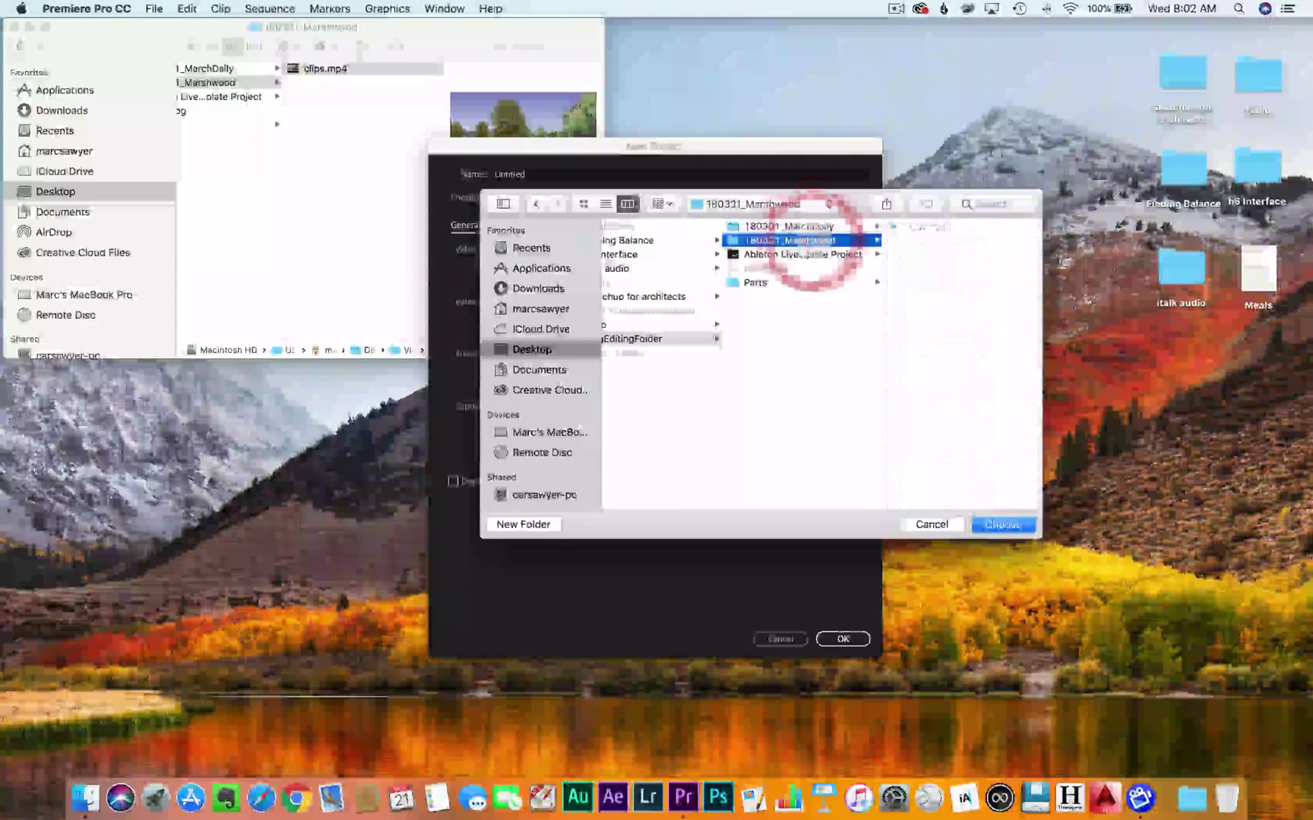
pyautogui.click(1002, 524)
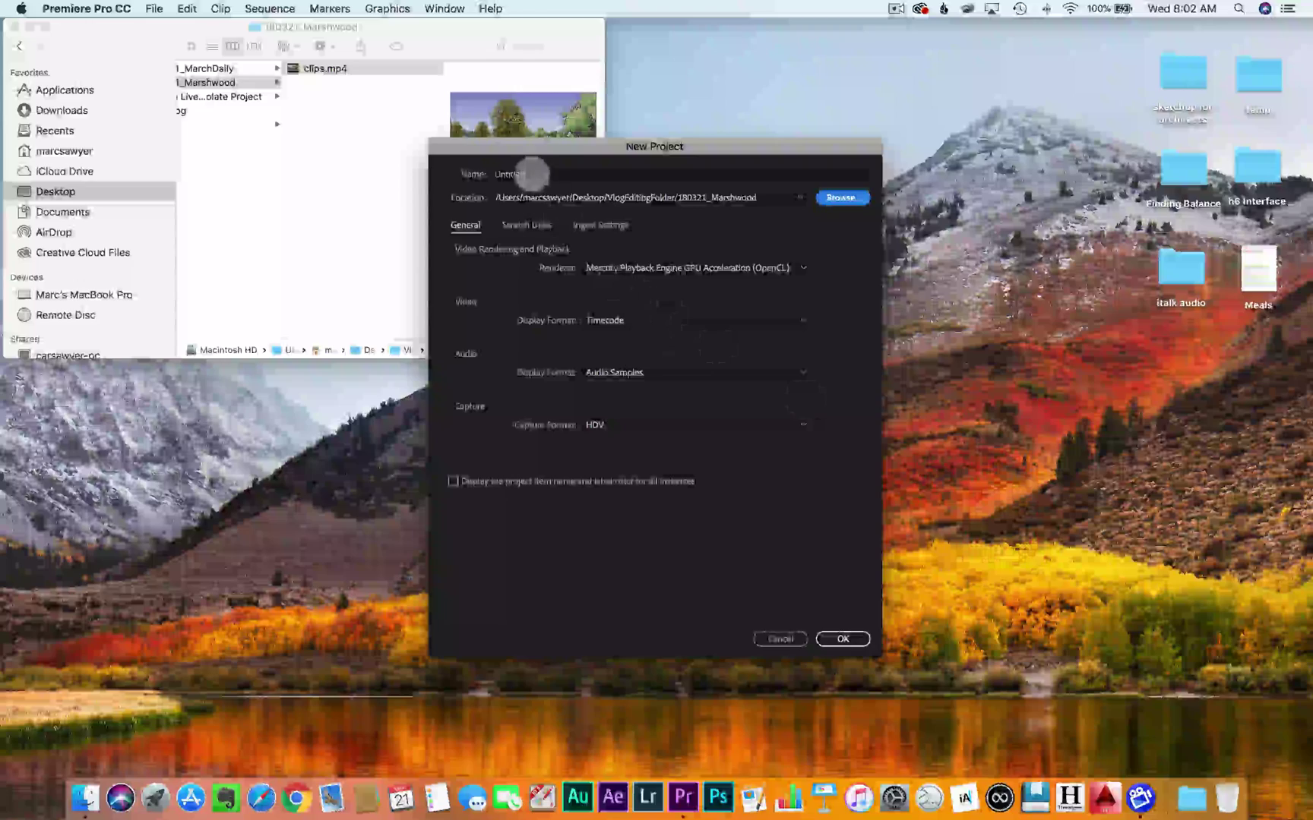
# Name the new project 180321 Marshwood and create it
pyautogui.moveTo(540, 175); pyautogui.dragTo(443, 167)
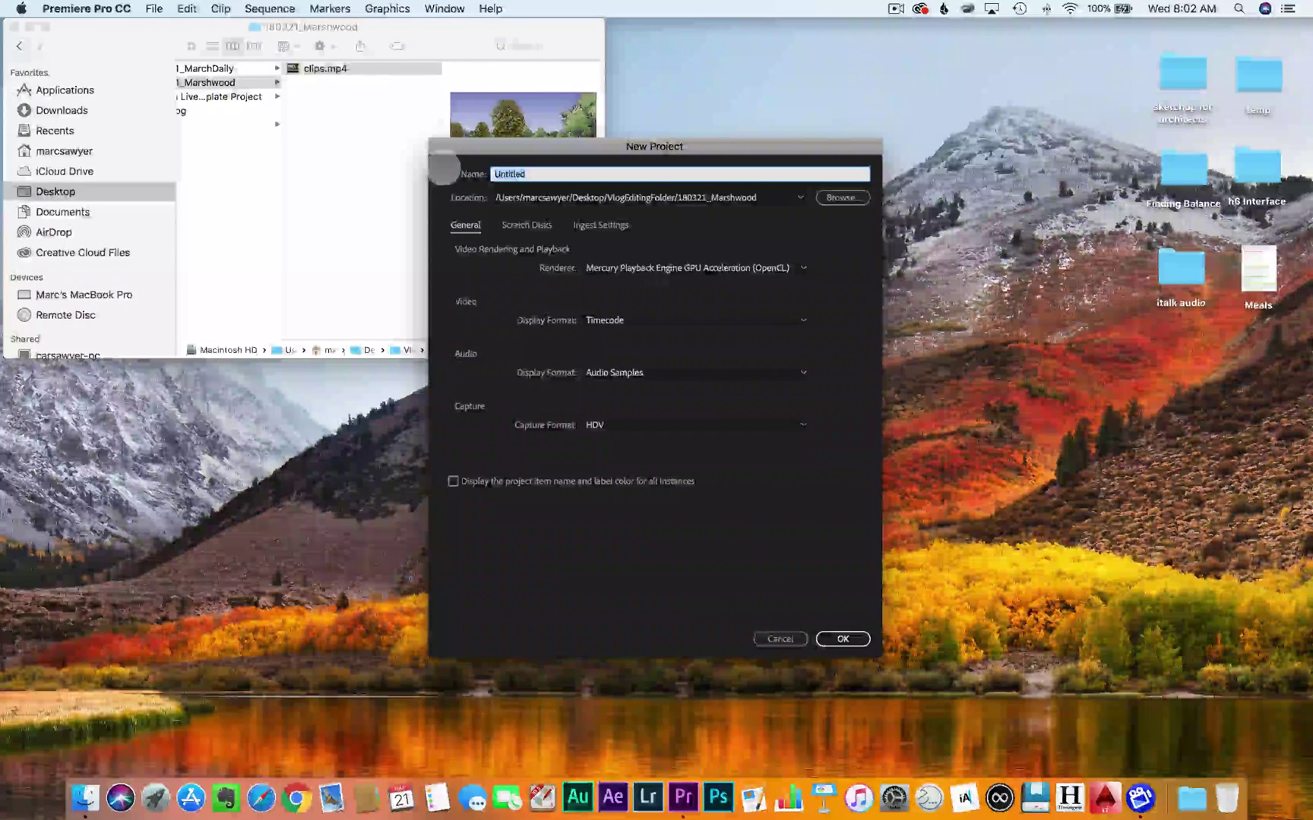
pyautogui.write('1803')
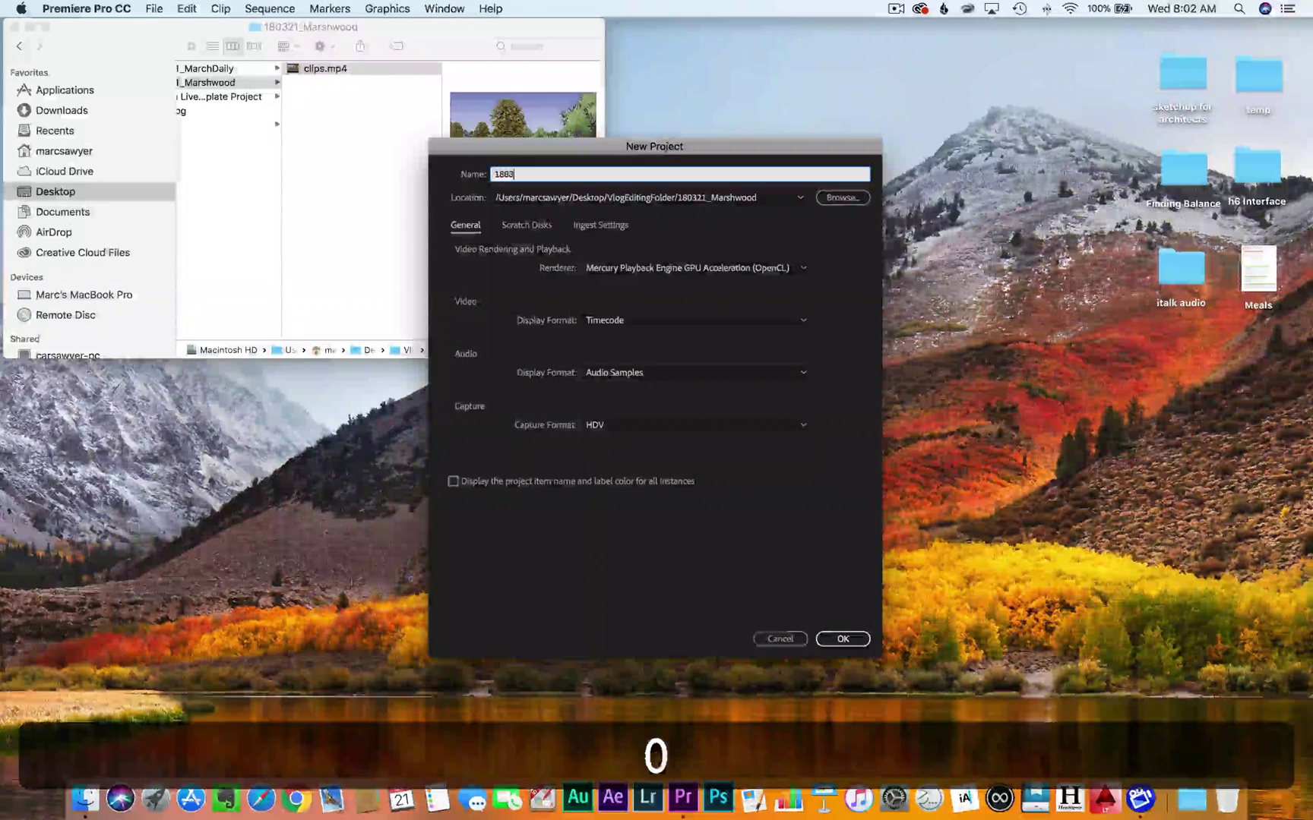
pyautogui.write('21 ')
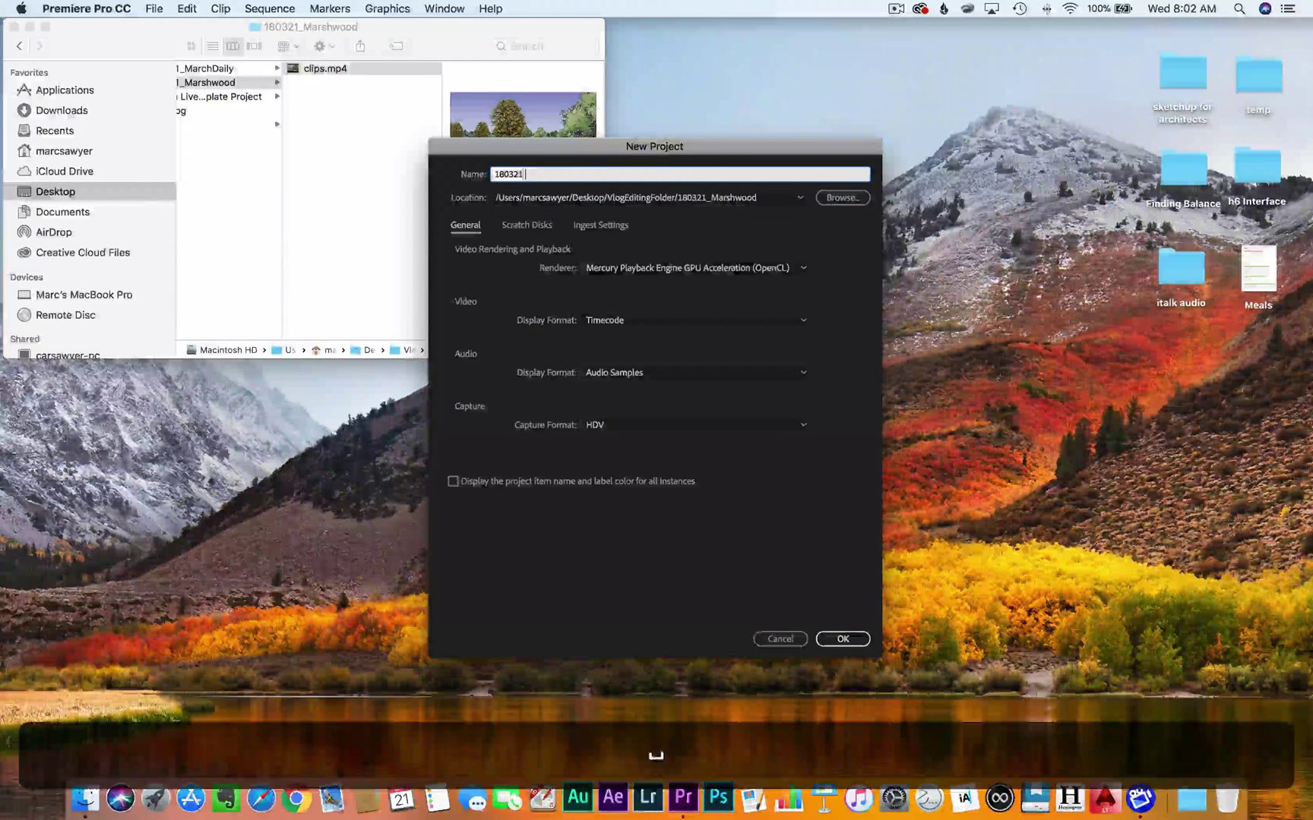
pyautogui.write('Marshwood')
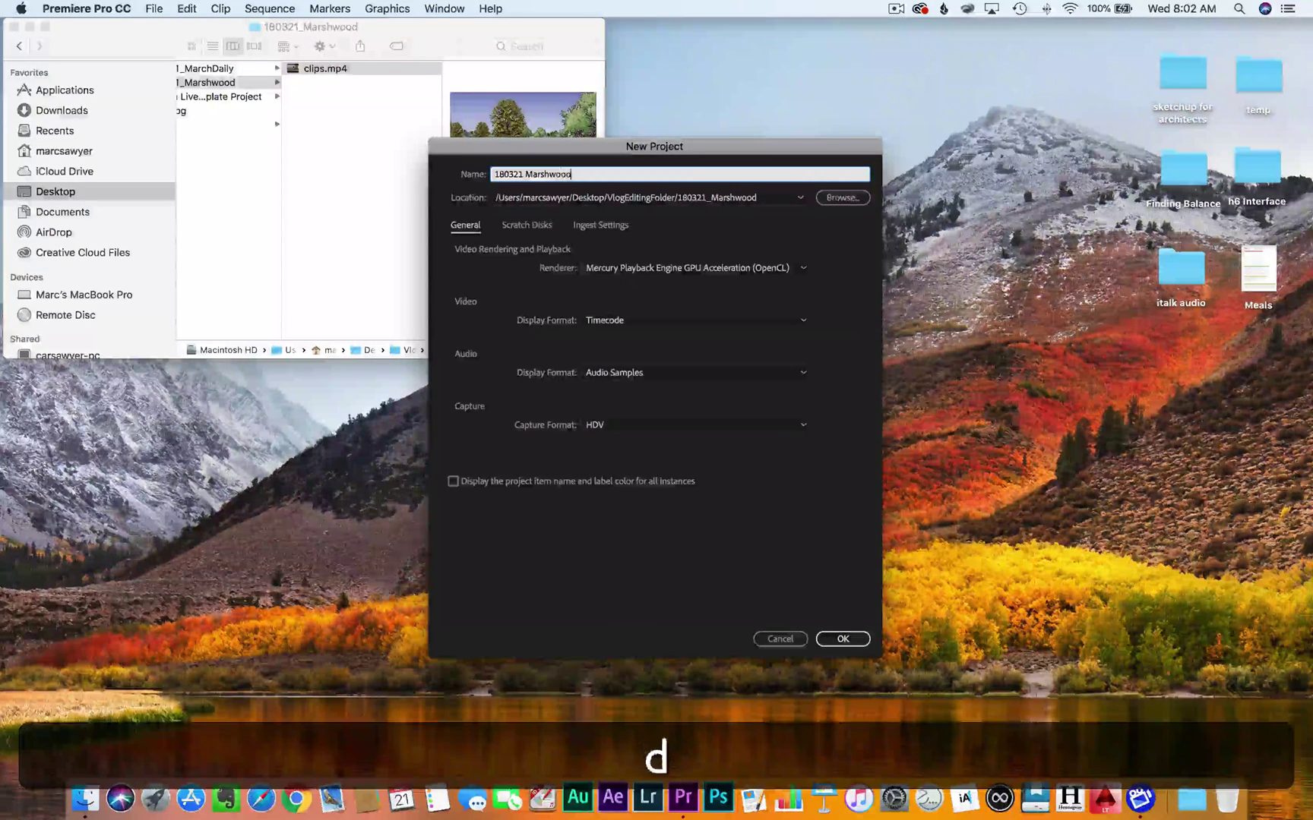
pyautogui.press('Return')
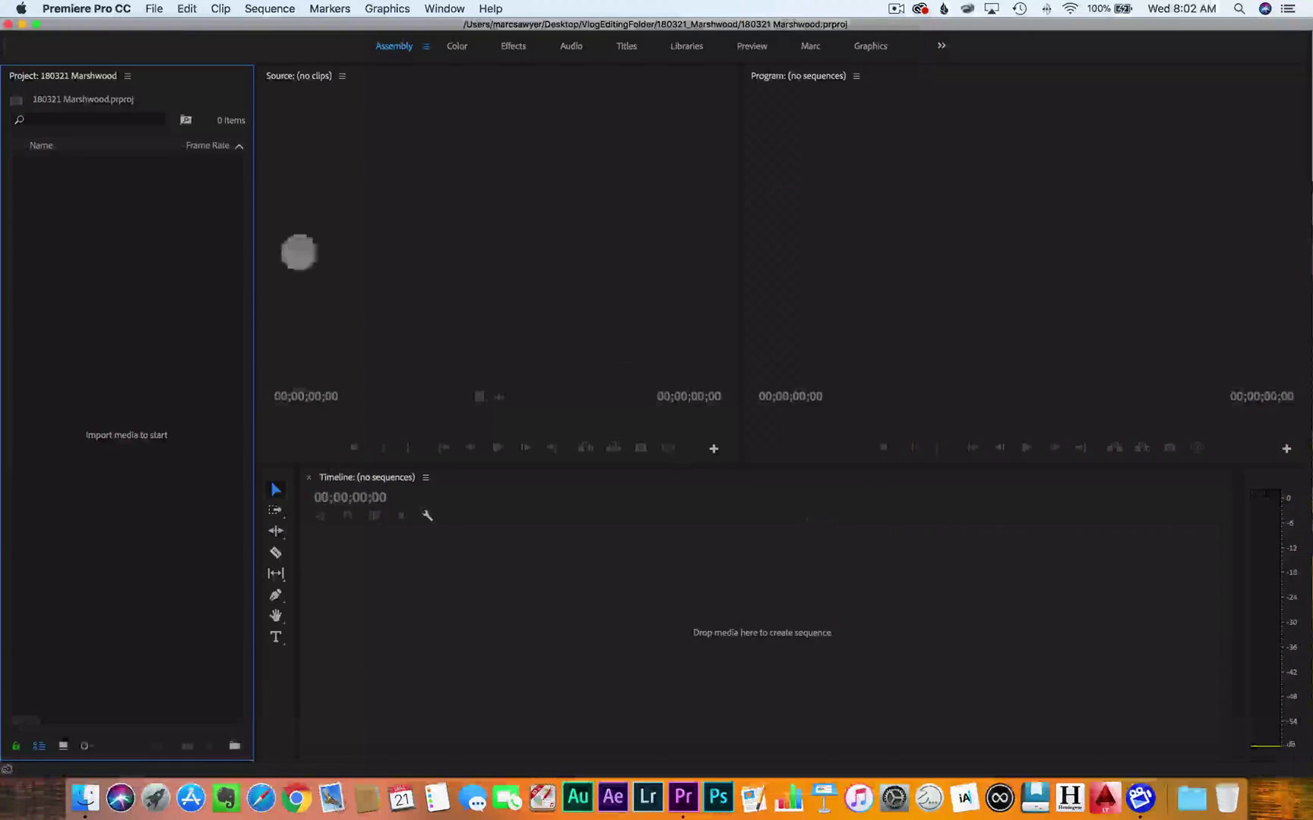
# Import clips.mp4 from the 180321_Marshwood folder in Finder into the project
pyautogui.click(85, 798)
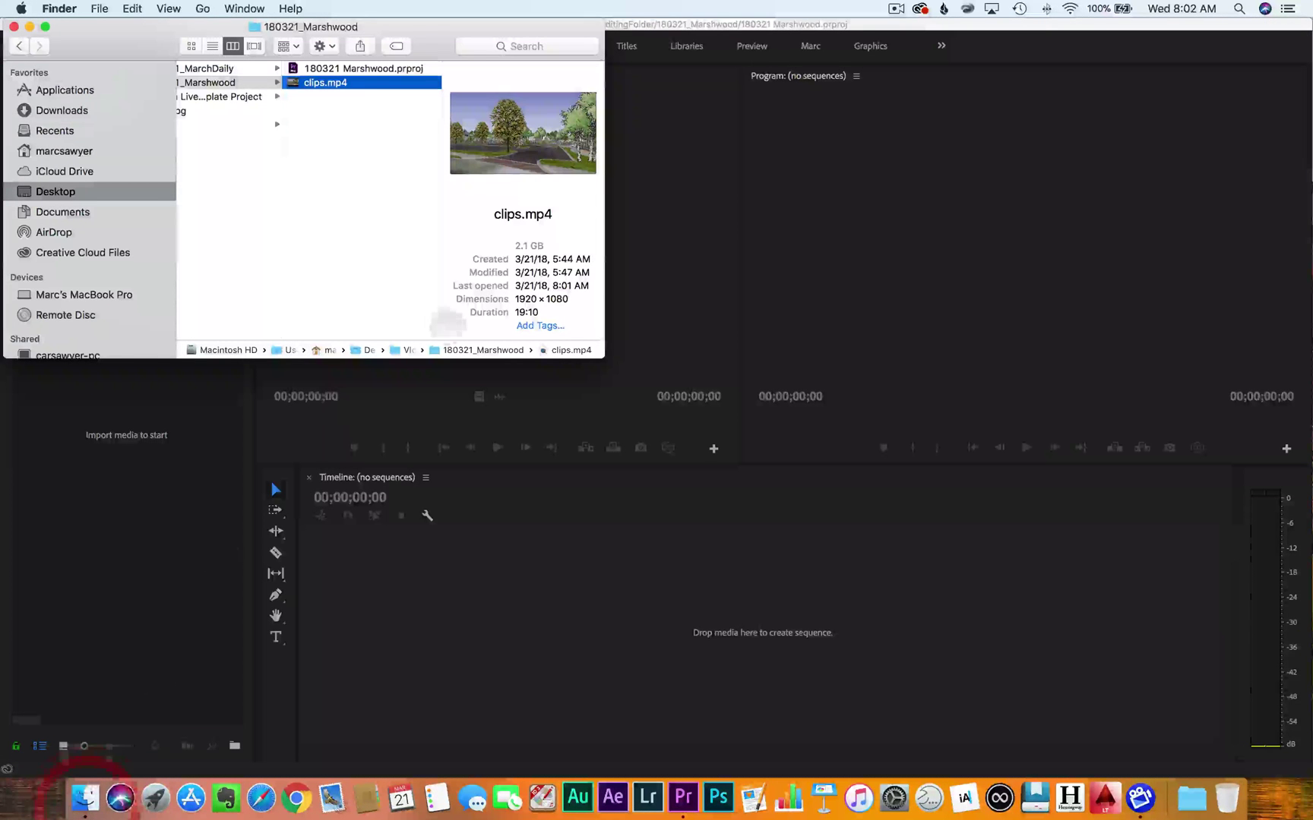
pyautogui.moveTo(325, 83); pyautogui.dragTo(153, 435)
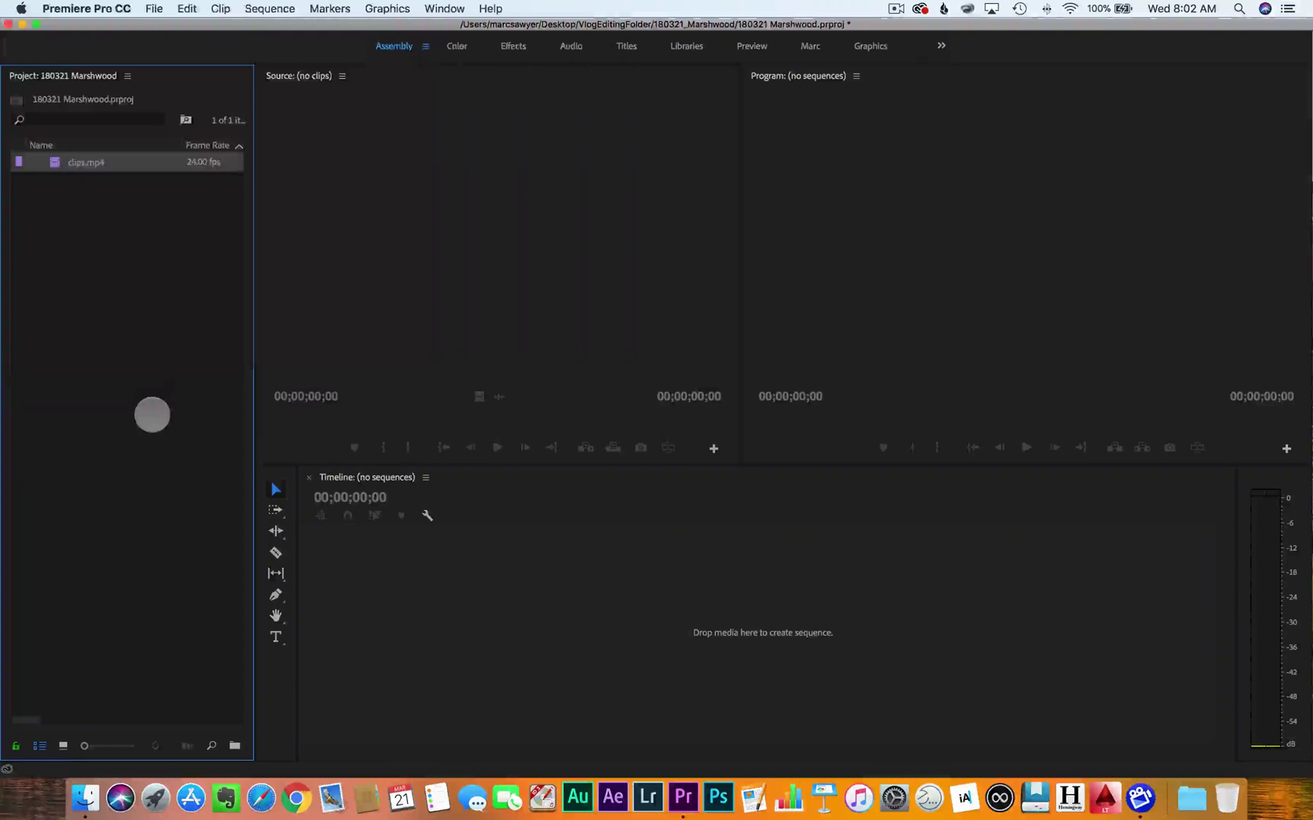
pyautogui.click(155, 405)
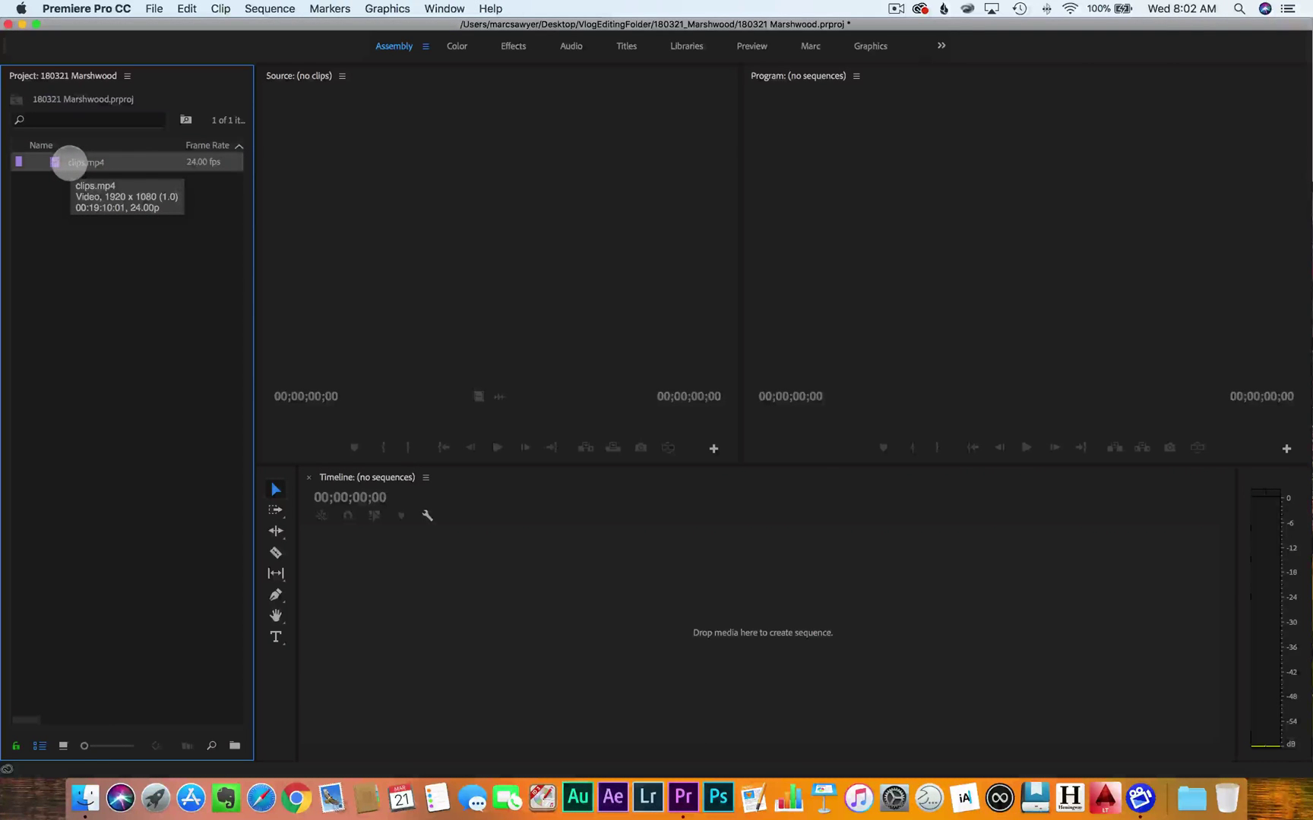
# Create a sequence from clips.mp4 and delete the full clip from its timeline
pyautogui.click(69, 162)
pyautogui.moveTo(69, 161); pyautogui.dragTo(472, 591)
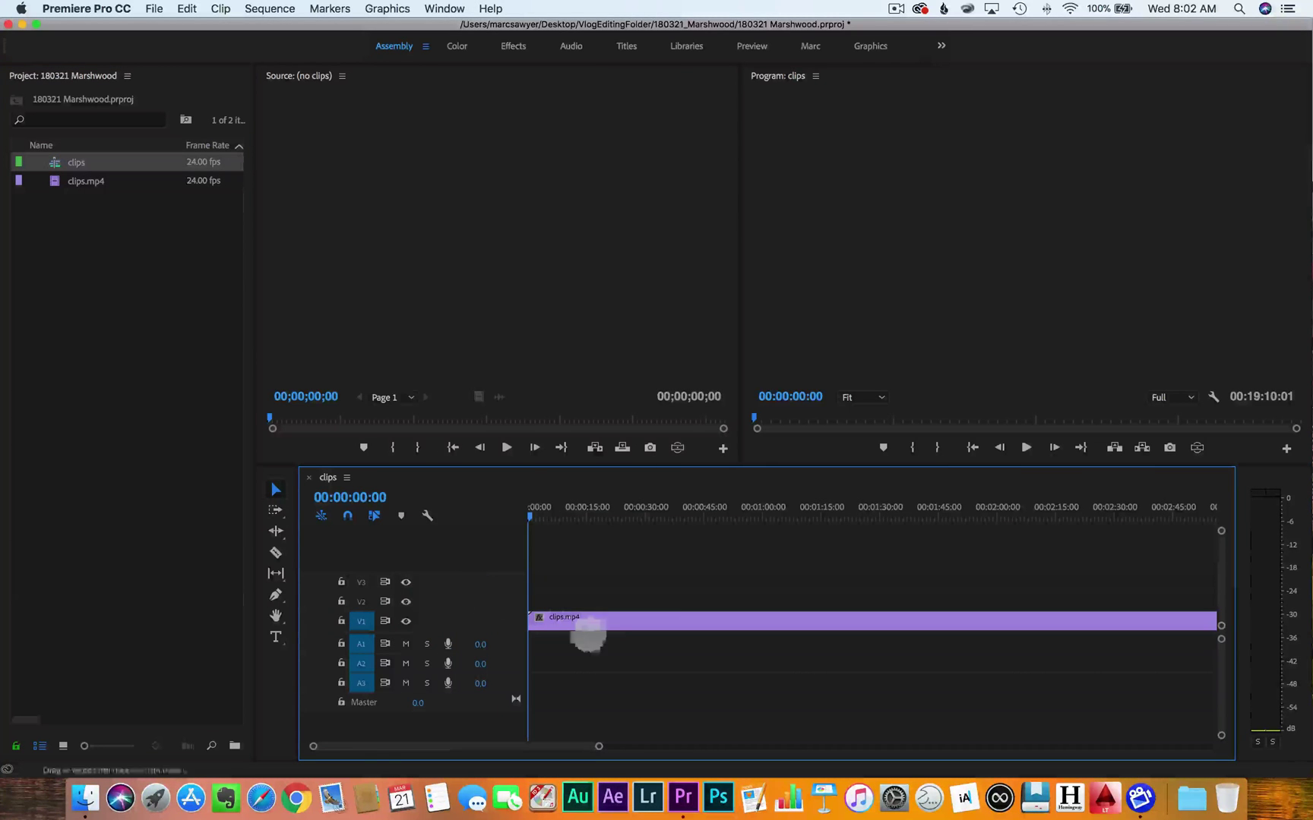
pyautogui.click(599, 619)
pyautogui.press('BackSpace')
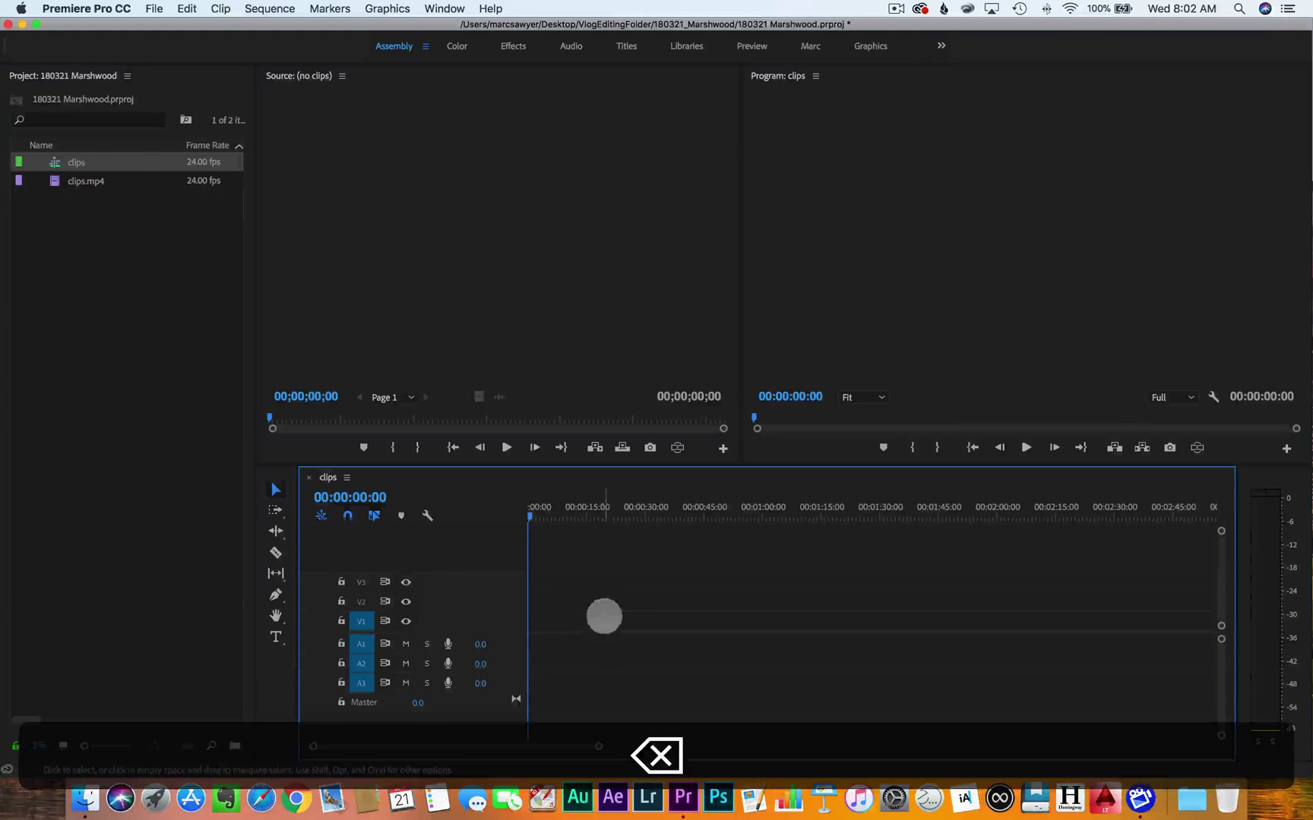
# Load clips.mp4 as the source and insert an excerpt about 00:00:02:15 long from its opening seconds into the empty sequence
pyautogui.moveTo(72, 180); pyautogui.dragTo(465, 200)
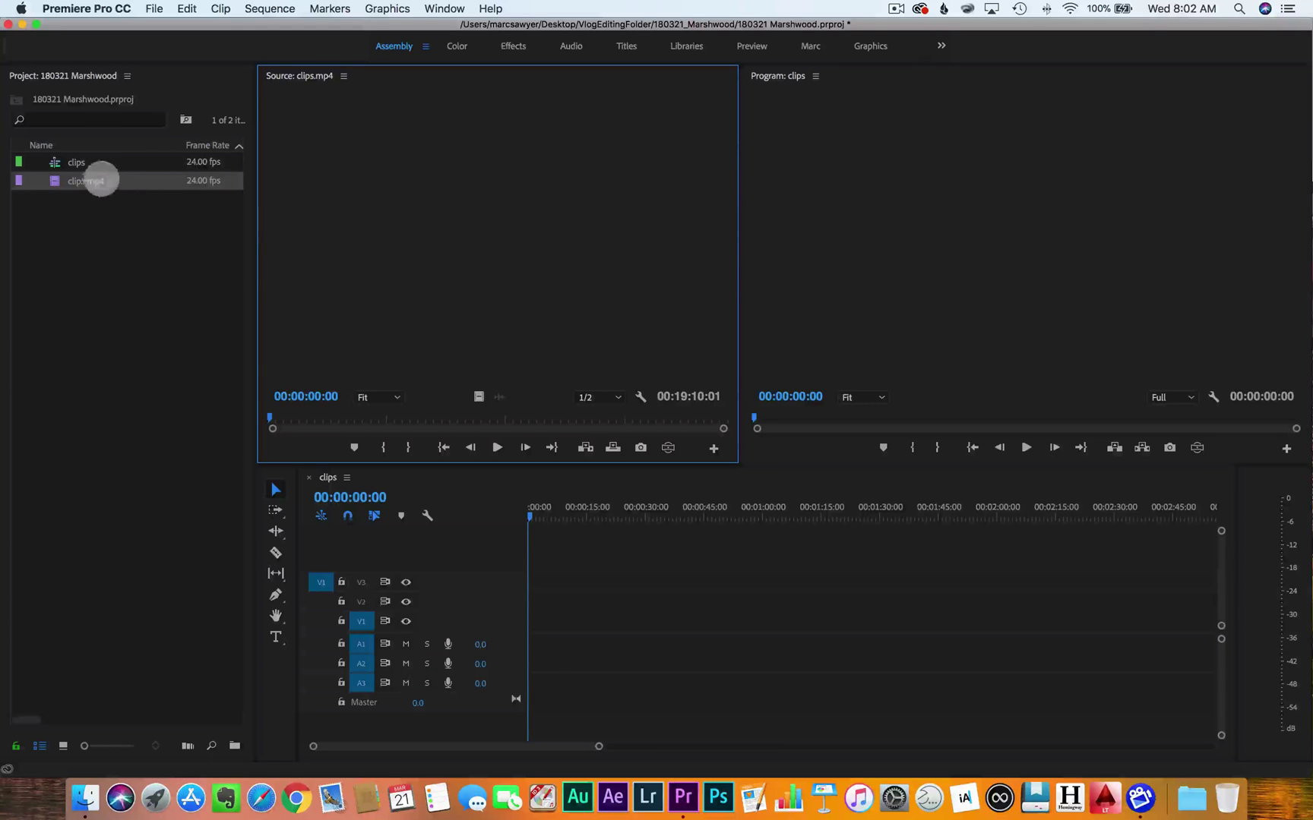
pyautogui.doubleClick(94, 181)
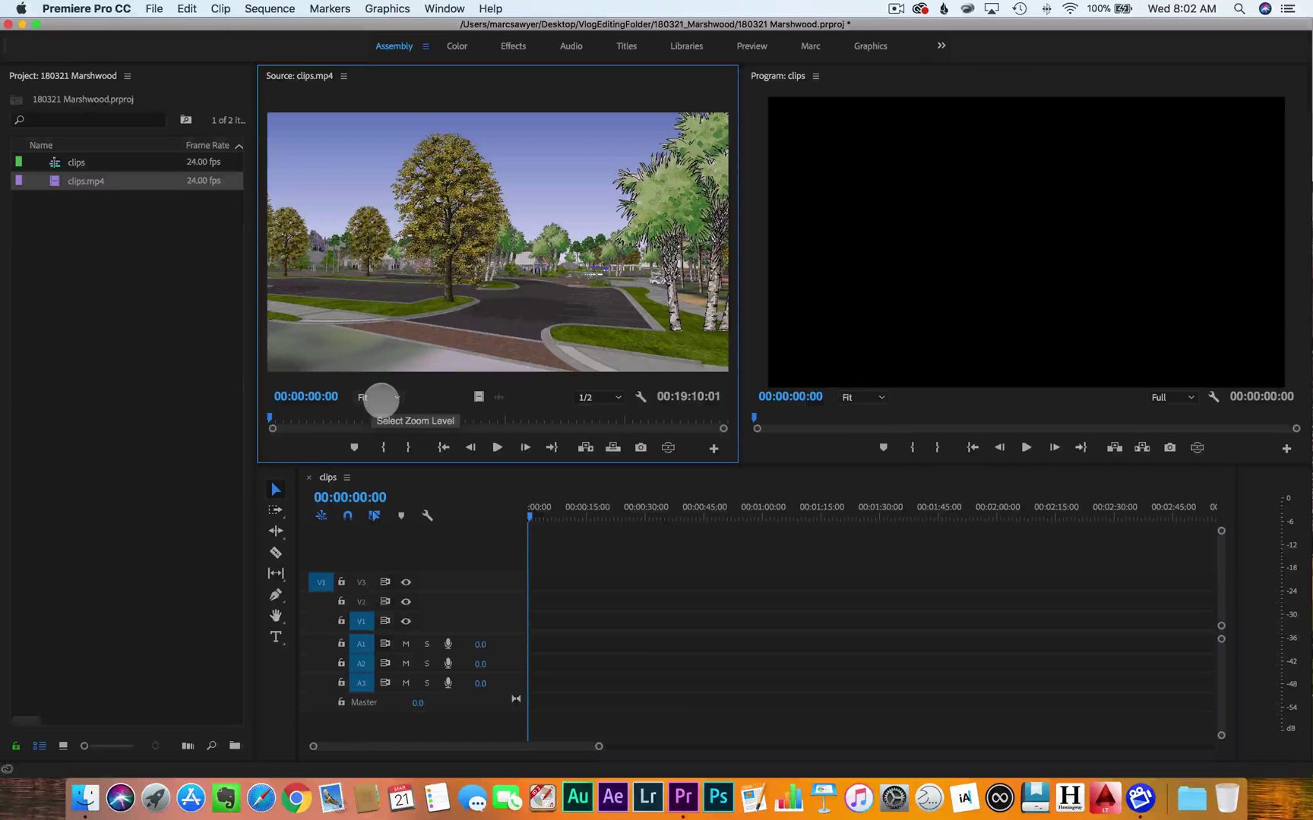
pyautogui.press('space')
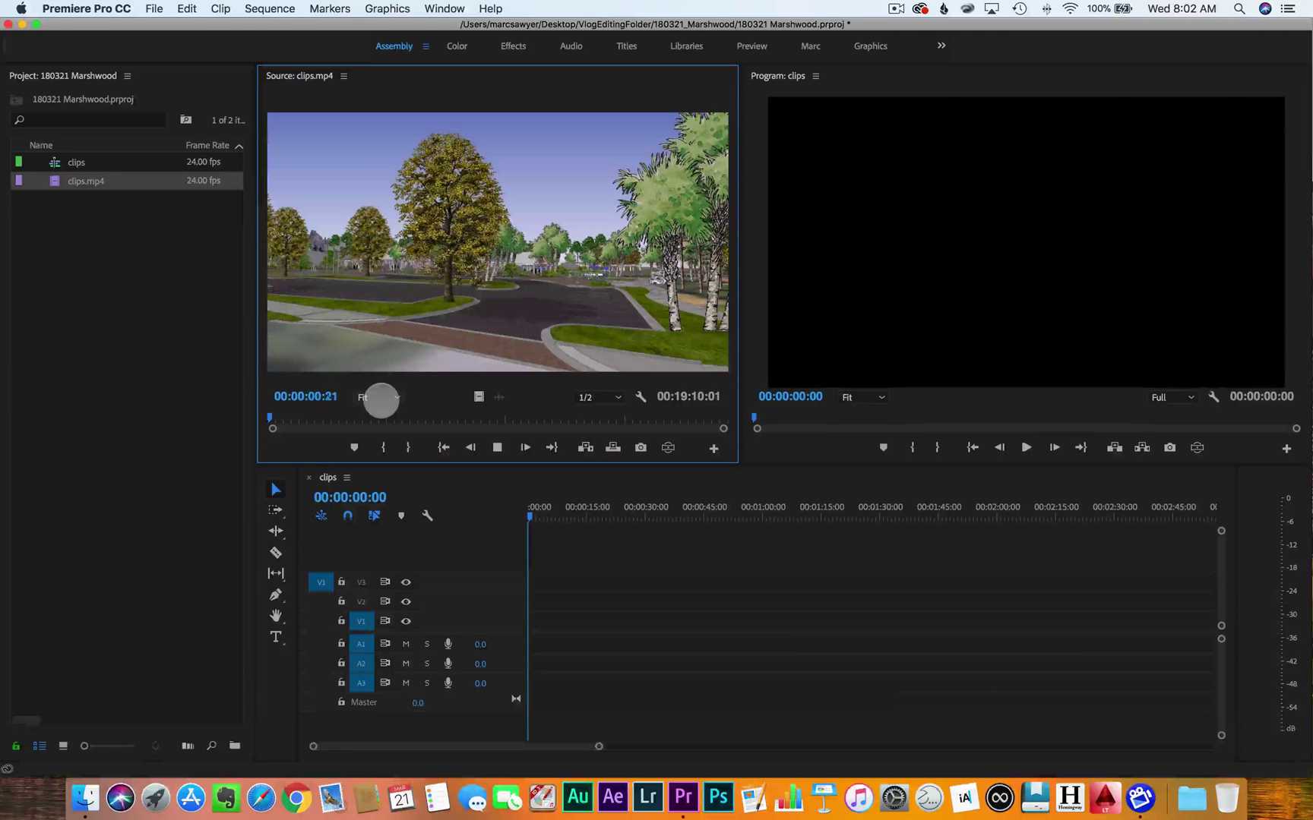
pyautogui.press('i')
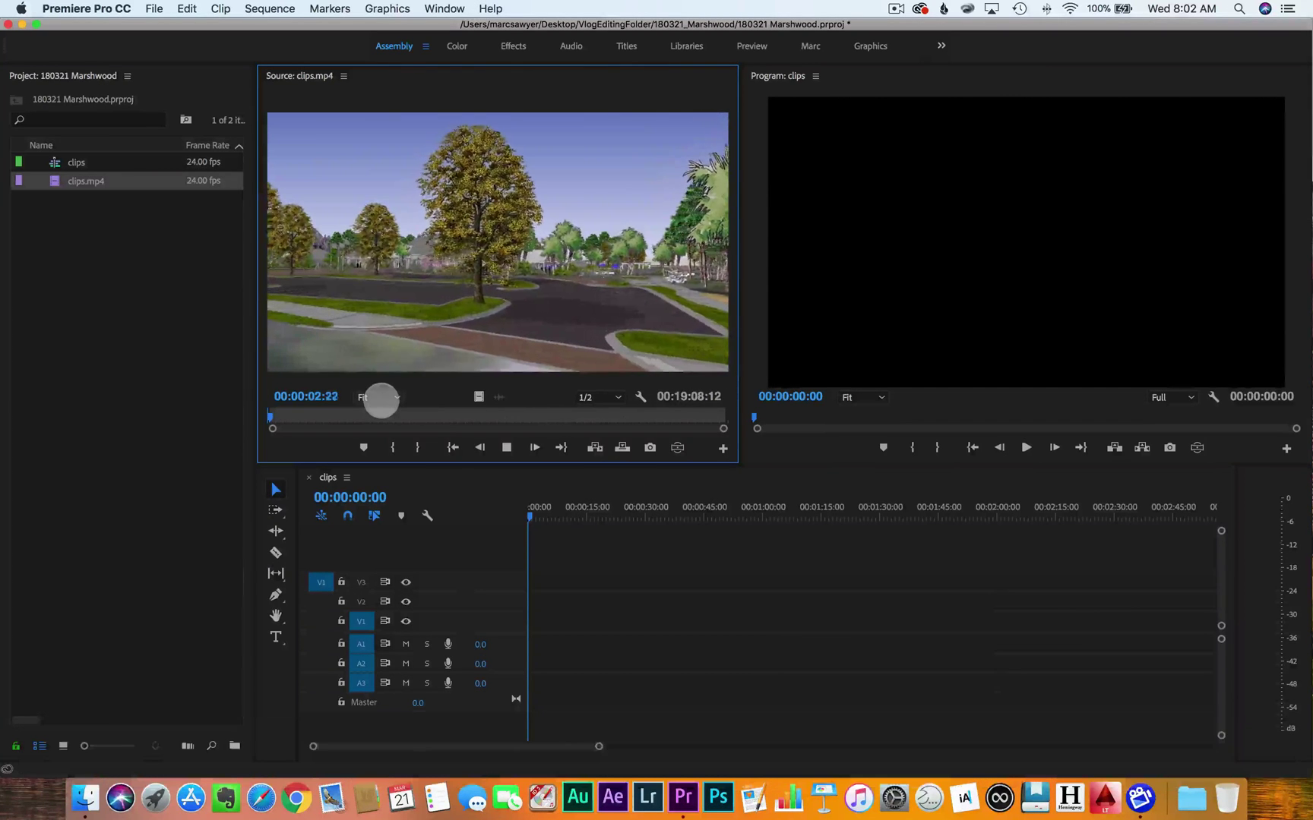
pyautogui.press('o')
pyautogui.press(',')
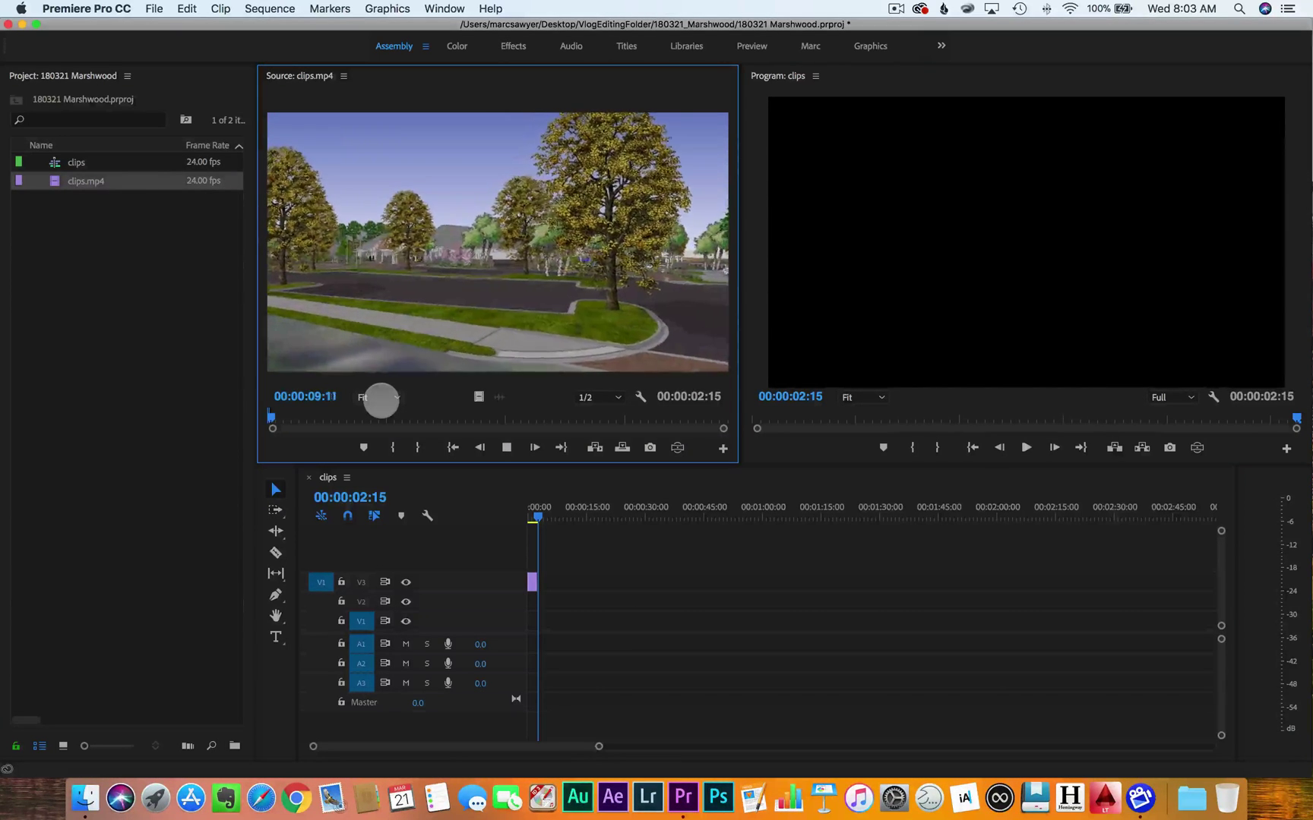
# Mark a second excerpt about 00:00:03:18 long, ending before 00:00:14:07 in the source, and insert it after the first
pyautogui.press('i')
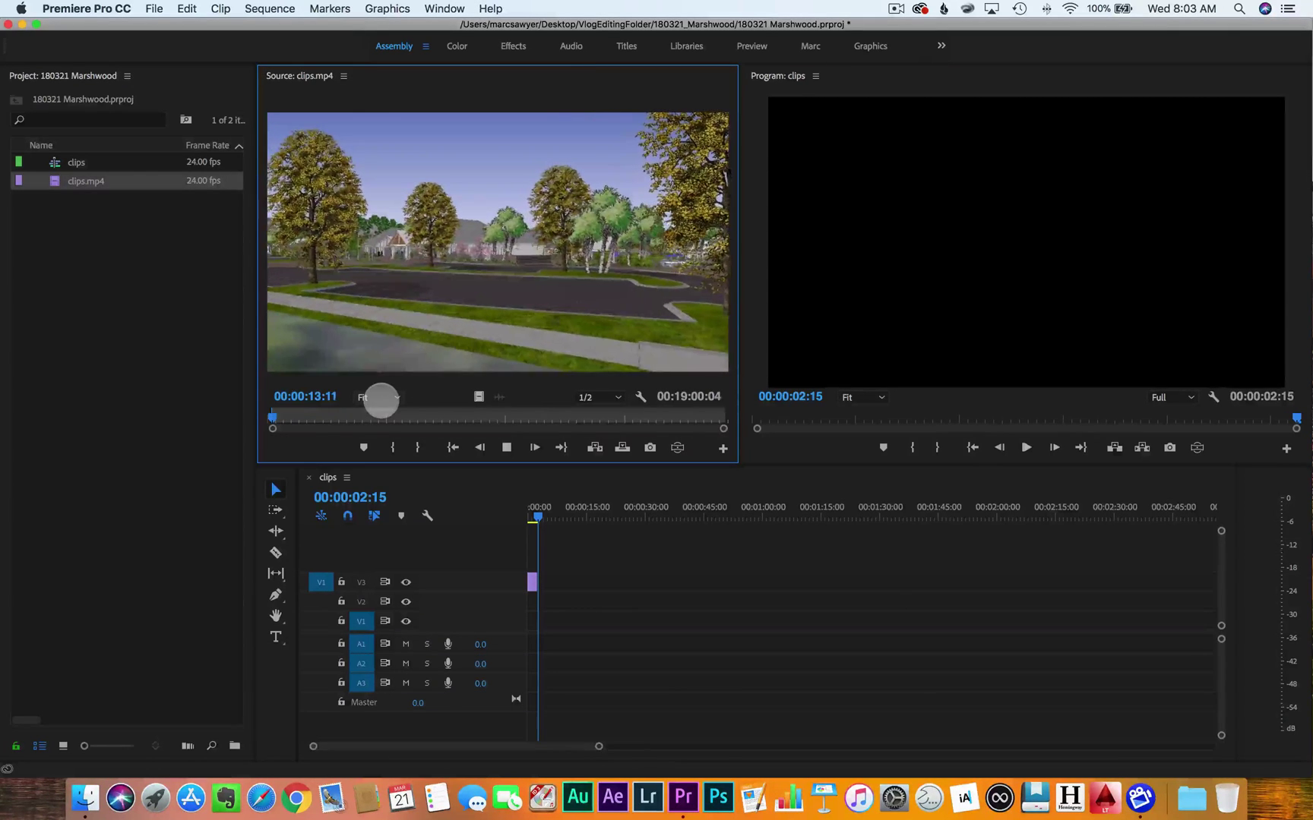
pyautogui.press('o')
pyautogui.press(',')
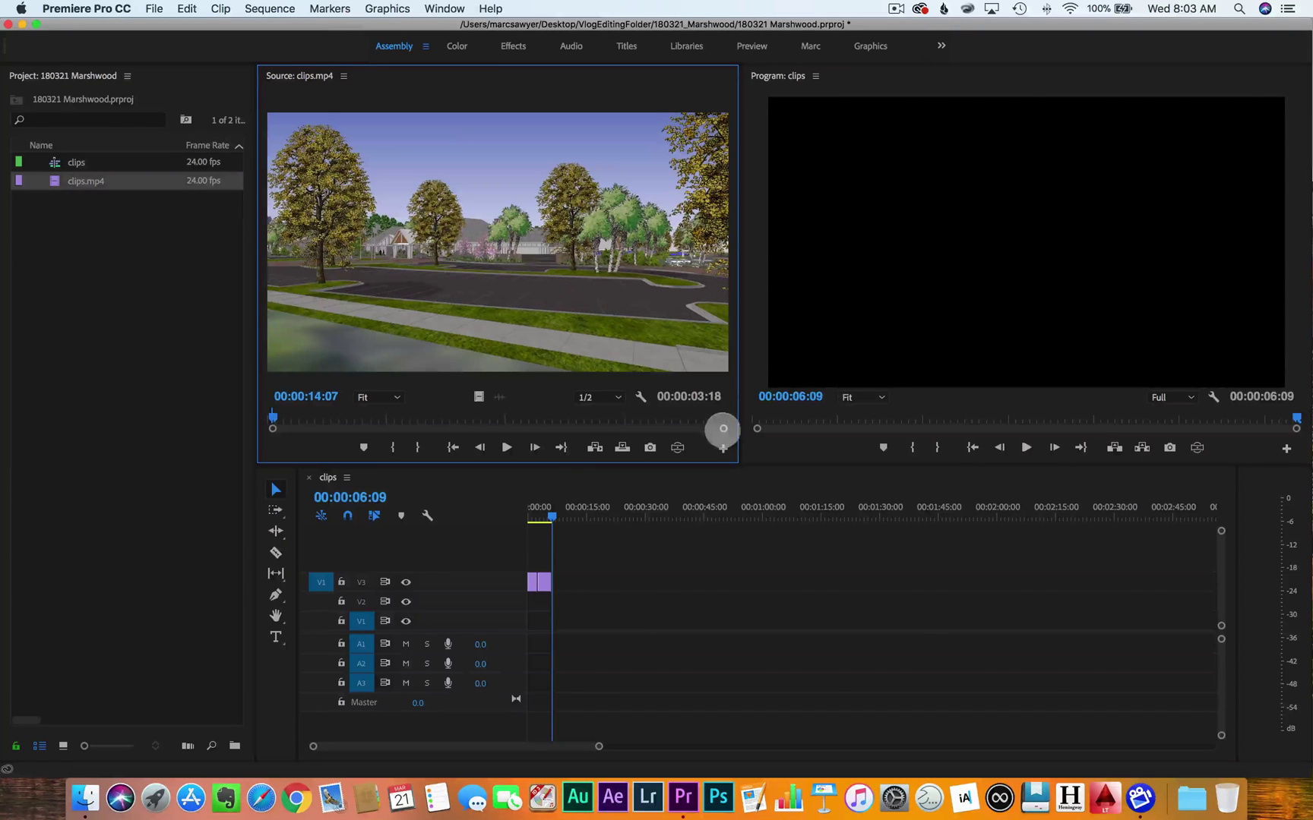
# Mark a third excerpt about 00:00:05:23 long, ending at about 00:00:31:07 in the source, and insert it into the sequence
pyautogui.moveTo(723, 429); pyautogui.dragTo(587, 433)
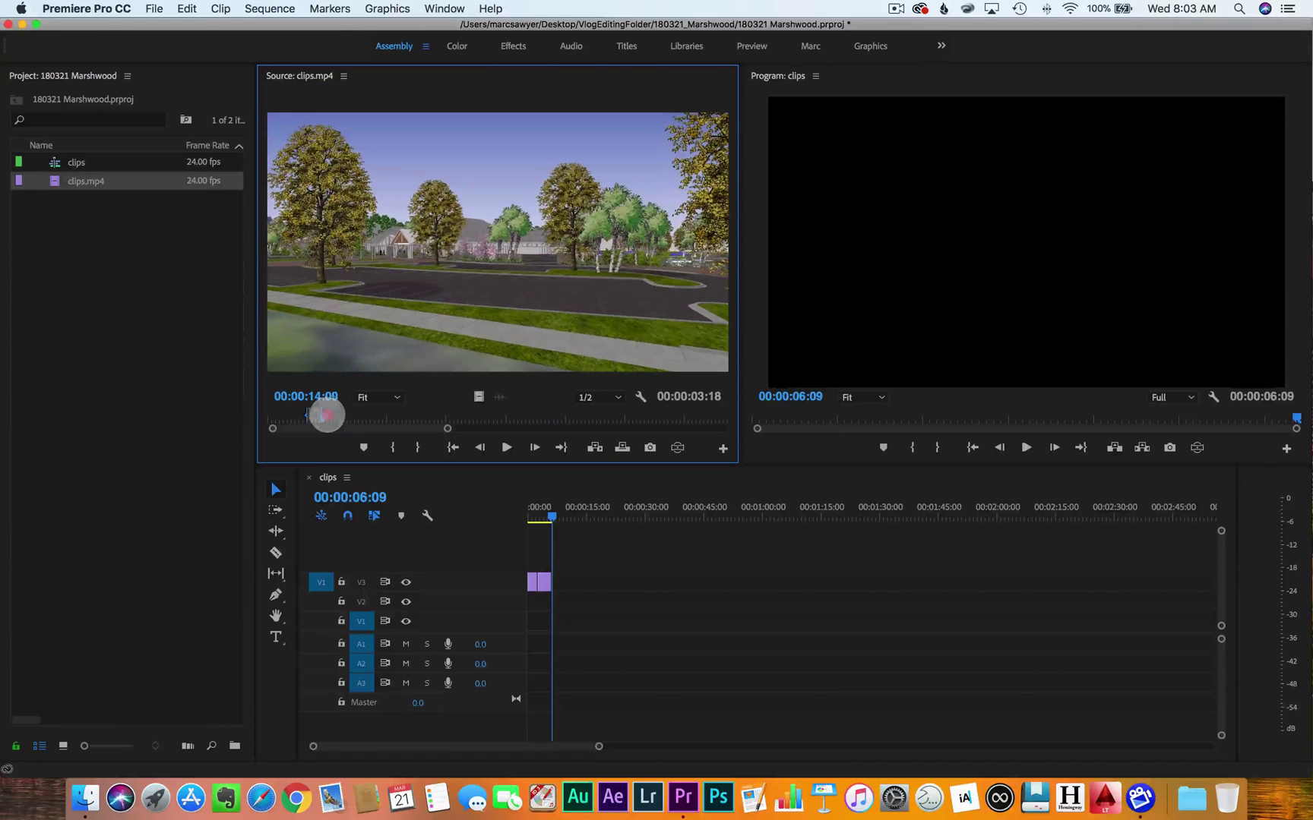
pyautogui.moveTo(325, 415); pyautogui.dragTo(366, 416)
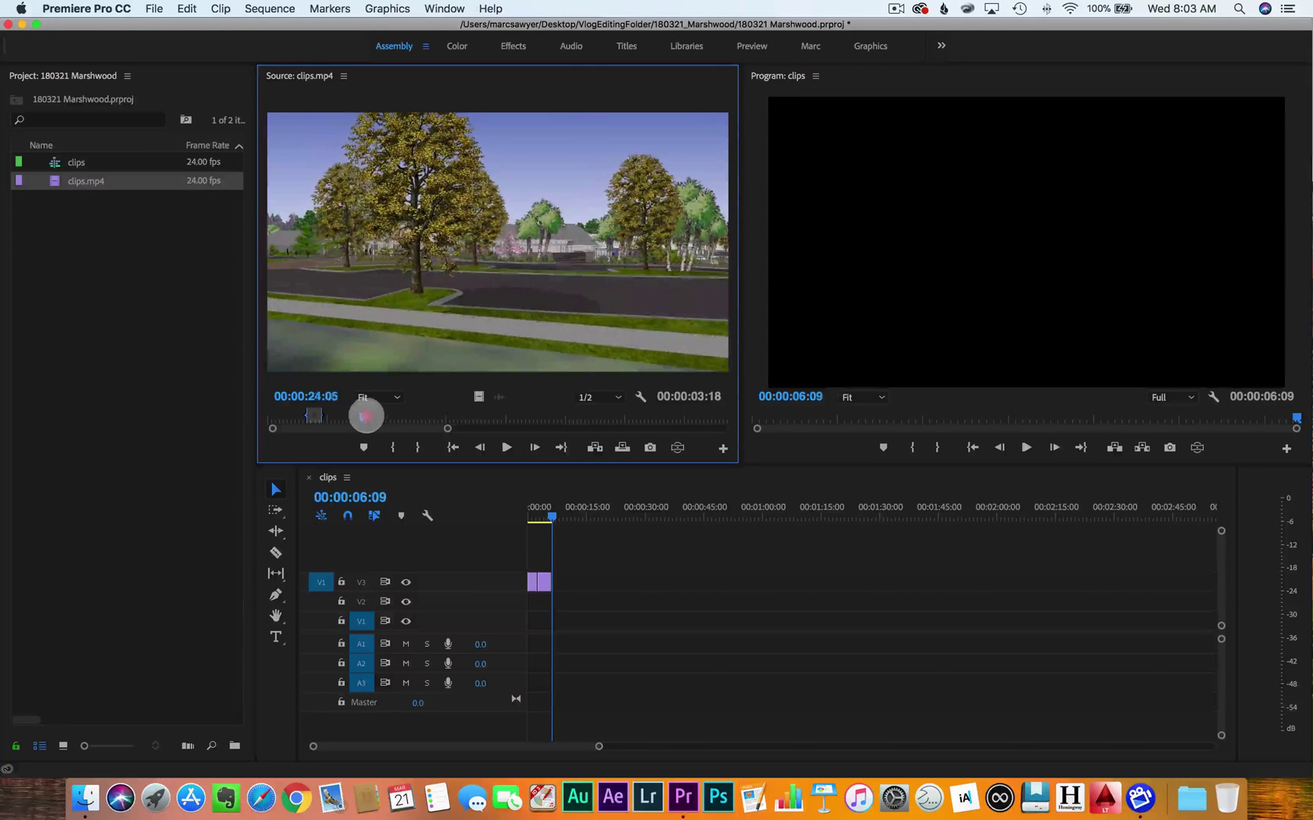
pyautogui.click(368, 416)
pyautogui.press('i')
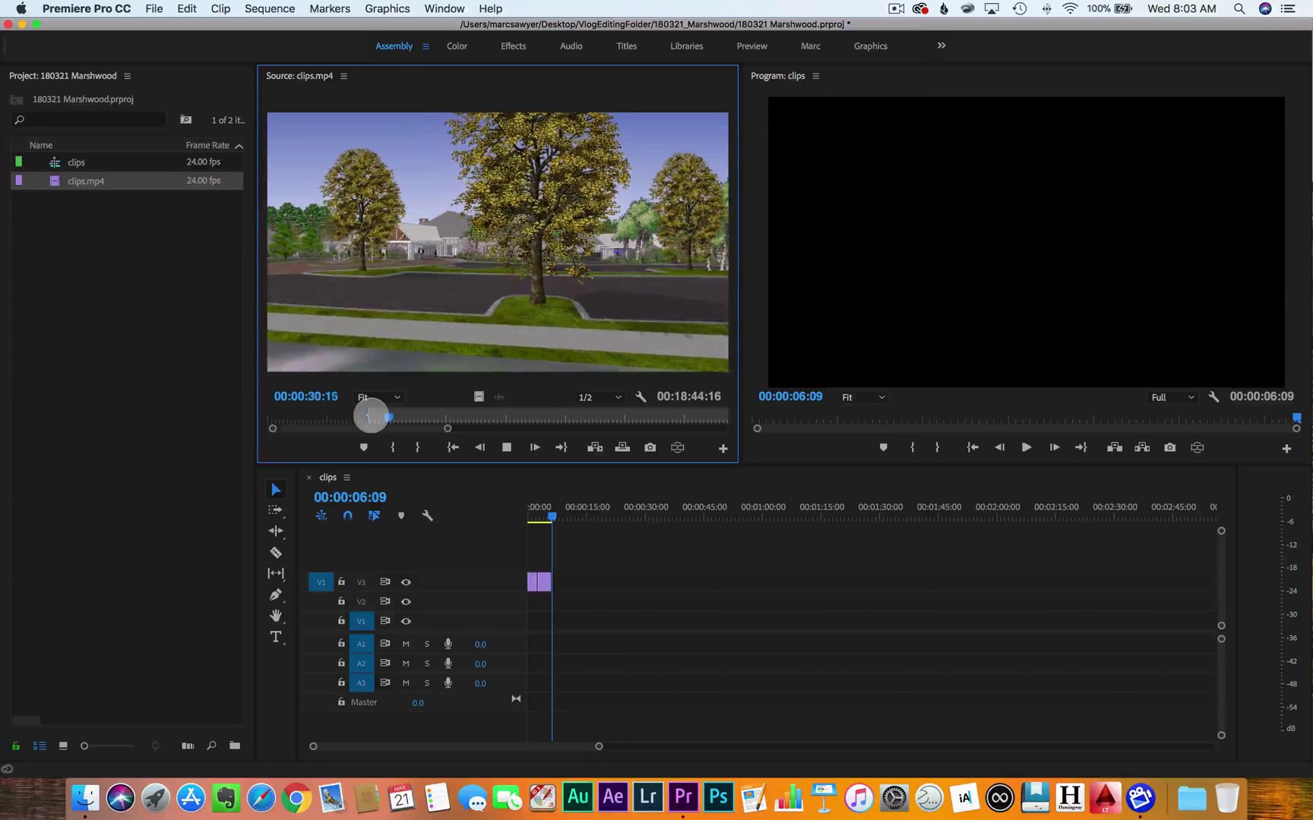
pyautogui.press('space')
pyautogui.press('o')
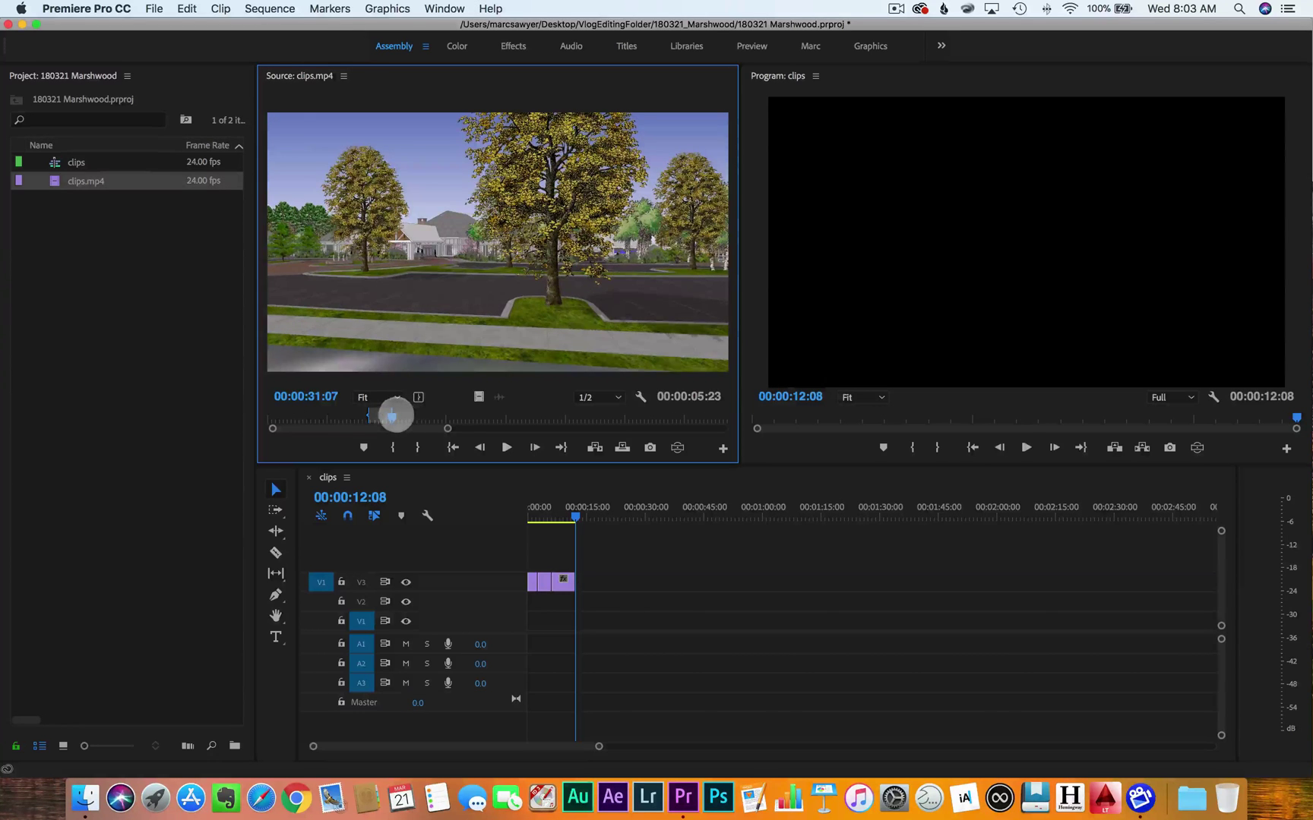
# Mark a fourth excerpt from about 00:00:42:02 to 00:00:47:18 in the source and insert it at the sequence's end
pyautogui.moveTo(392, 416); pyautogui.dragTo(431, 416)
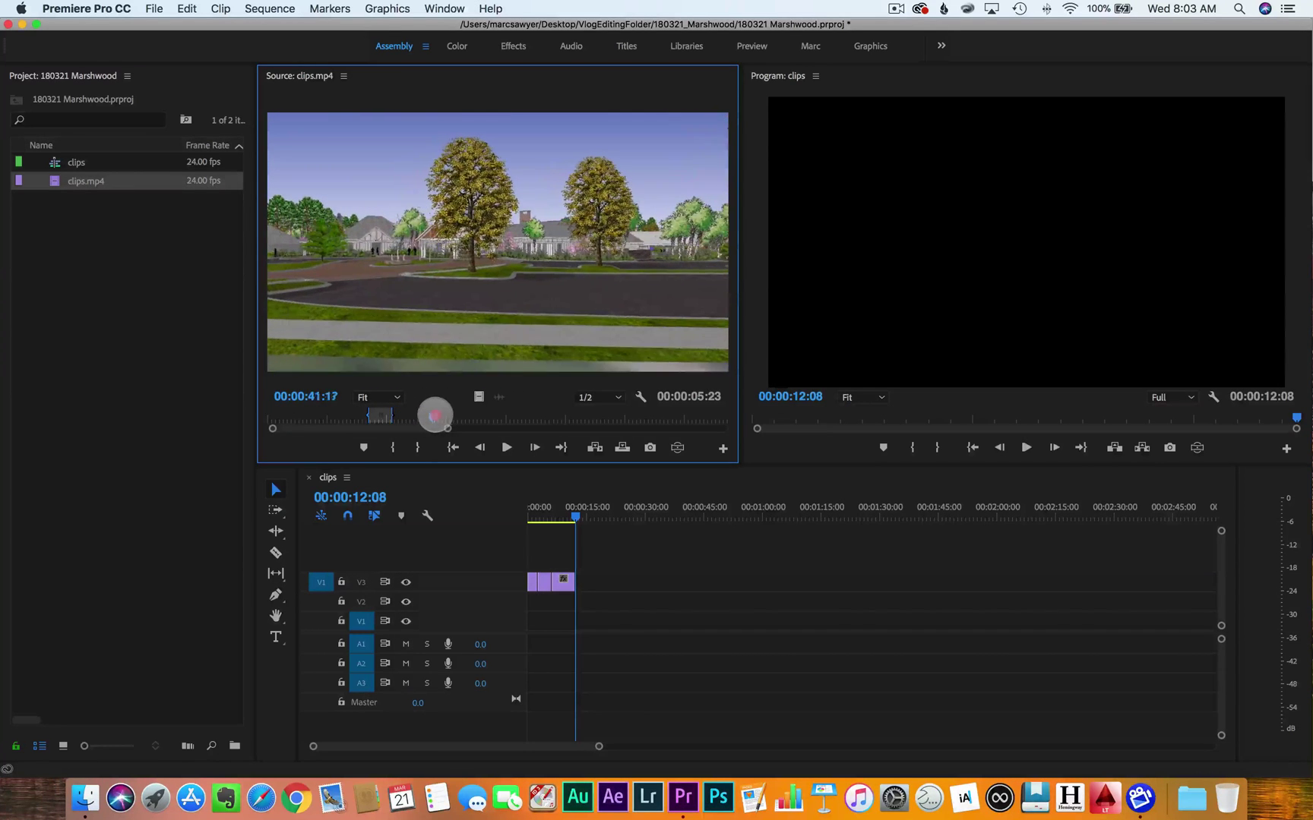
pyautogui.press('i')
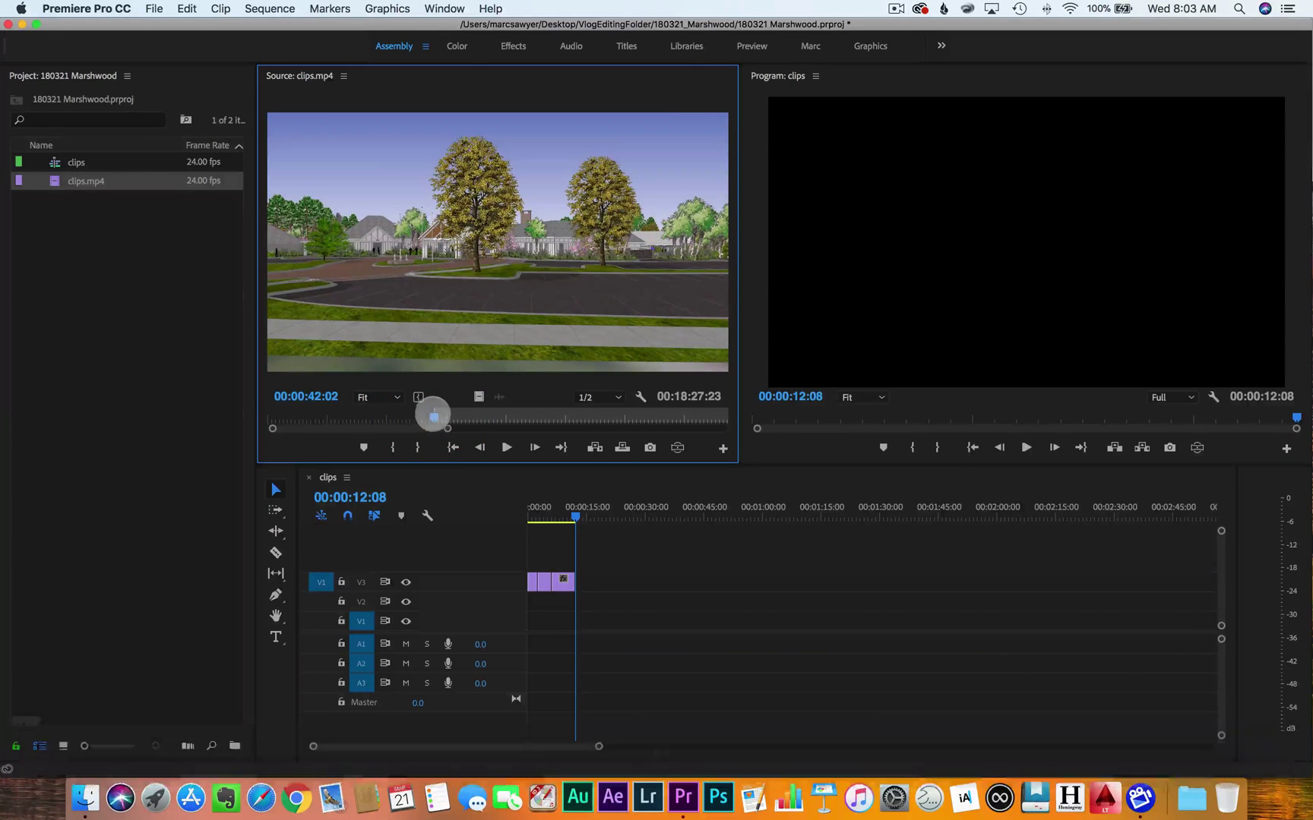
pyautogui.press('space')
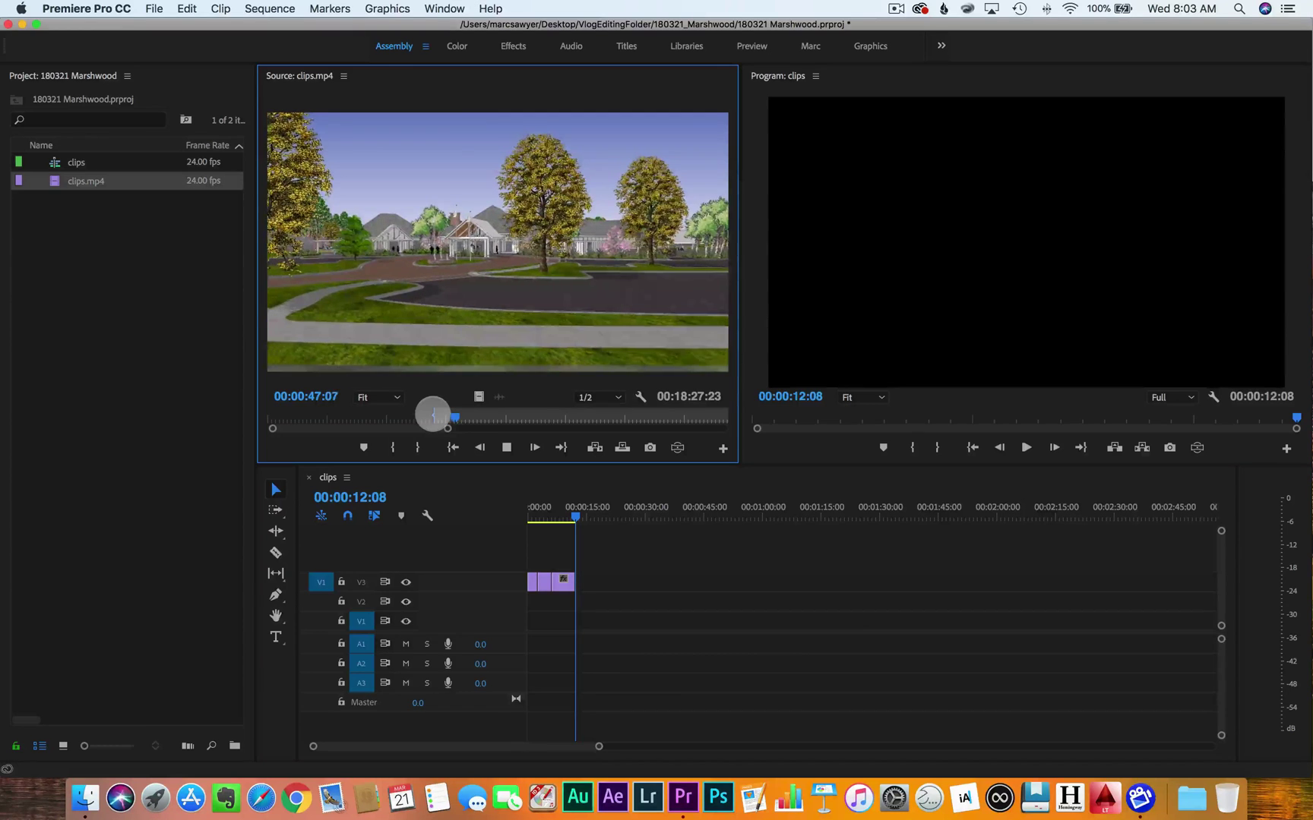
pyautogui.press('space')
pyautogui.press('o')
pyautogui.press('.')
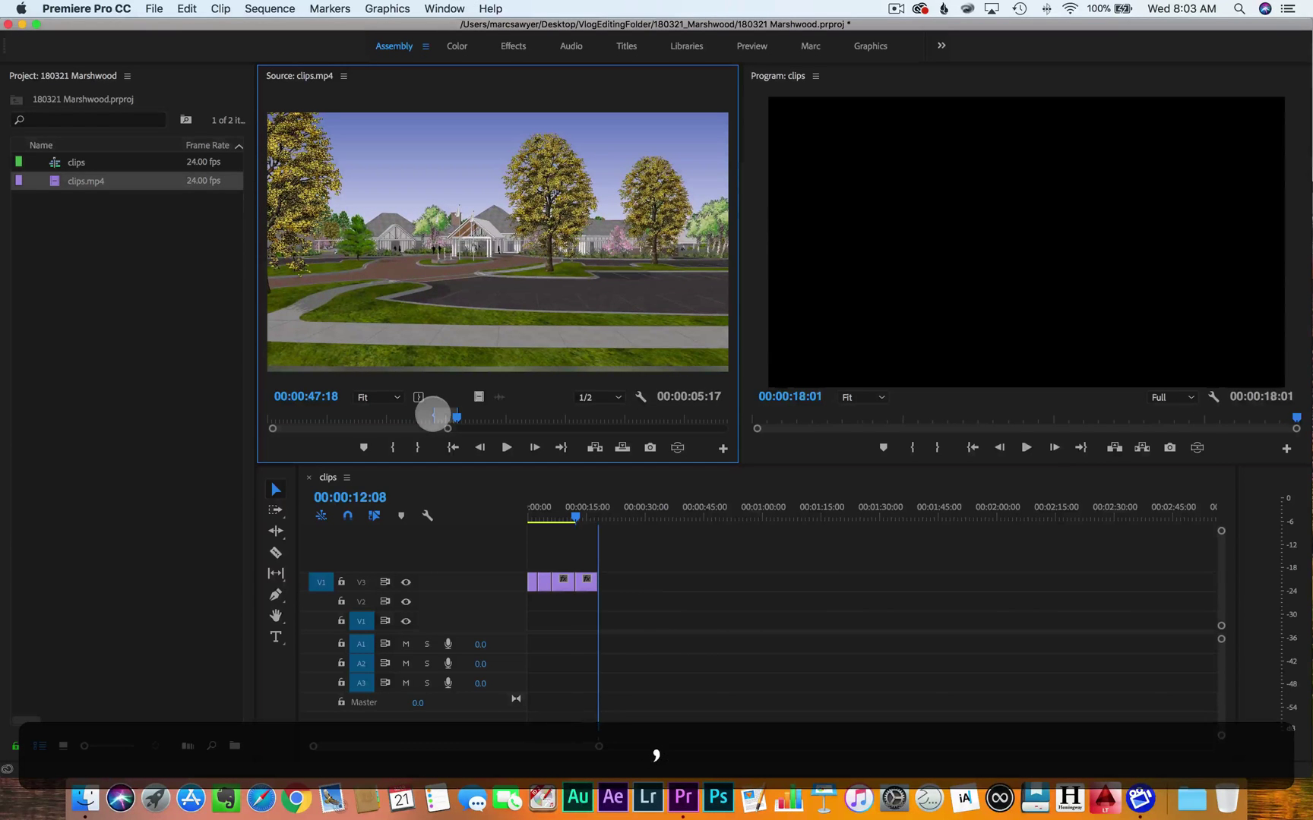
# Mark a fifth excerpt about three seconds long, starting just after the one-minute point of the source, and insert it into the sequence
pyautogui.click(460, 414)
pyautogui.moveTo(460, 414); pyautogui.dragTo(505, 412)
pyautogui.press('space')
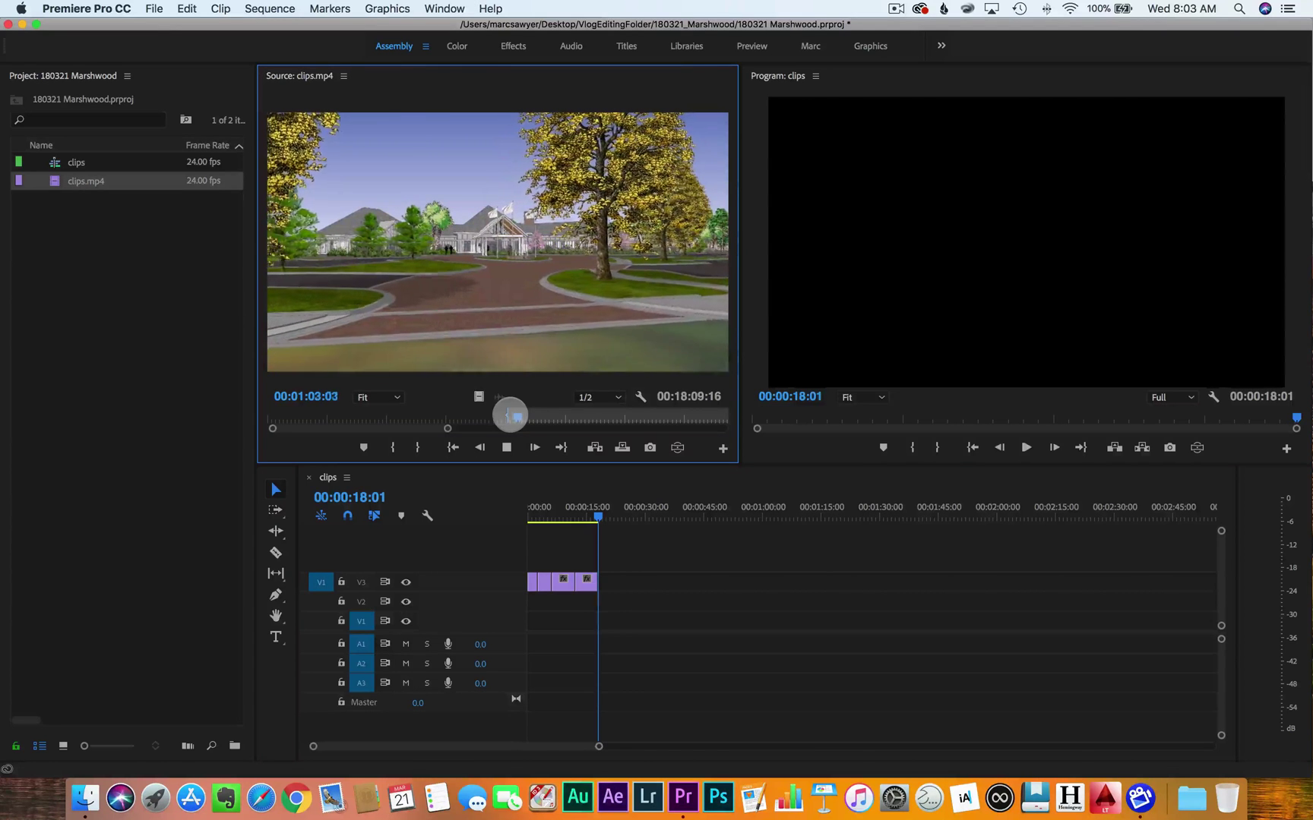
pyautogui.press('space')
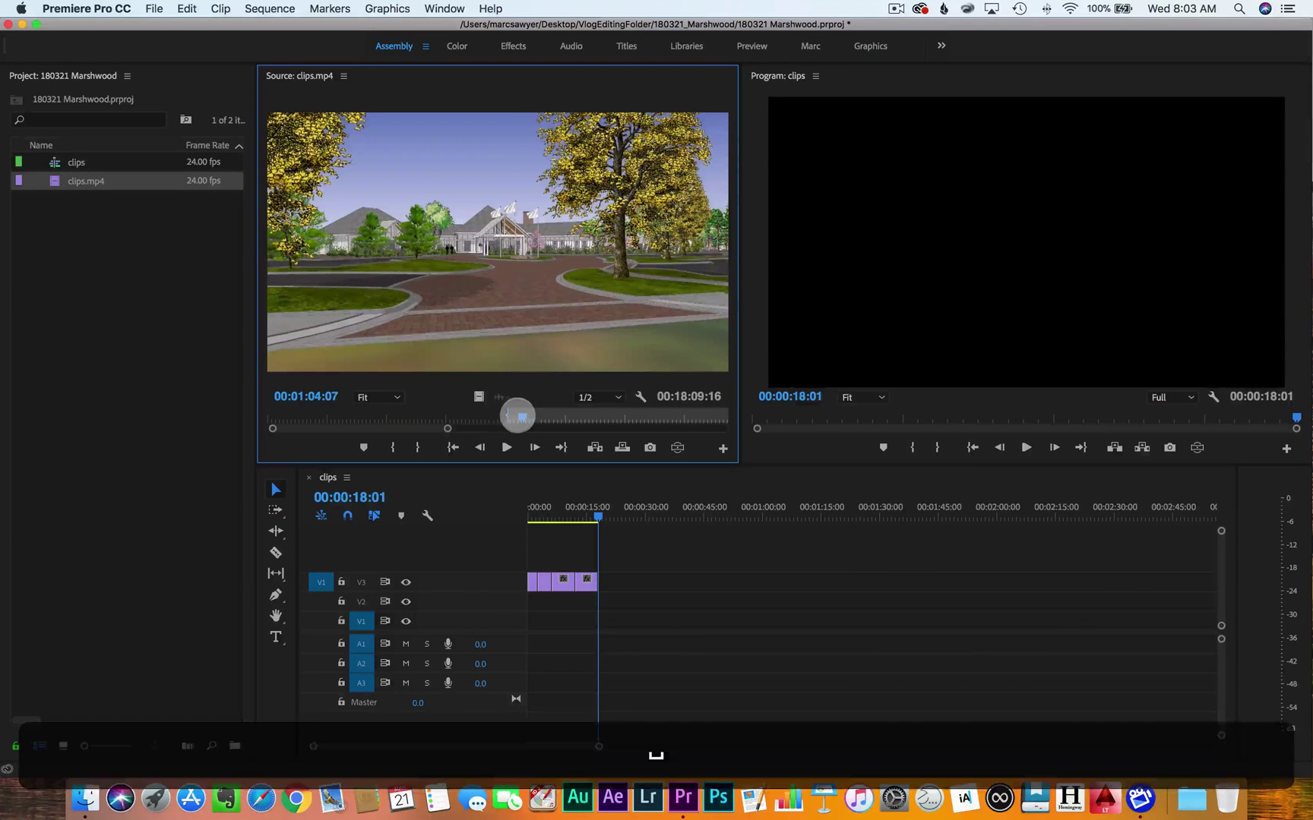
pyautogui.moveTo(521, 416); pyautogui.dragTo(529, 413)
pyautogui.press('o')
pyautogui.press(',')
# Mark a sixth excerpt from 00:01:05:12 to about 00:01:10:22 in the source and insert it at the sequence's end
pyautogui.press('i')
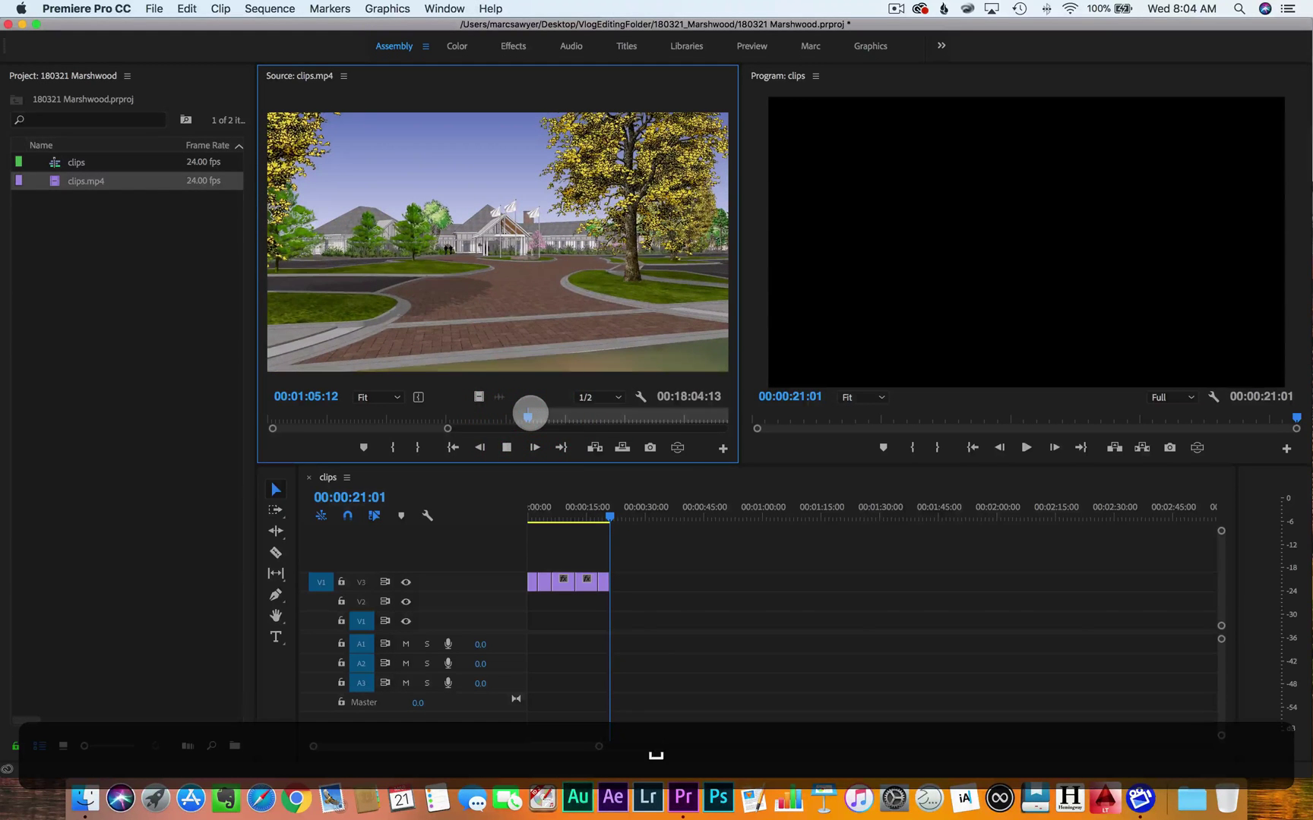
pyautogui.press('space')
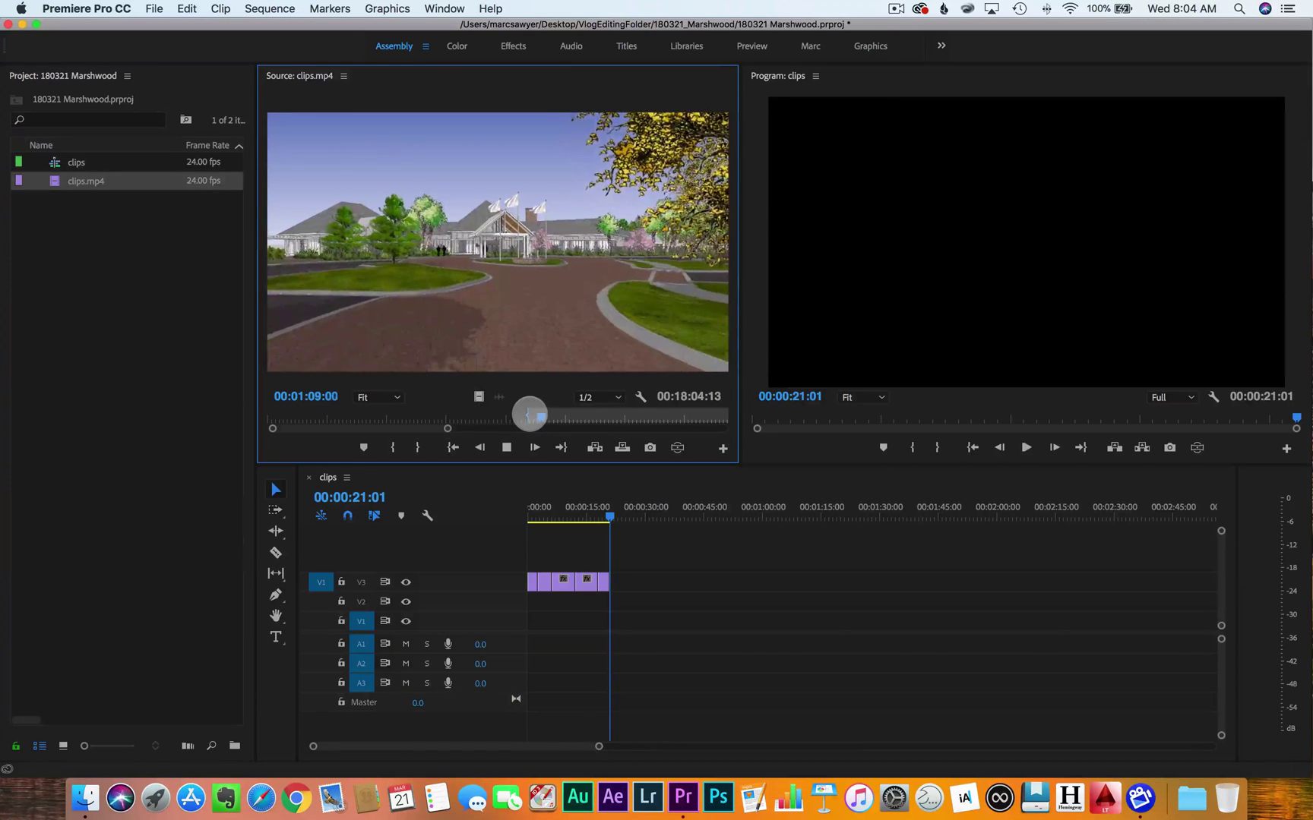
pyautogui.press('o')
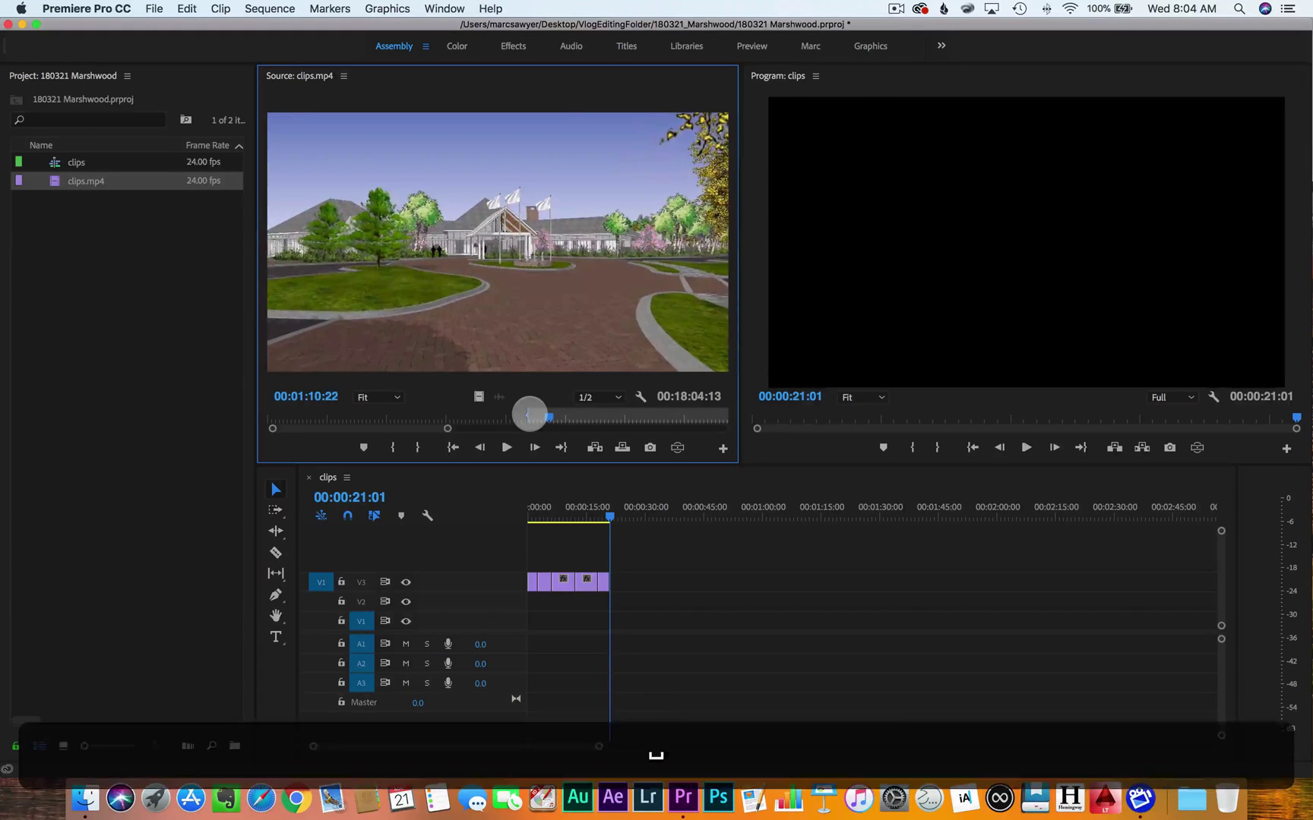
pyautogui.press(',')
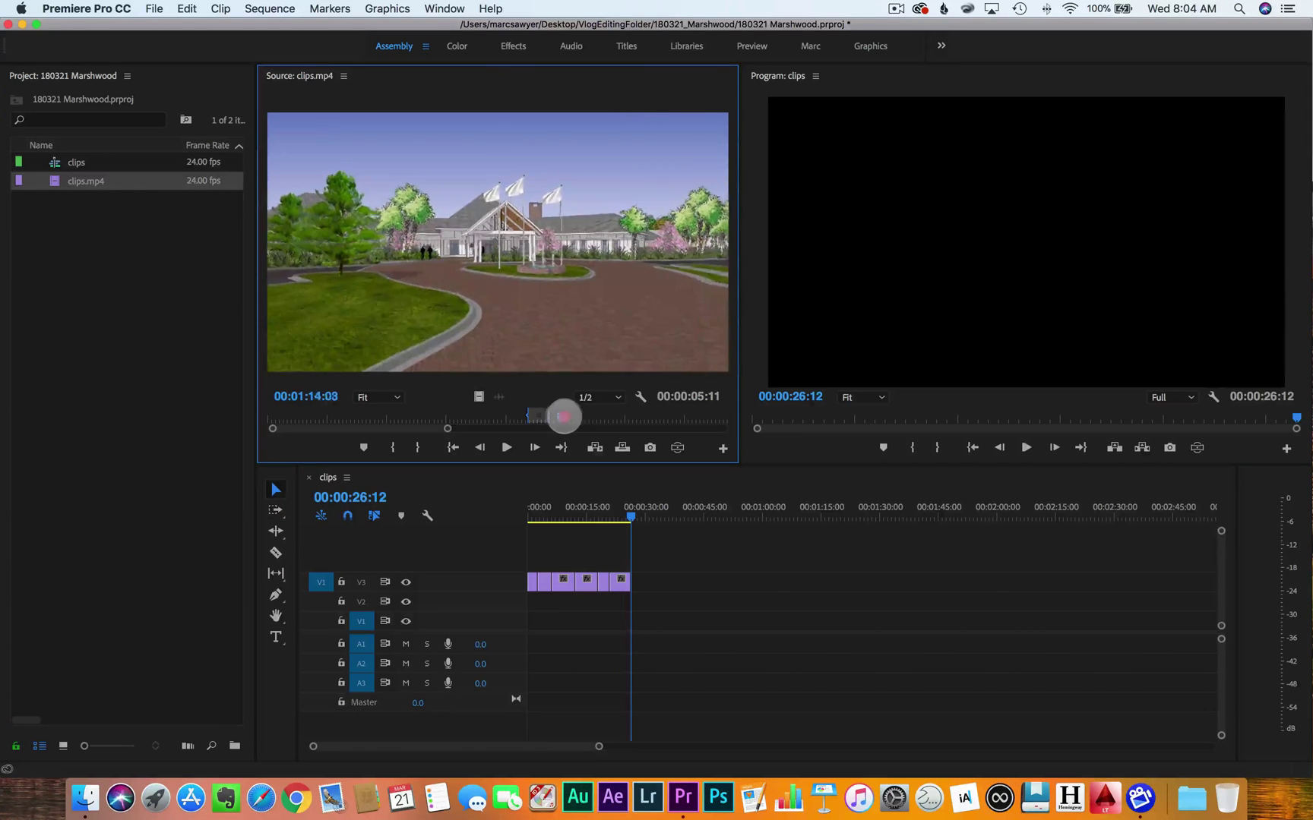
# Mark a two-second excerpt starting at about 00:01:17 in the source and insert it at the sequence's end
pyautogui.press('i')
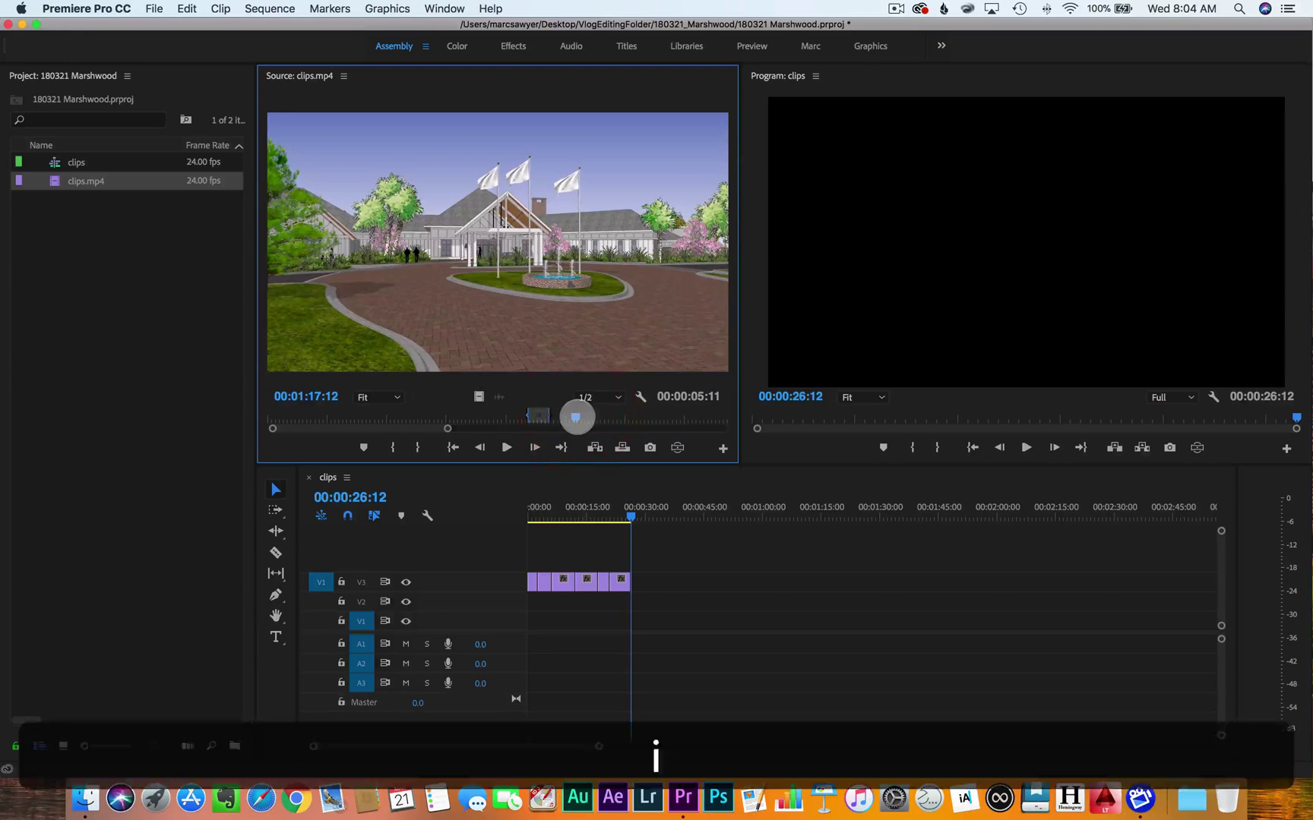
pyautogui.press('l')
pyautogui.moveTo(585, 417)
pyautogui.mouseDown()
pyautogui.moveTo(689, 416)
pyautogui.moveTo(410, 420)
pyautogui.moveTo(560, 415)
pyautogui.mouseUp()
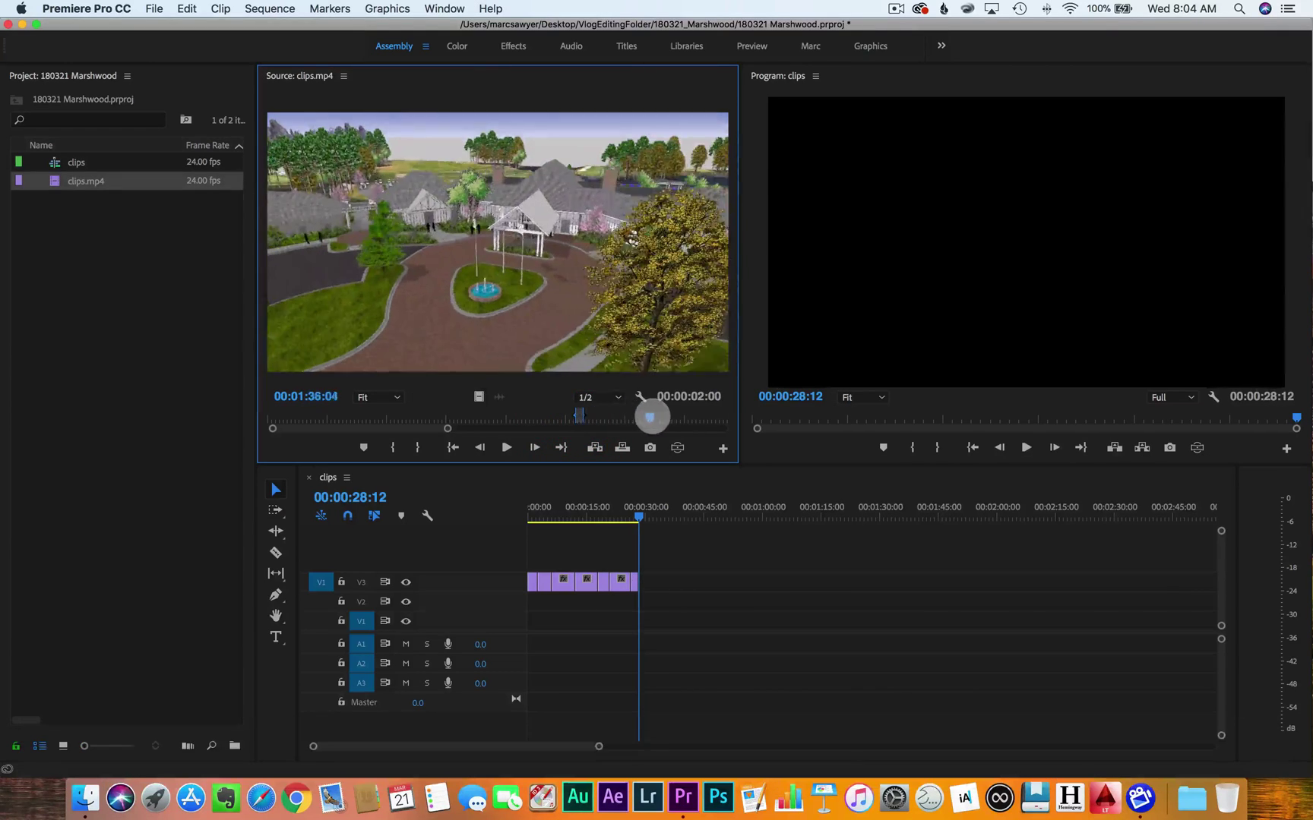
# Mark three more excerpts of the source between about 00:01:36 and 00:02:56 and insert them in order
pyautogui.press('o')
pyautogui.press('i')
pyautogui.press('o')
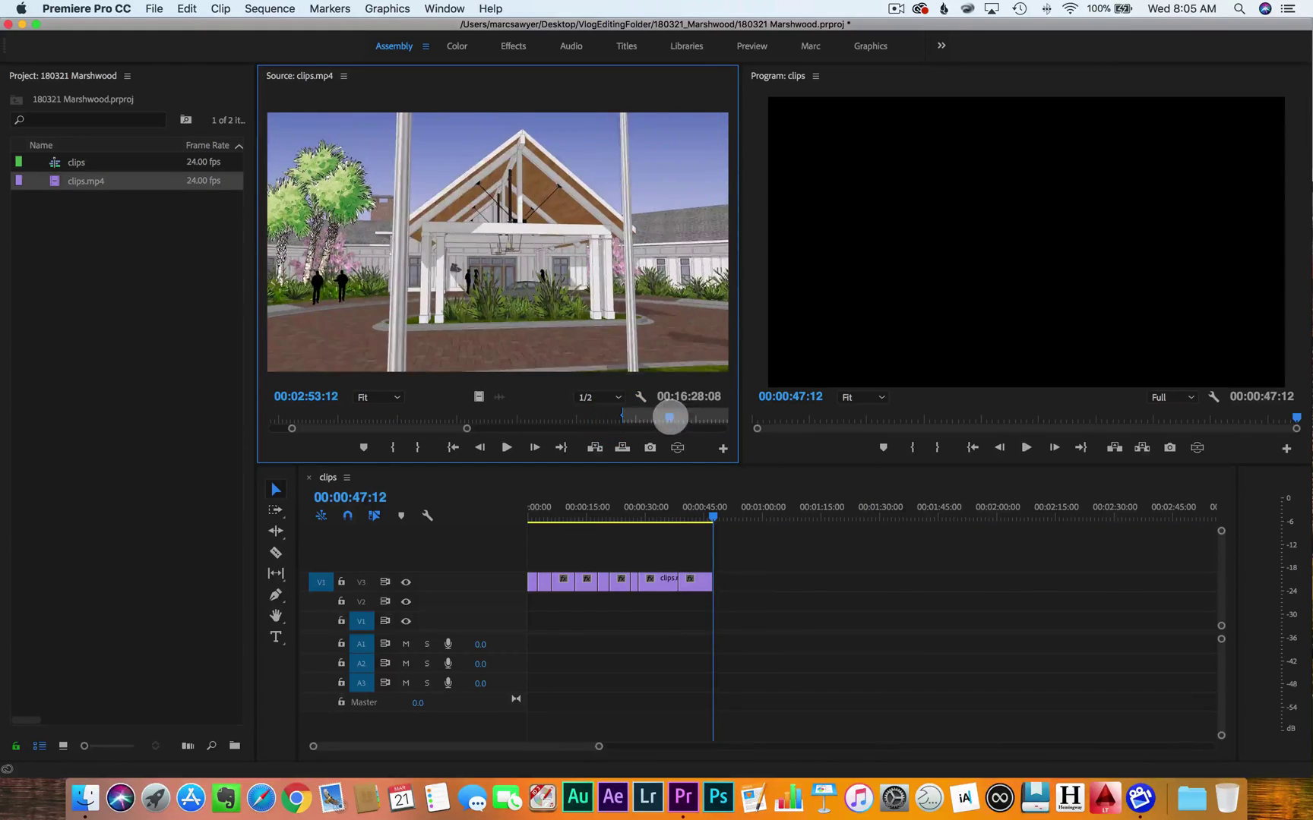
pyautogui.moveTo(669, 417); pyautogui.dragTo(675, 417)
pyautogui.press('o')
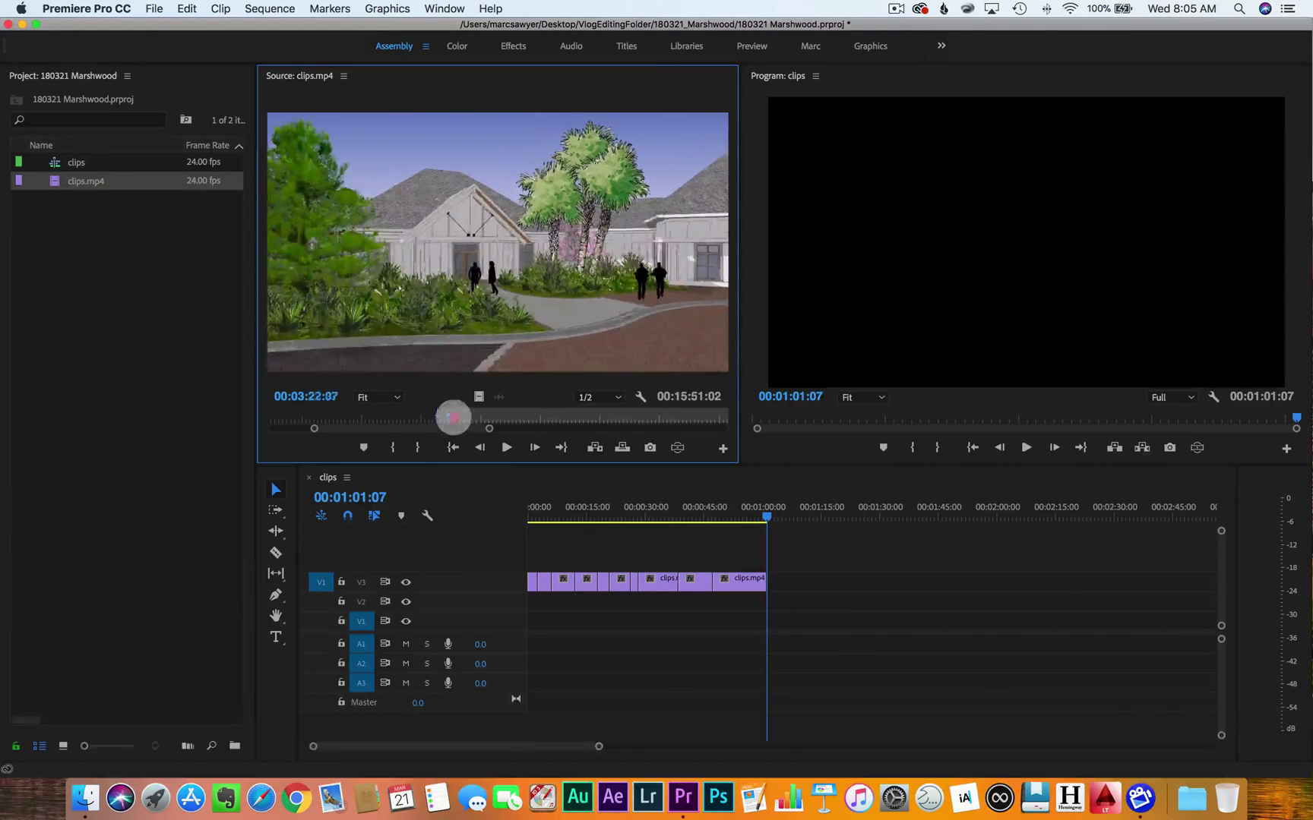
# Mark eight more excerpts of the source between about 00:03:18 and 00:06:12 and insert them one after another
pyautogui.press('i')
pyautogui.press('o')
pyautogui.moveTo(453, 417); pyautogui.dragTo(360, 416)
pyautogui.press('o')
pyautogui.press('i')
pyautogui.press('o')
pyautogui.press('i')
pyautogui.press('o')
pyautogui.press('i')
pyautogui.press('o')
pyautogui.press('i')
pyautogui.press('o')
pyautogui.press('i')
pyautogui.press('o')
pyautogui.press('o')
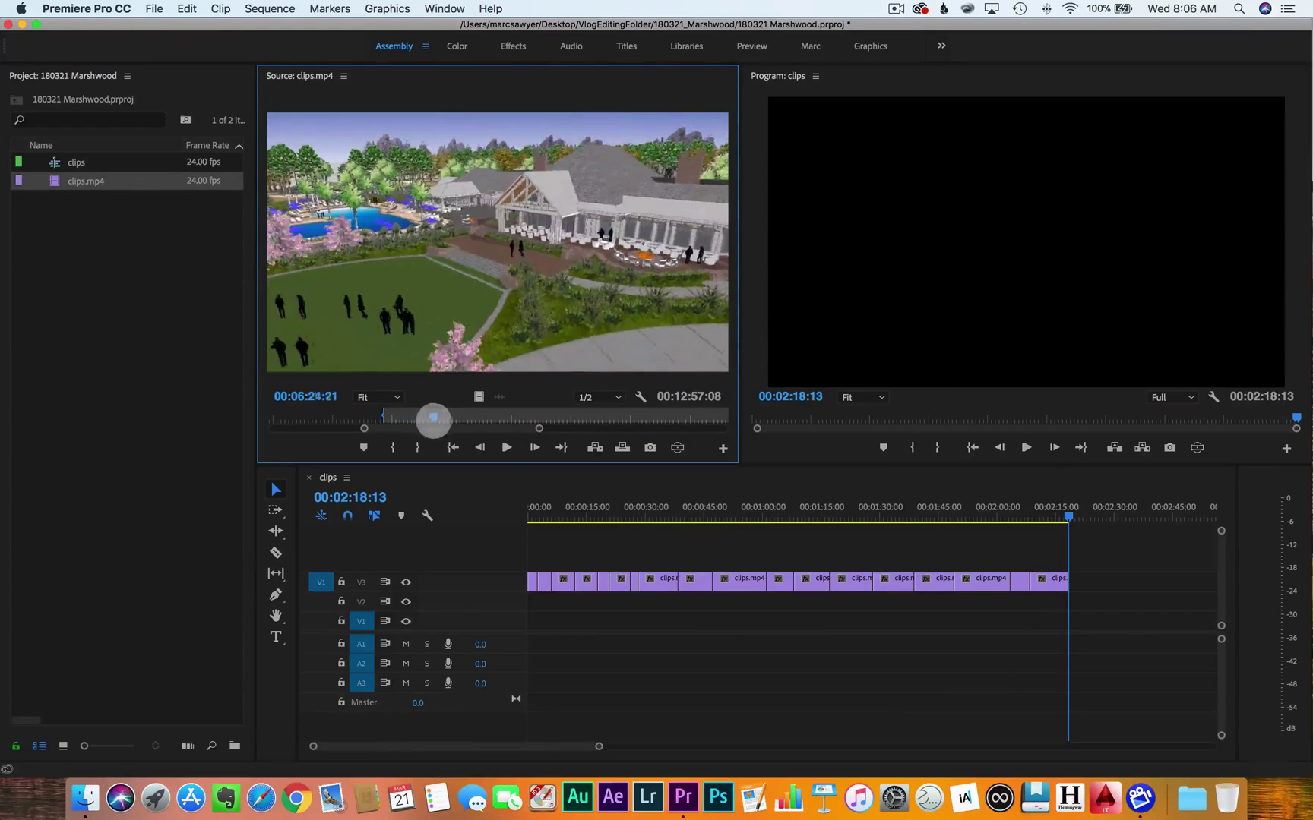
# Mark two excerpts starting from about 00:06:12 in the source, the second 00:00:10:21 long, and insert both
pyautogui.press('o')
pyautogui.moveTo(462, 418); pyautogui.dragTo(539, 427)
pyautogui.press('o')
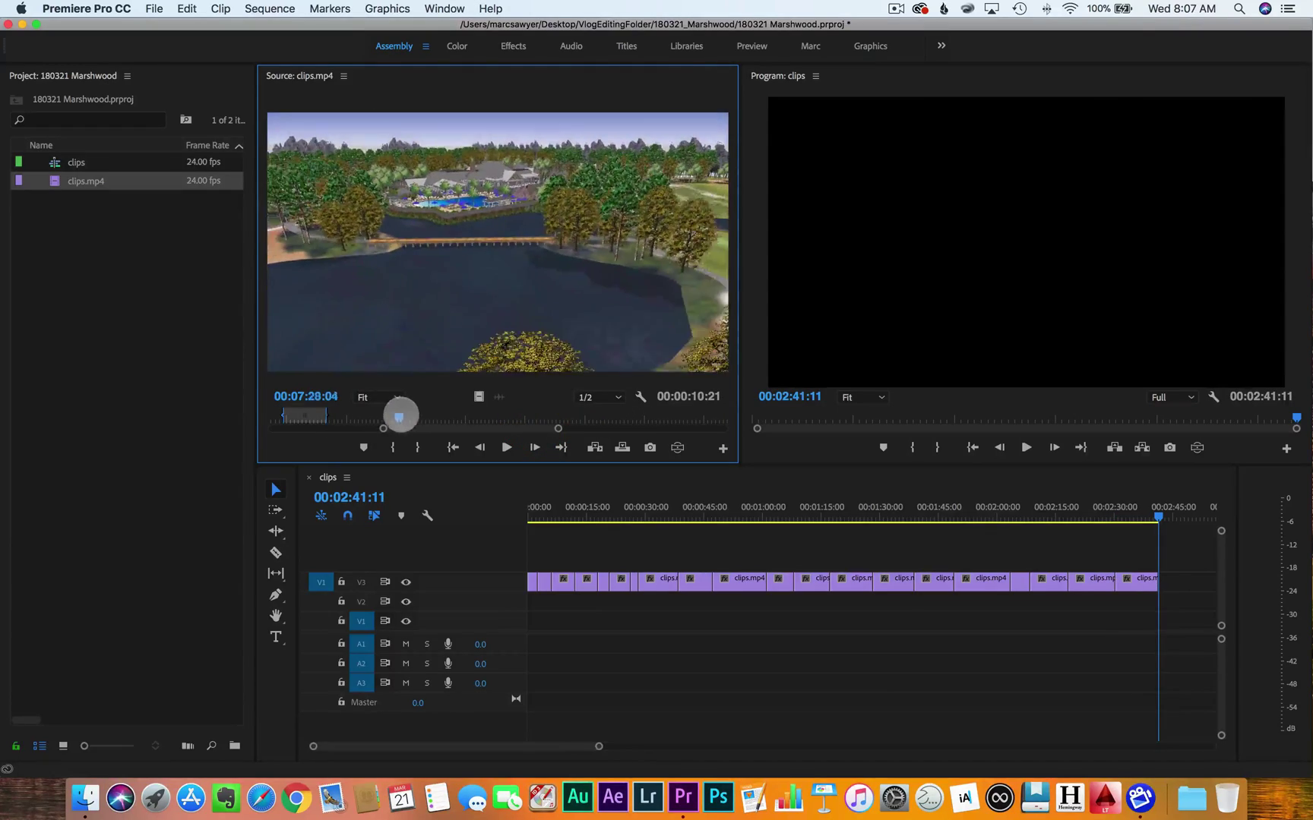
# Mark four more excerpts of the source between about 00:07:28 and 00:09:04 and insert them at the sequence's end
pyautogui.moveTo(442, 414); pyautogui.dragTo(543, 416)
pyautogui.press('o')
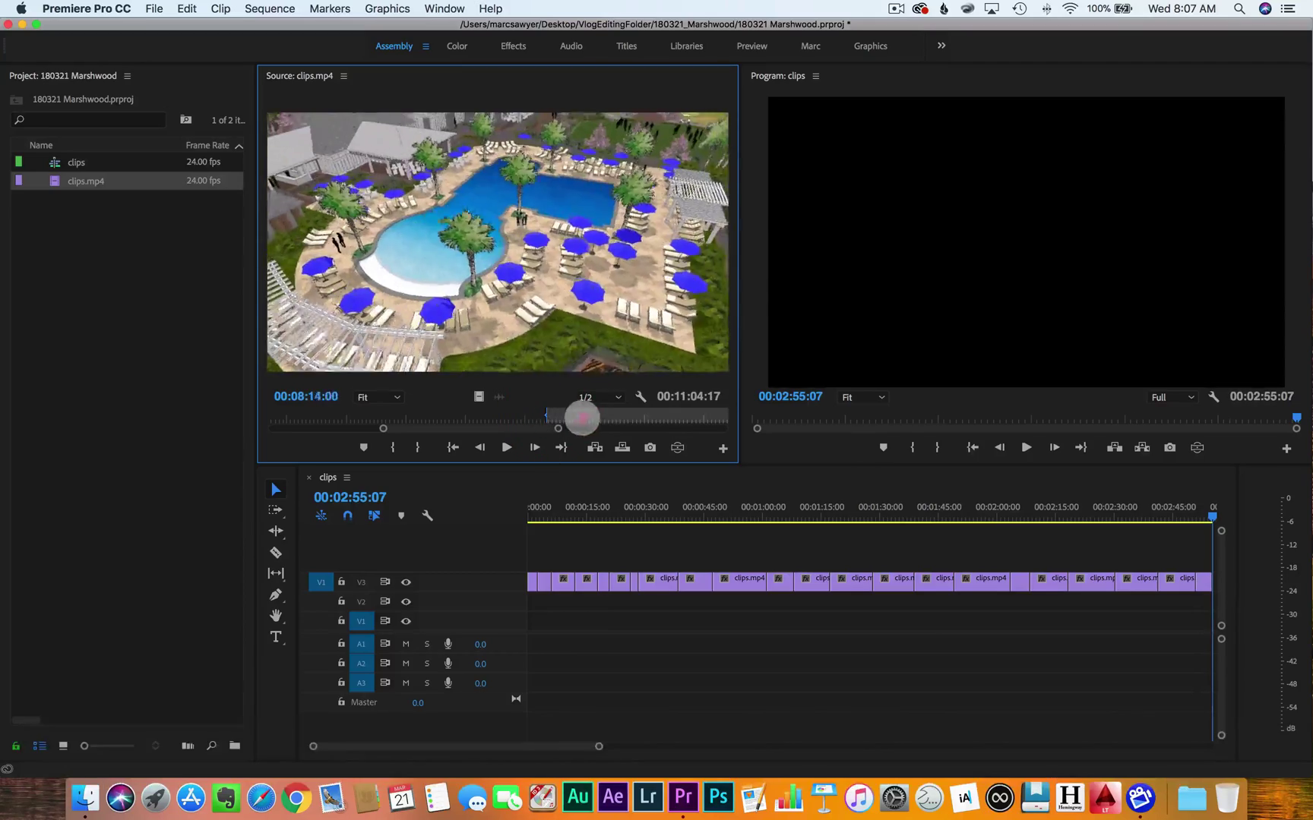
pyautogui.press('o')
pyautogui.moveTo(623, 416); pyautogui.dragTo(568, 428)
pyautogui.press('o')
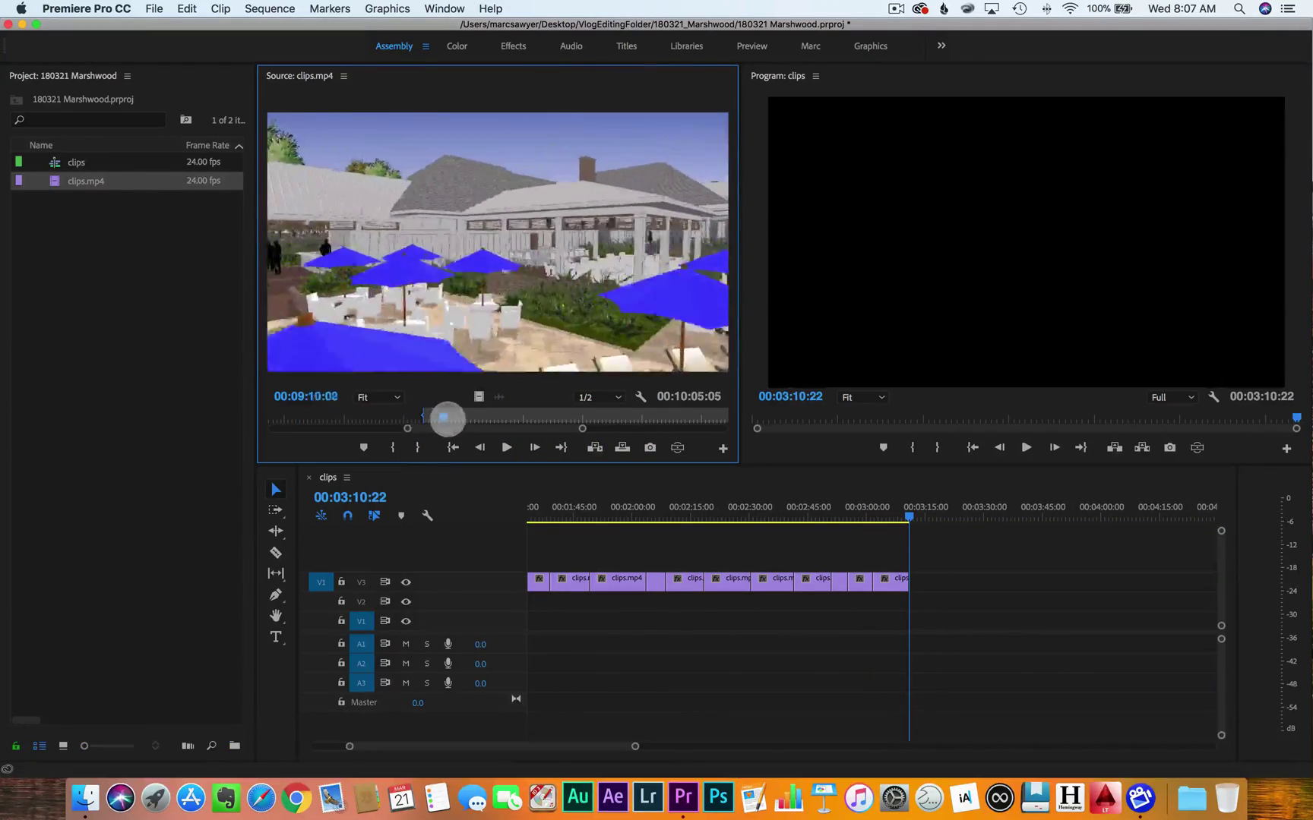
# Mark three excerpts between about 00:09:04 and 00:10:17 in the source, the second 00:00:11:16 long, and add them to the sequence
pyautogui.moveTo(446, 419); pyautogui.dragTo(471, 420)
pyautogui.press('o')
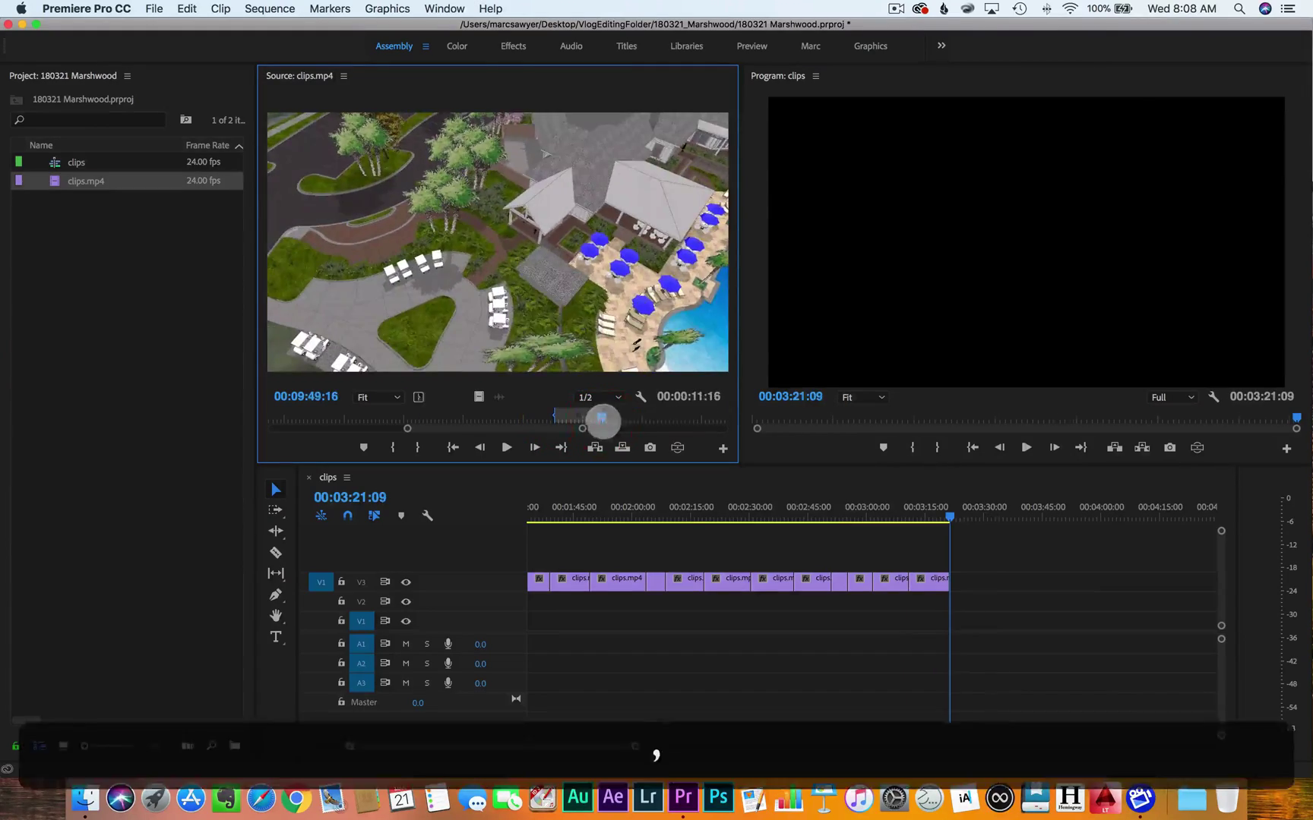
pyautogui.moveTo(603, 420); pyautogui.dragTo(663, 414)
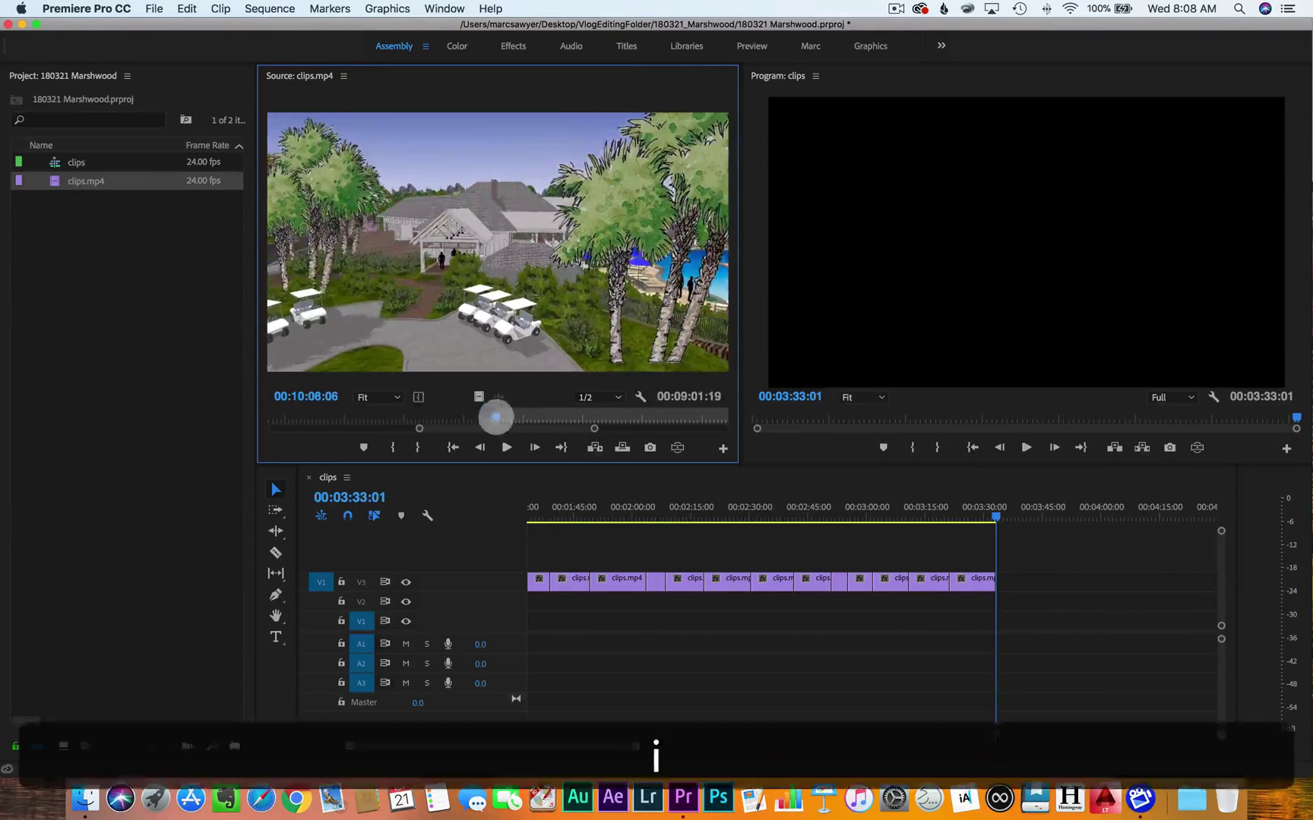
pyautogui.press('.')
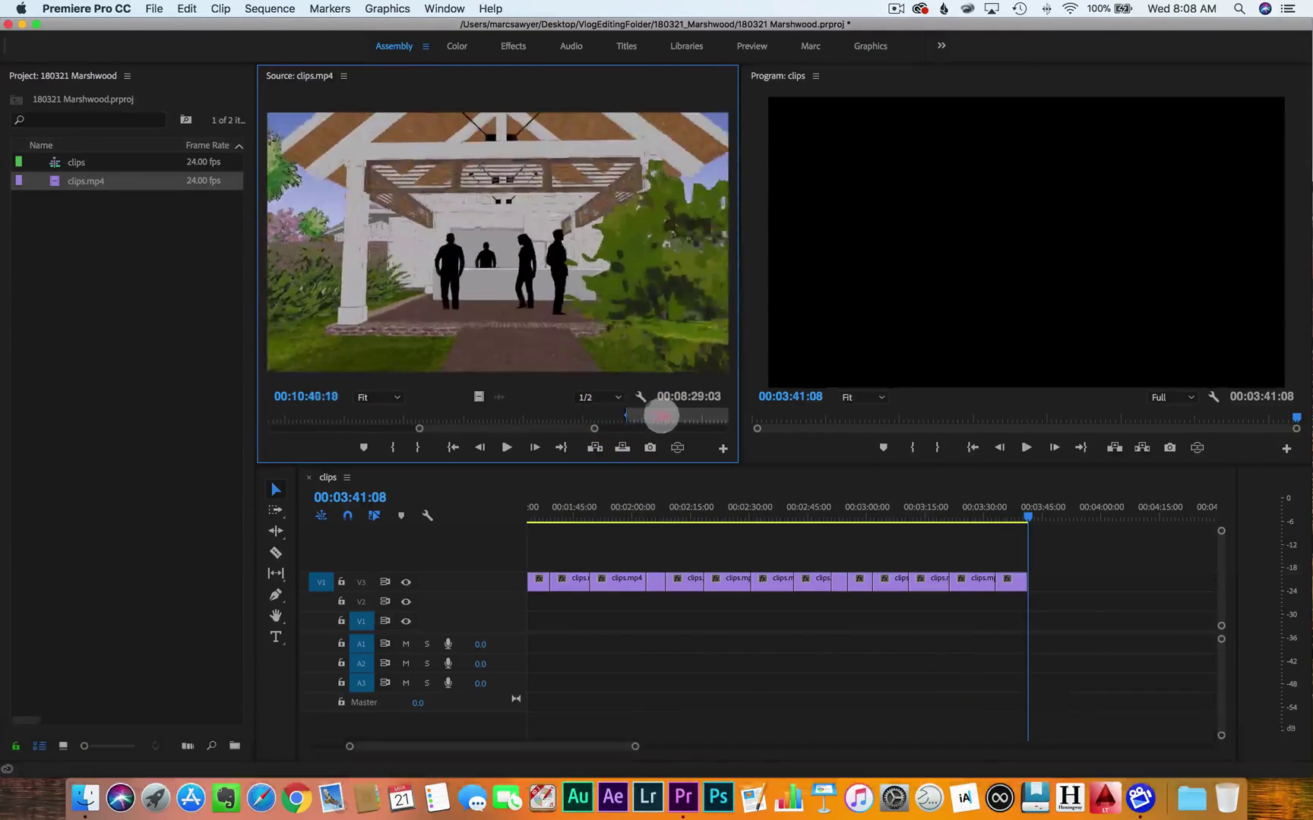
# Mark one excerpt starting at about 00:10:41 in the source and another ending at about 00:11:08, and add both to the sequence
pyautogui.press('o')
pyautogui.press('.')
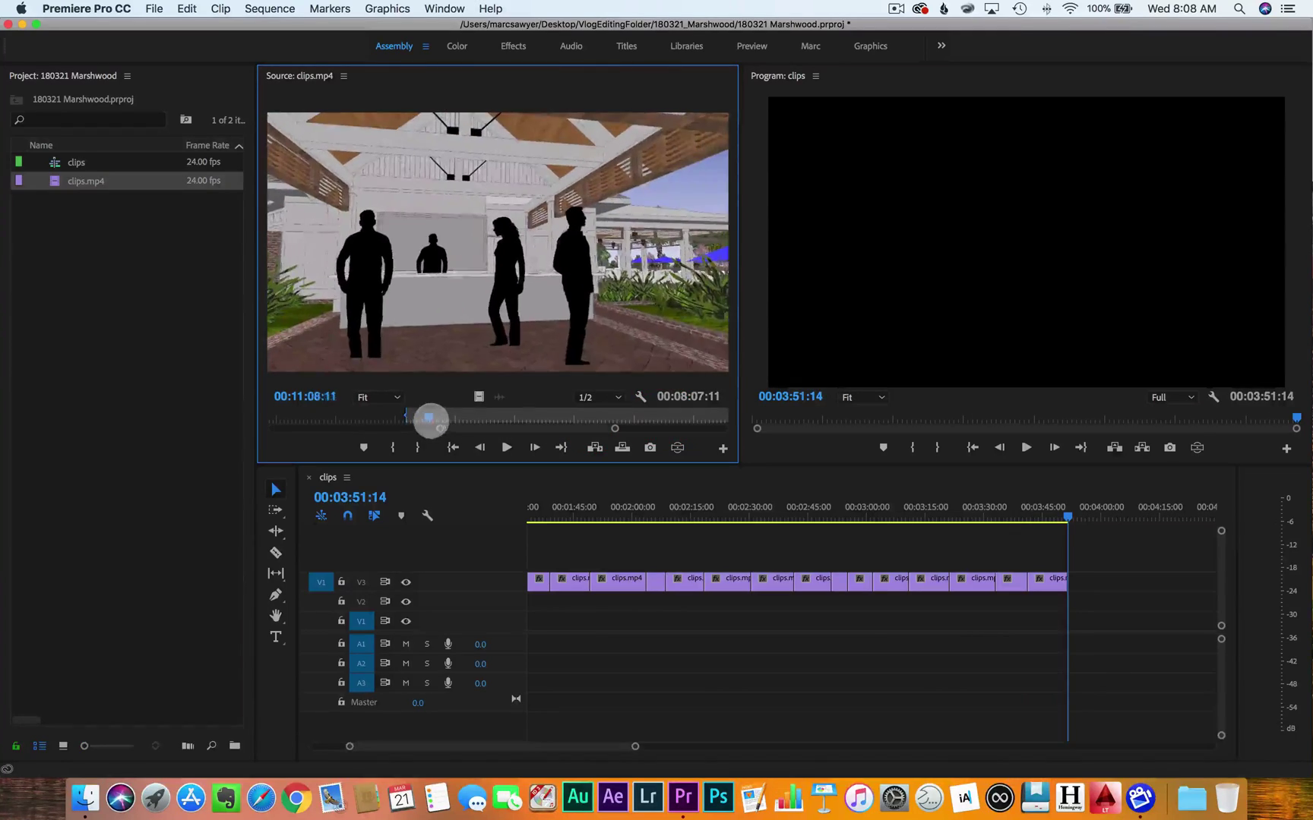
pyautogui.press('o')
pyautogui.press('.')
# Mark an excerpt 00:00:11:16 long and another starting after about 00:11:34 in the source, and add both to the sequence
pyautogui.moveTo(430, 420); pyautogui.dragTo(498, 415)
pyautogui.press('o')
pyautogui.press('.')
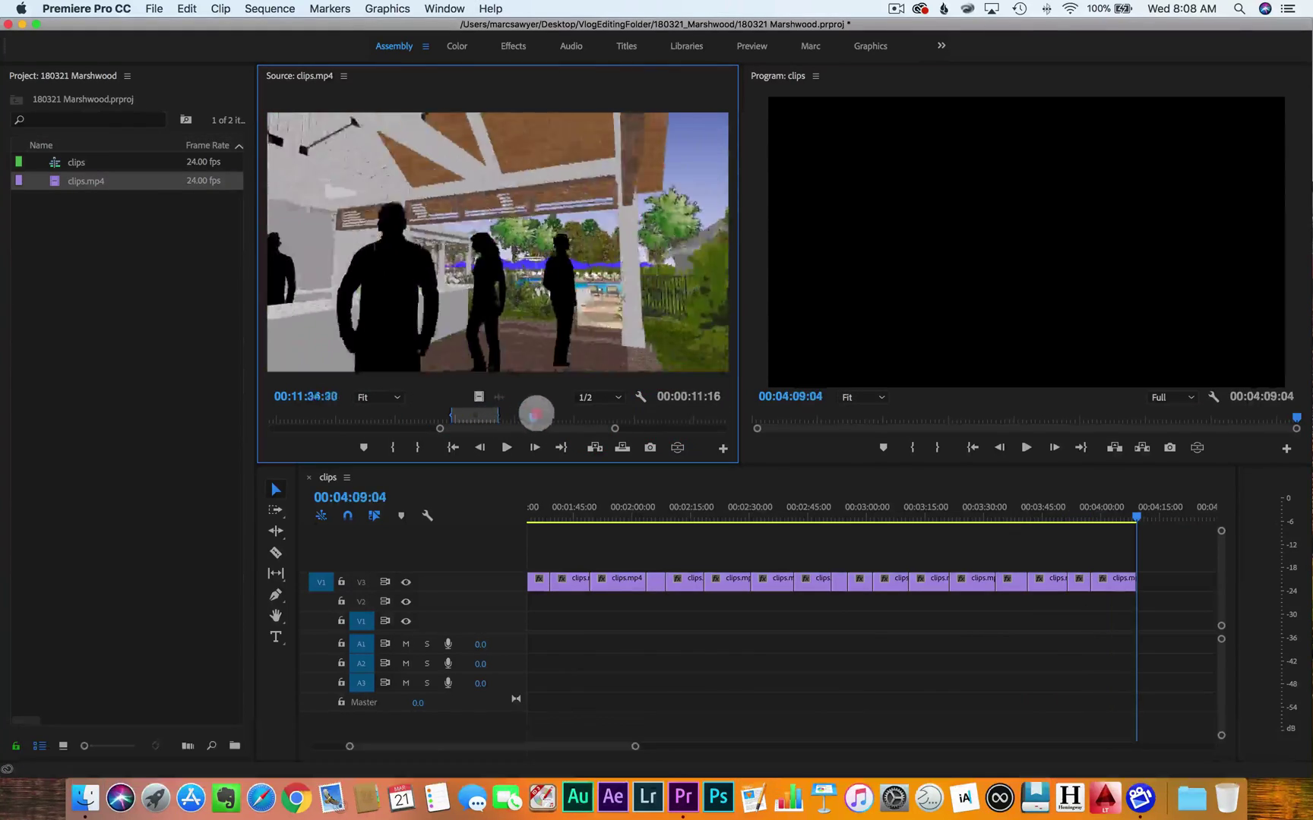
pyautogui.moveTo(606, 415); pyautogui.dragTo(608, 416)
pyautogui.press('o')
pyautogui.press('.')
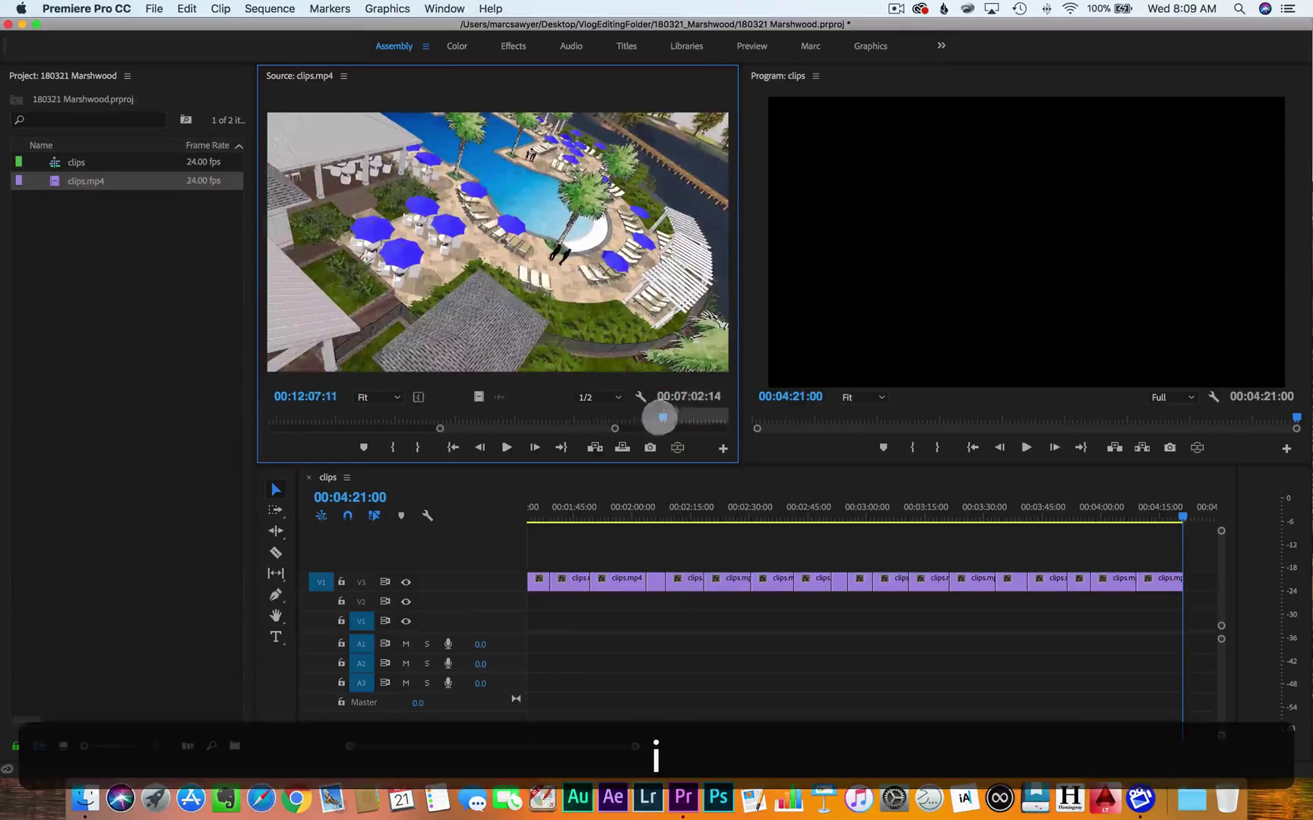
# Mark a short excerpt starting at about 00:12:07:11 in the source and insert it at the sequence's end
pyautogui.moveTo(692, 417); pyautogui.dragTo(678, 416)
pyautogui.press('o')
pyautogui.press(',')
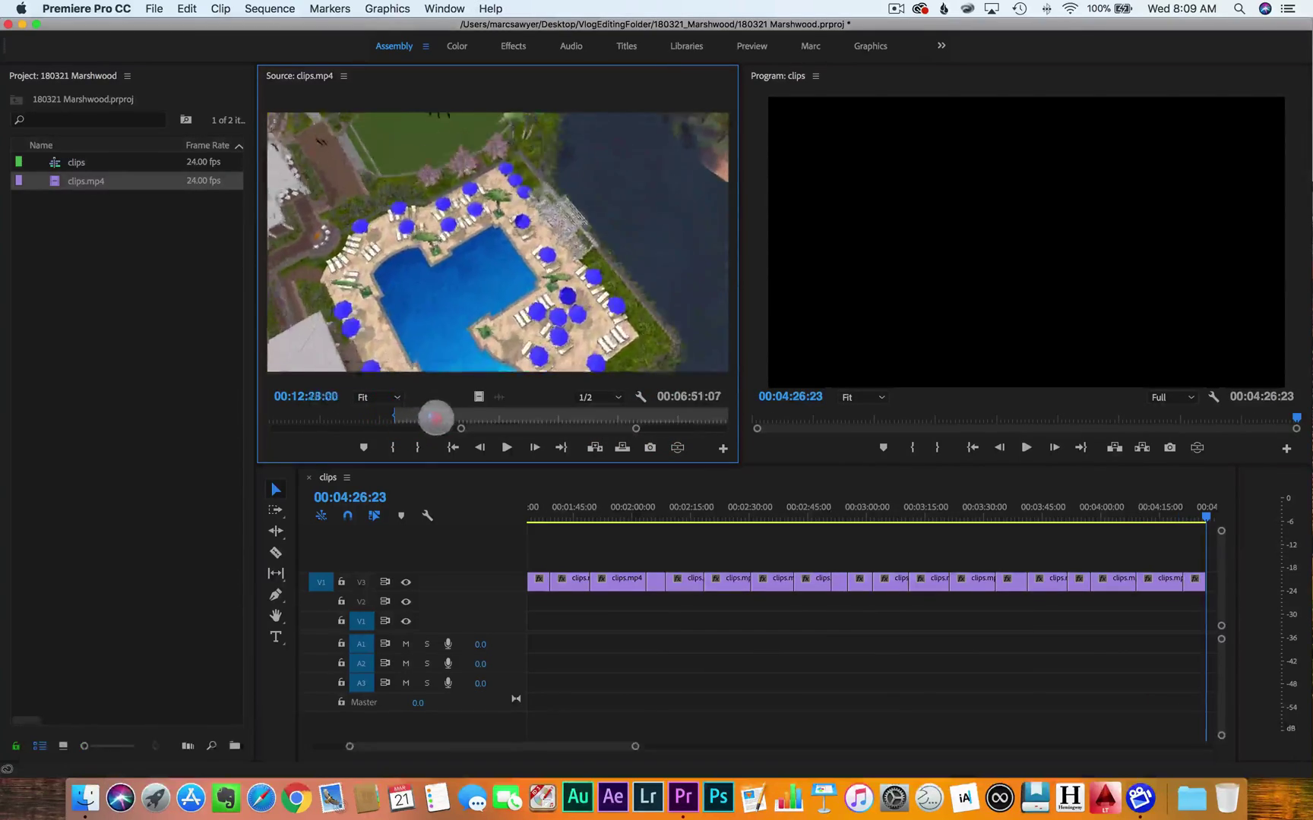
# Mark three more excerpts starting from about 00:12:18 in the source, the last 00:00:10:11 long, and insert them in order
pyautogui.moveTo(436, 417); pyautogui.dragTo(435, 415)
pyautogui.press('o')
pyautogui.press(',')
pyautogui.press('o')
pyautogui.press(',')
pyautogui.moveTo(544, 416); pyautogui.dragTo(625, 416)
pyautogui.press('o')
pyautogui.press(',')
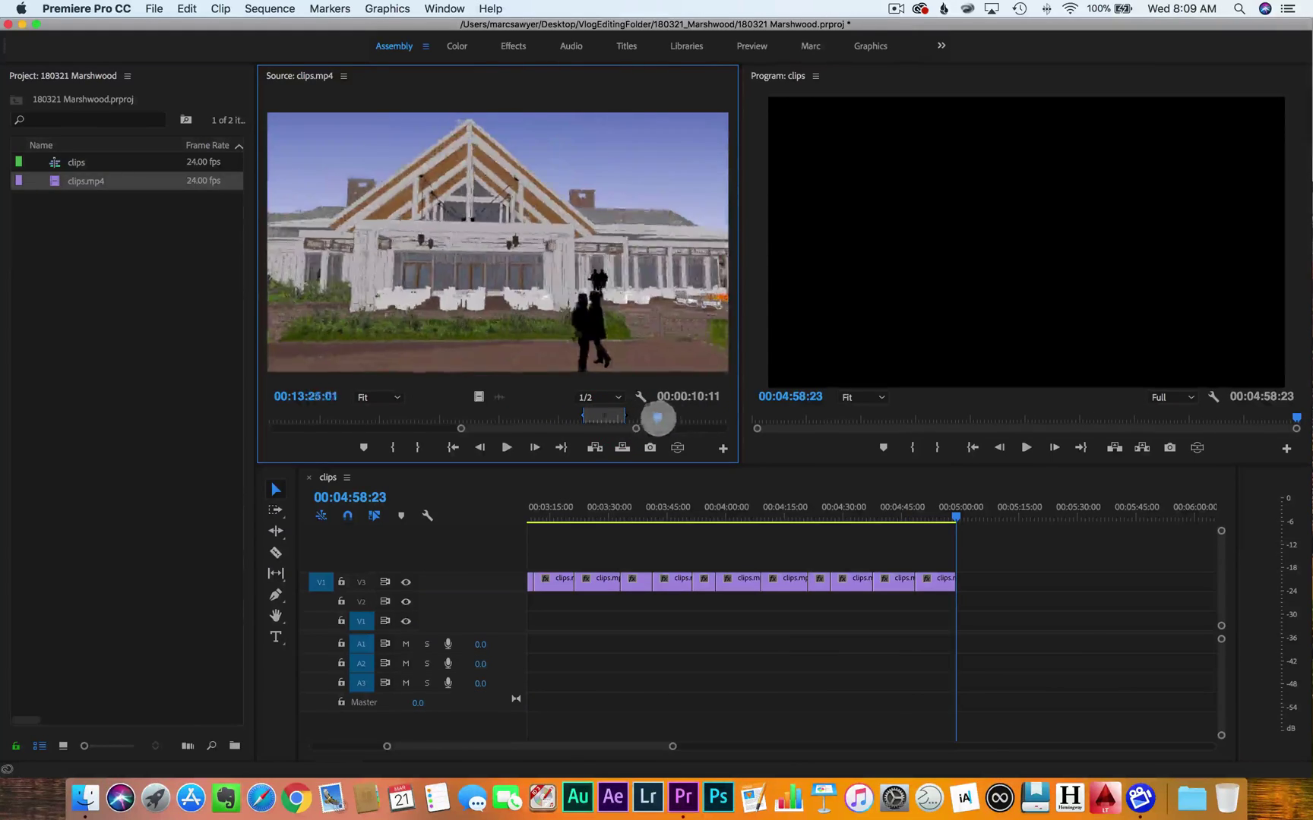
# Insert an 00:00:11:06 excerpt ending at about 00:13:33 in the source and reverse its playback speed
pyautogui.press(',')
pyautogui.rightClick(976, 579)
pyautogui.click(984, 571)
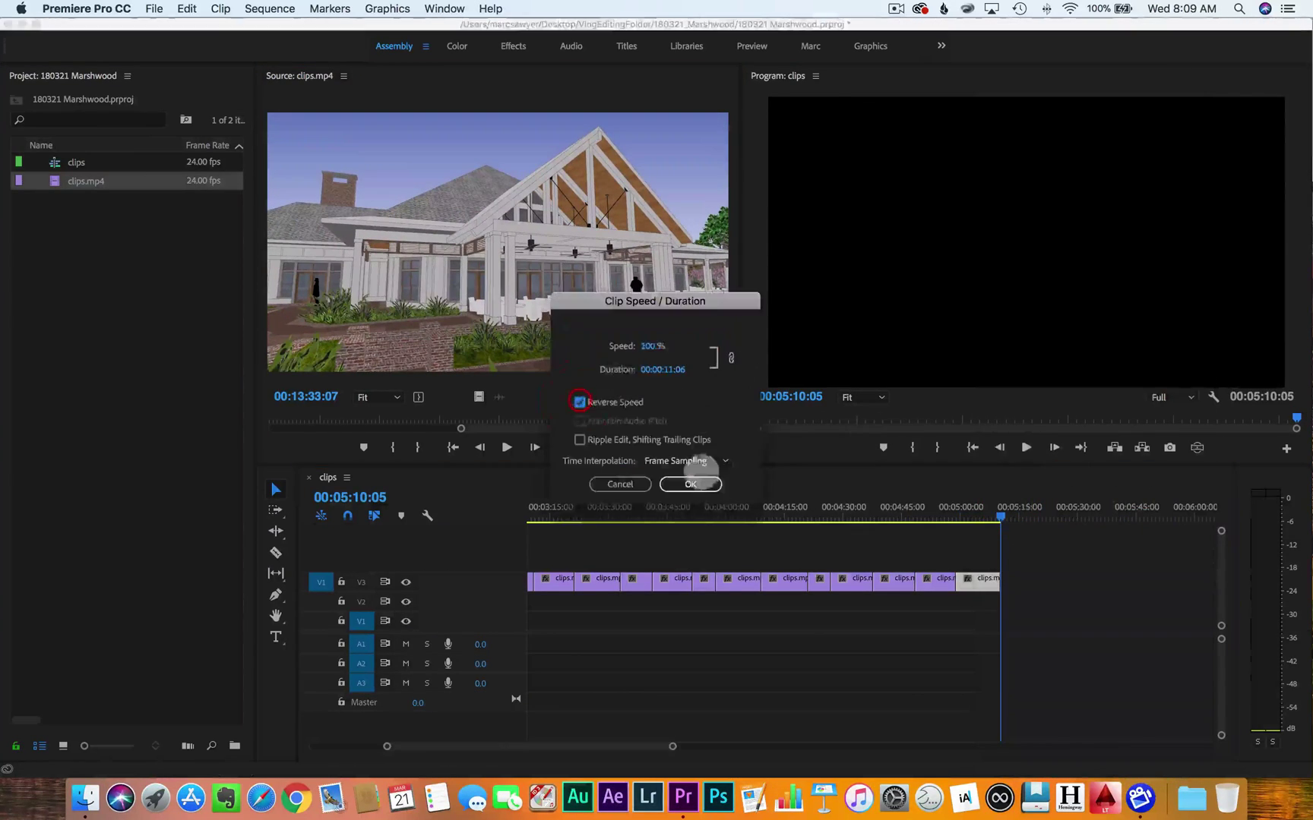
pyautogui.click(693, 478)
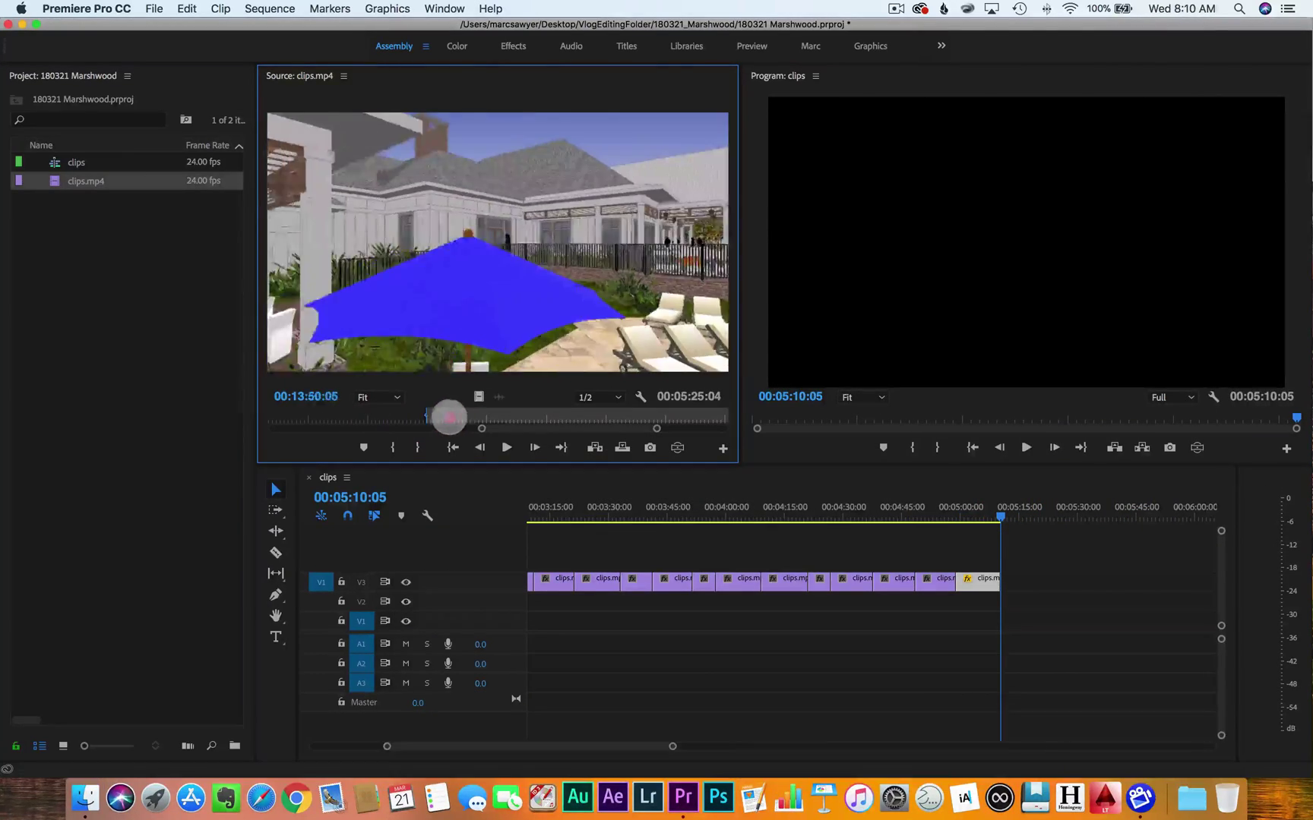
# Mark three more excerpts of the source between about 00:13:44 and 00:15:12 and insert them after the reversed clip
pyautogui.press('o')
pyautogui.press(',')
pyautogui.moveTo(494, 418); pyautogui.dragTo(698, 416)
pyautogui.press(',')
pyautogui.press('i')
pyautogui.press(',')
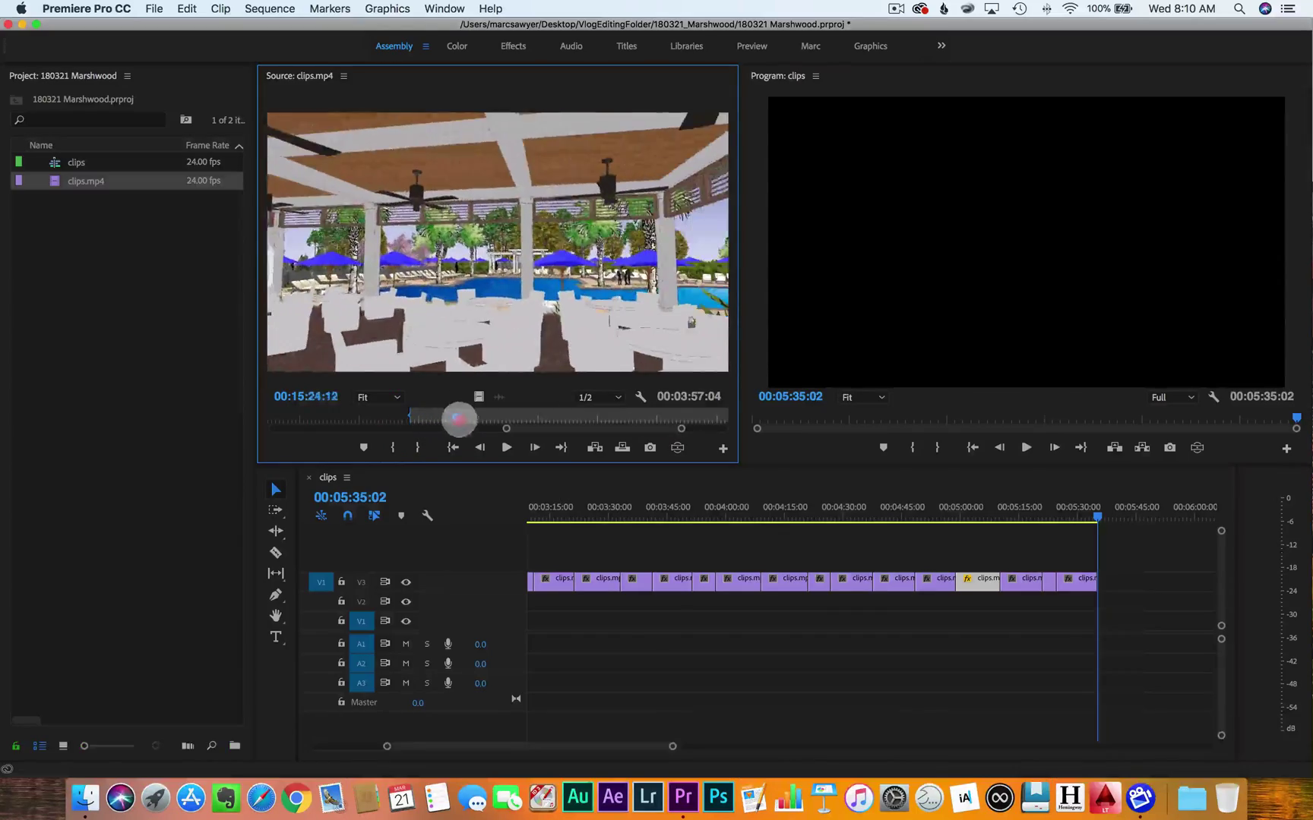
# Mark eight more excerpts of the source between about 00:15:12 and 00:18:00 and insert them one after another
pyautogui.press('o')
pyautogui.press(',')
pyautogui.moveTo(459, 419)
pyautogui.mouseDown()
pyautogui.moveTo(651, 430)
pyautogui.moveTo(498, 416)
pyautogui.moveTo(683, 410)
pyautogui.moveTo(543, 433)
pyautogui.moveTo(375, 410)
pyautogui.moveTo(647, 414)
pyautogui.moveTo(595, 433)
pyautogui.moveTo(707, 414)
pyautogui.moveTo(473, 418)
pyautogui.mouseUp()
pyautogui.press('o')
pyautogui.press(',')
pyautogui.press('o')
pyautogui.press(',')
pyautogui.press('o')
pyautogui.press(',')
pyautogui.press('i')
pyautogui.press('o')
pyautogui.press(',')
pyautogui.press('i')
pyautogui.press('o')
pyautogui.press(',')
pyautogui.press('i')
pyautogui.press('o')
pyautogui.press(',')
pyautogui.press('i')
pyautogui.press('o')
pyautogui.press(',')
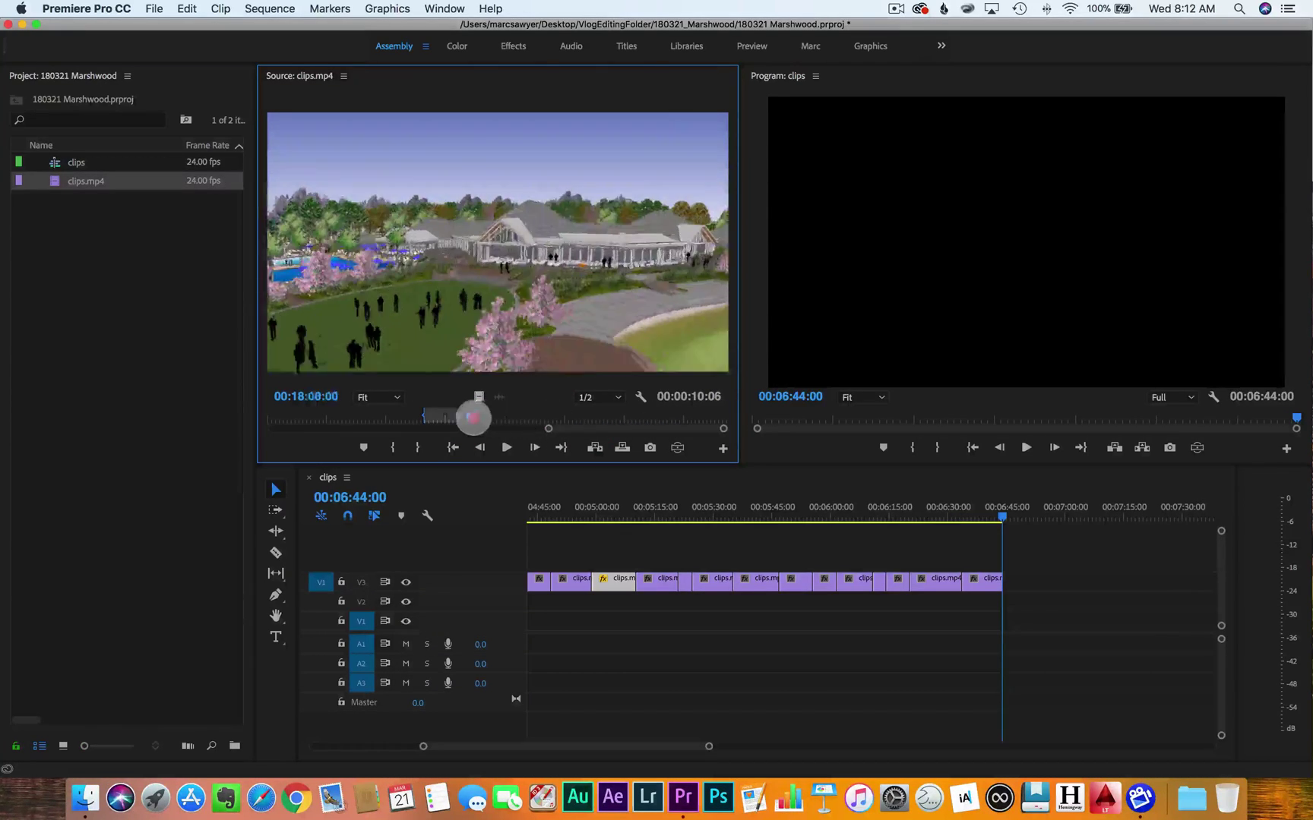
# Mark a final excerpt 00:00:04:18 long, ending at 00:19:09:06 in the source, and add it to the sequence's end
pyautogui.moveTo(662, 417); pyautogui.dragTo(703, 413)
pyautogui.press('space')
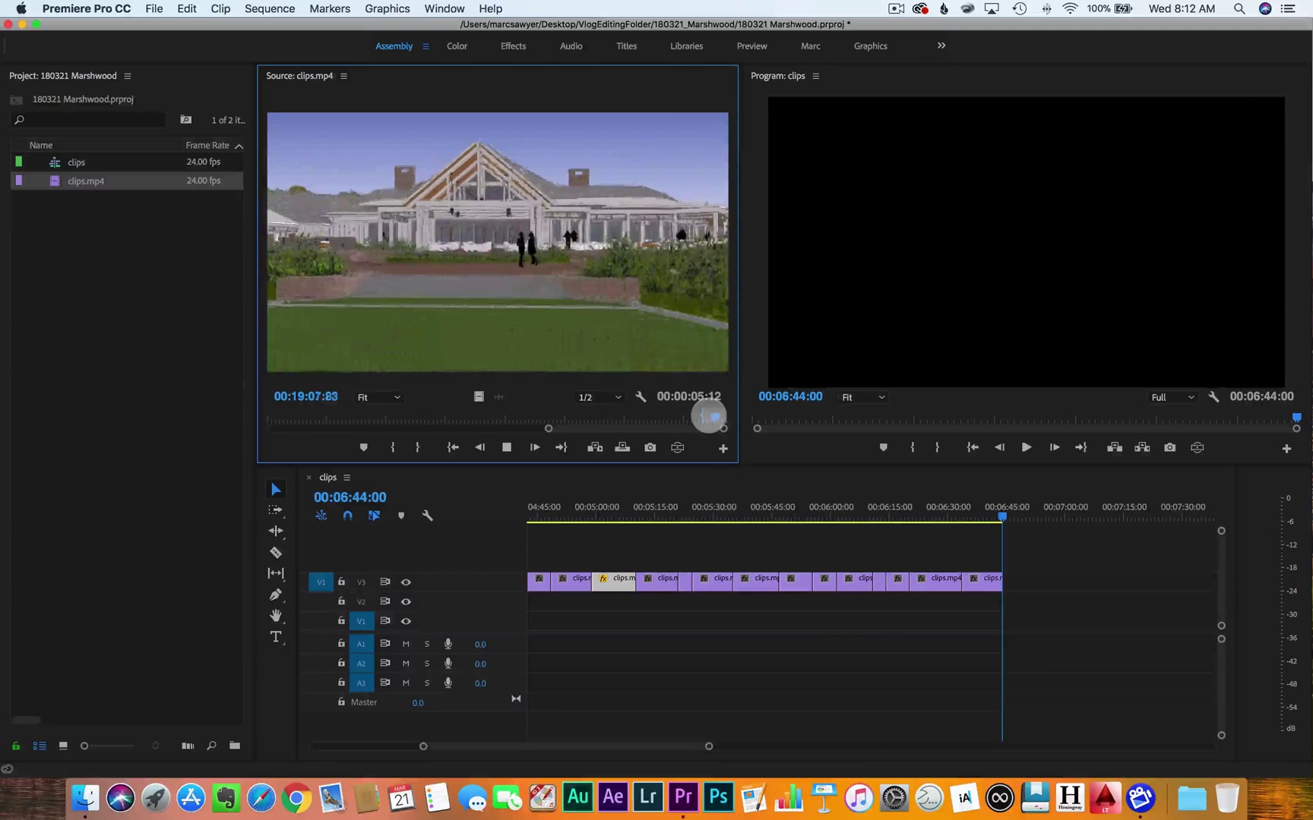
pyautogui.press('o')
pyautogui.press('.')
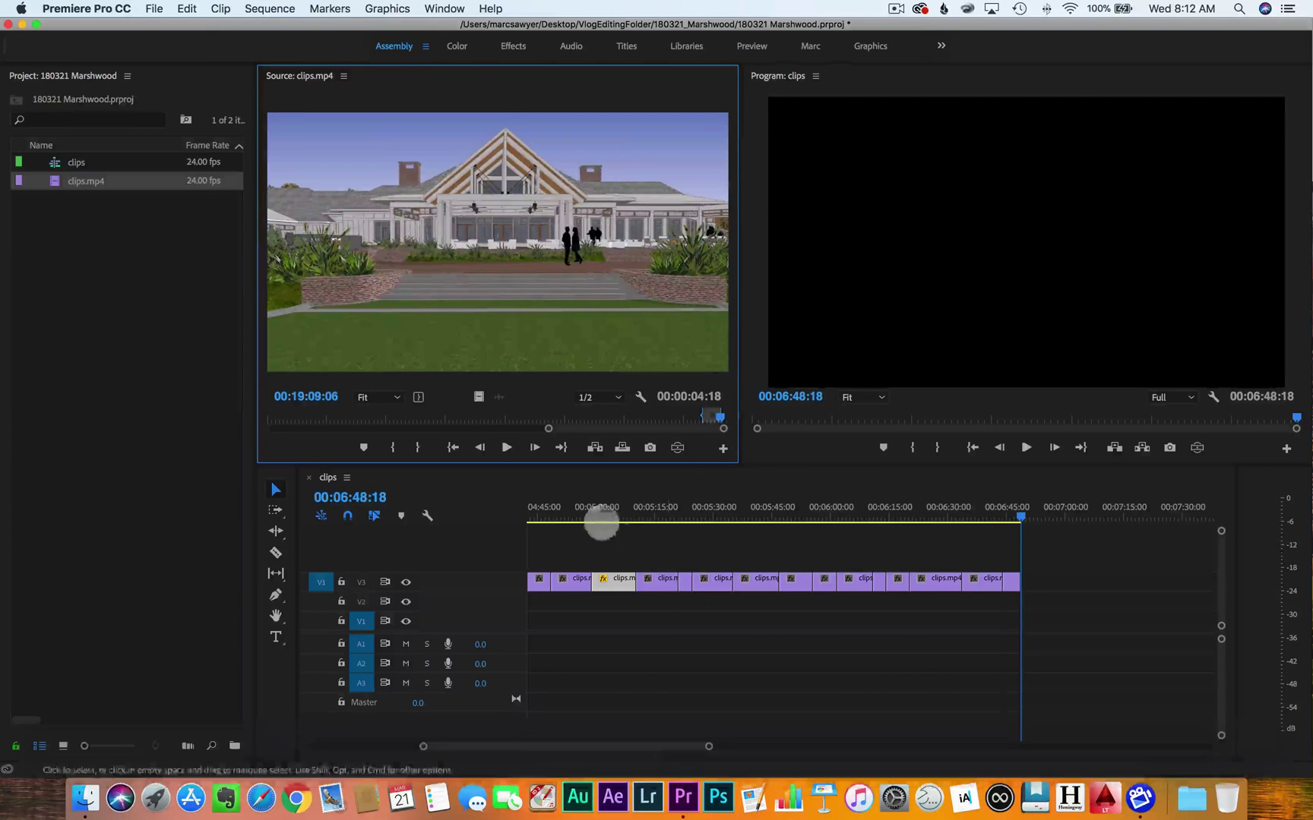
# Review the assembled sequence along its full length and return to its beginning
pyautogui.click(572, 515)
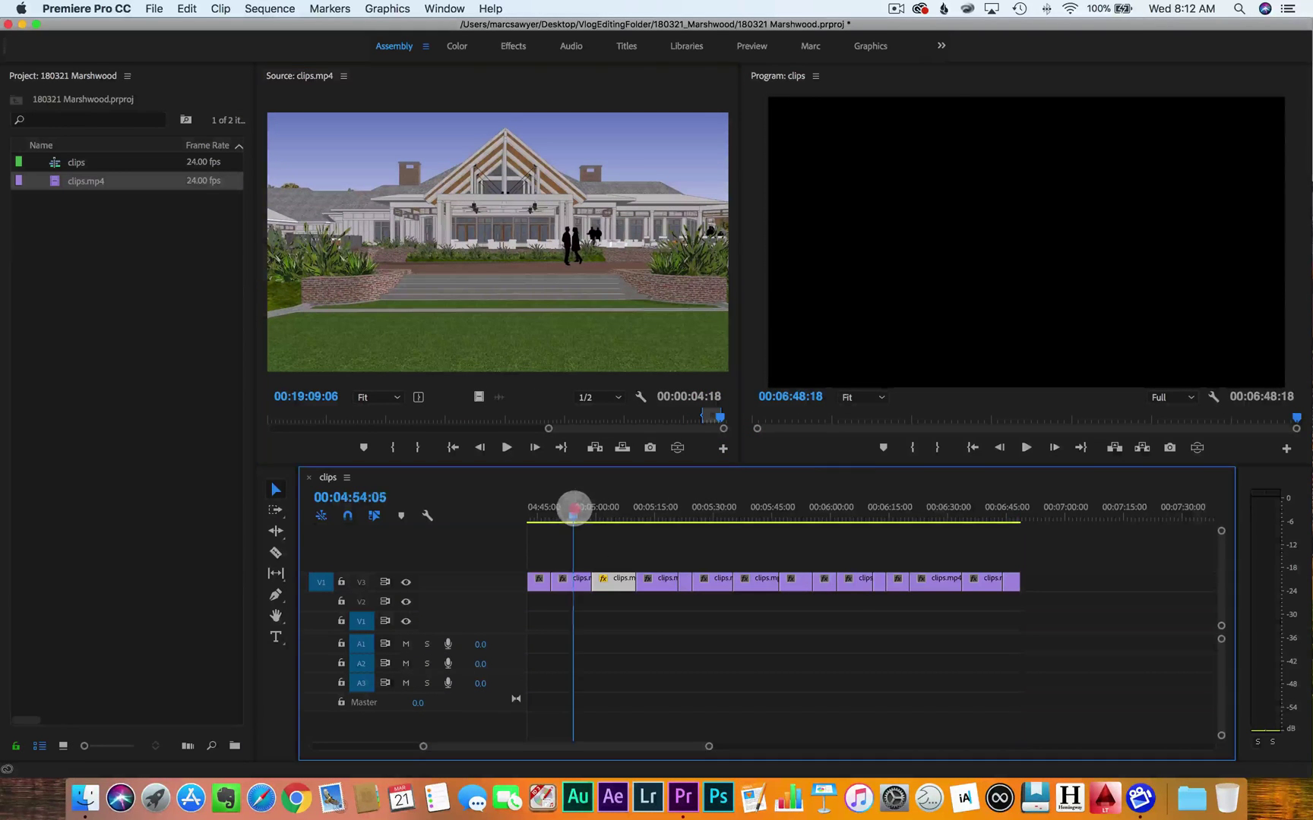
pyautogui.moveTo(572, 515); pyautogui.dragTo(844, 514)
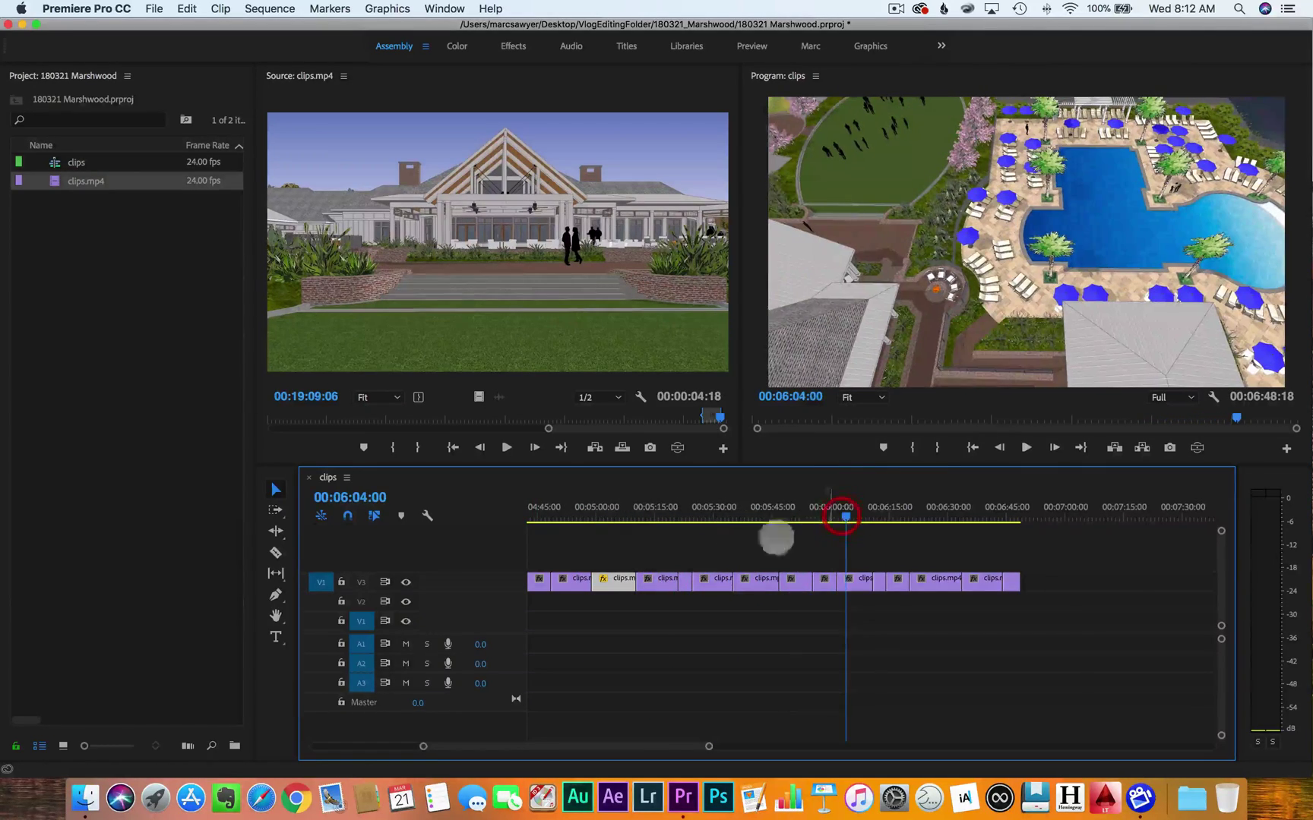
pyautogui.scroll(3, 701, 560)
pyautogui.scroll(-3, 702, 560)
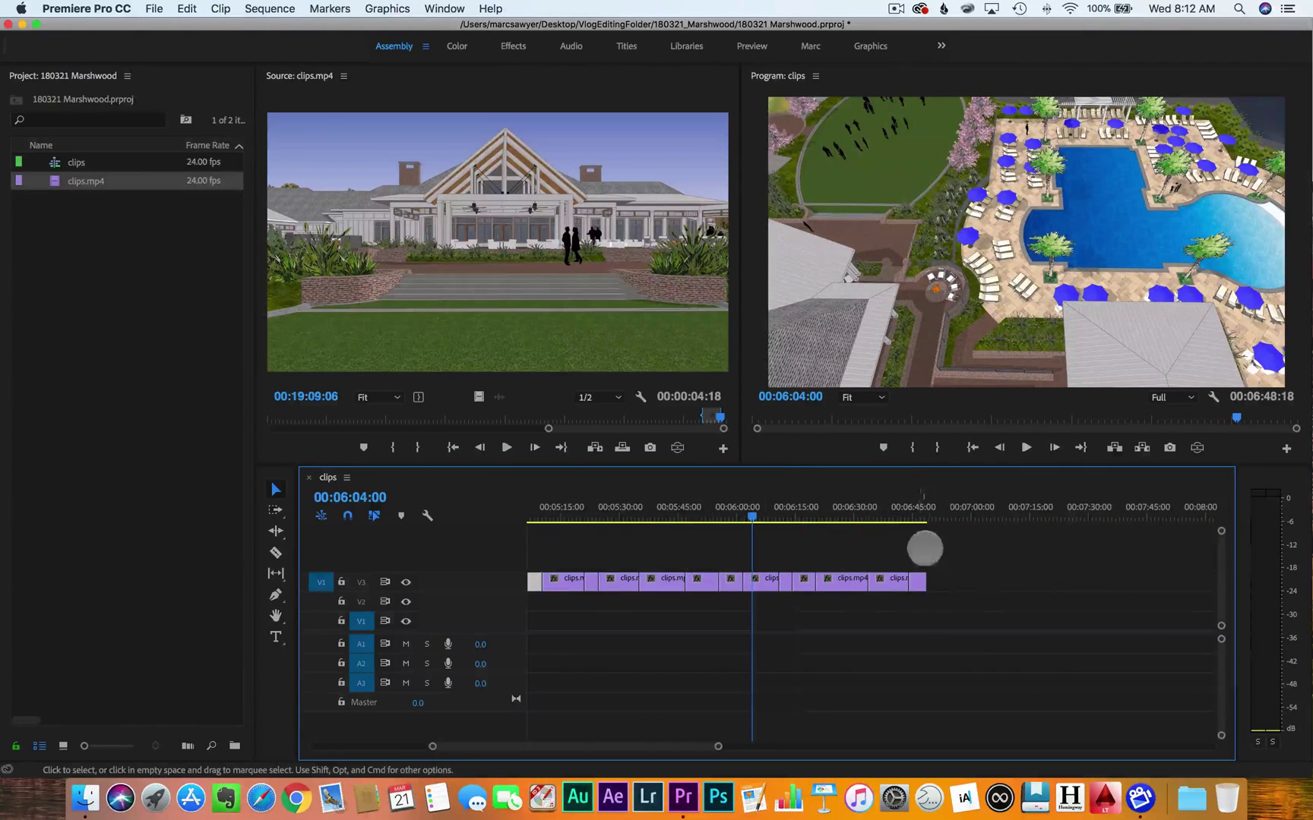
pyautogui.scroll(3, 736, 548)
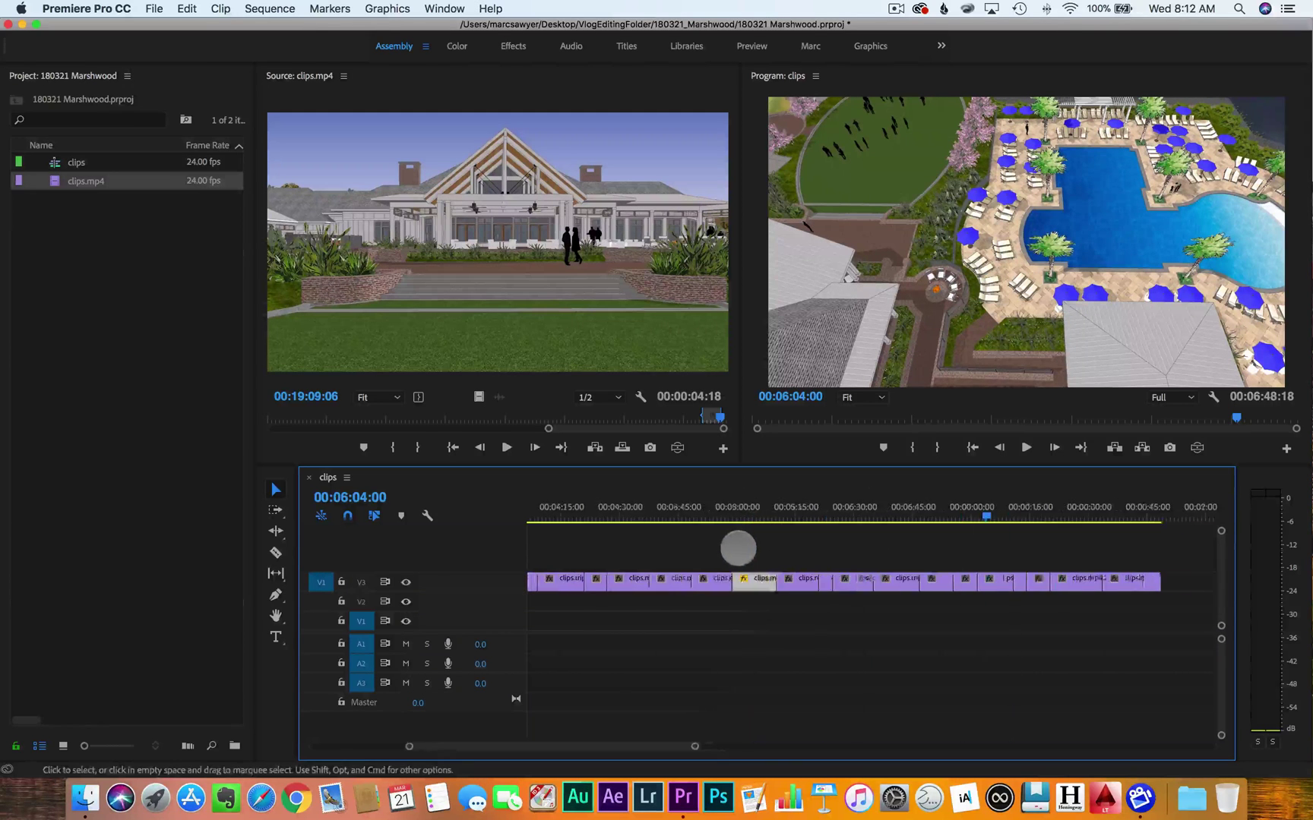
pyautogui.click(535, 516)
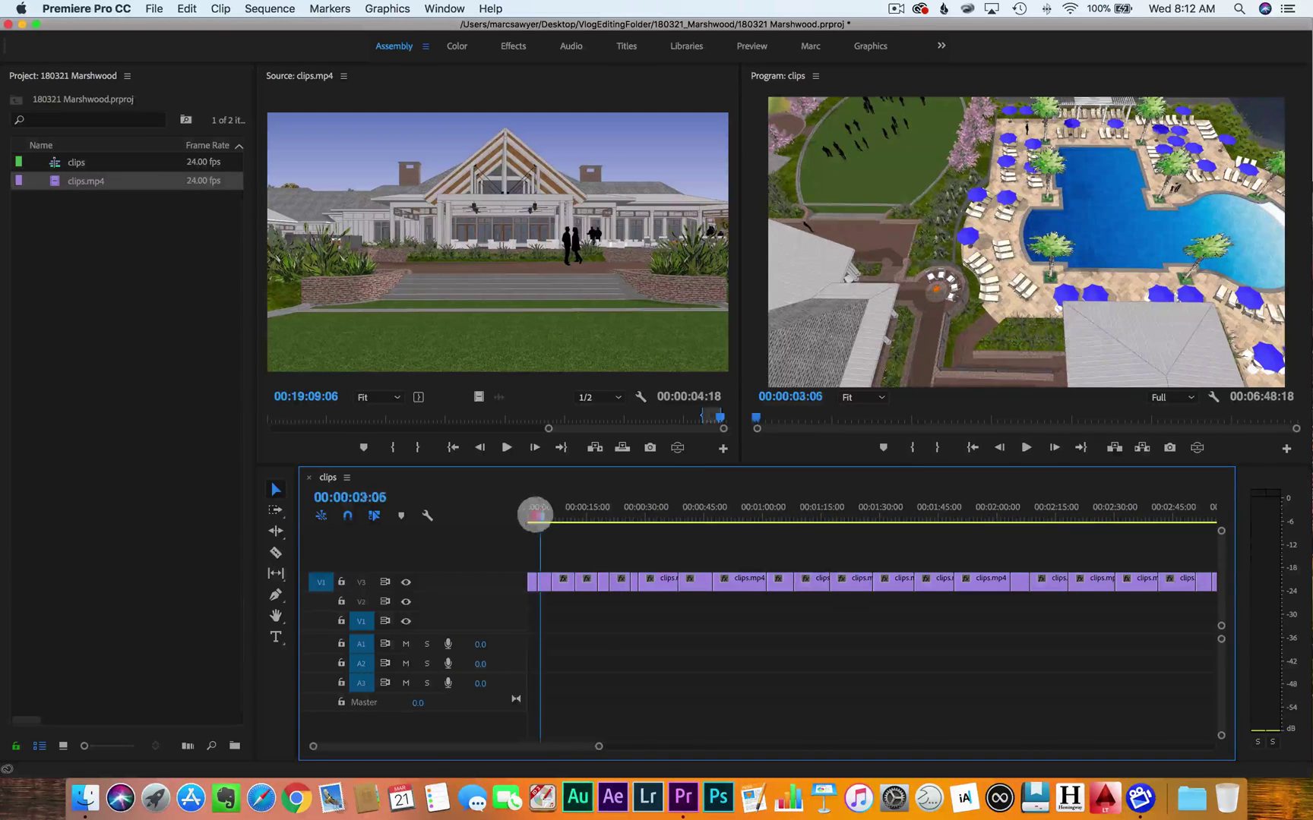
pyautogui.moveTo(599, 747); pyautogui.dragTo(777, 747)
pyautogui.click(699, 749)
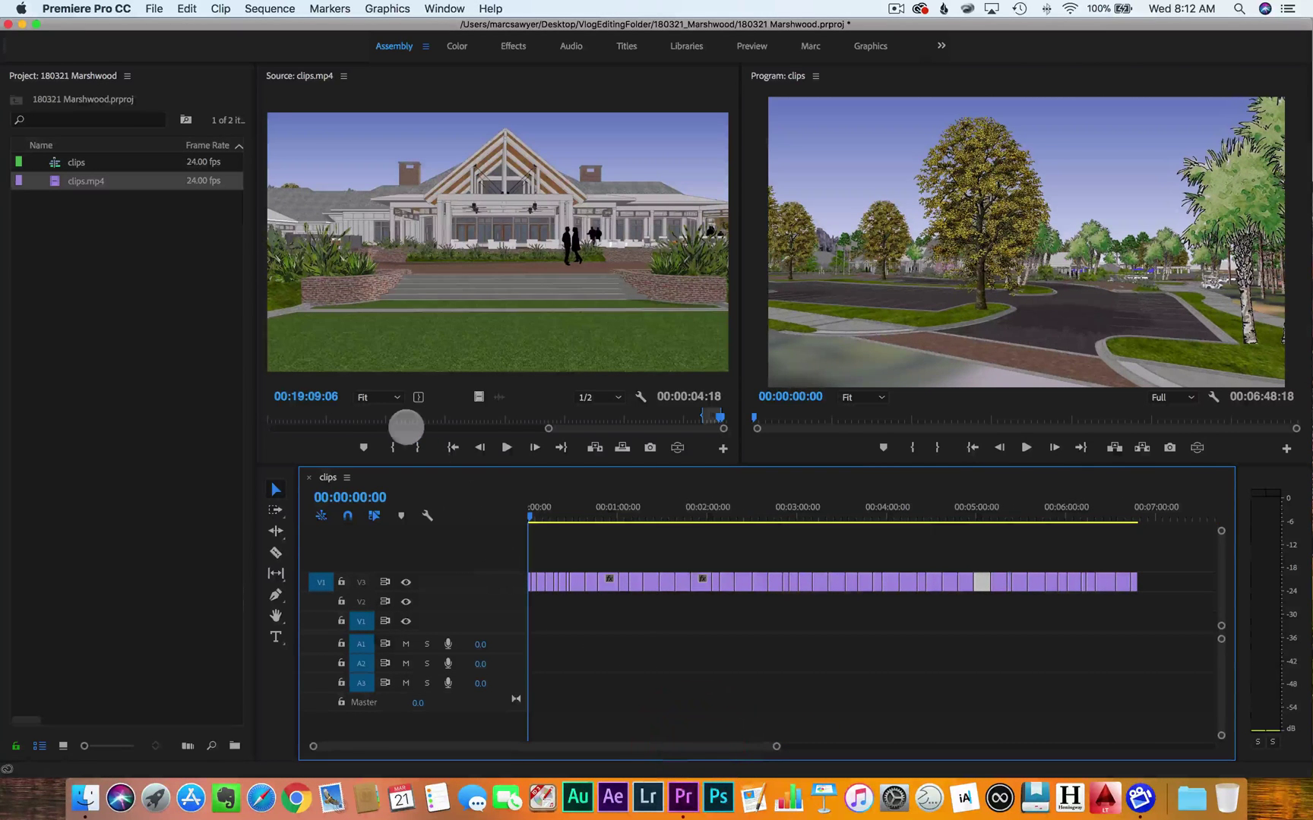
# Save the project and switch to Safari
pyautogui.click(154, 8)
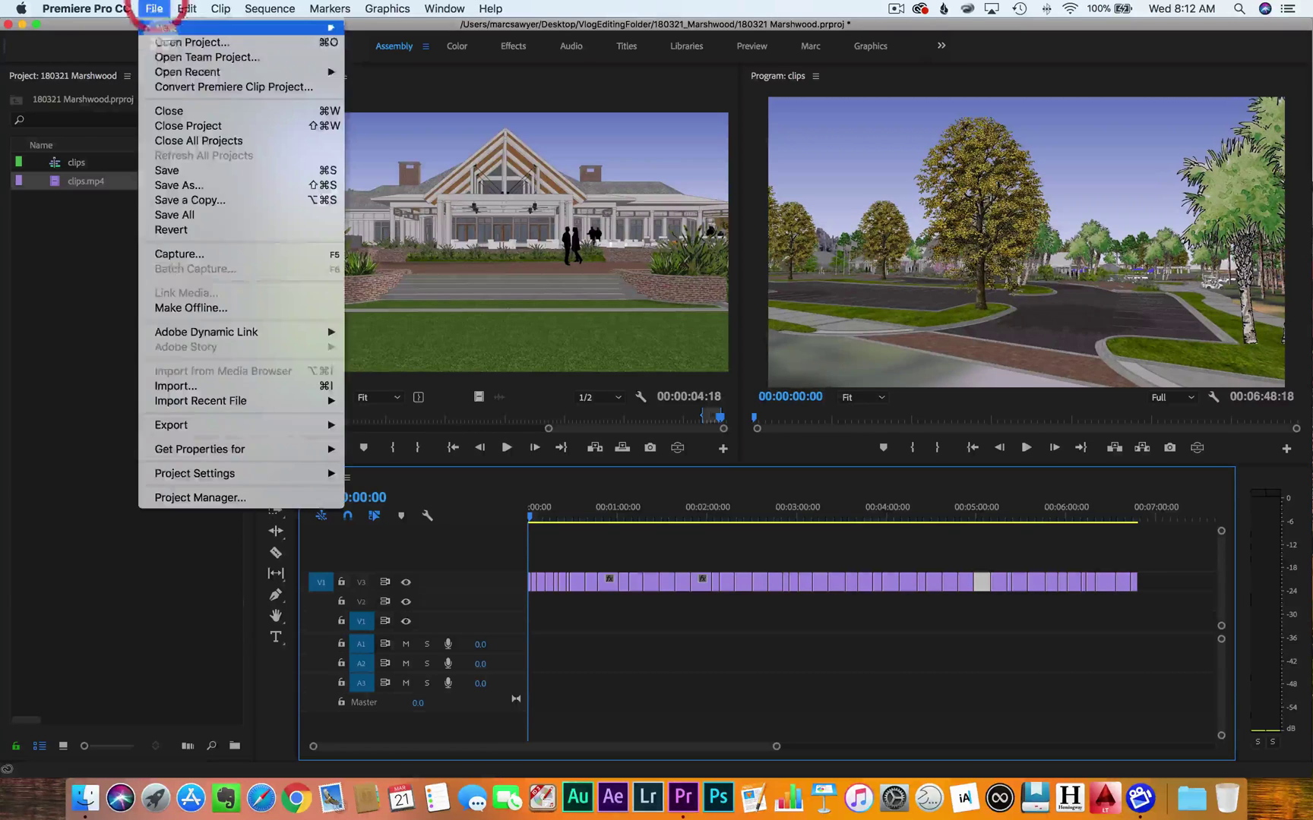
pyautogui.click(171, 171)
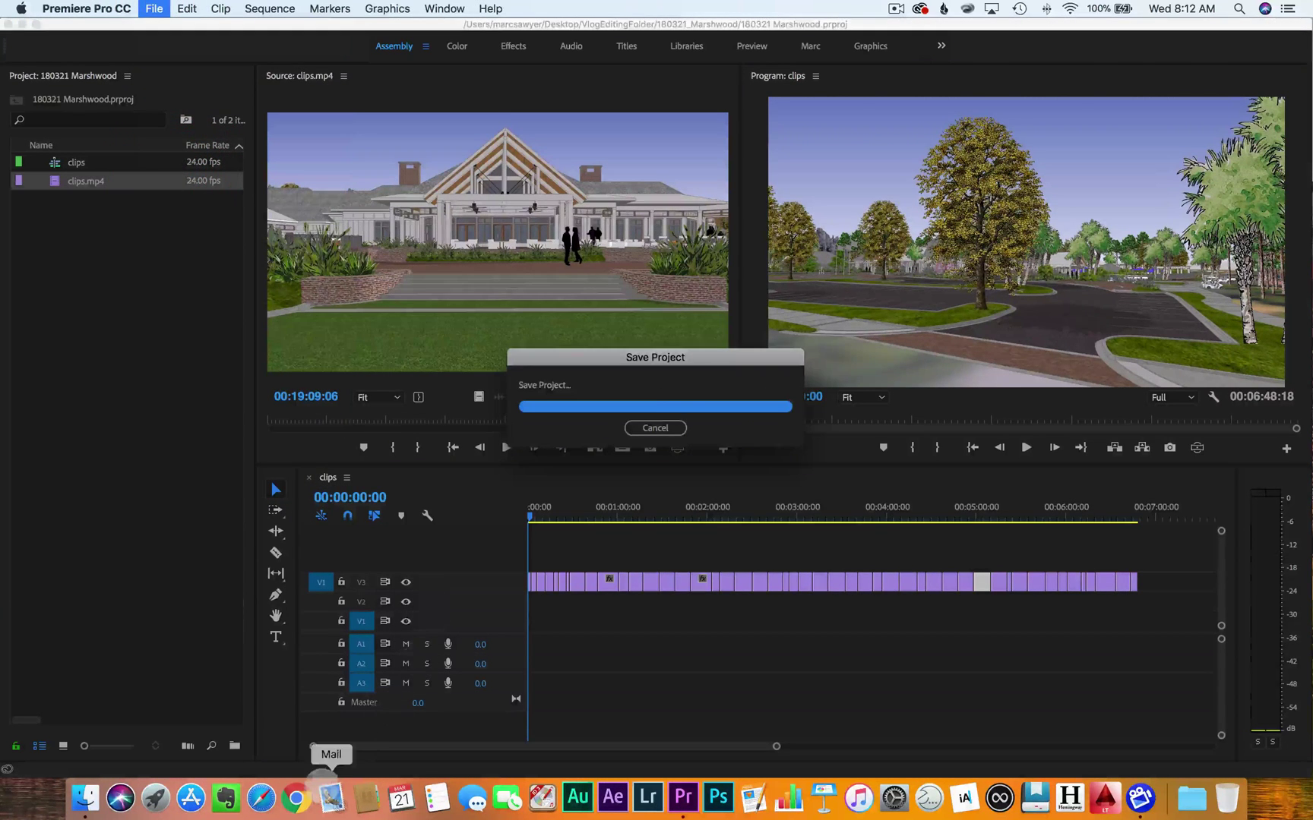
pyautogui.click(260, 798)
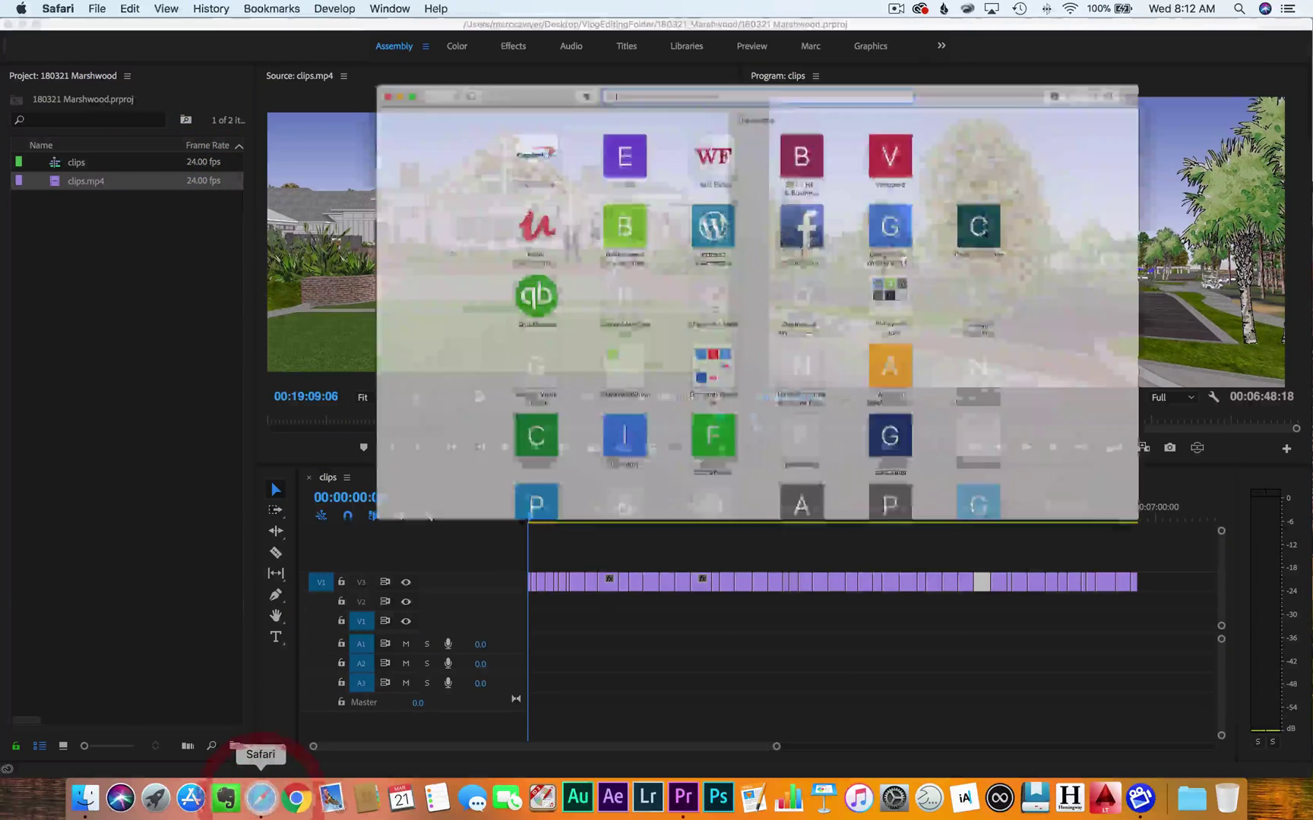
# Go to soundstripe.com and open the Minimal playlist from the music catalog
pyautogui.write('soundstripe.com')
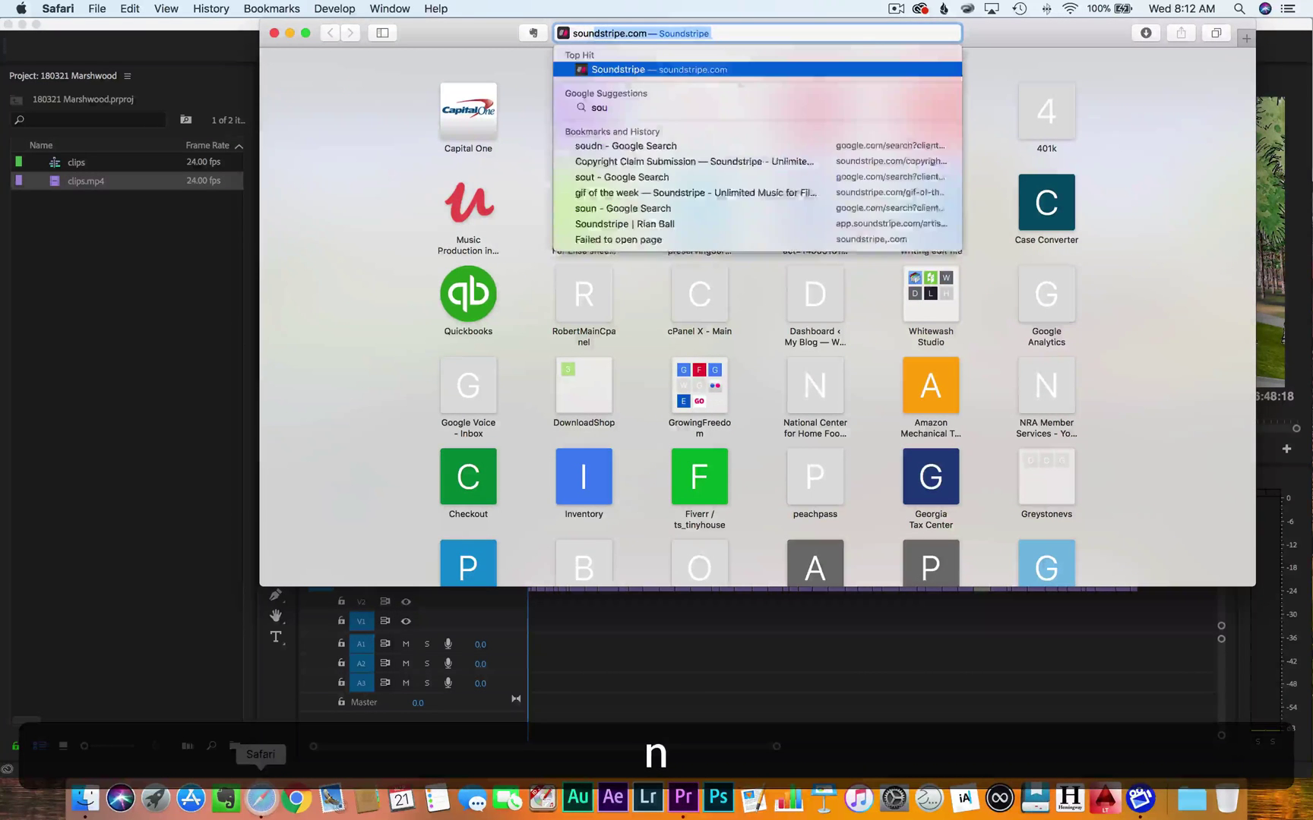
pyautogui.press('Return')
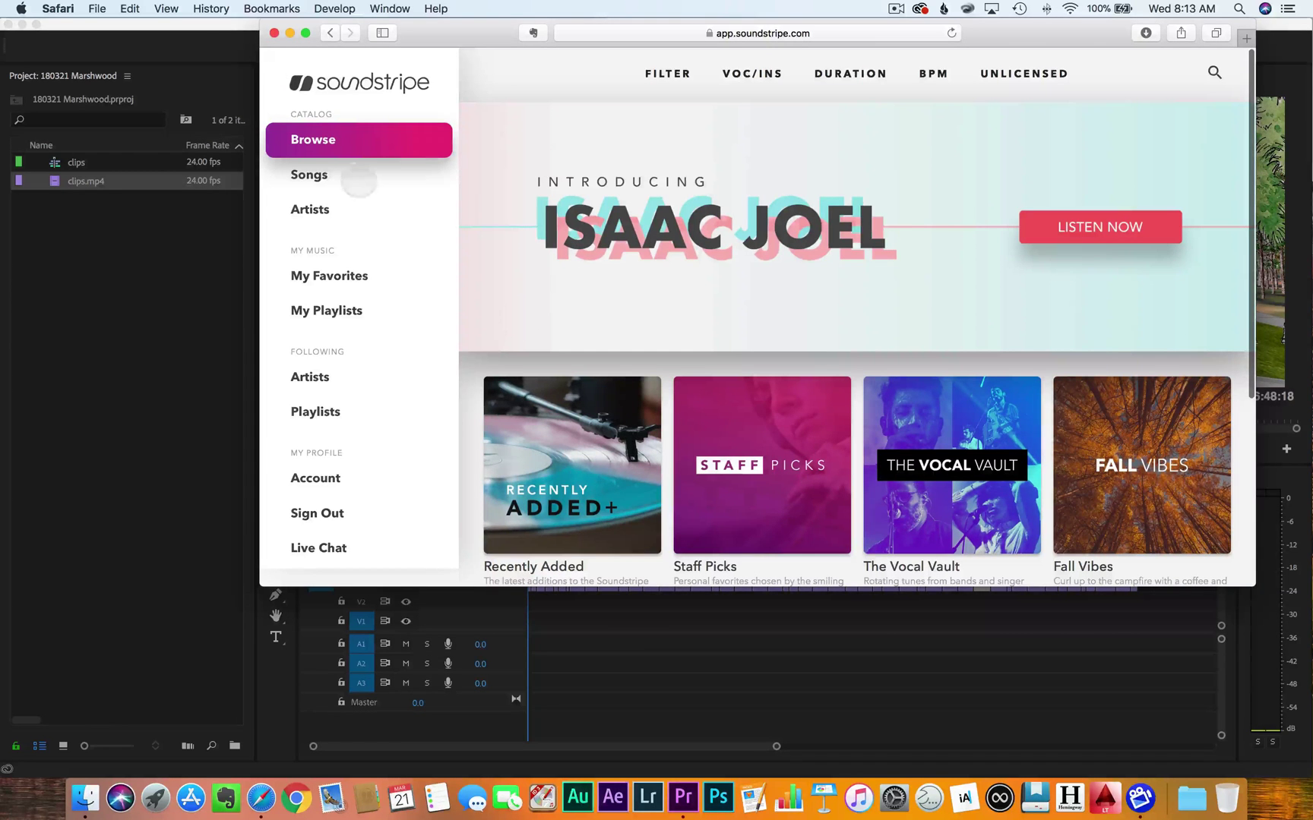
pyautogui.scroll(-5, 782, 432)
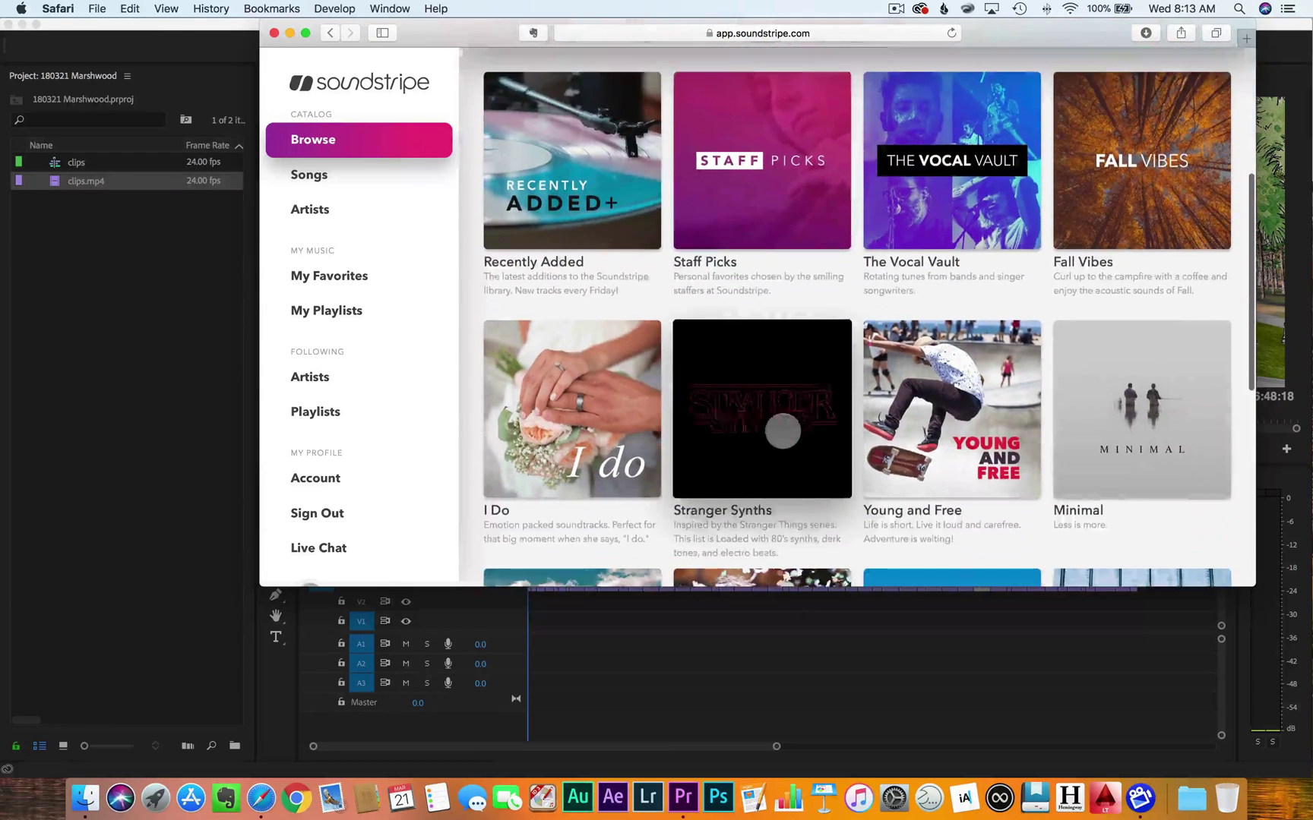
pyautogui.click(1162, 375)
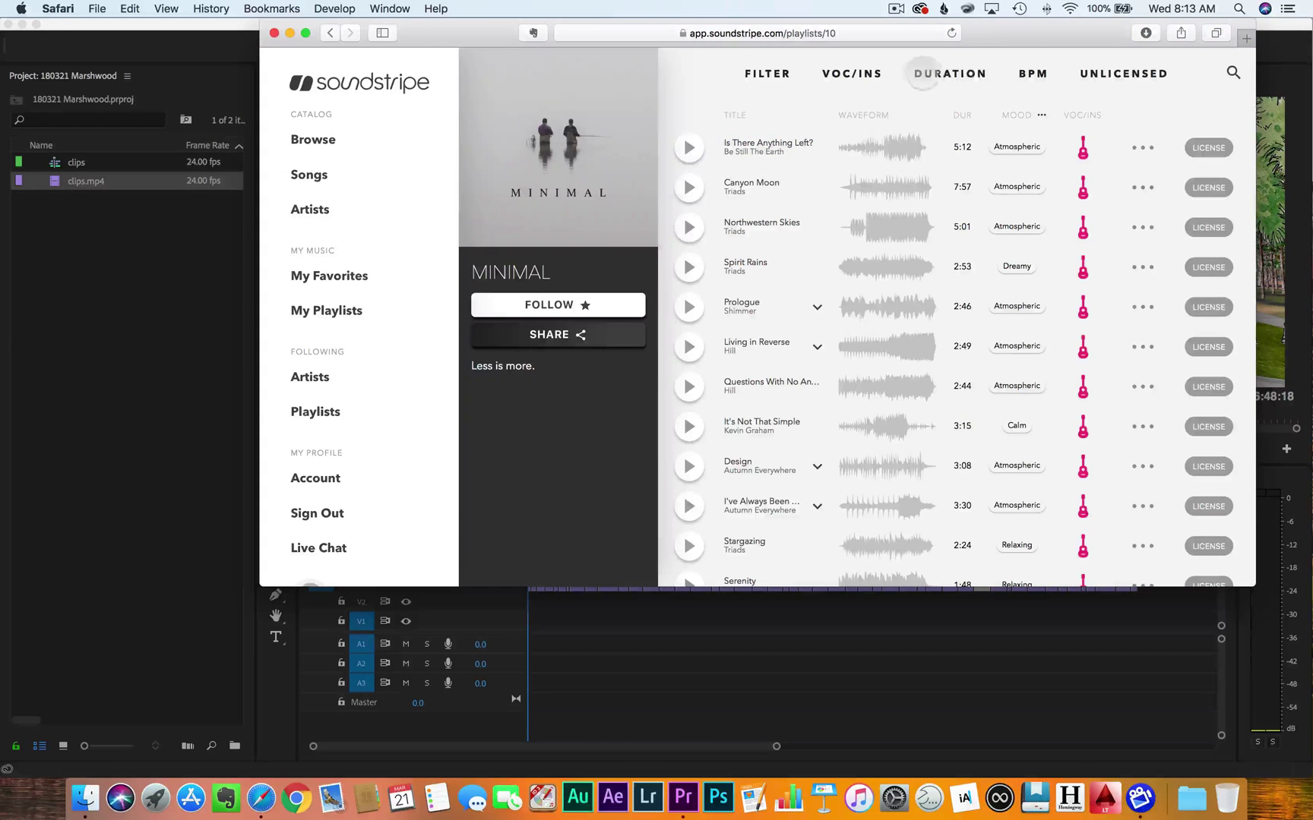
# Filter the playlist's songs to durations between 3:04 and 4:00
pyautogui.click(940, 76)
pyautogui.moveTo(1166, 177); pyautogui.dragTo(956, 177)
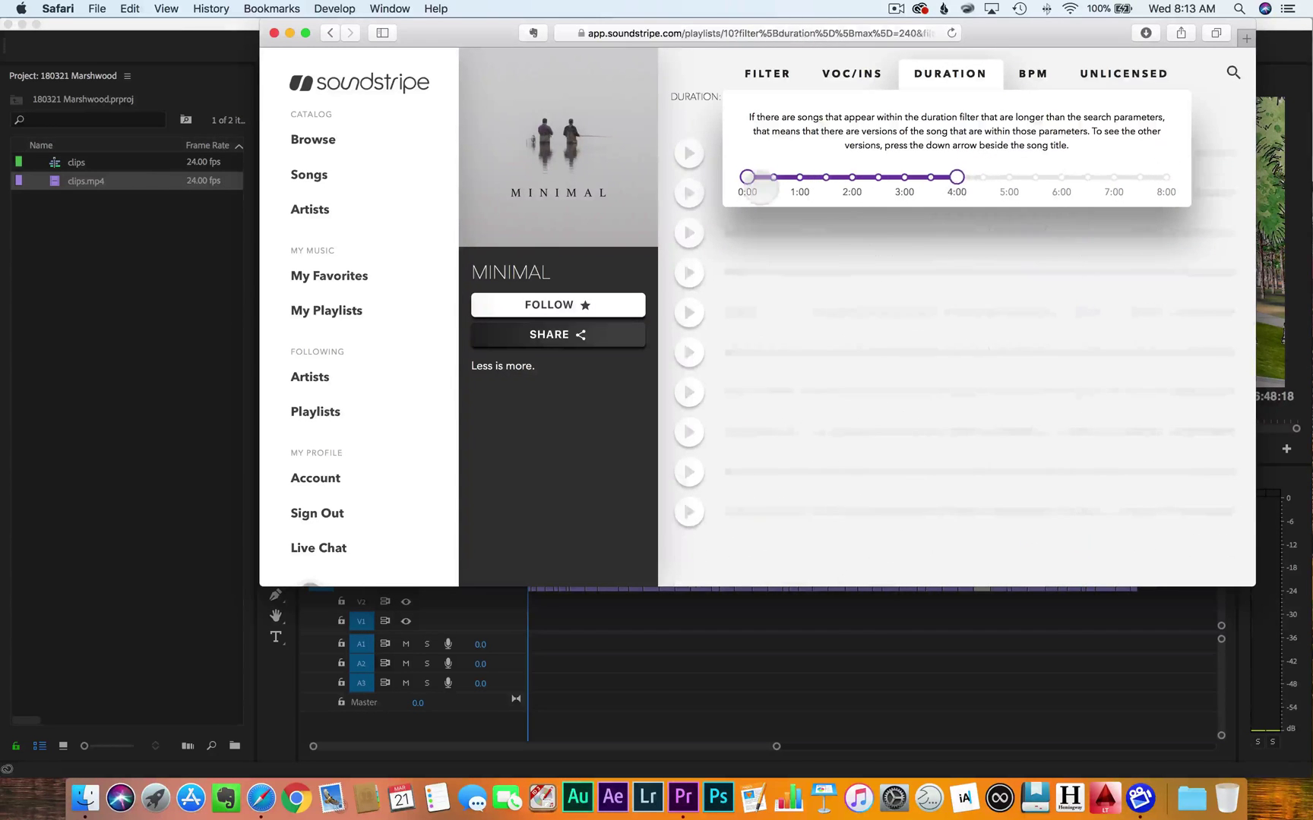
pyautogui.moveTo(748, 177); pyautogui.dragTo(907, 177)
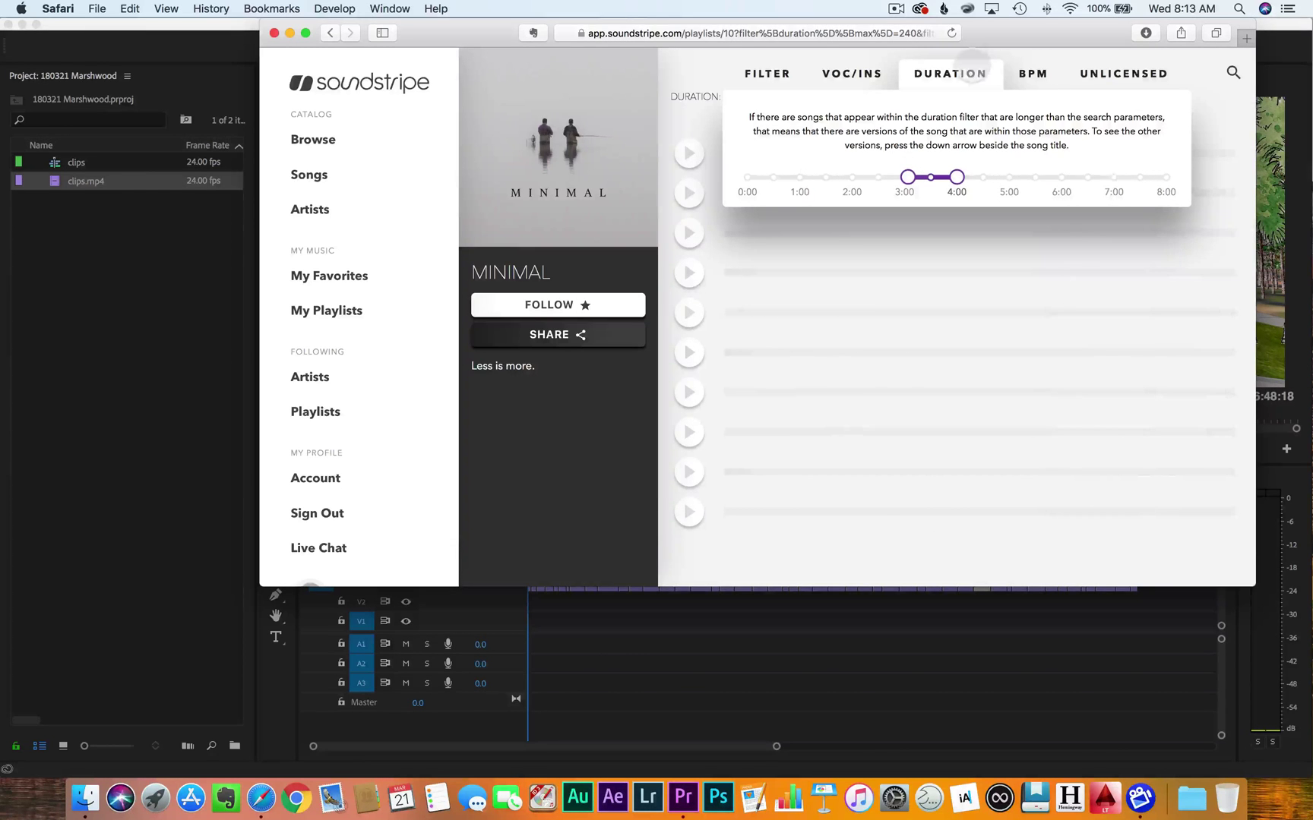
pyautogui.click(968, 76)
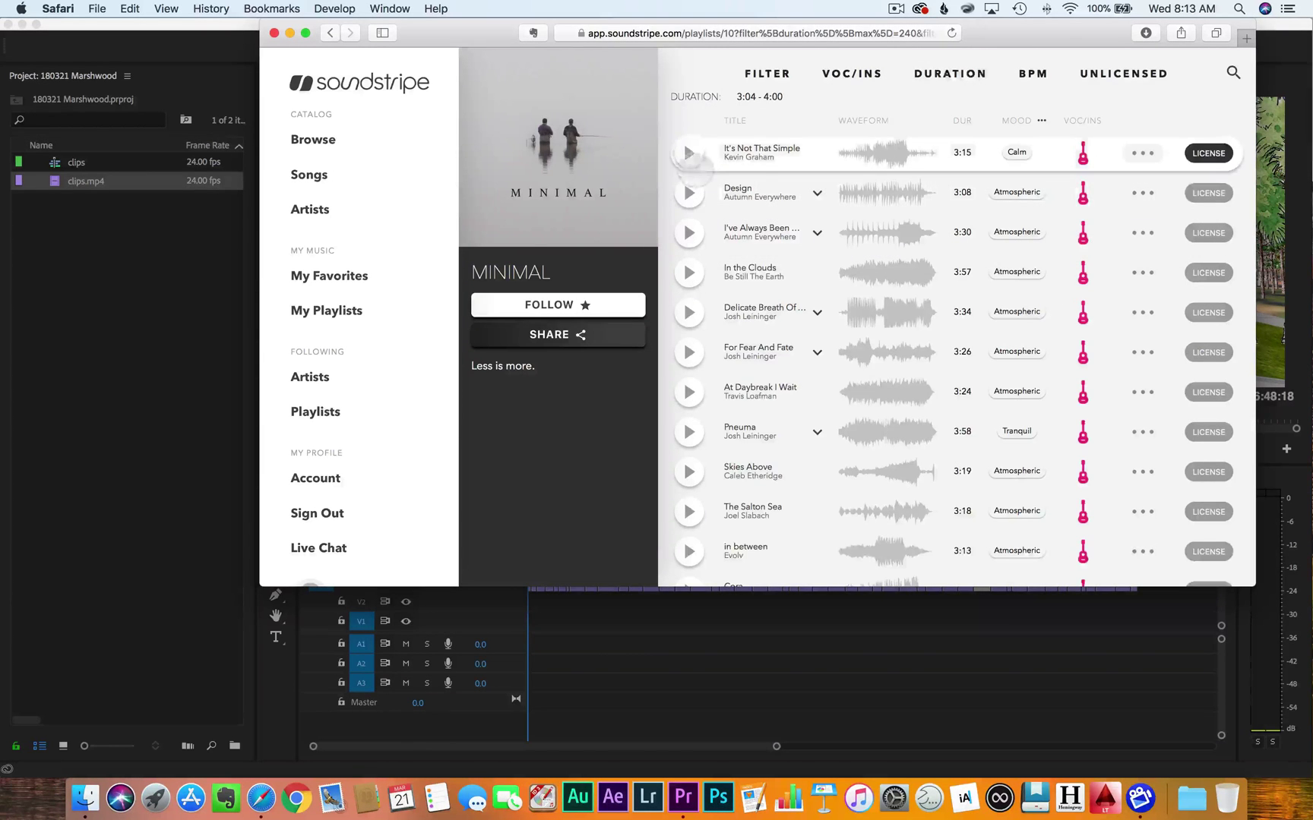
# Audition the filtered songs from It's Not That Simple through For Fear And Fate, skipping ahead within the tracks
pyautogui.click(689, 153)
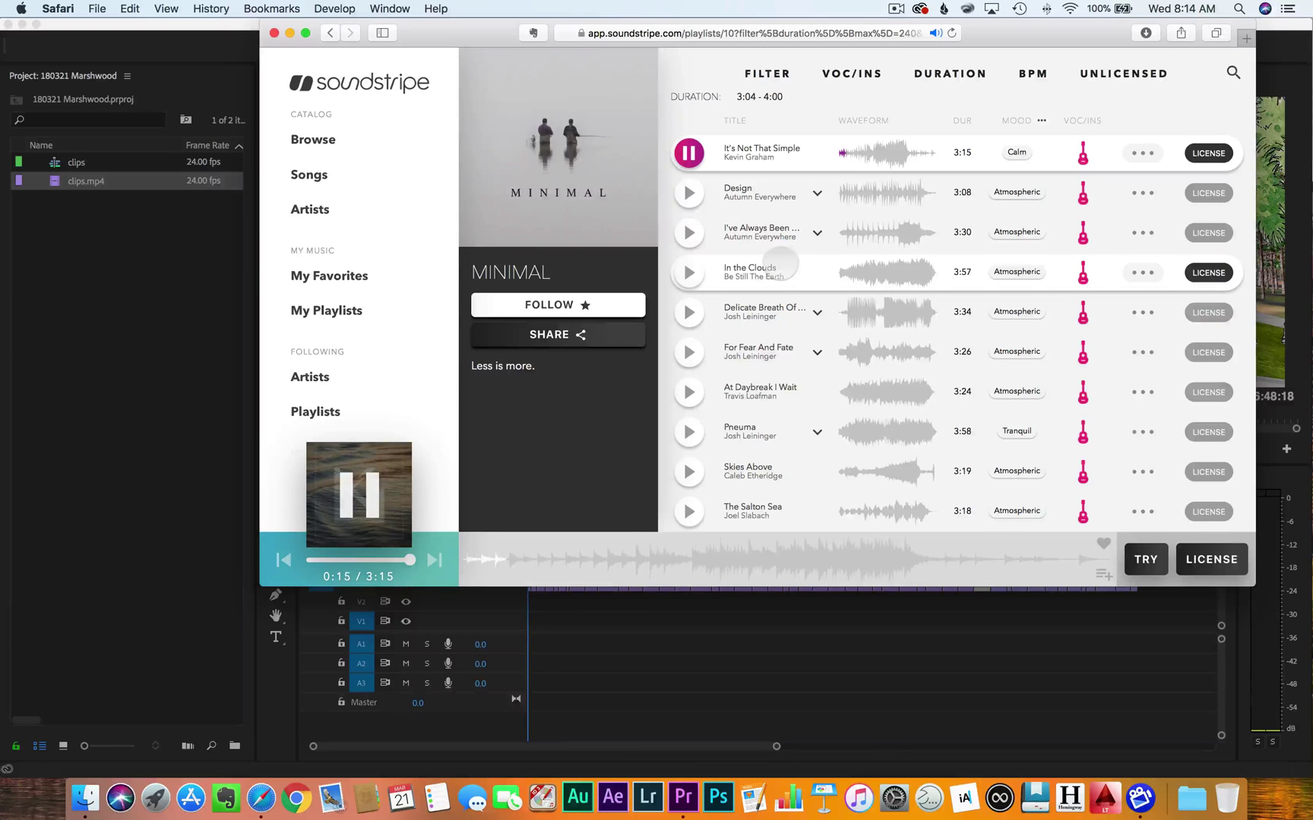
pyautogui.click(703, 556)
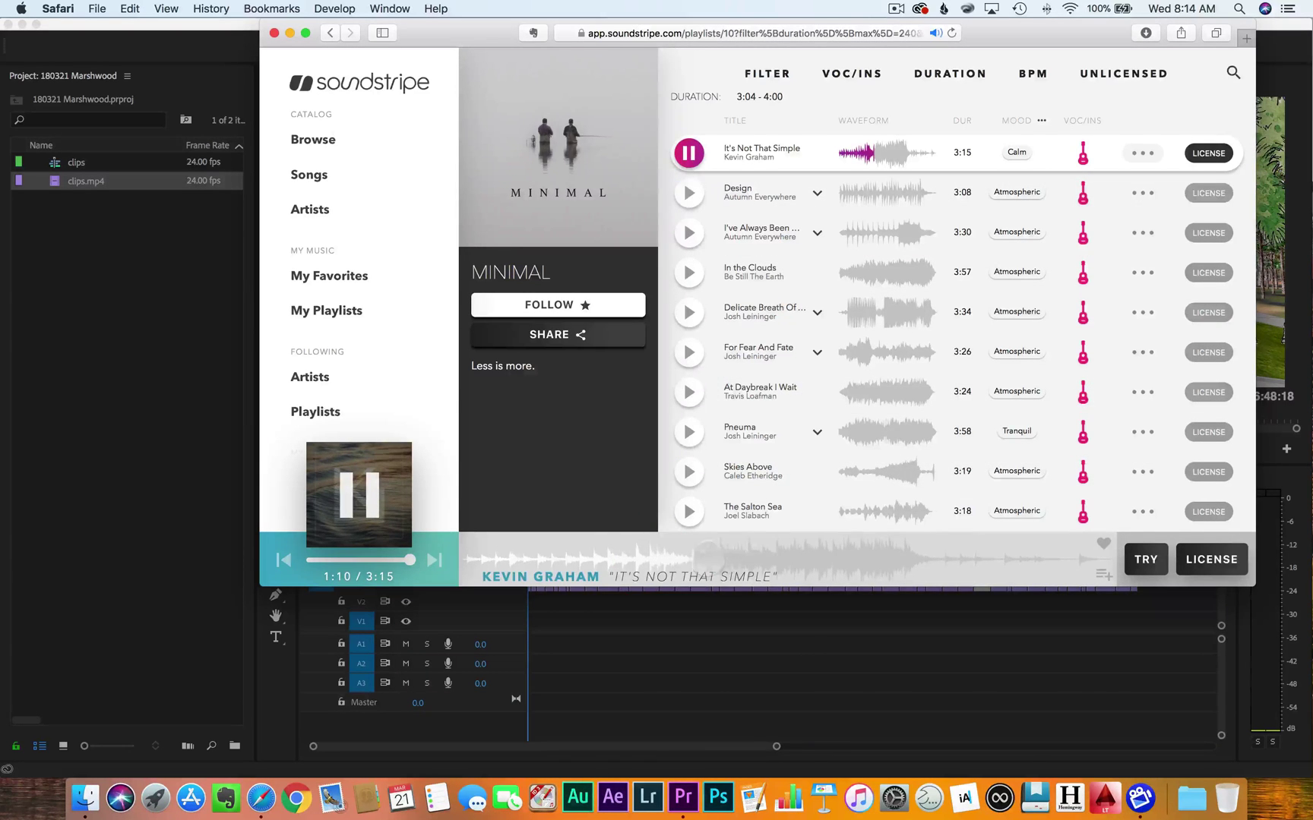
pyautogui.click(688, 192)
pyautogui.click(492, 557)
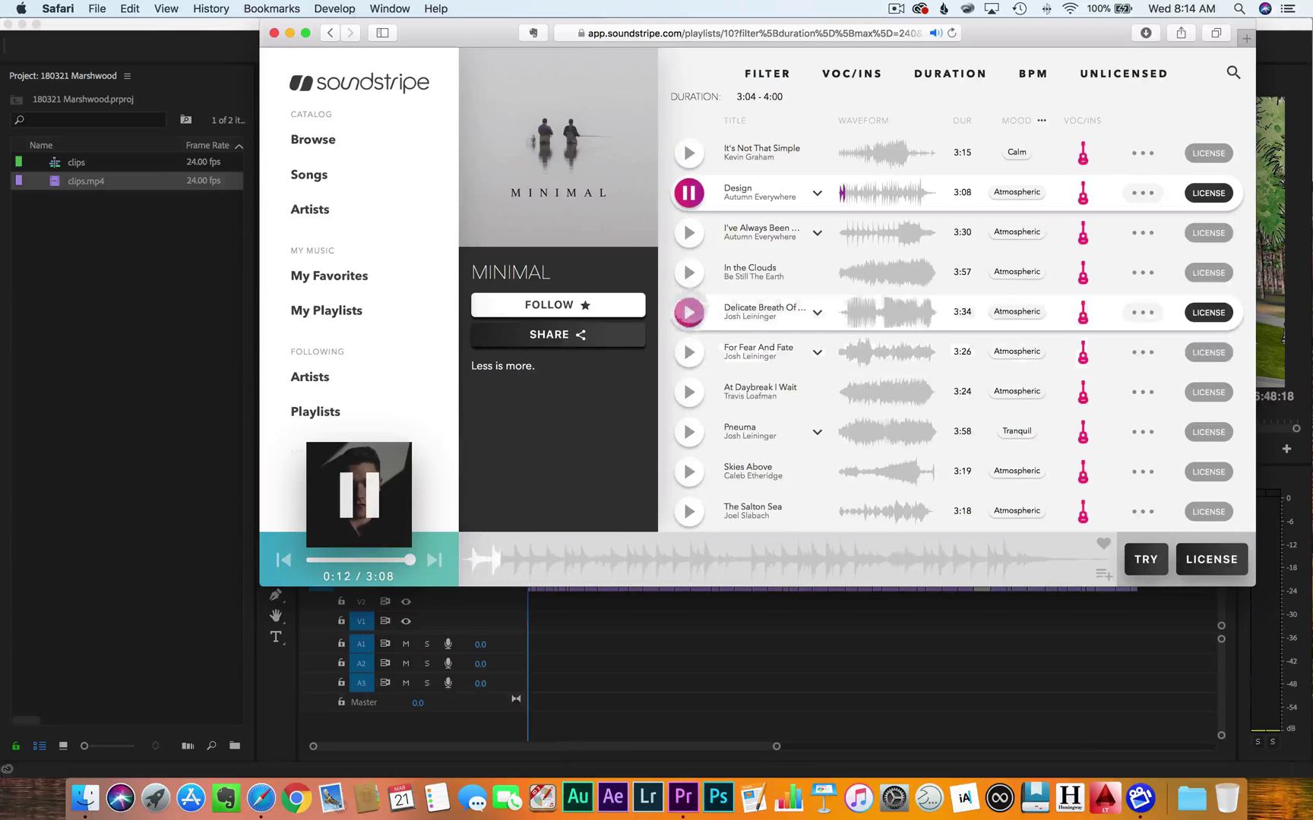
pyautogui.click(689, 272)
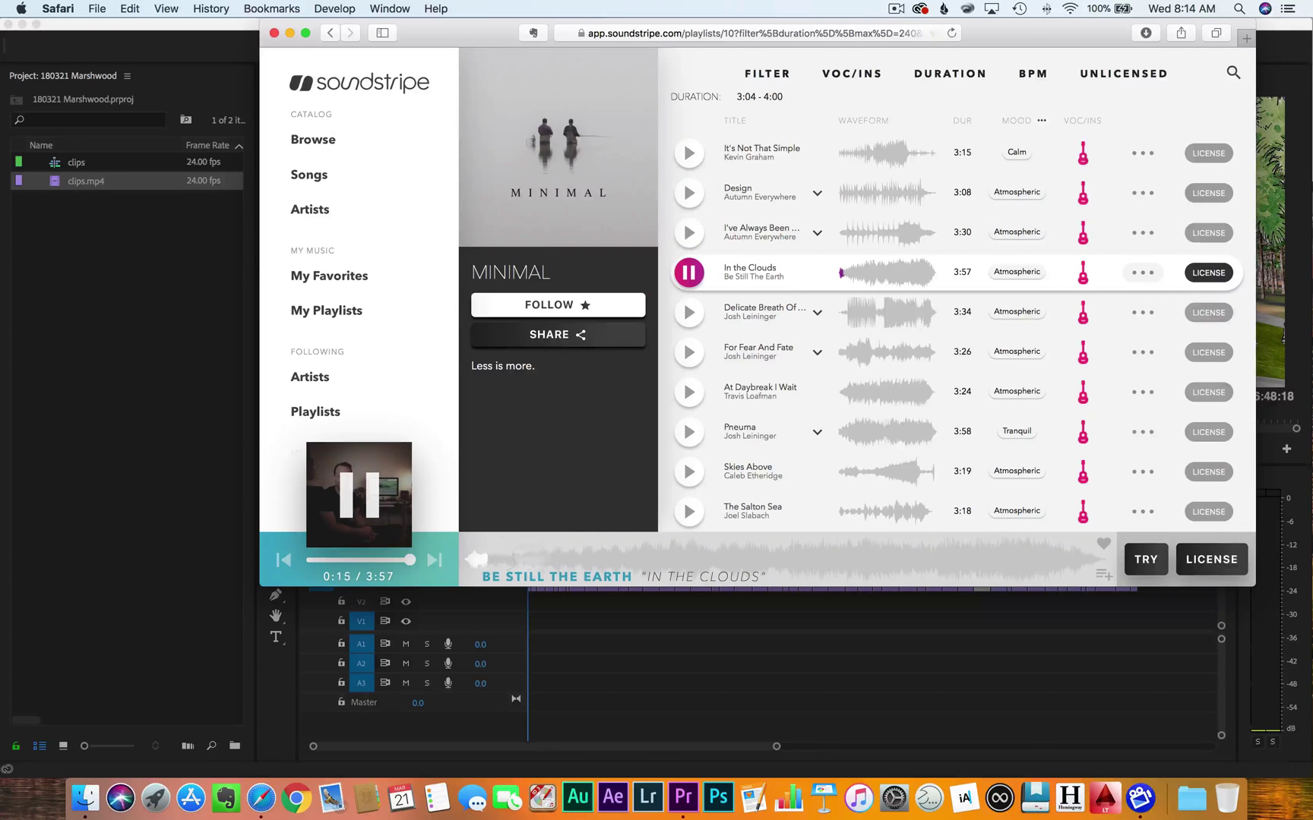
pyautogui.click(689, 312)
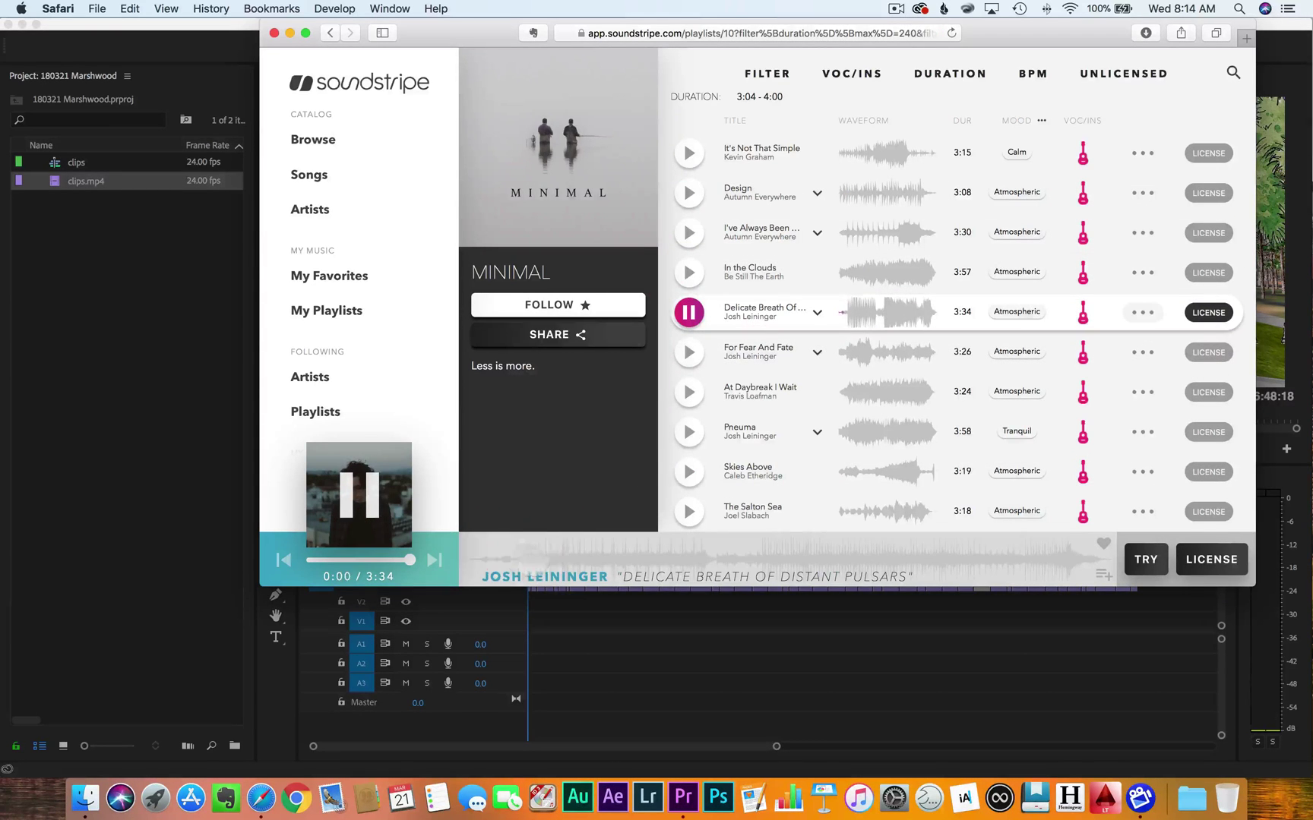
pyautogui.click(542, 556)
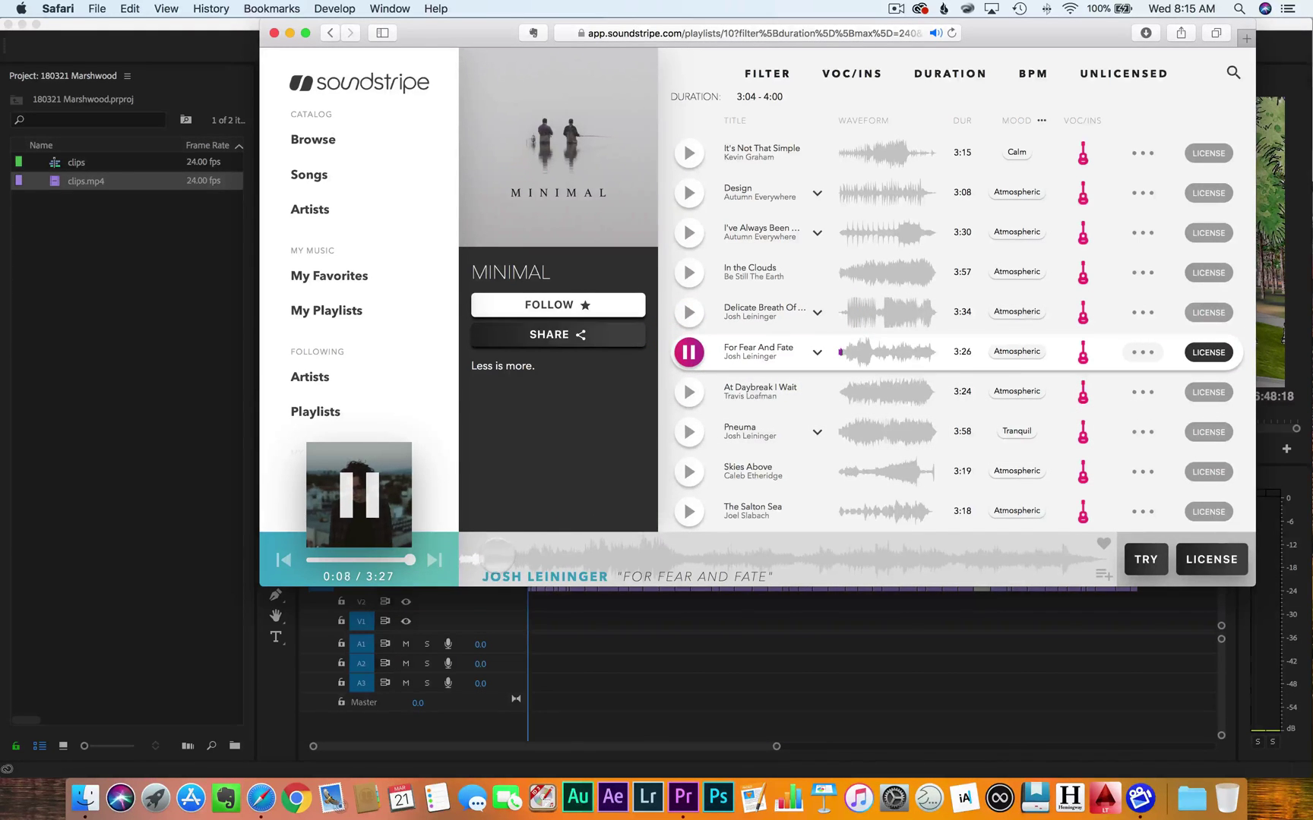
pyautogui.moveTo(534, 553); pyautogui.dragTo(646, 558)
# Audition the remaining songs from At Daybreak I Wait through Cora, sampling different passages
pyautogui.click(689, 392)
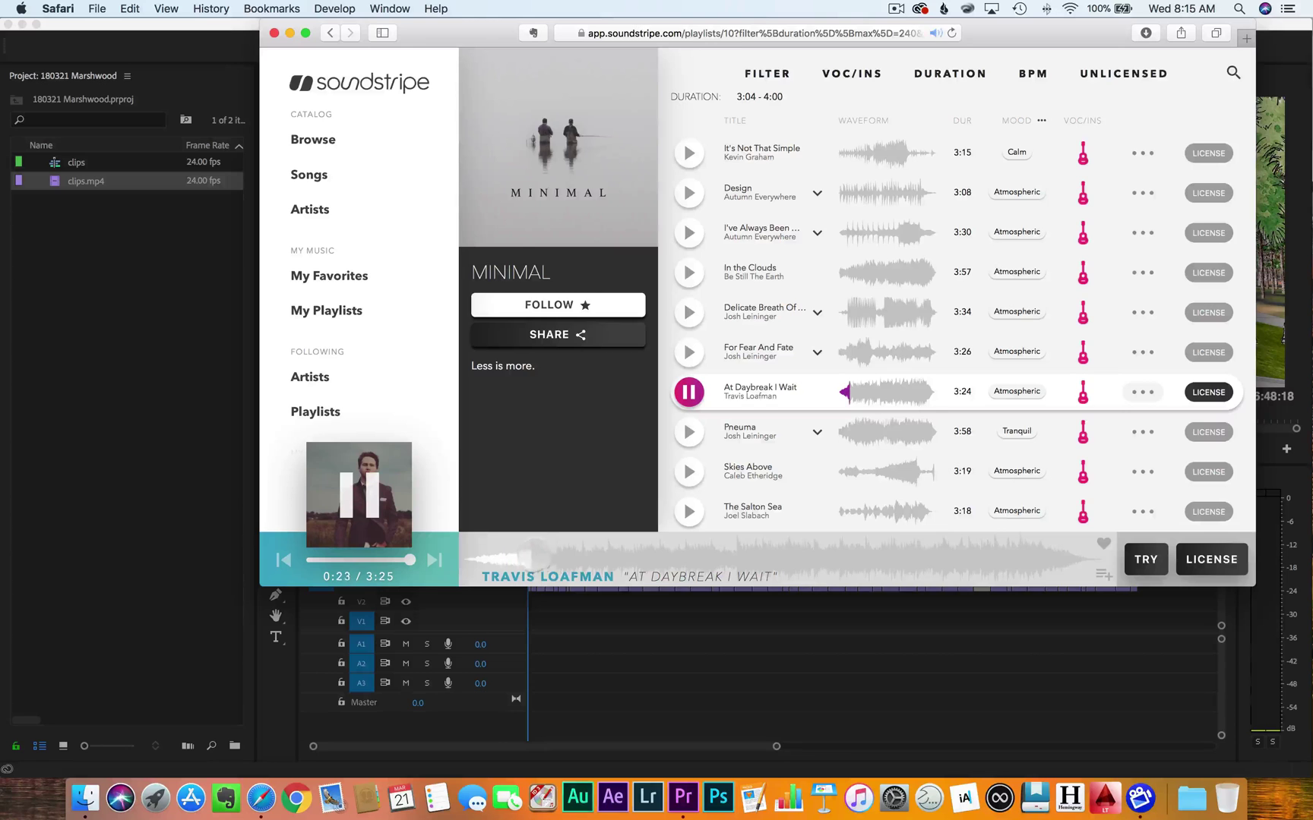
pyautogui.moveTo(554, 553); pyautogui.dragTo(668, 555)
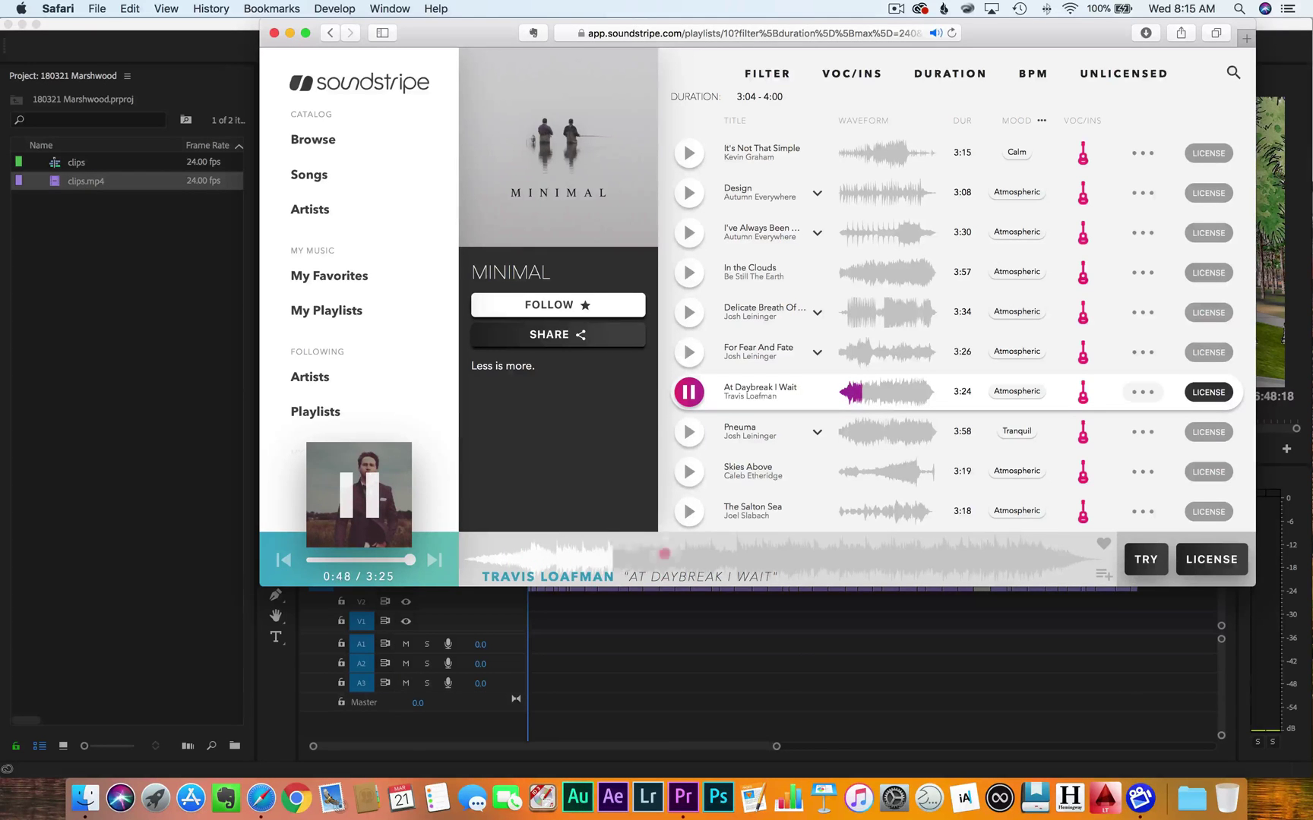
pyautogui.click(689, 431)
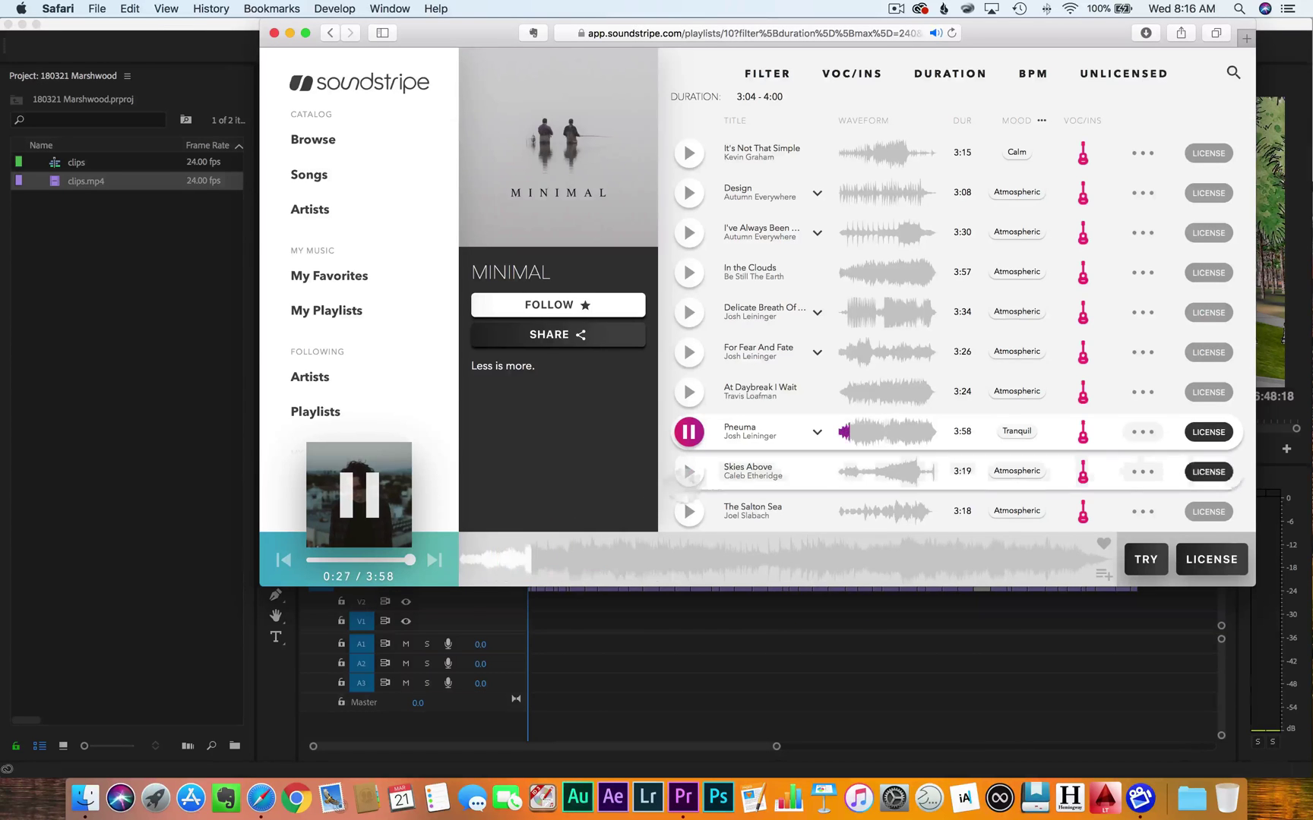
pyautogui.click(689, 471)
pyautogui.scroll(-3, 689, 472)
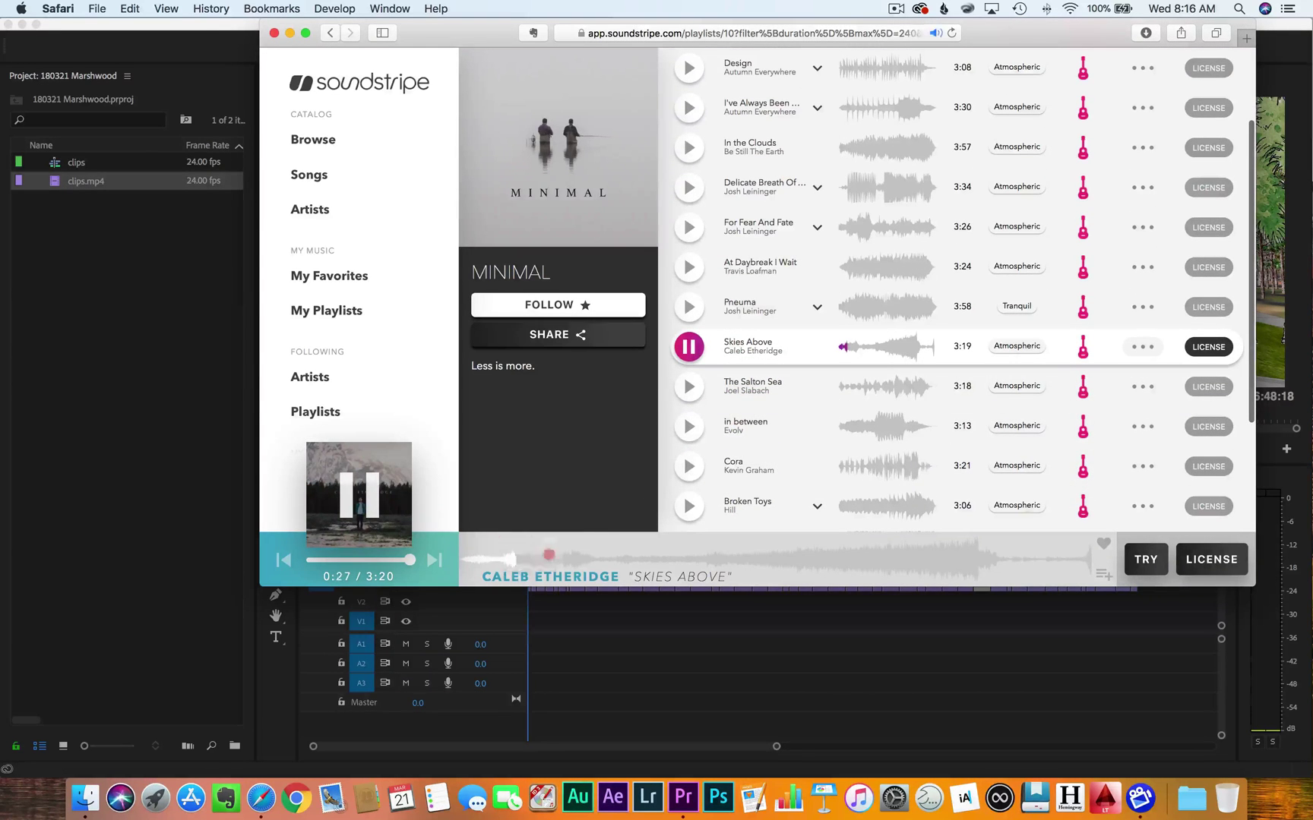
pyautogui.click(689, 386)
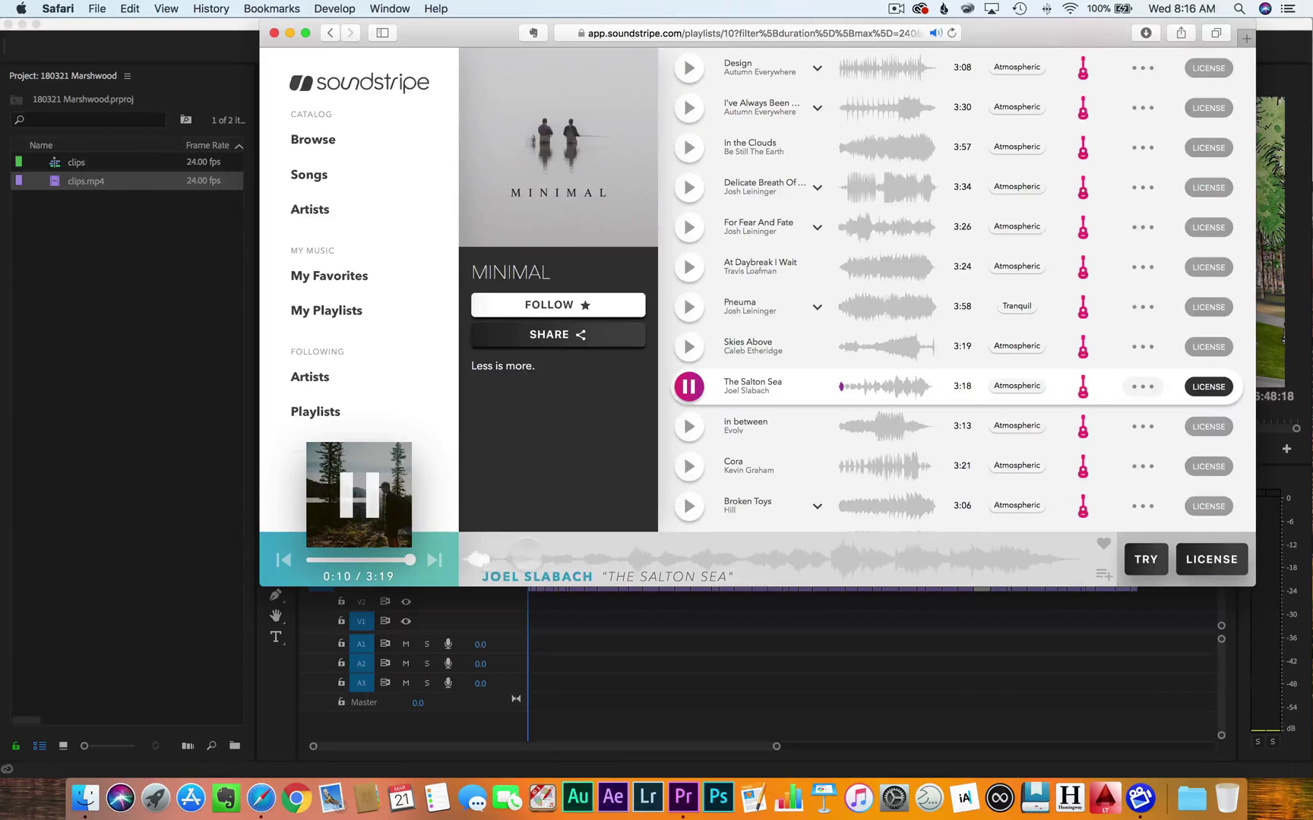
pyautogui.click(688, 426)
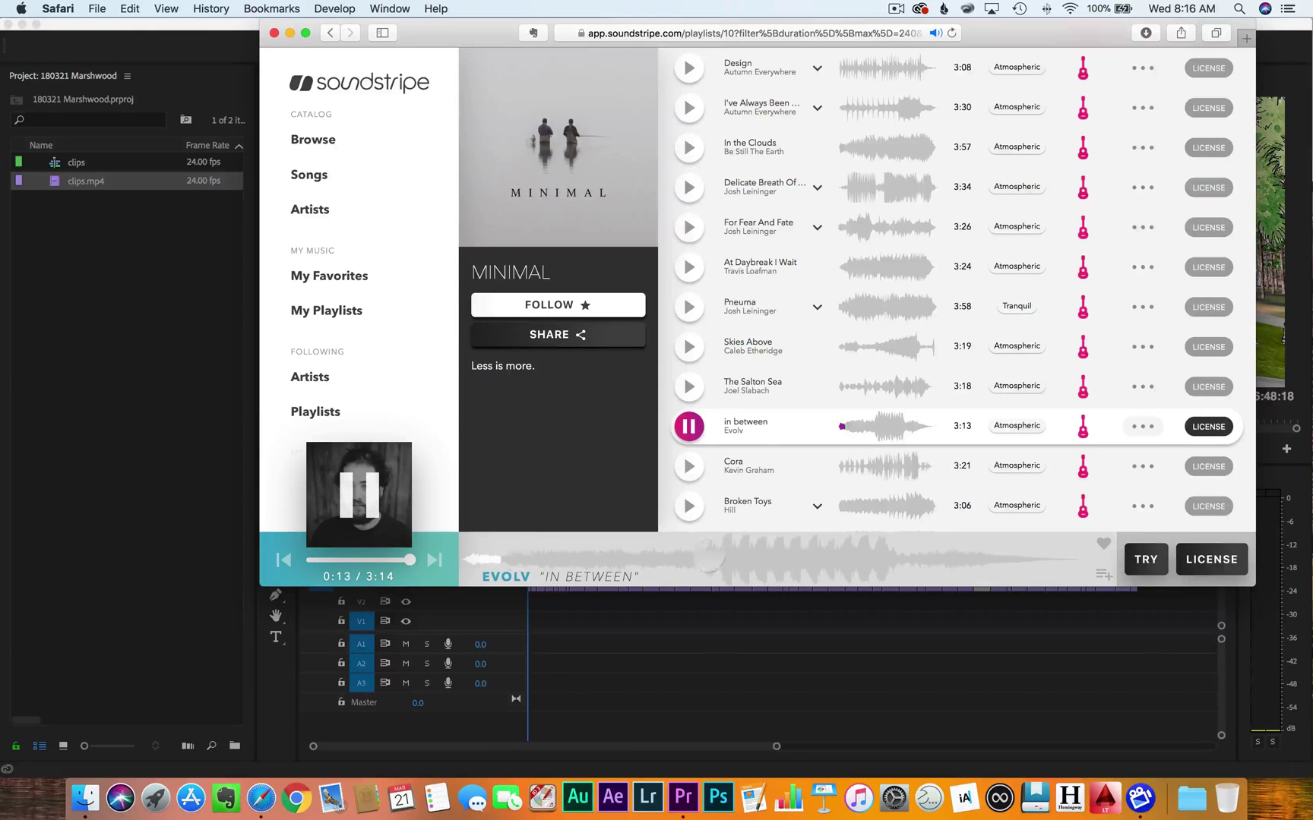
pyautogui.click(689, 467)
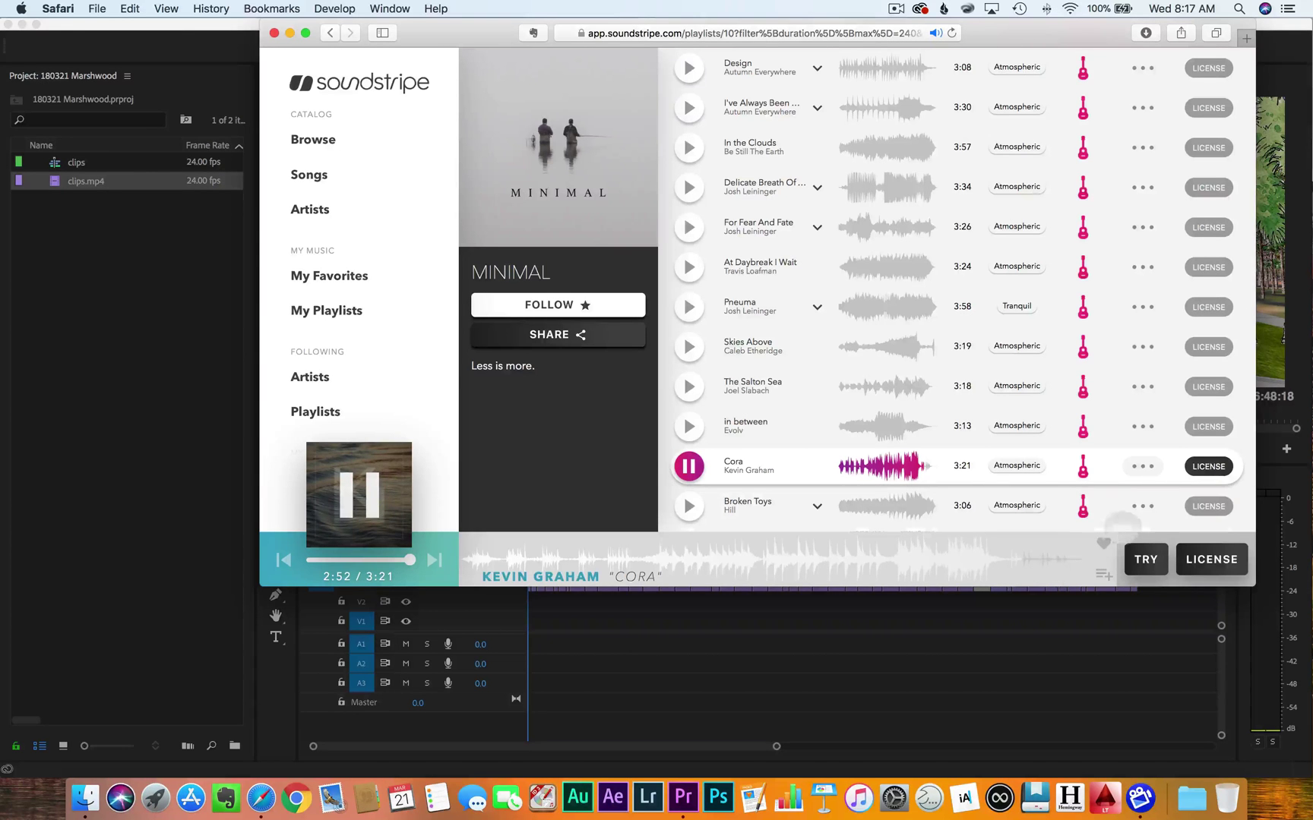
# Generate a single-use license for the song Cora, with project type Vlog / Social Media and project title 180321 Marshwood
pyautogui.click(1207, 466)
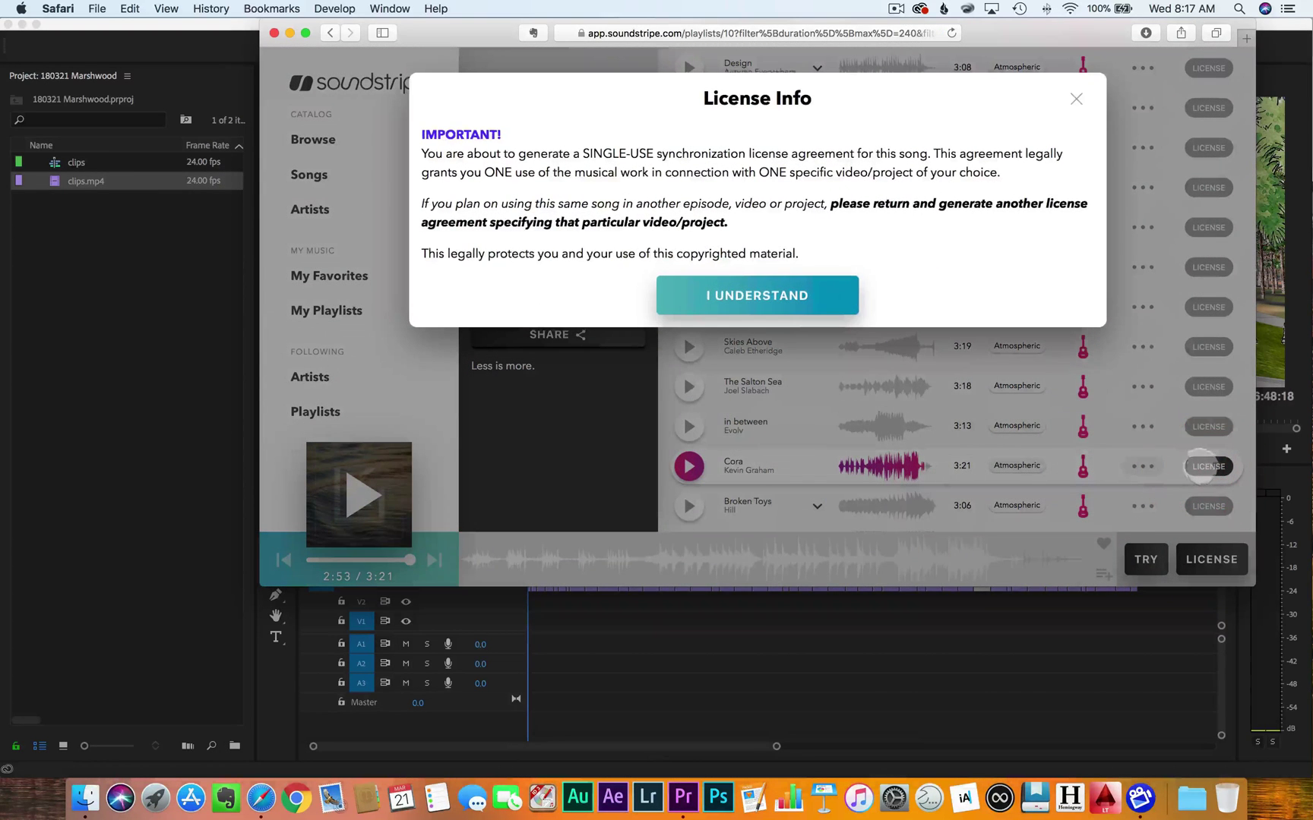
pyautogui.click(790, 295)
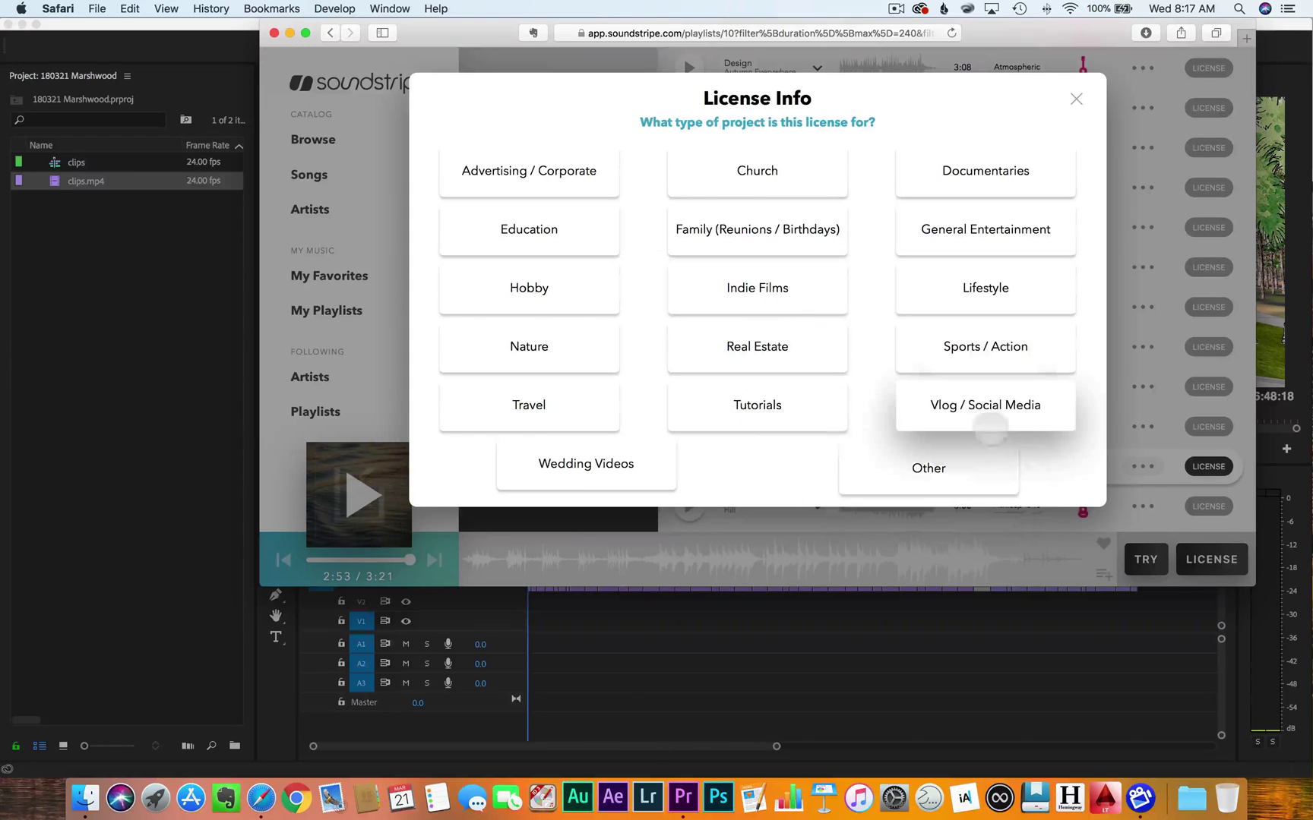
pyautogui.click(982, 414)
pyautogui.click(546, 209)
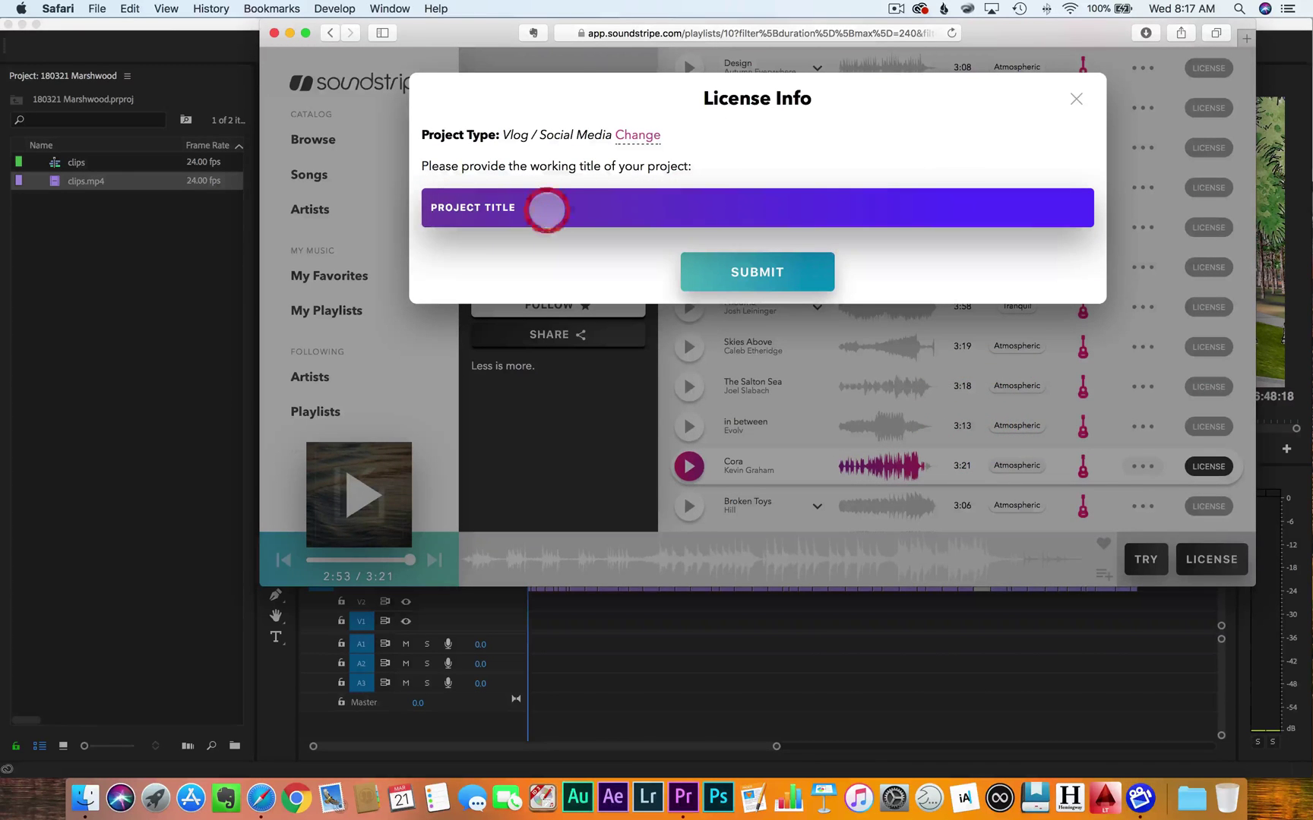
pyautogui.write('180')
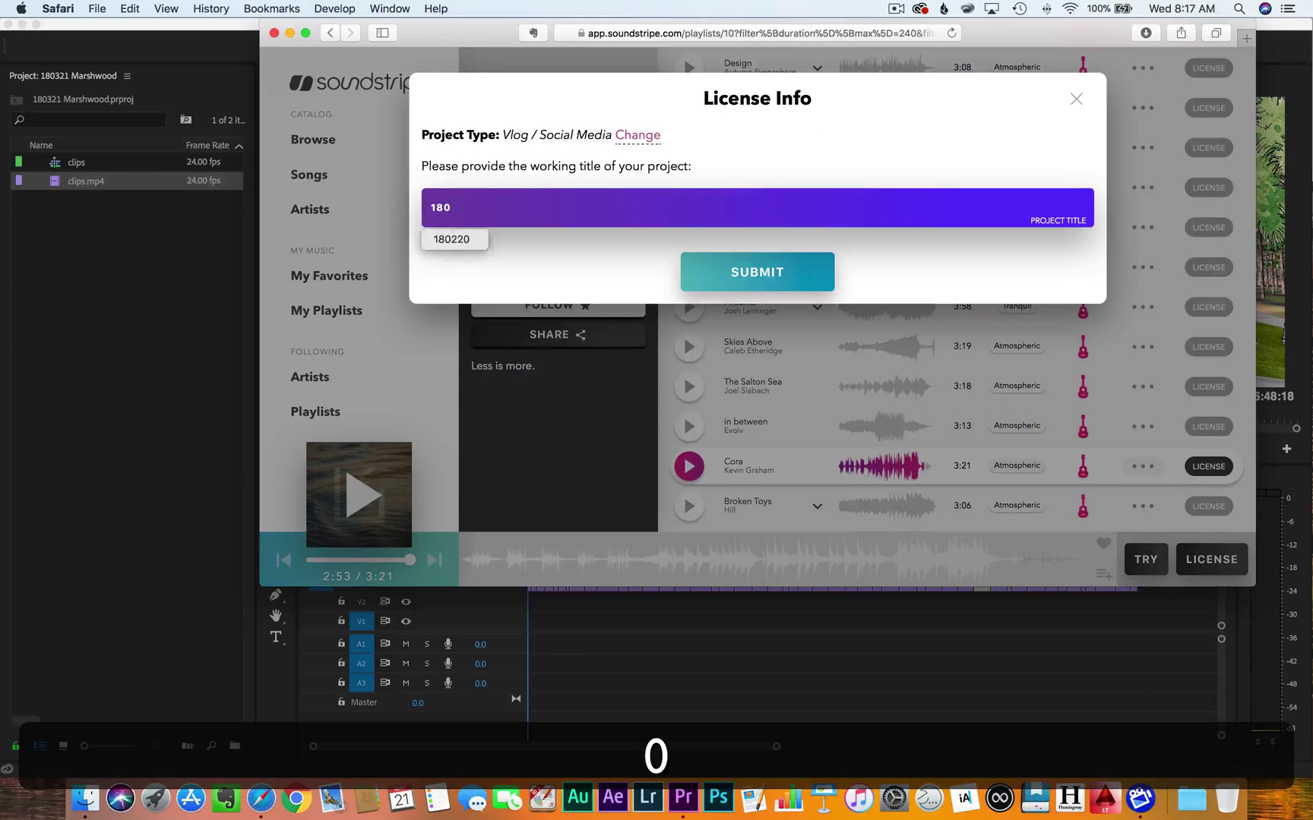
pyautogui.write('3')
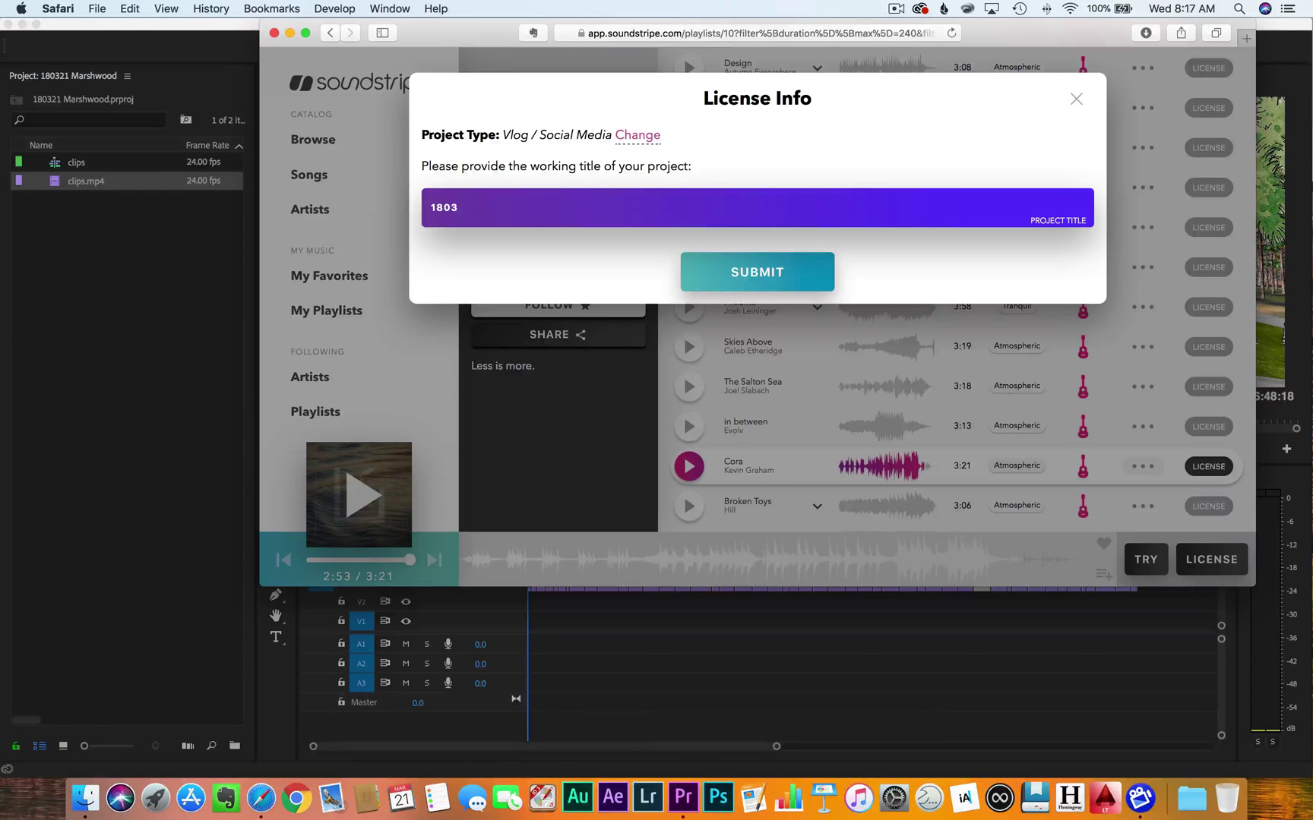
pyautogui.write('21 Marsh')
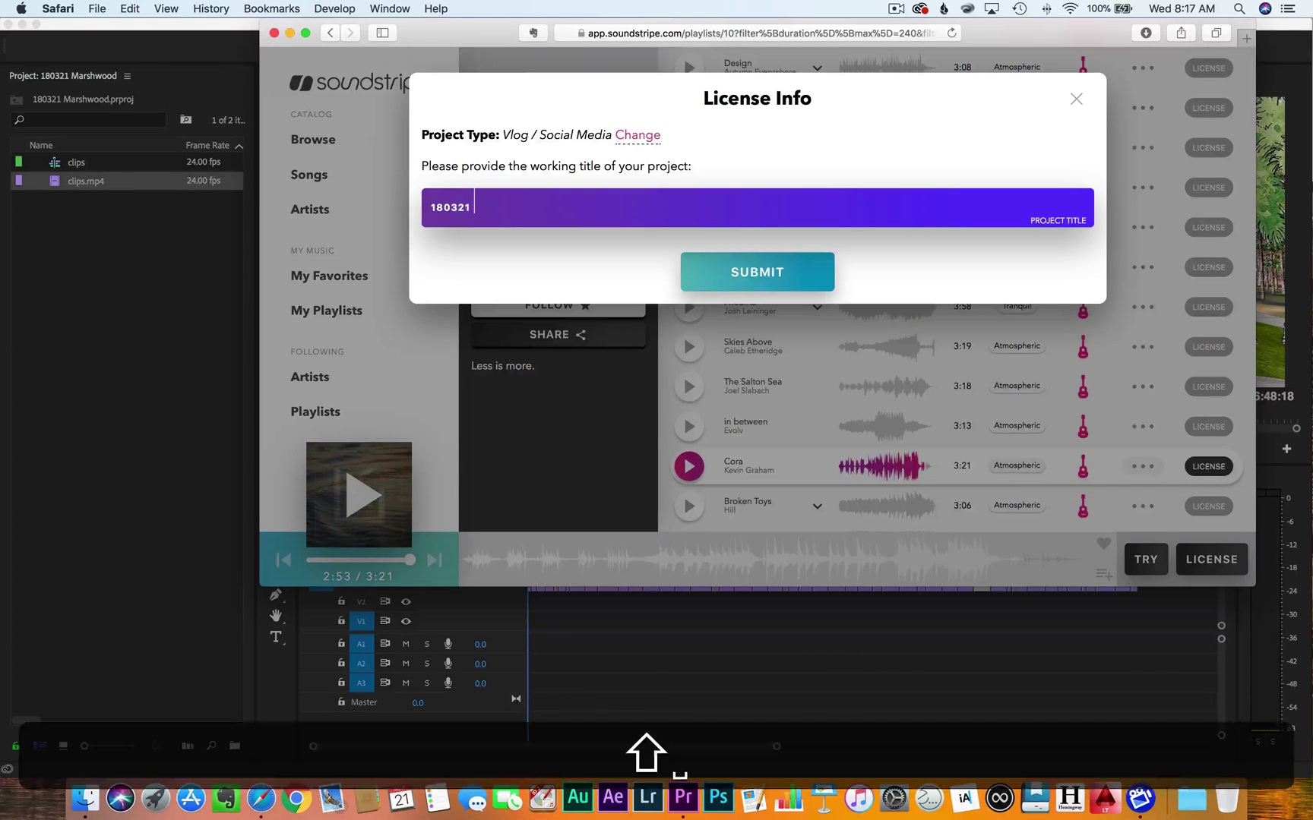
pyautogui.write('wood')
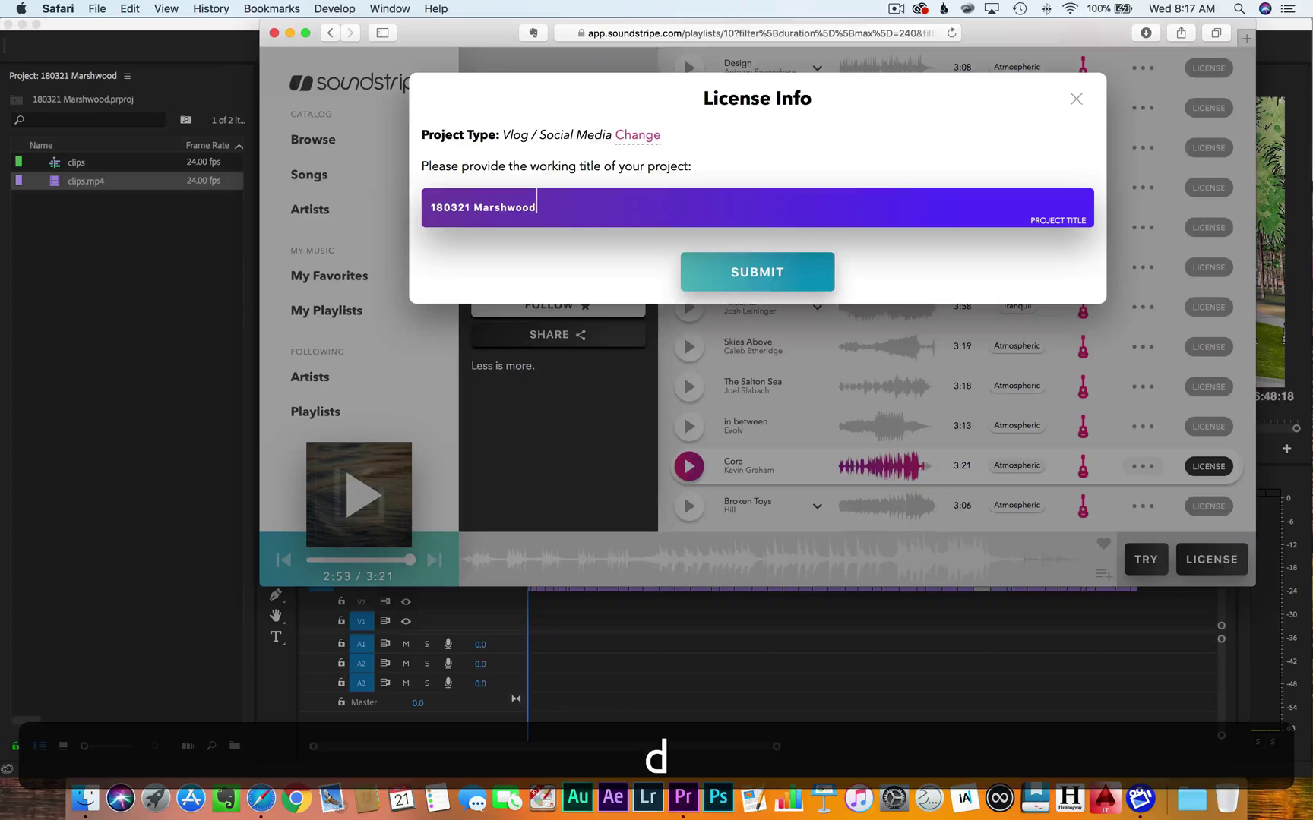
pyautogui.press('Return')
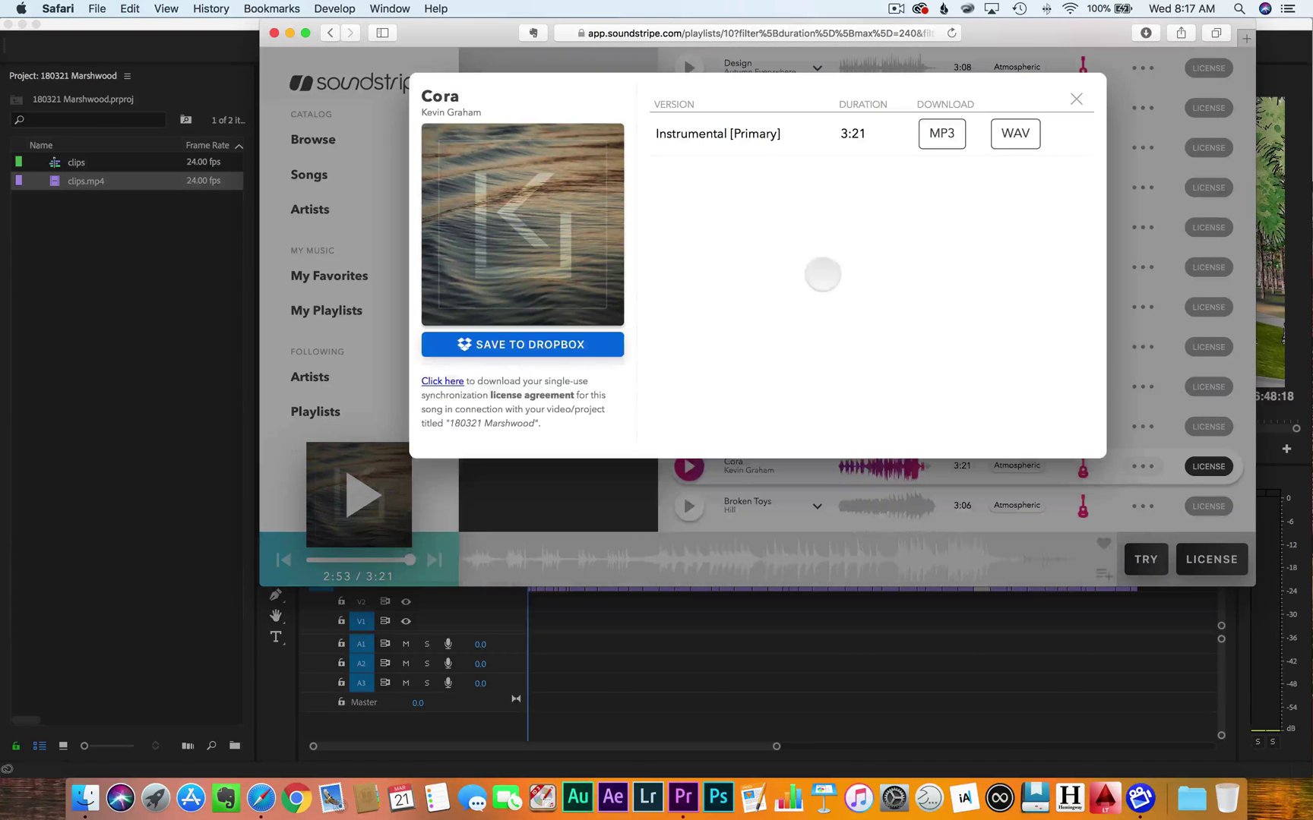
# Download the WAV version of Cora, then stop its playback in iTunes and close the iTunes window
pyautogui.click(1014, 135)
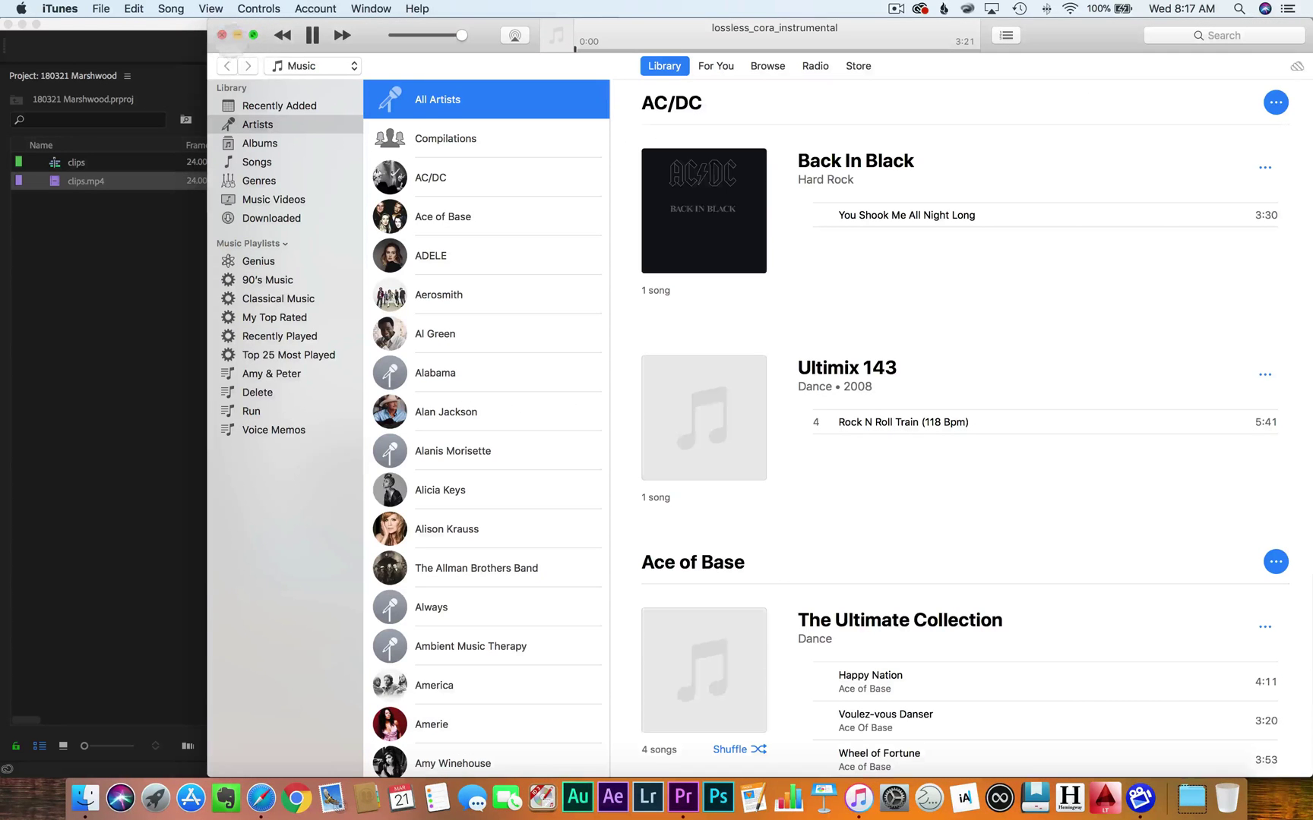
pyautogui.click(311, 35)
pyautogui.click(221, 35)
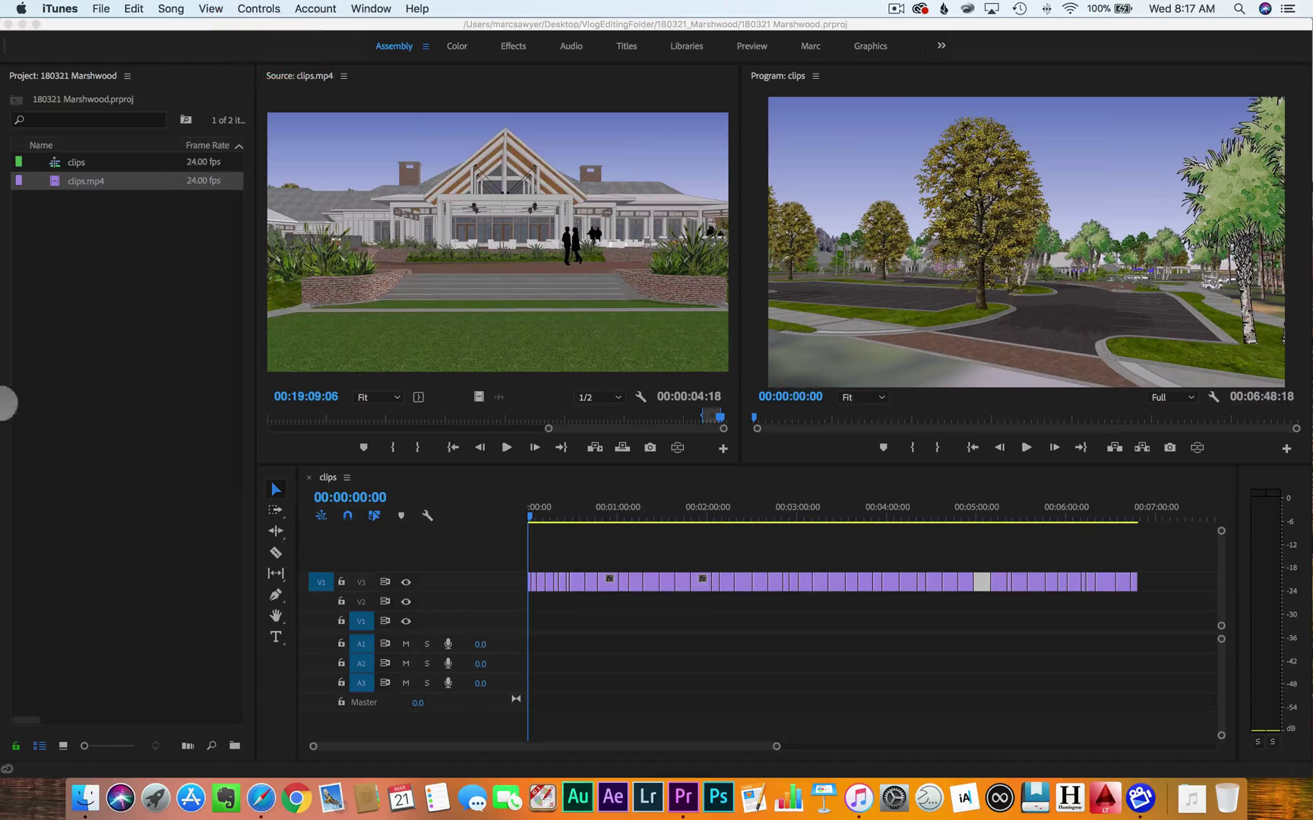
# Put the downloaded Cora WAV in the 180321_Marshwood folder and import it into the Premiere Pro project, placing it at the start of track A1
pyautogui.click(76, 790)
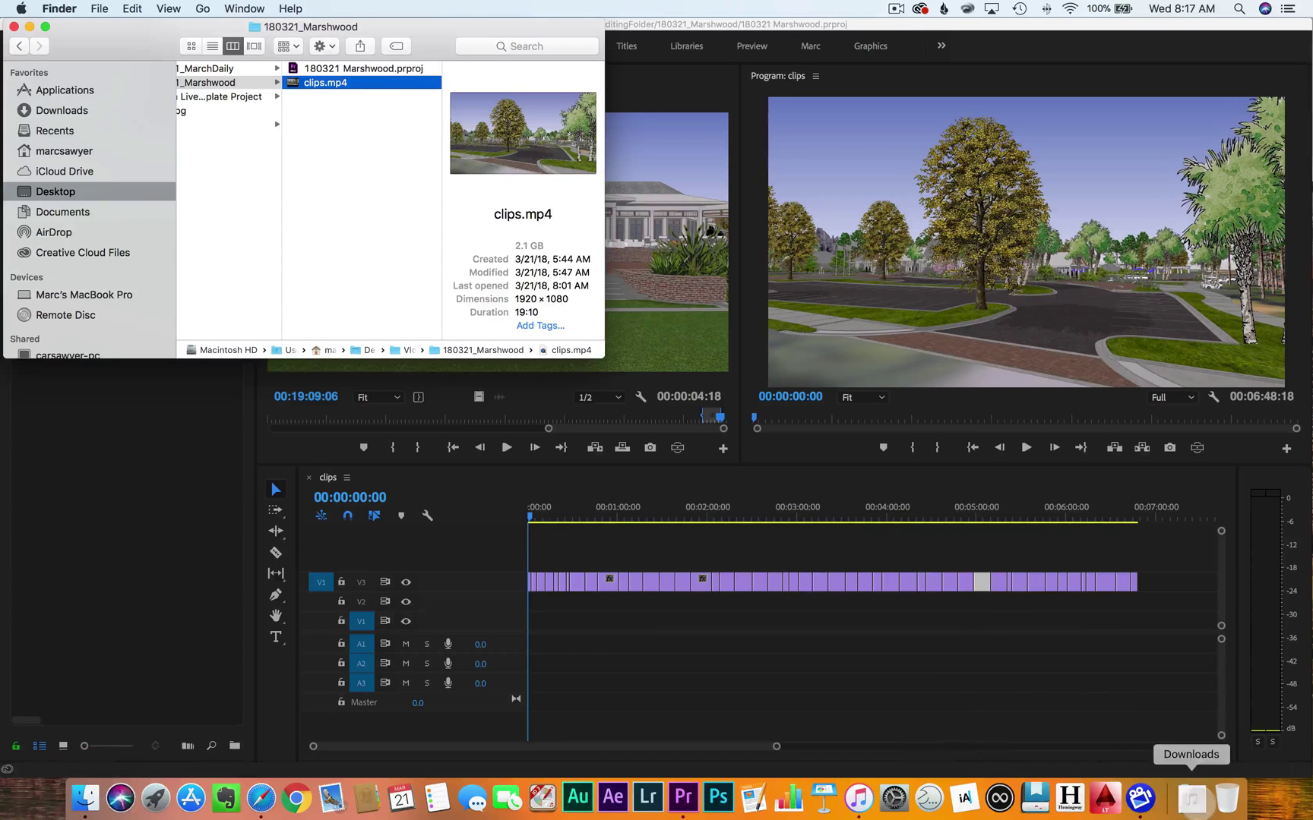
pyautogui.click(1194, 798)
pyautogui.click(464, 279)
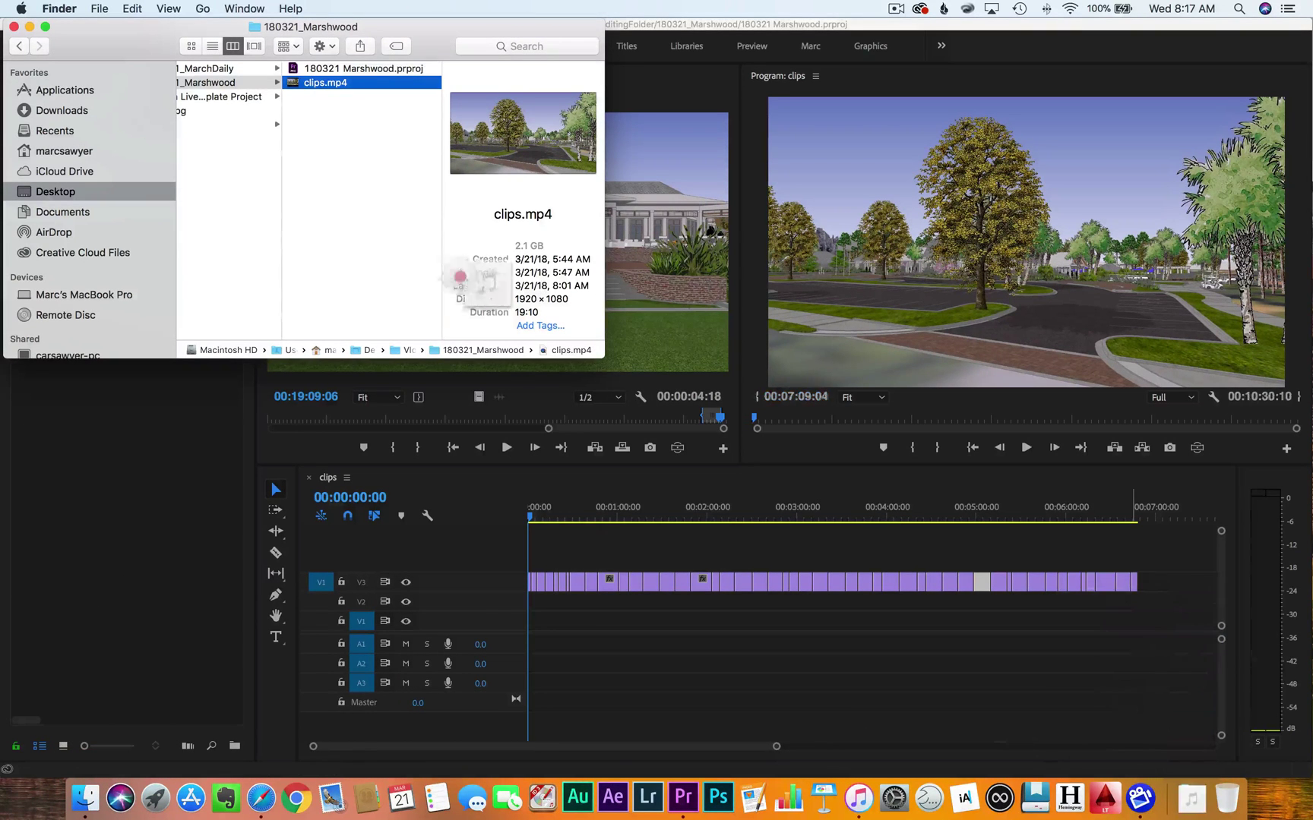
pyautogui.moveTo(365, 97); pyautogui.dragTo(85, 495)
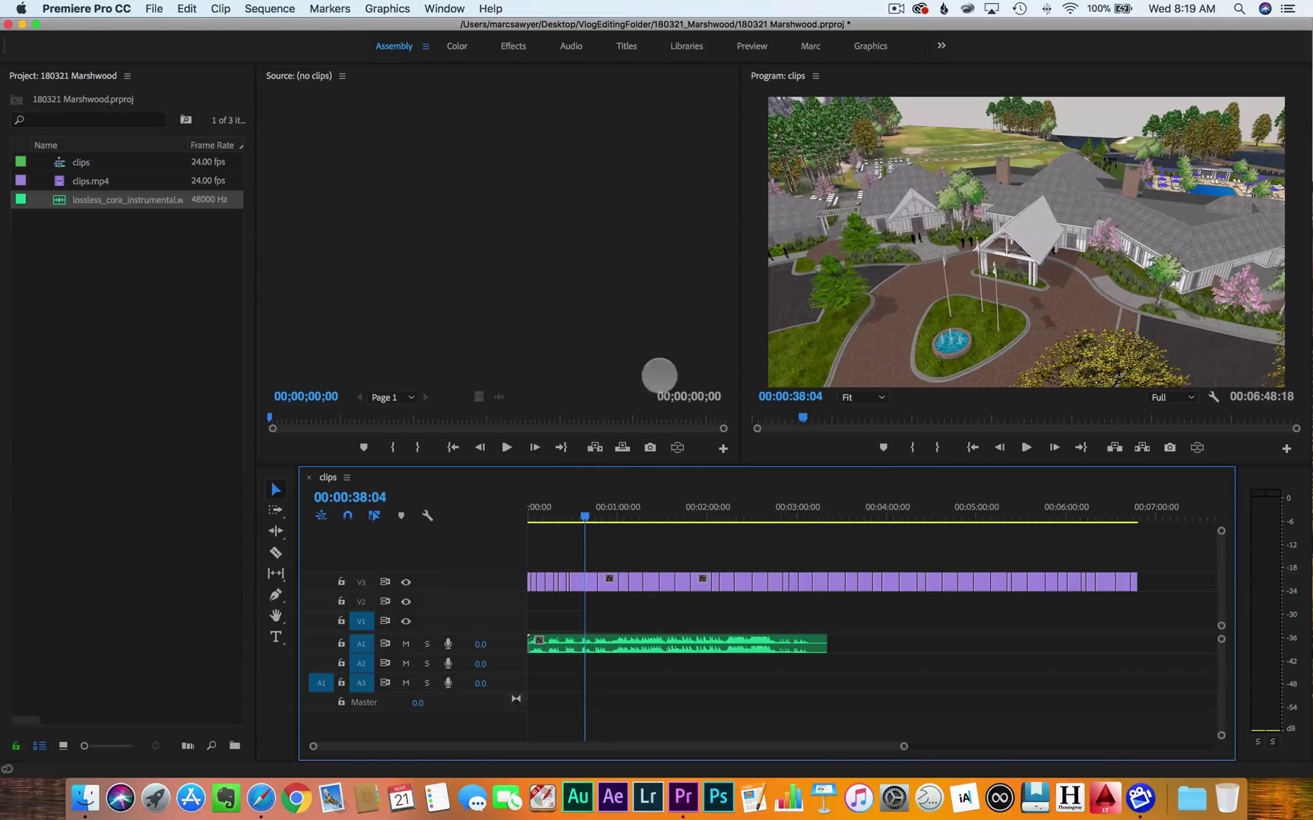
# Play the sequence with the music from its beginning
pyautogui.moveTo(536, 512); pyautogui.dragTo(500, 514)
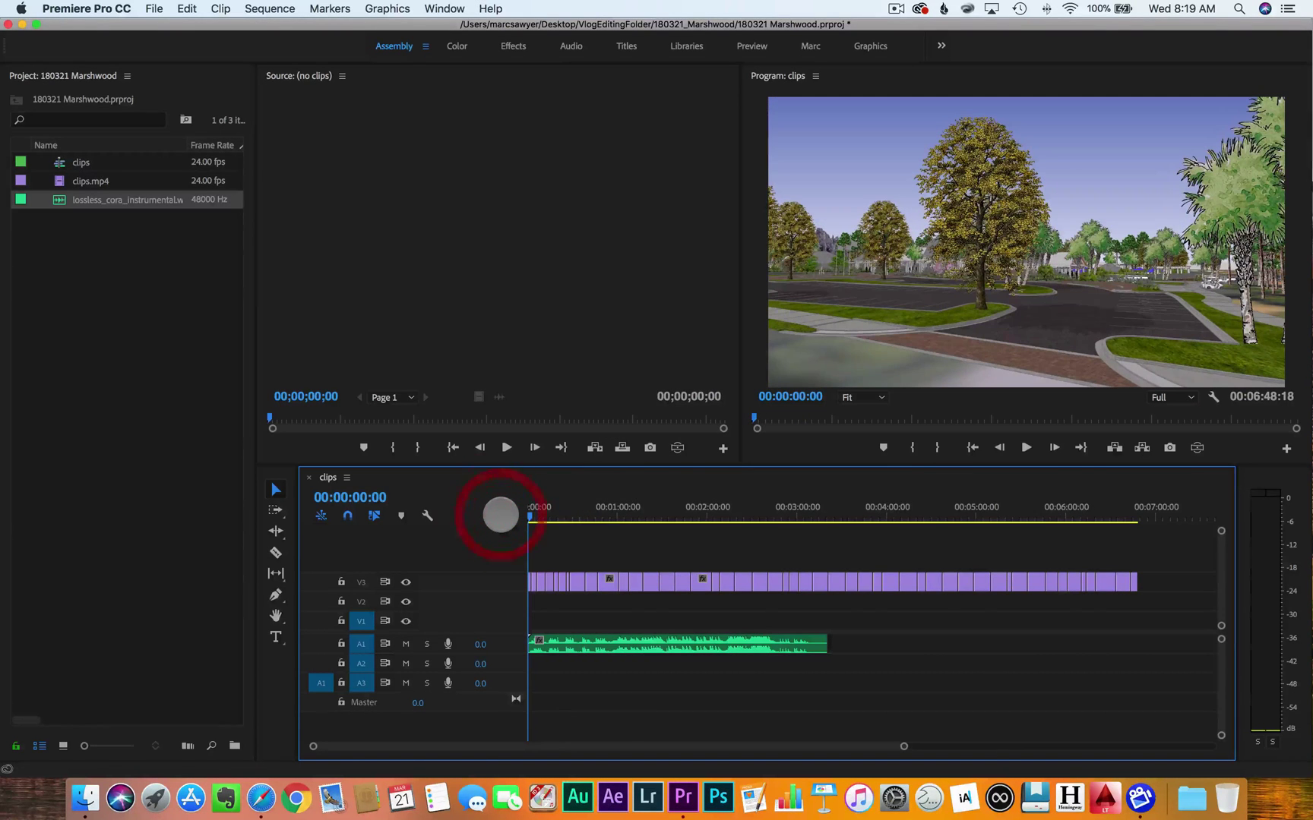
pyautogui.press('space')
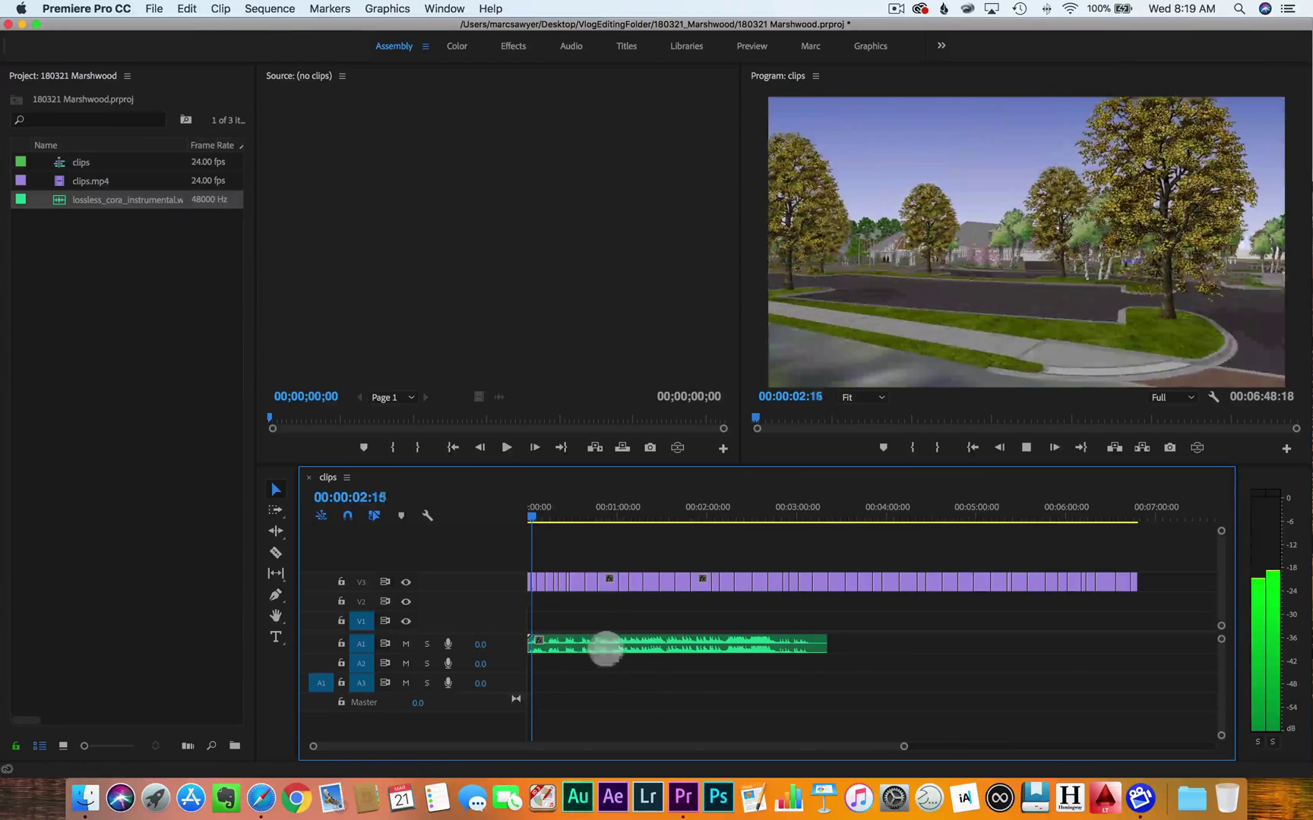
# Replay the zoomed-in opening, then roll the cut between the first two clips on V3 to 00:00:04:07
pyautogui.press('space')
pyautogui.moveTo(926, 750); pyautogui.dragTo(653, 753)
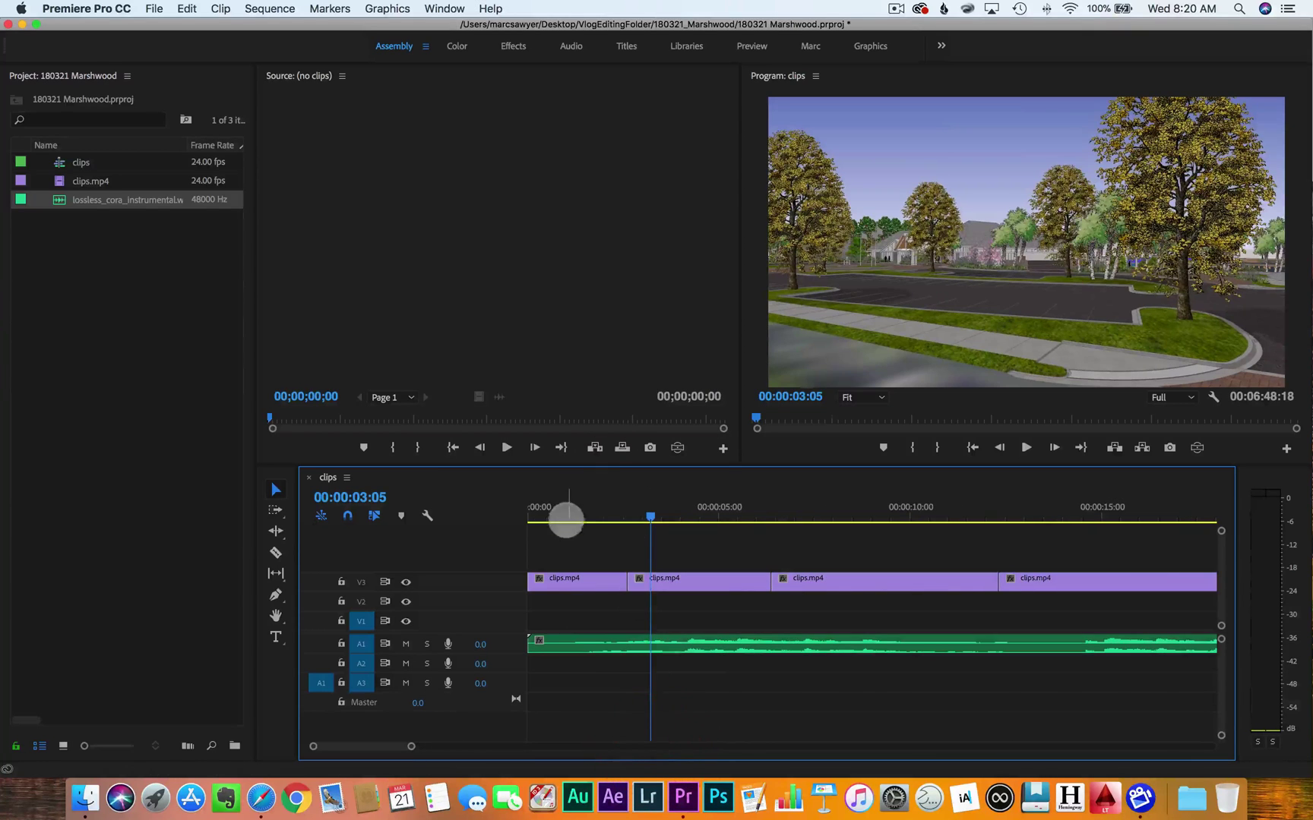
pyautogui.click(529, 508)
pyautogui.press('space')
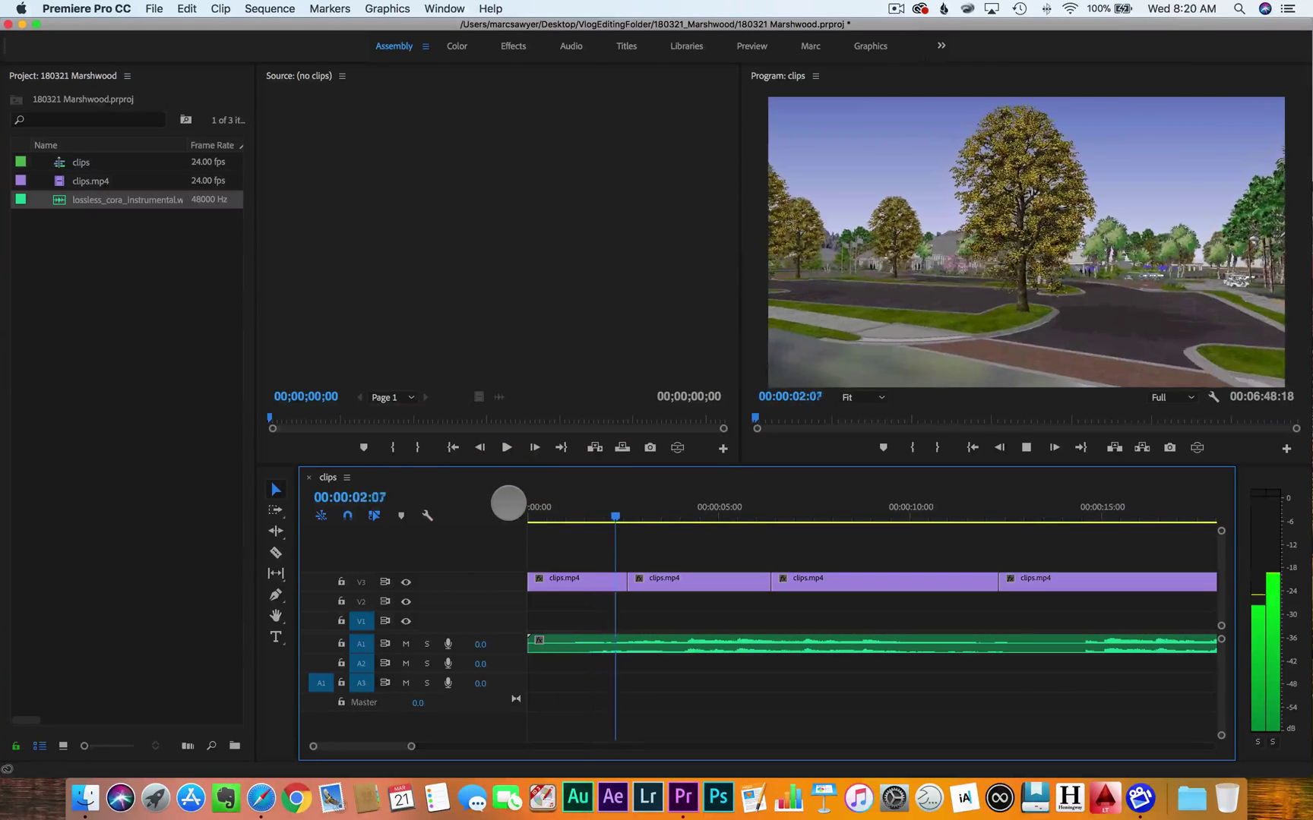
pyautogui.press('space')
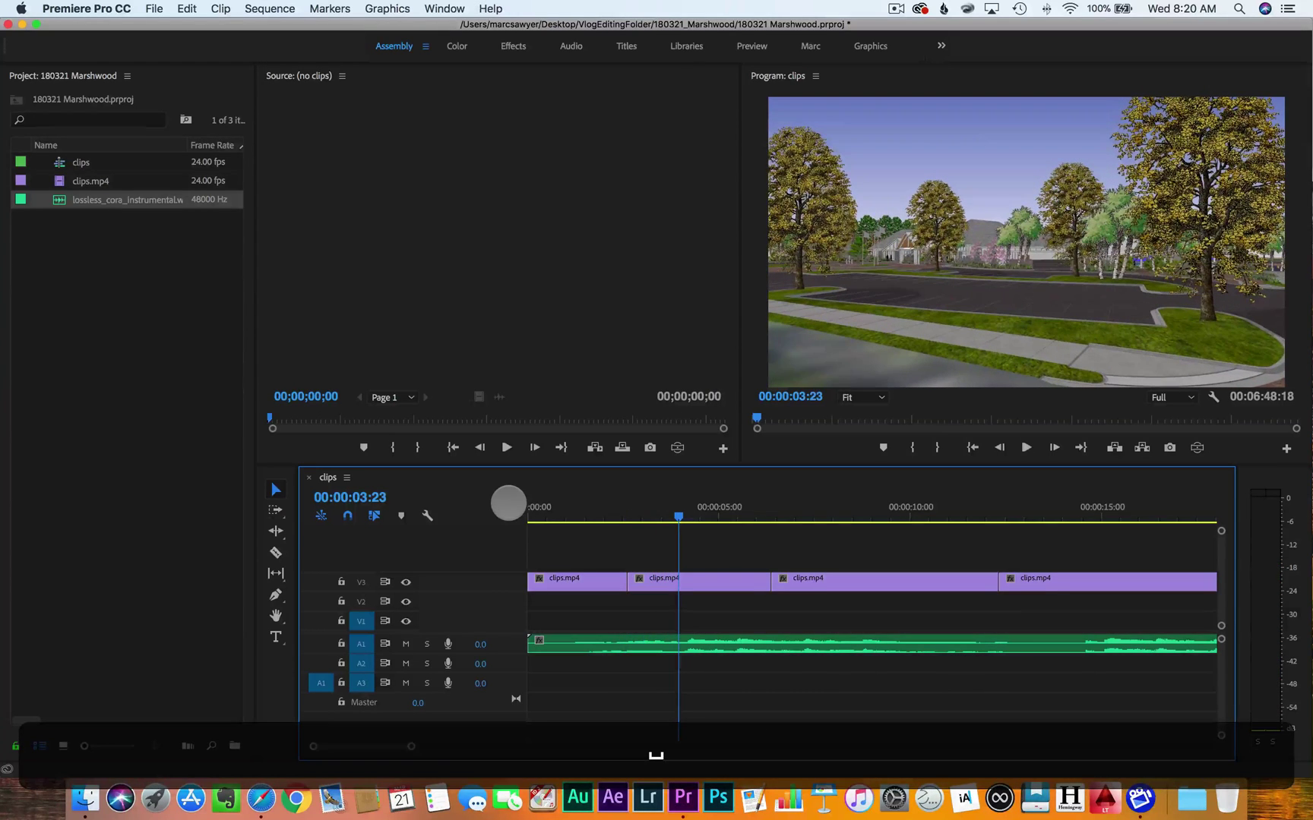
pyautogui.press('Right')
pyautogui.press('Right')
pyautogui.press('Right')
pyautogui.press('Right')
pyautogui.press('Right')
pyautogui.press('Right')
pyautogui.press('Right')
pyautogui.press('Right')
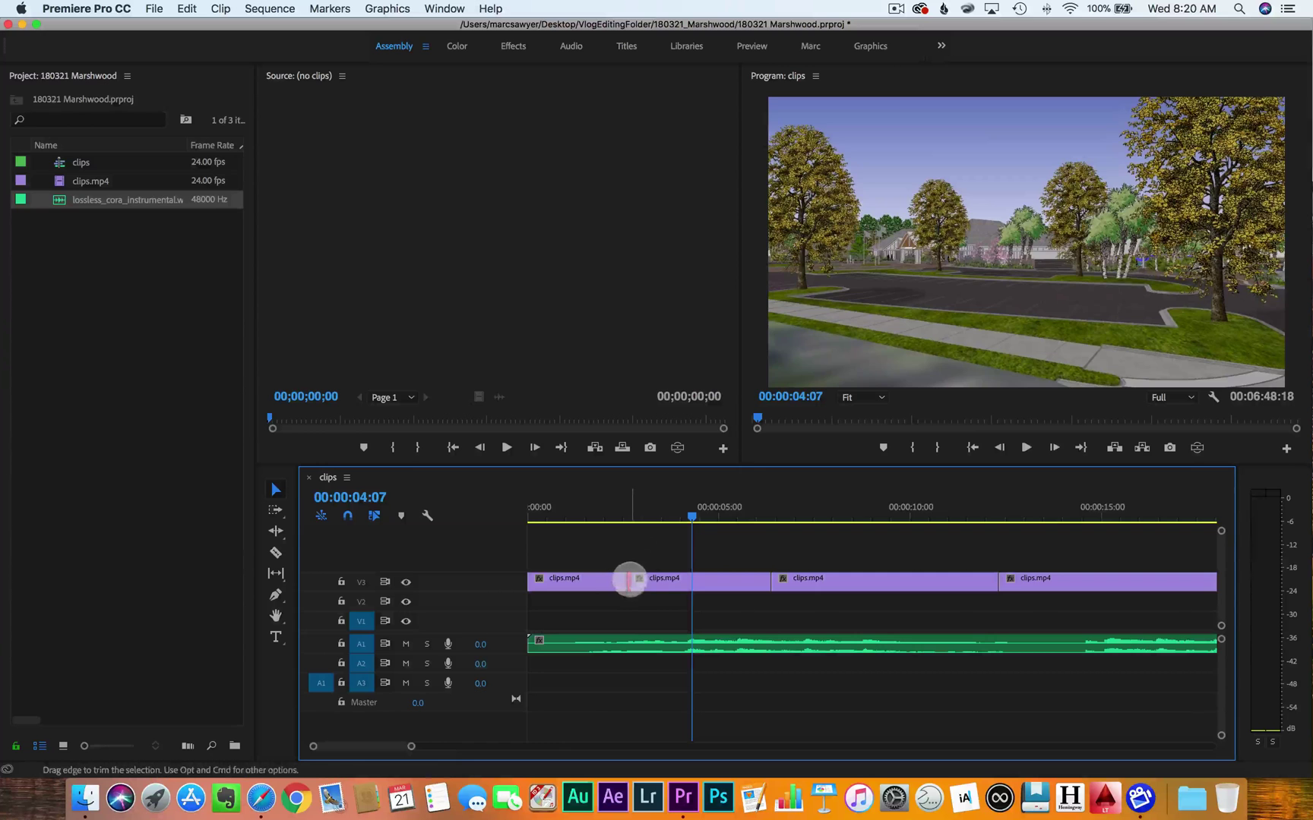
pyautogui.moveTo(629, 582); pyautogui.dragTo(689, 581)
# Try to ripple-trim the end of the second clip to 00:00:05:13, then undo the trim
pyautogui.click(575, 501)
pyautogui.press('space')
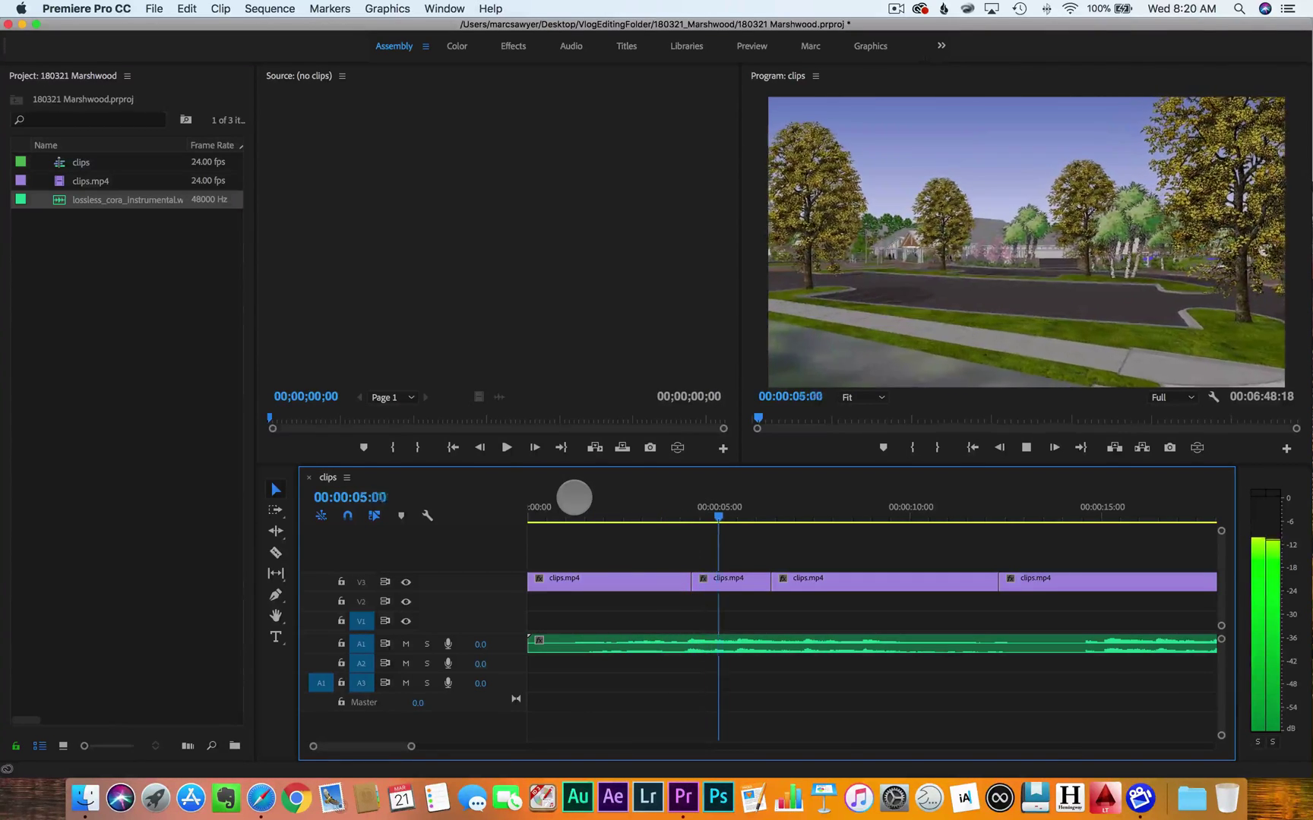
pyautogui.press('space')
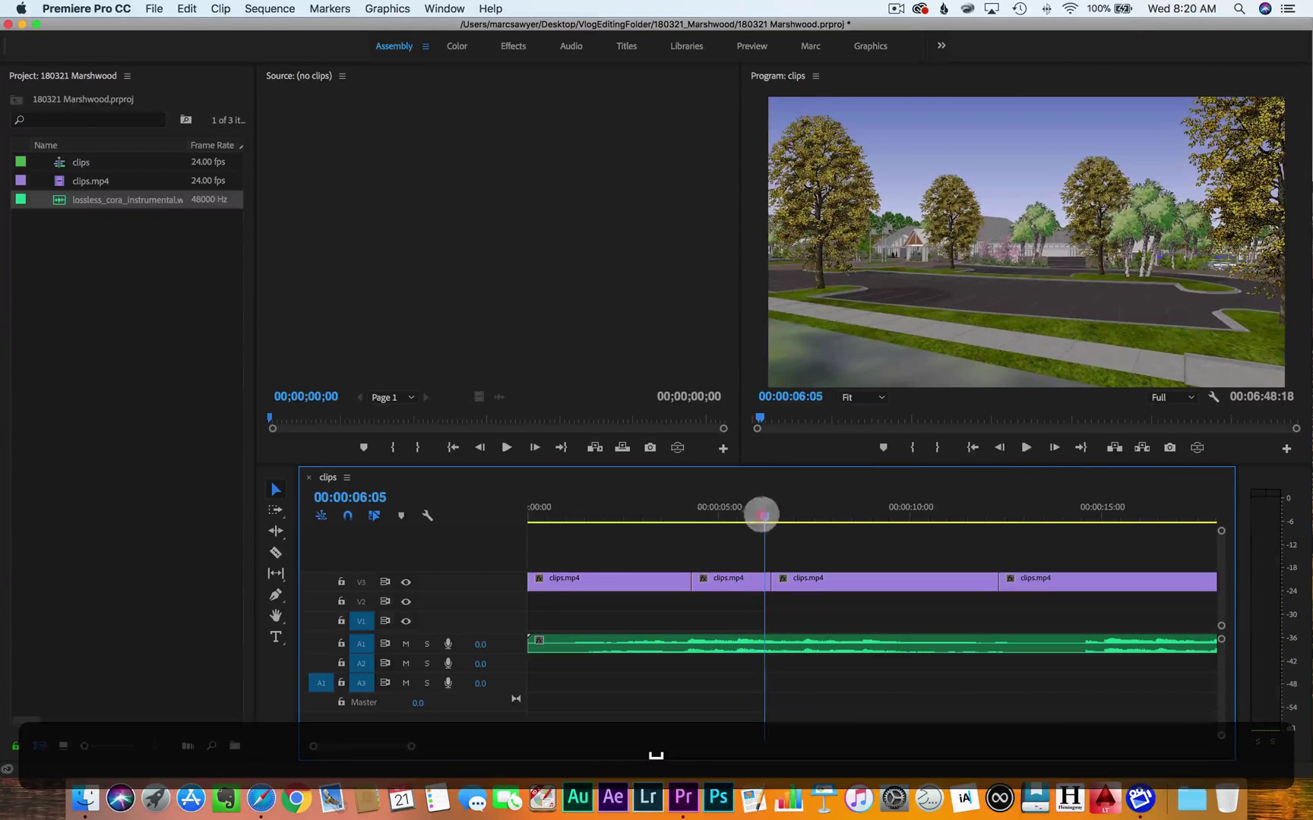
pyautogui.moveTo(762, 515); pyautogui.dragTo(738, 522)
pyautogui.press('w')
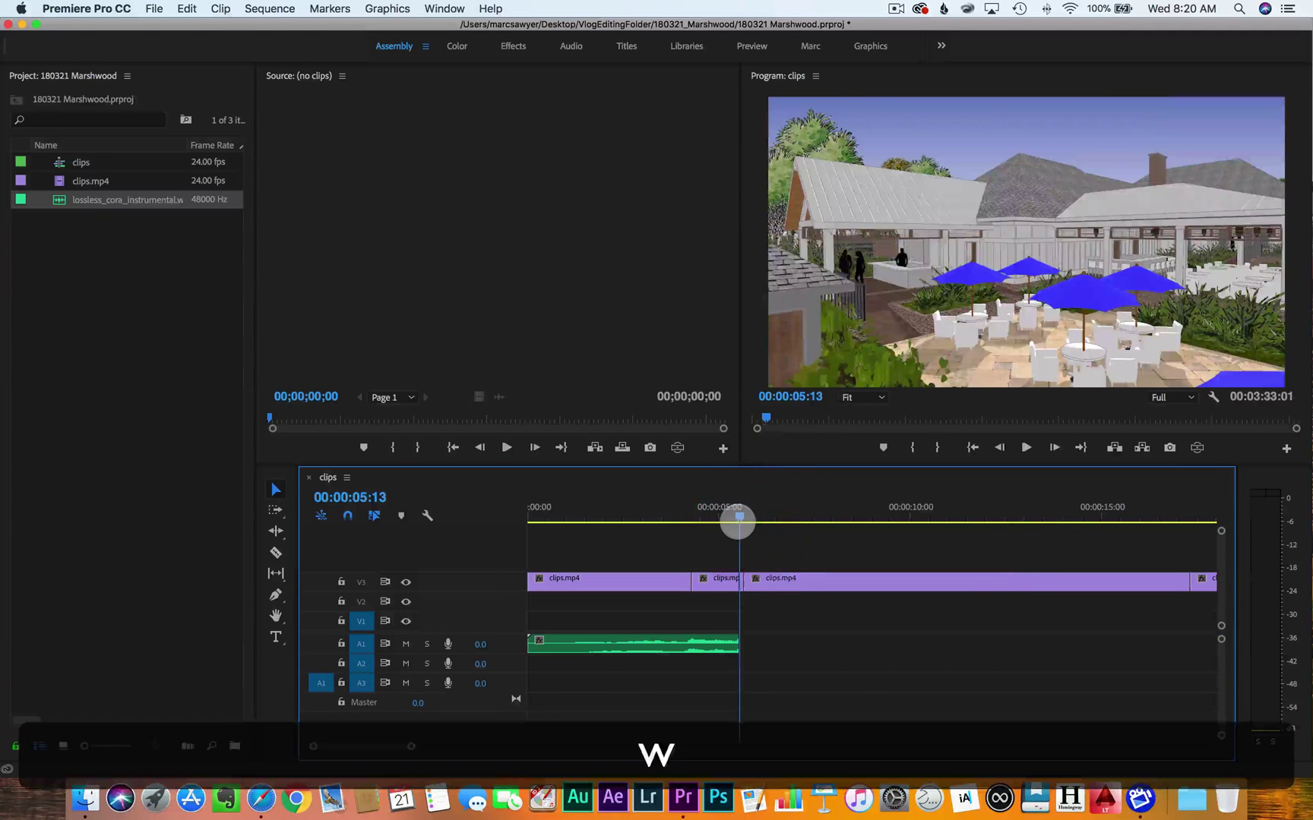
pyautogui.press('space')
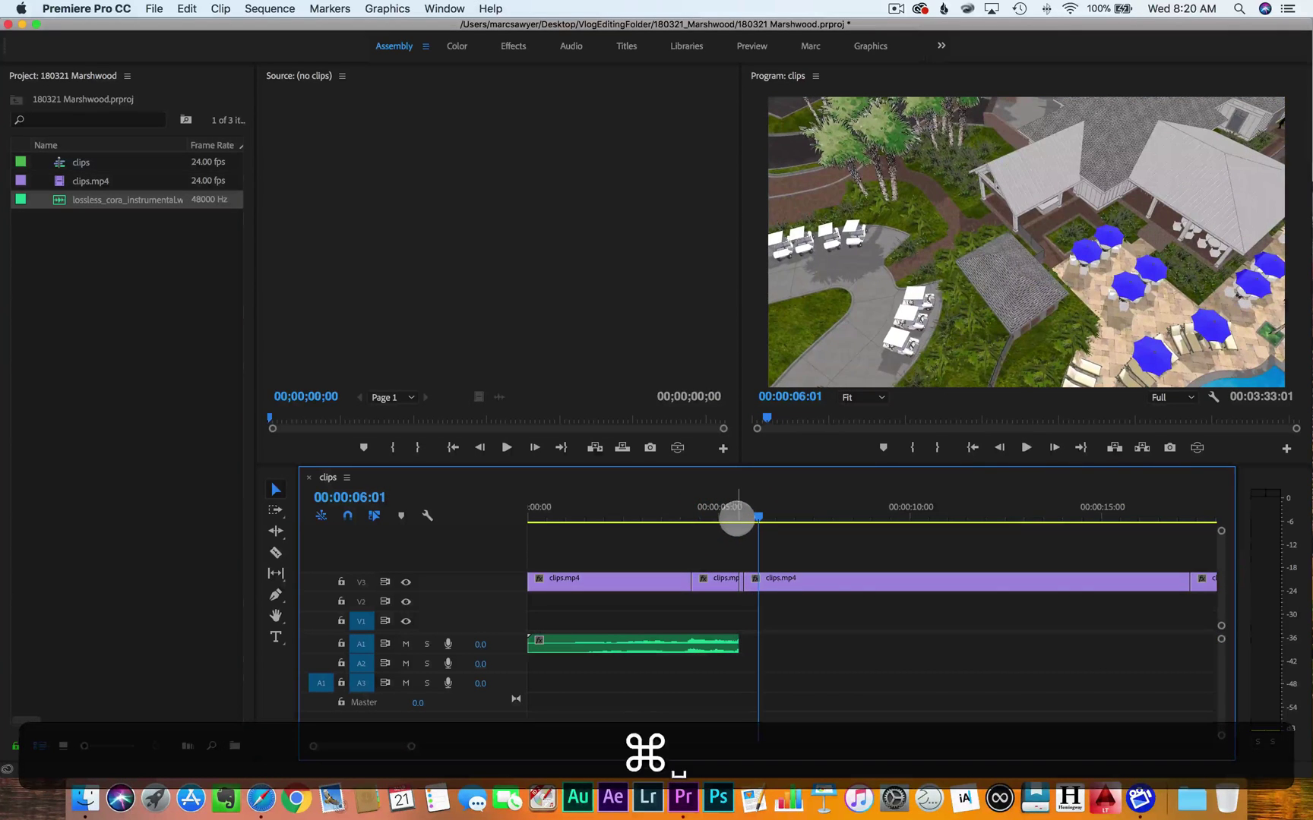
pyautogui.press('cmd+z')
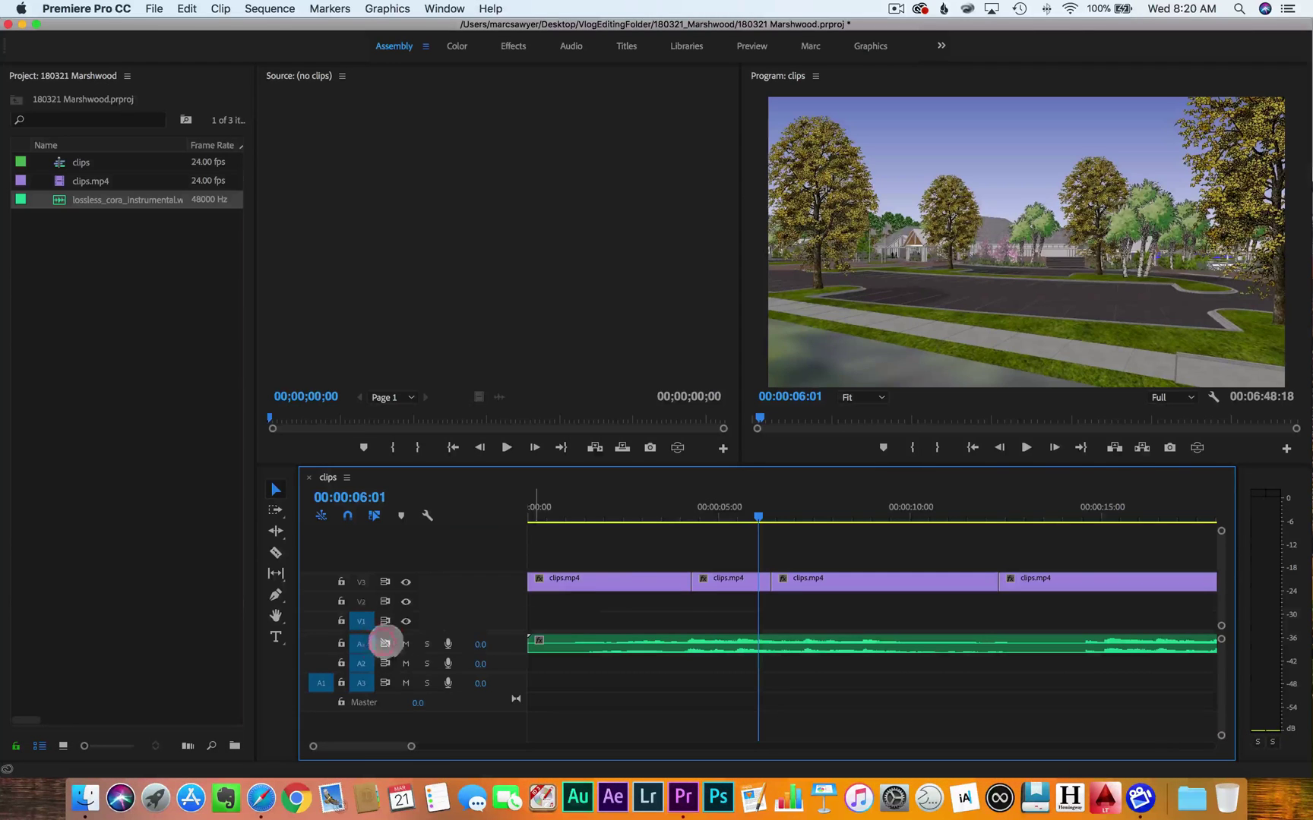
# Toggle the sync lock on A1, retry the second clip's ripple trim at 00:00:05:13, and undo the trim
pyautogui.click(384, 643)
pyautogui.moveTo(756, 516); pyautogui.dragTo(734, 516)
pyautogui.press('w')
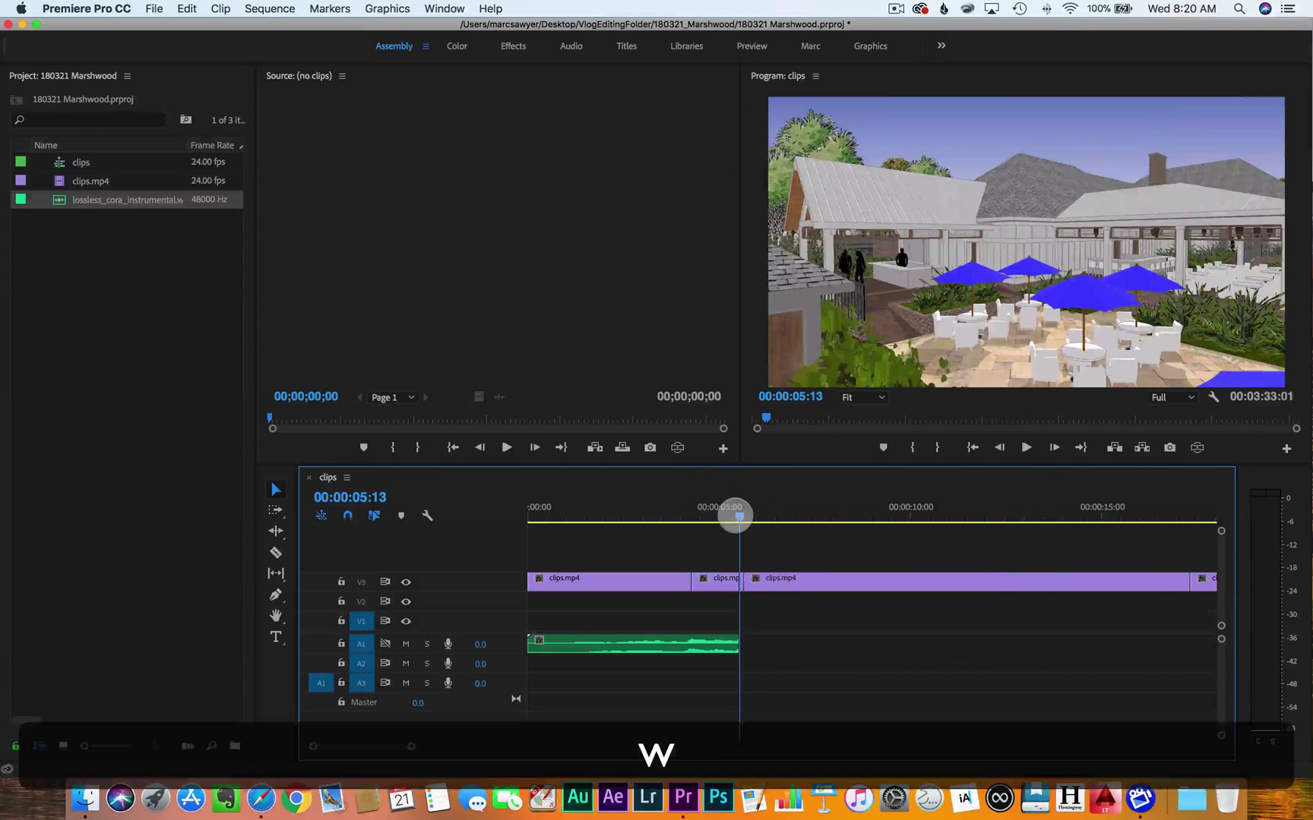
pyautogui.press('super+z')
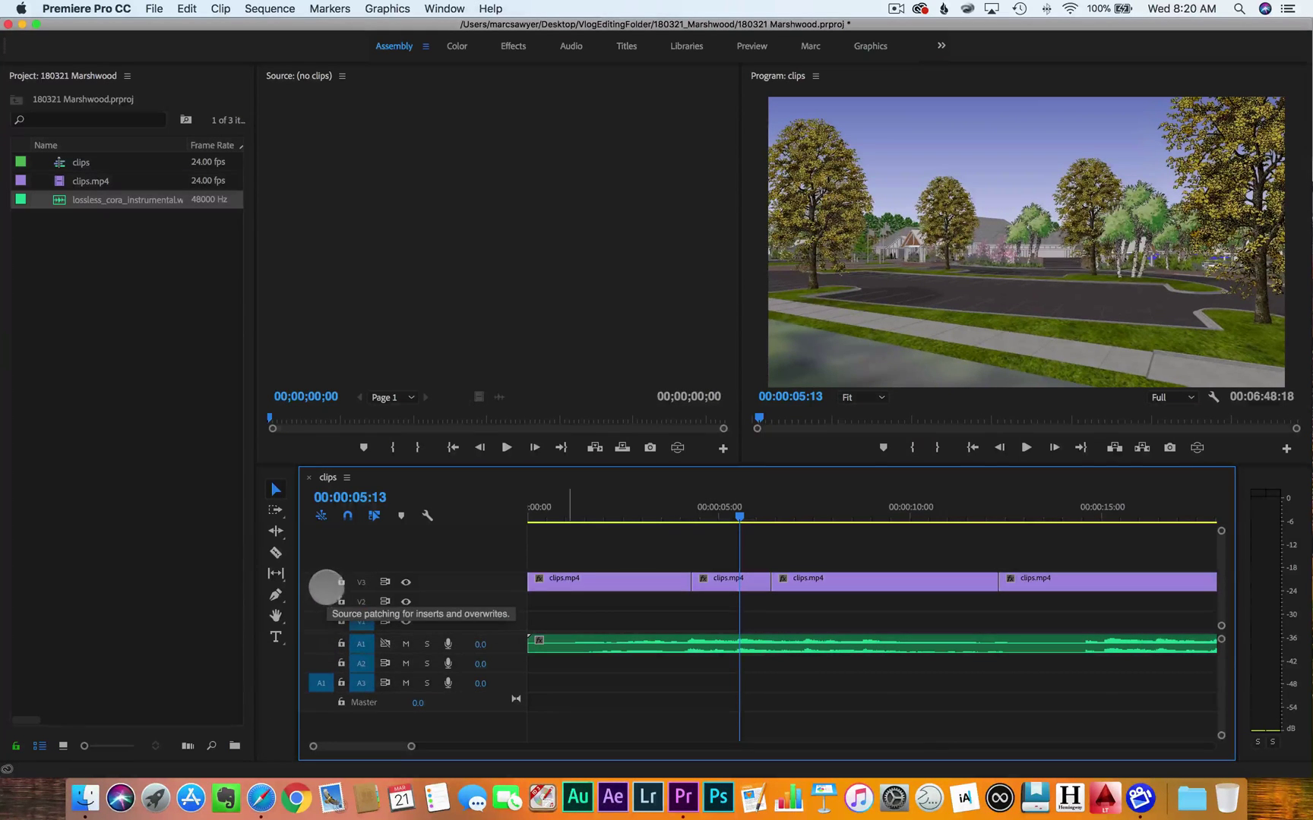
# Target only V3 among the video tracks, patch the source audio to A1, and lock track A1
pyautogui.click(360, 582)
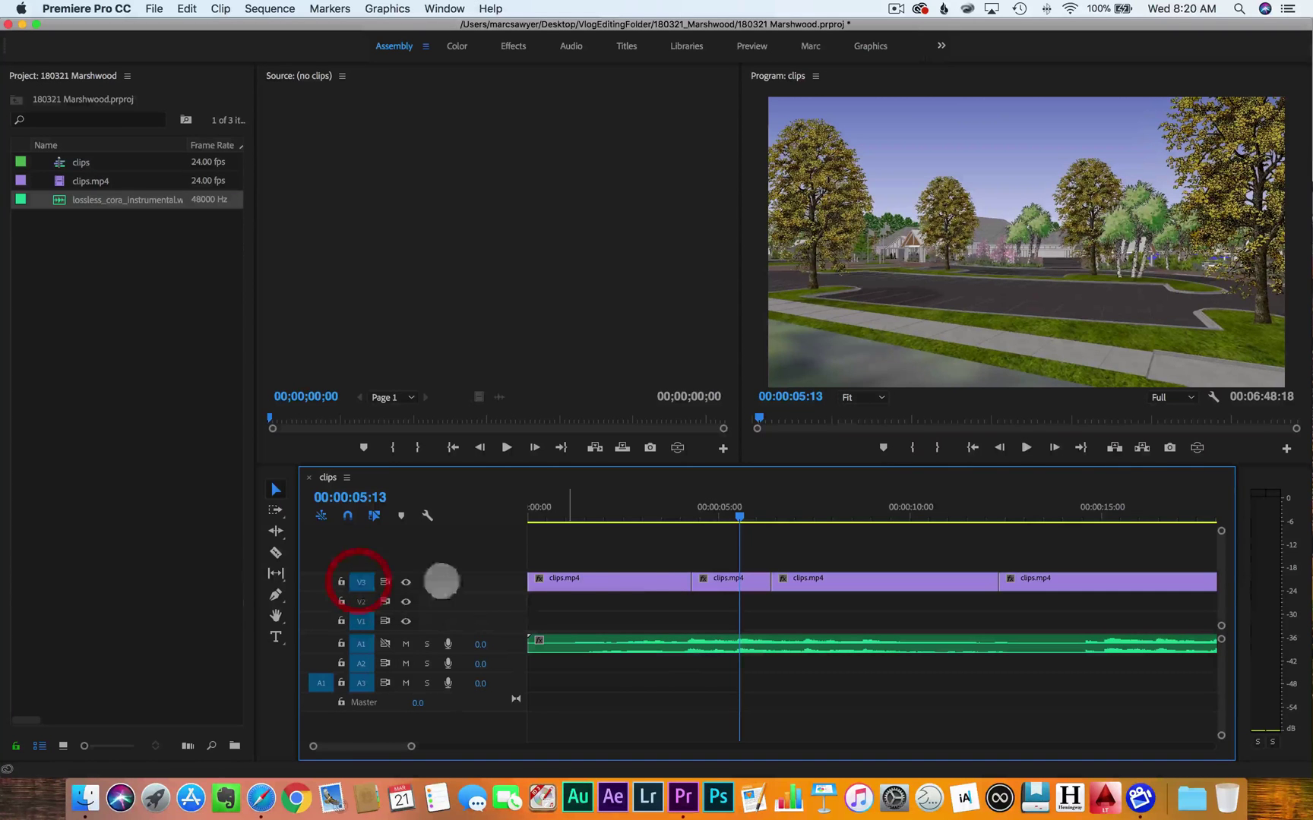
pyautogui.click(362, 602)
pyautogui.click(361, 622)
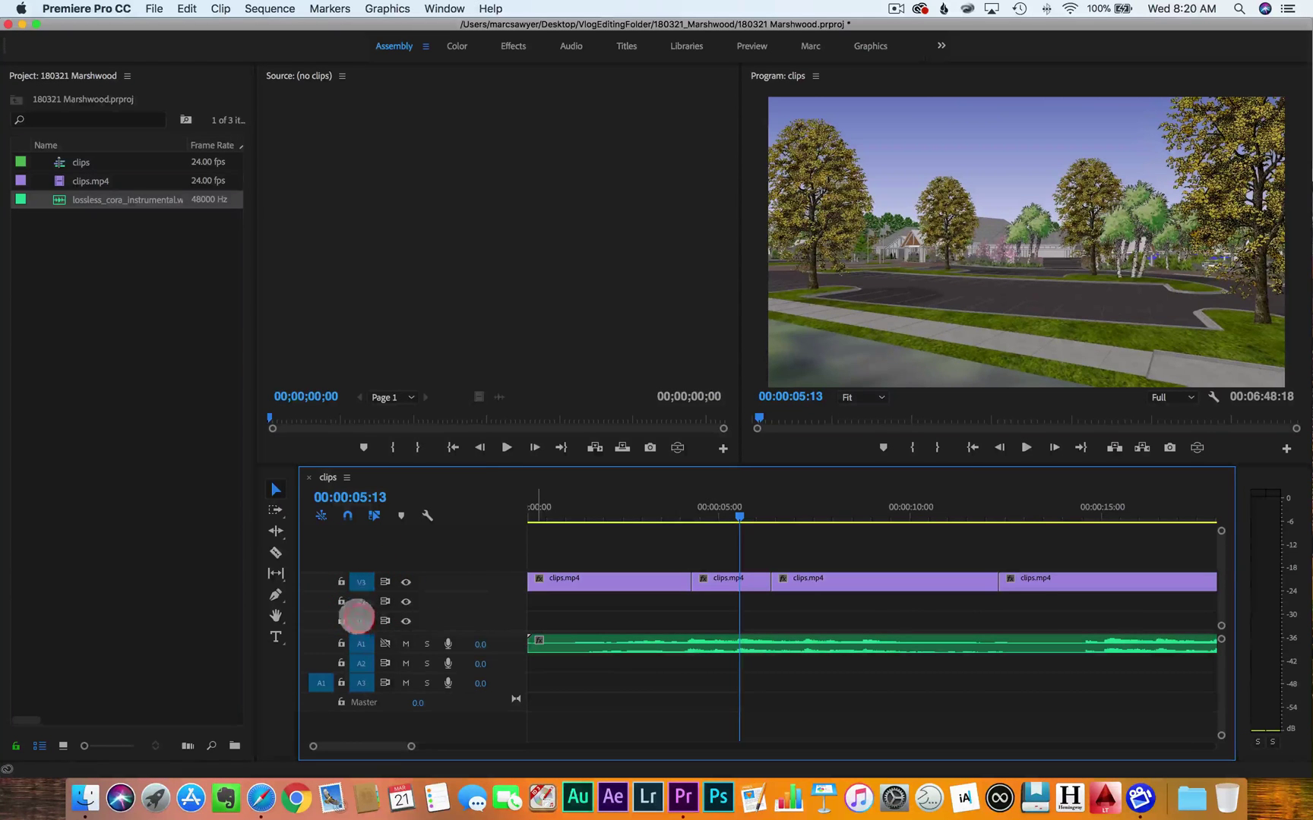
pyautogui.click(320, 582)
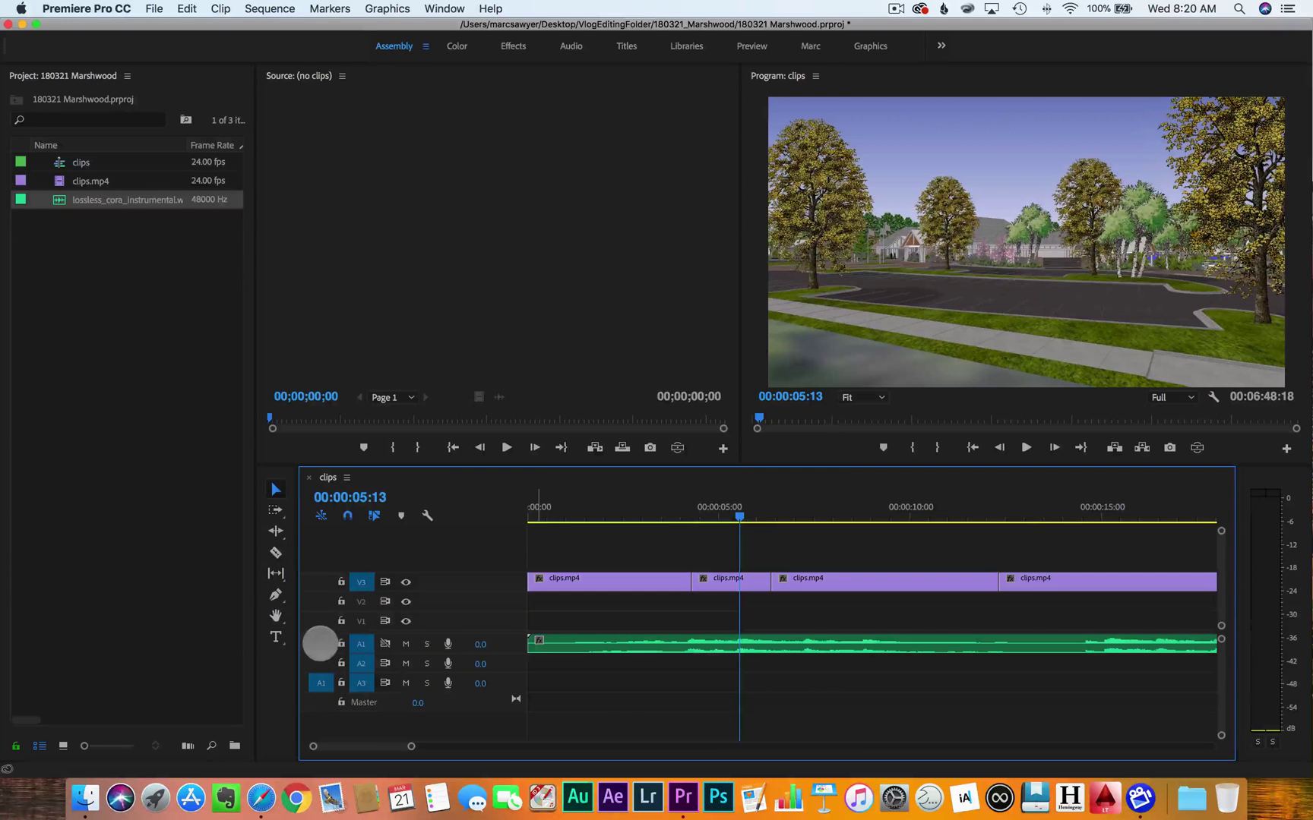
pyautogui.click(320, 644)
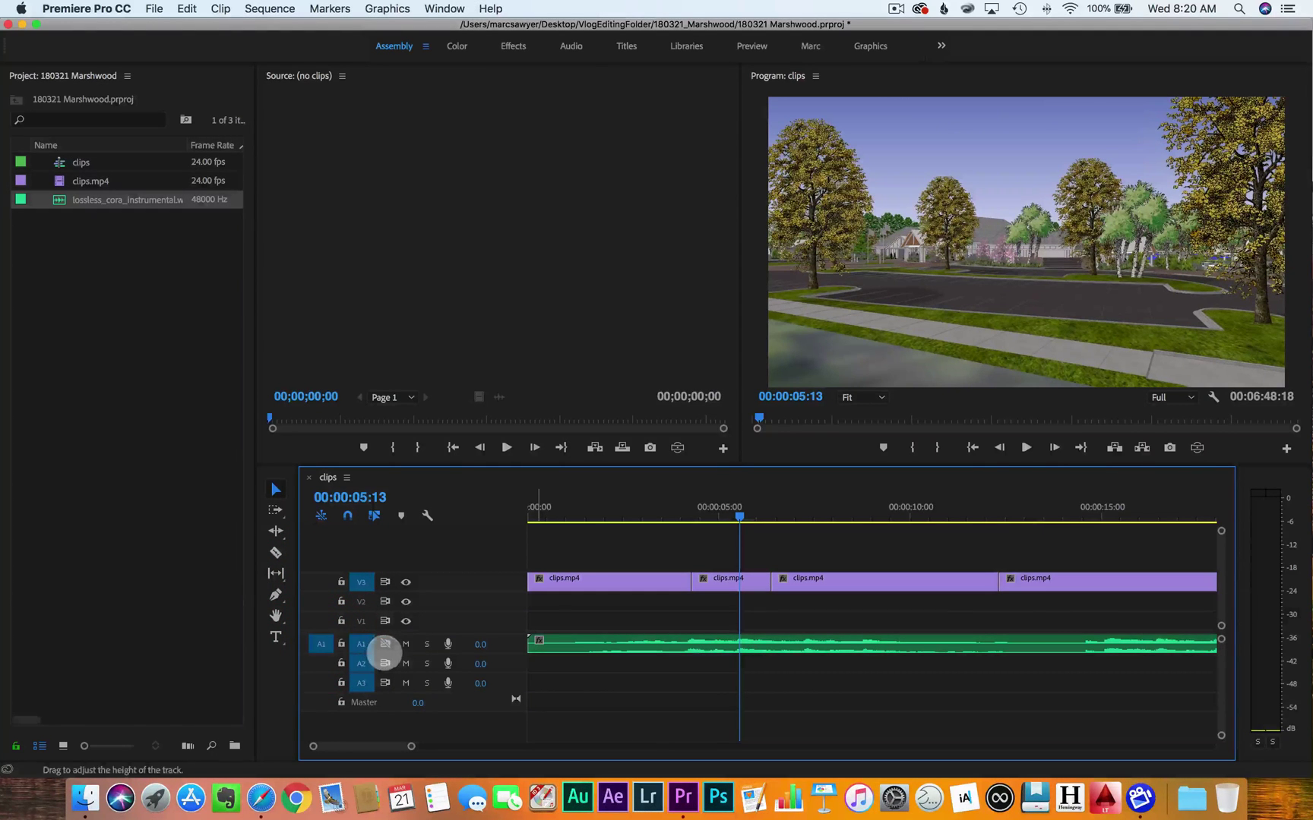
pyautogui.click(341, 643)
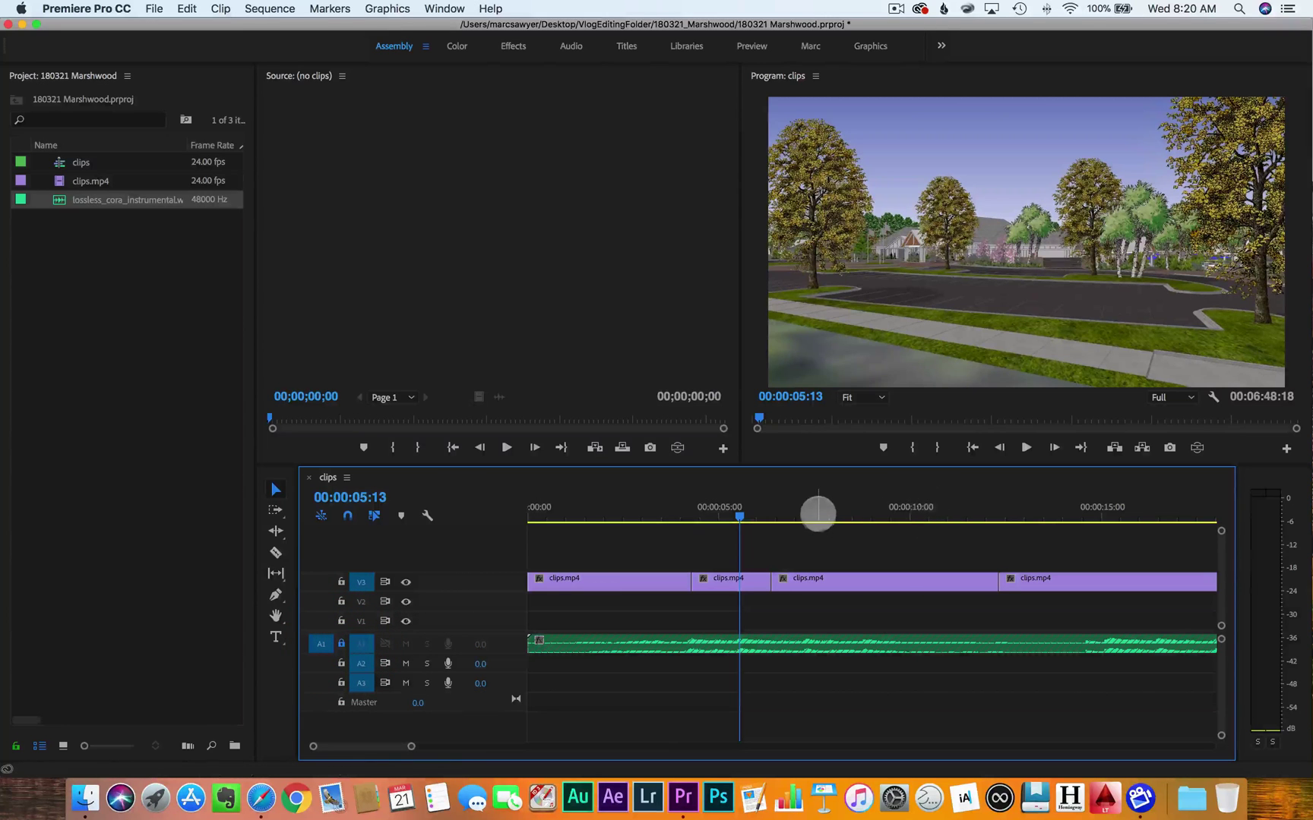
# Ripple-trim the ends of the second, third and fourth clips at 00:00:05:13, about 00:00:07:07, and 00:00:08:20
pyautogui.press('w')
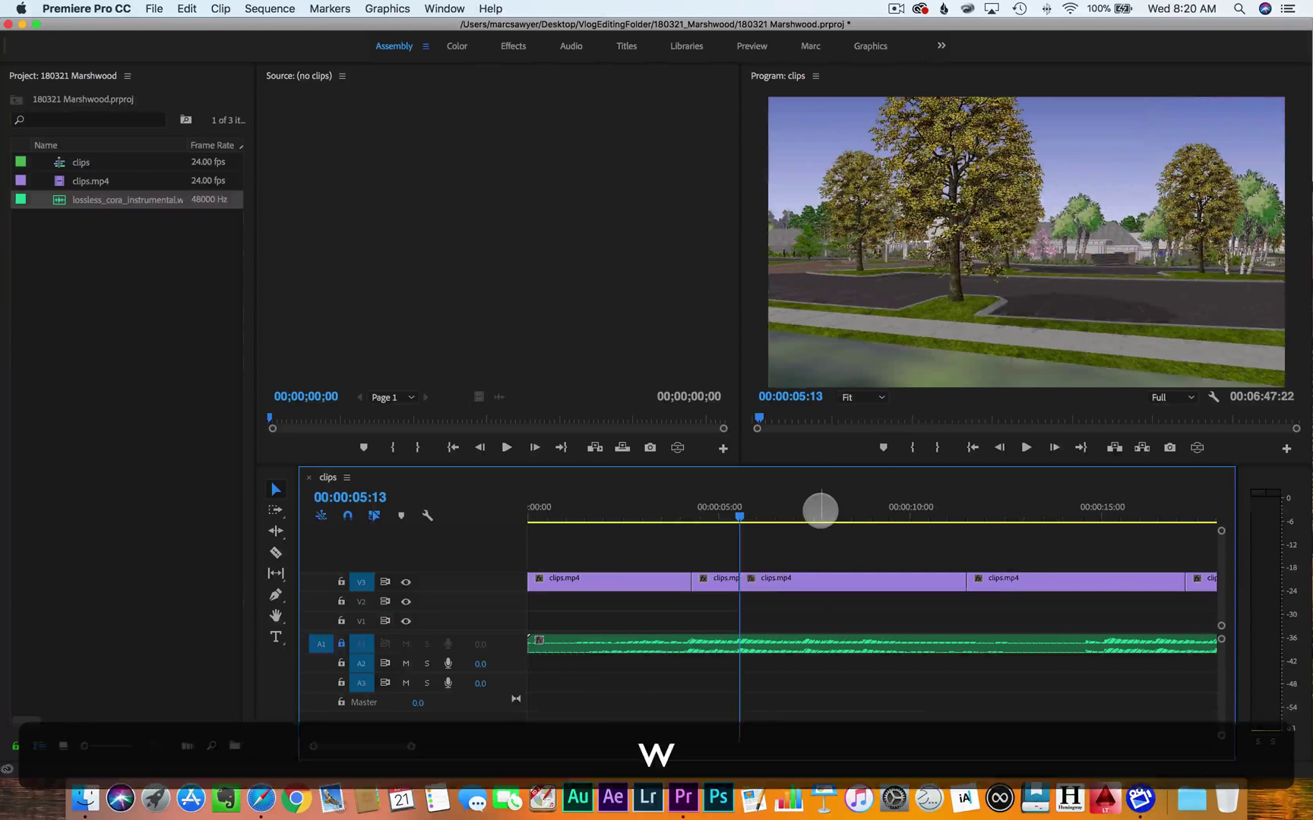
pyautogui.moveTo(744, 510); pyautogui.dragTo(694, 507)
pyautogui.press('space')
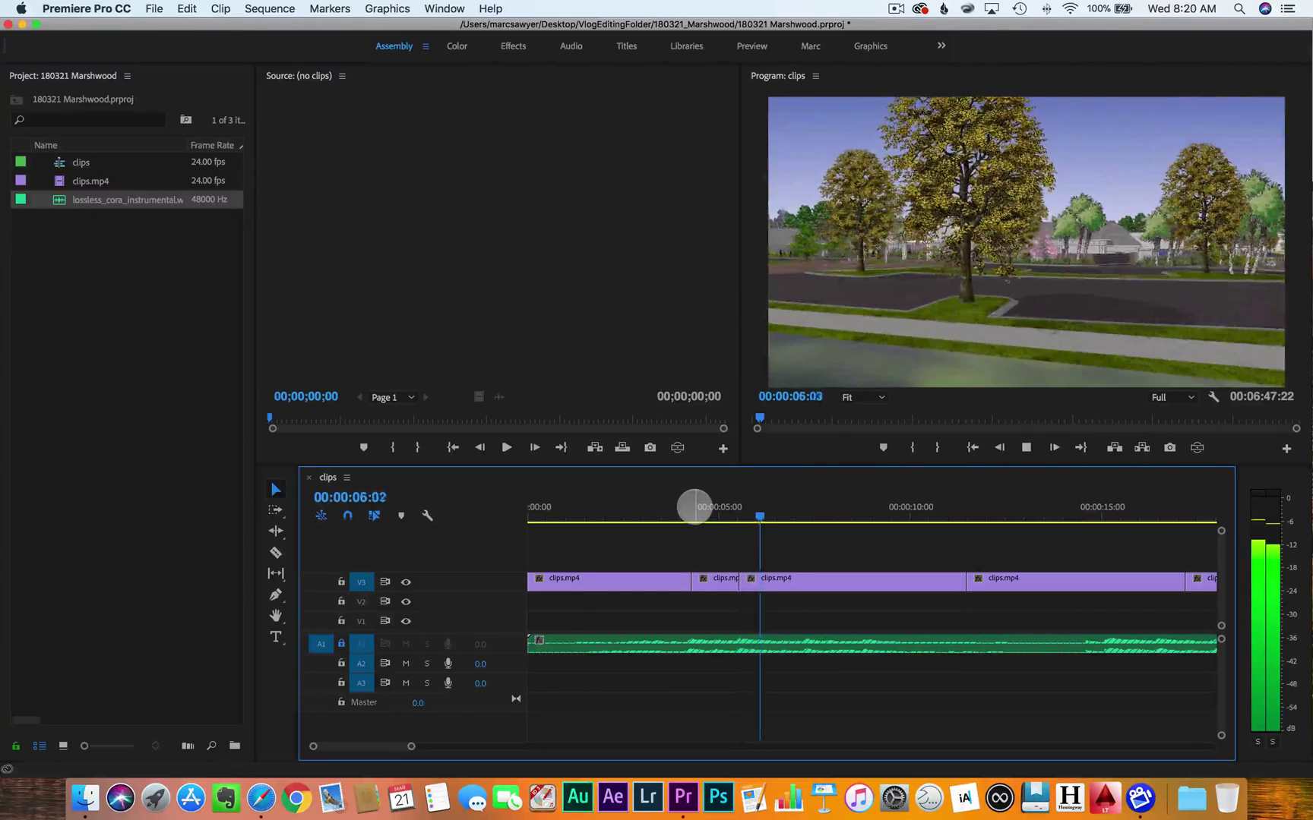
pyautogui.press('w')
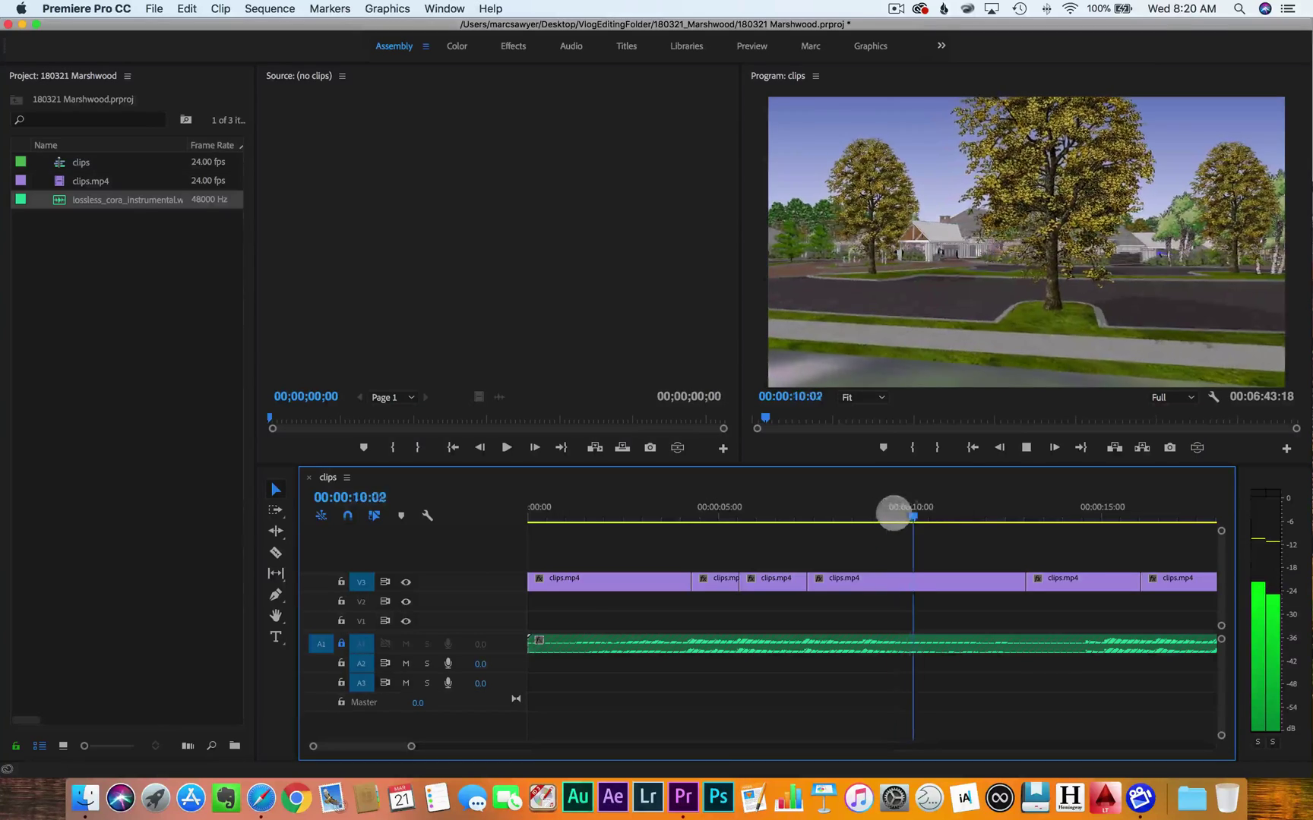
pyautogui.click(878, 515)
pyautogui.press('w')
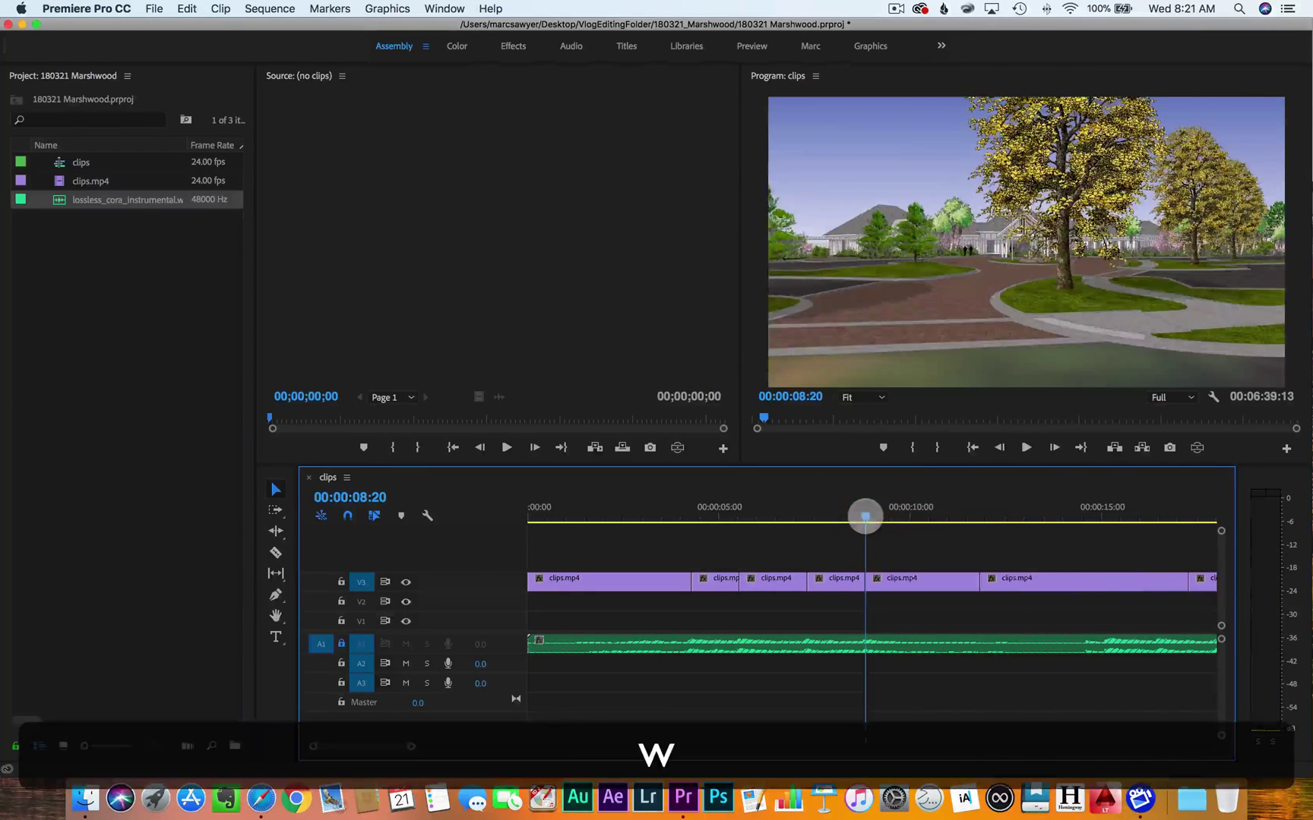
# Trim the sixth clip's end to 00:00:14:15, move it to start there, and extend the fifth clip to meet it
pyautogui.click(680, 515)
pyautogui.press('space')
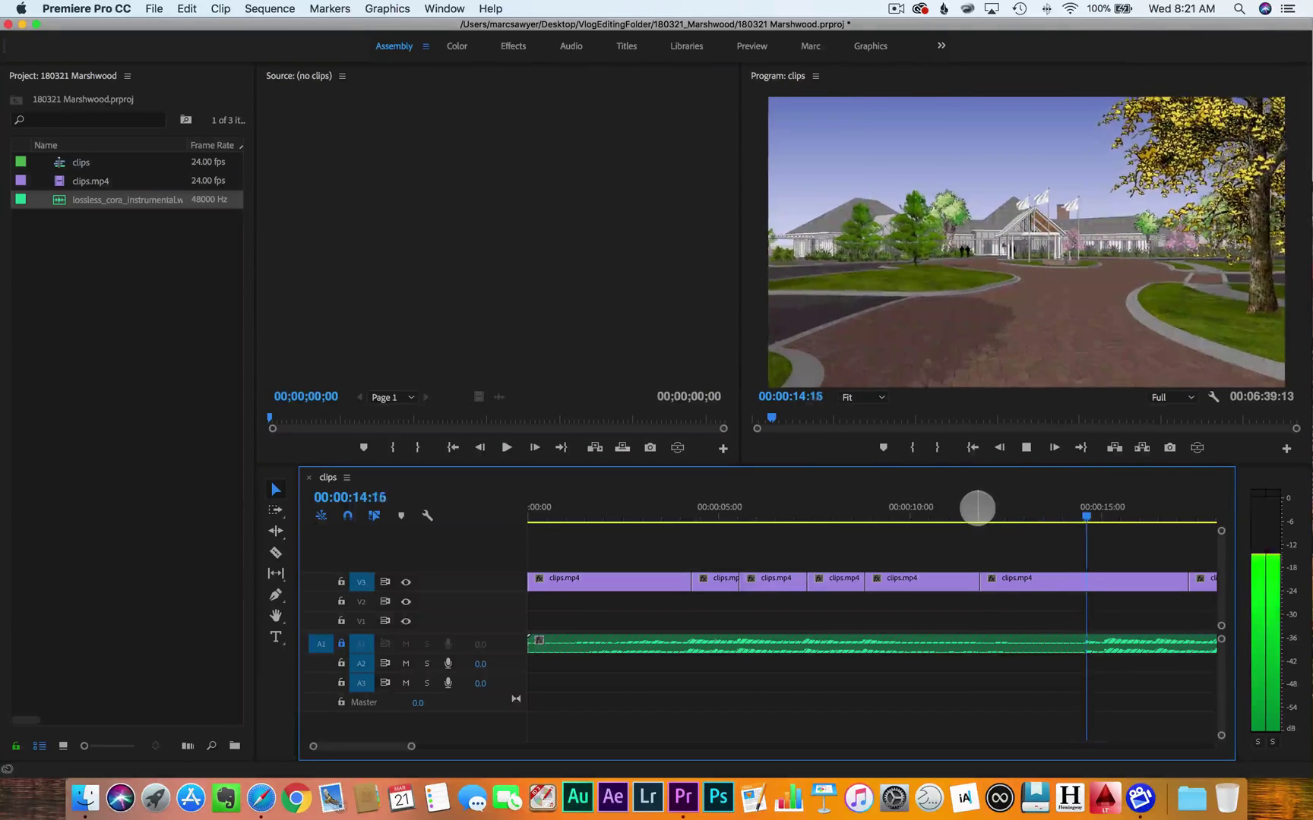
pyautogui.press('space')
pyautogui.click(1093, 516)
pyautogui.moveTo(1094, 516); pyautogui.dragTo(1086, 517)
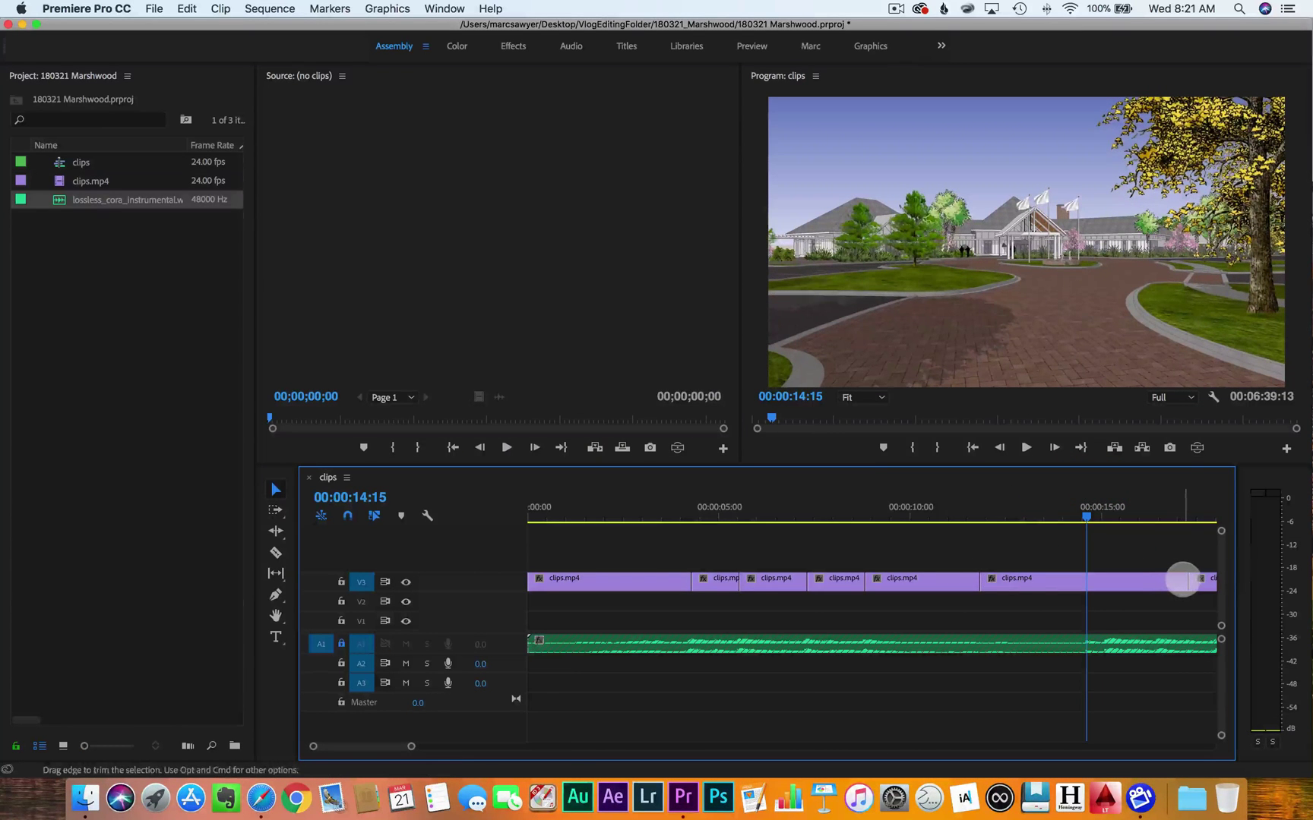
pyautogui.moveTo(1176, 580); pyautogui.dragTo(1109, 579)
pyautogui.click(1080, 581)
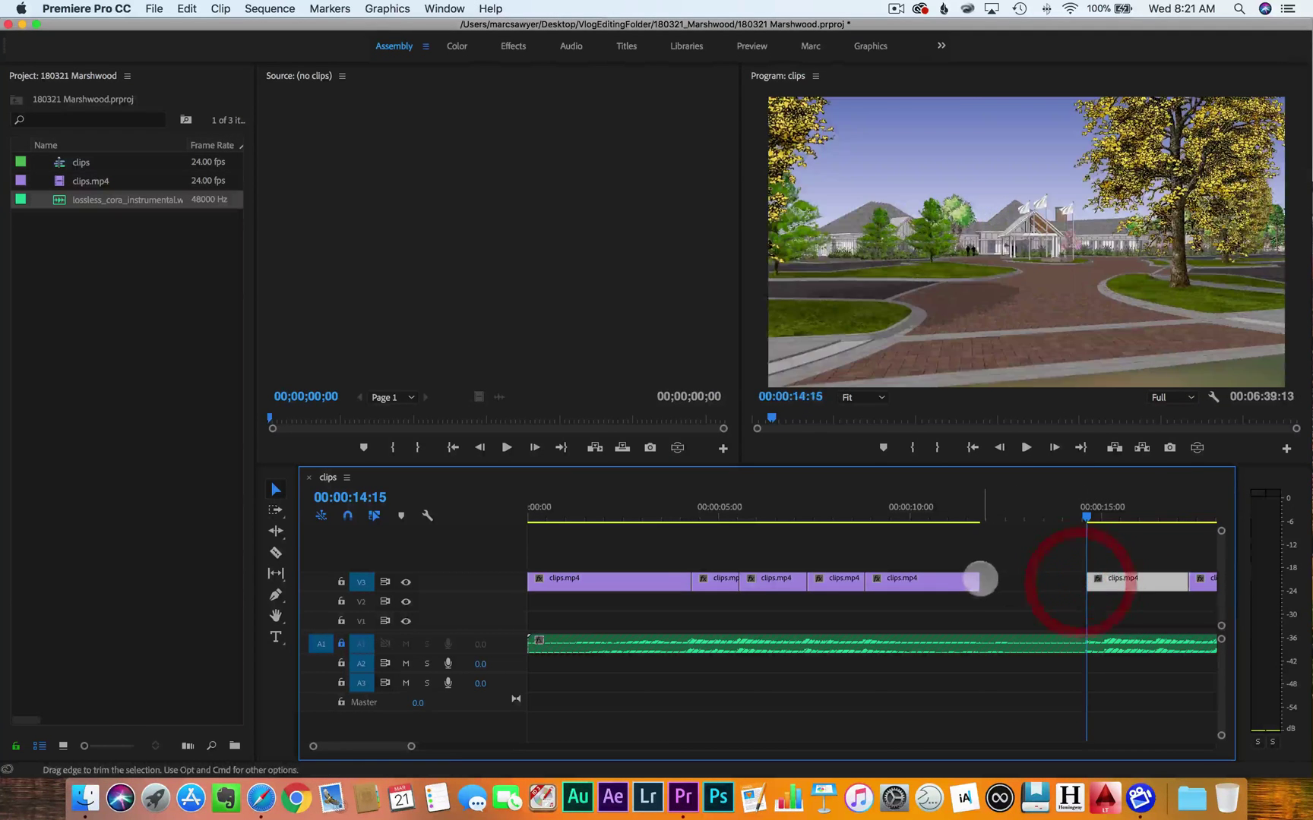
pyautogui.moveTo(979, 579); pyautogui.dragTo(1083, 581)
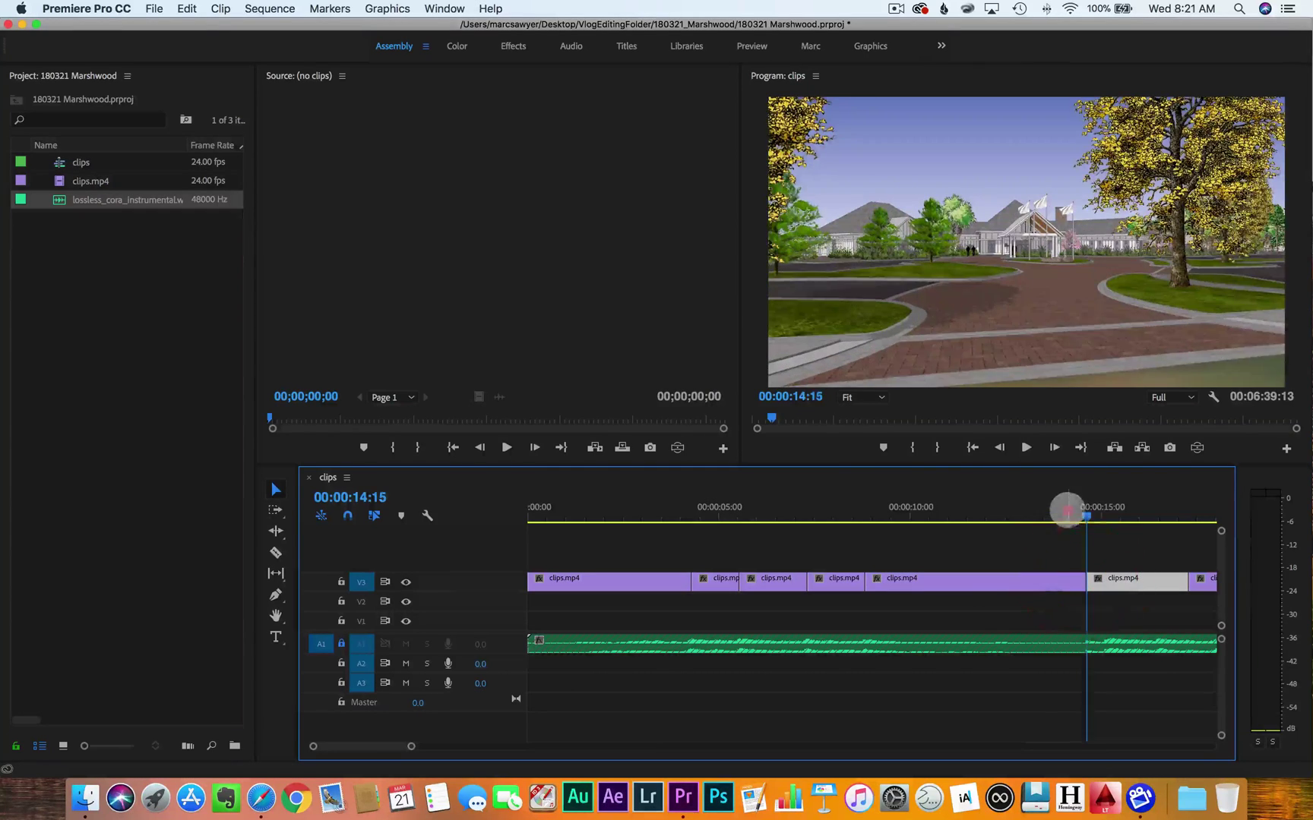
# Trim the fifth clip's end back to 00:00:12:03 and move the sixth clip directly against it
pyautogui.moveTo(1066, 510); pyautogui.dragTo(991, 509)
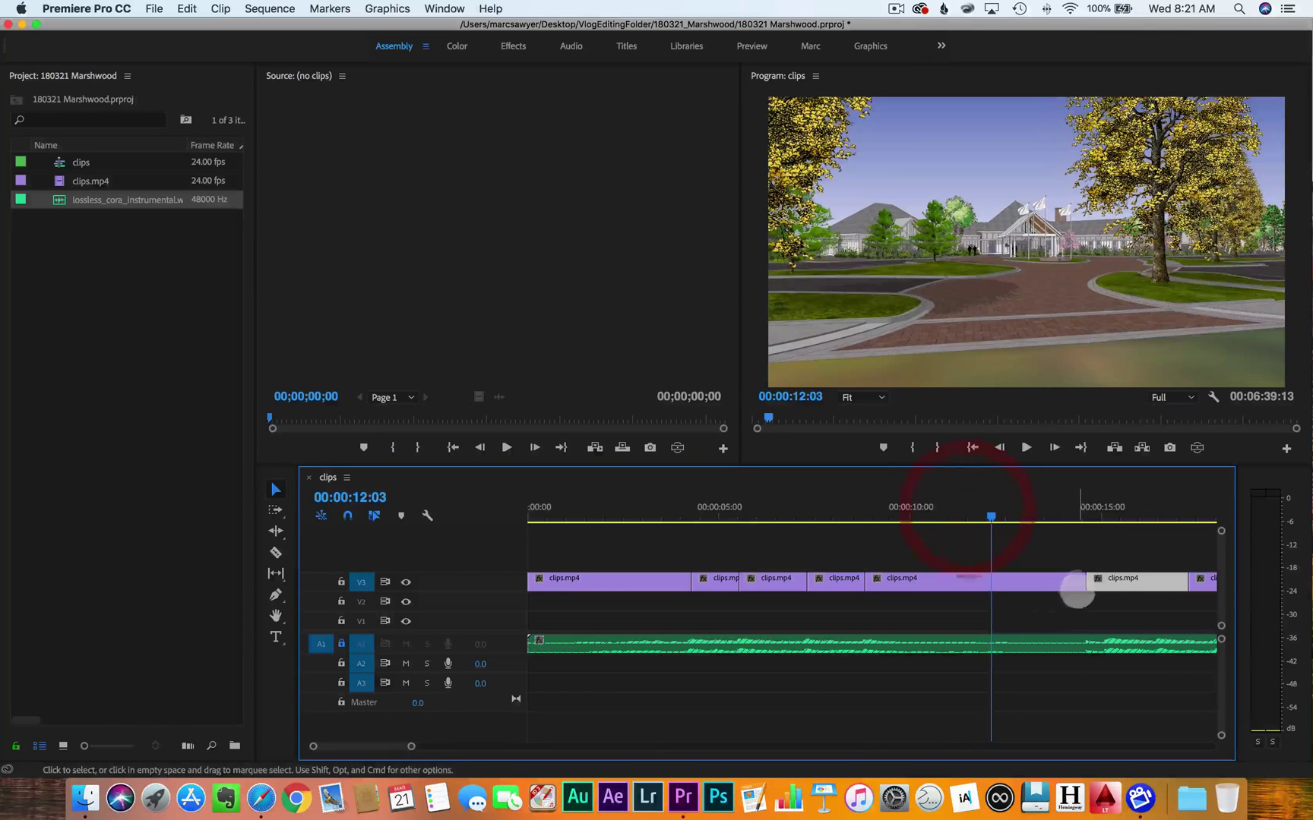
pyautogui.click(1079, 583)
pyautogui.moveTo(1055, 581); pyautogui.dragTo(988, 587)
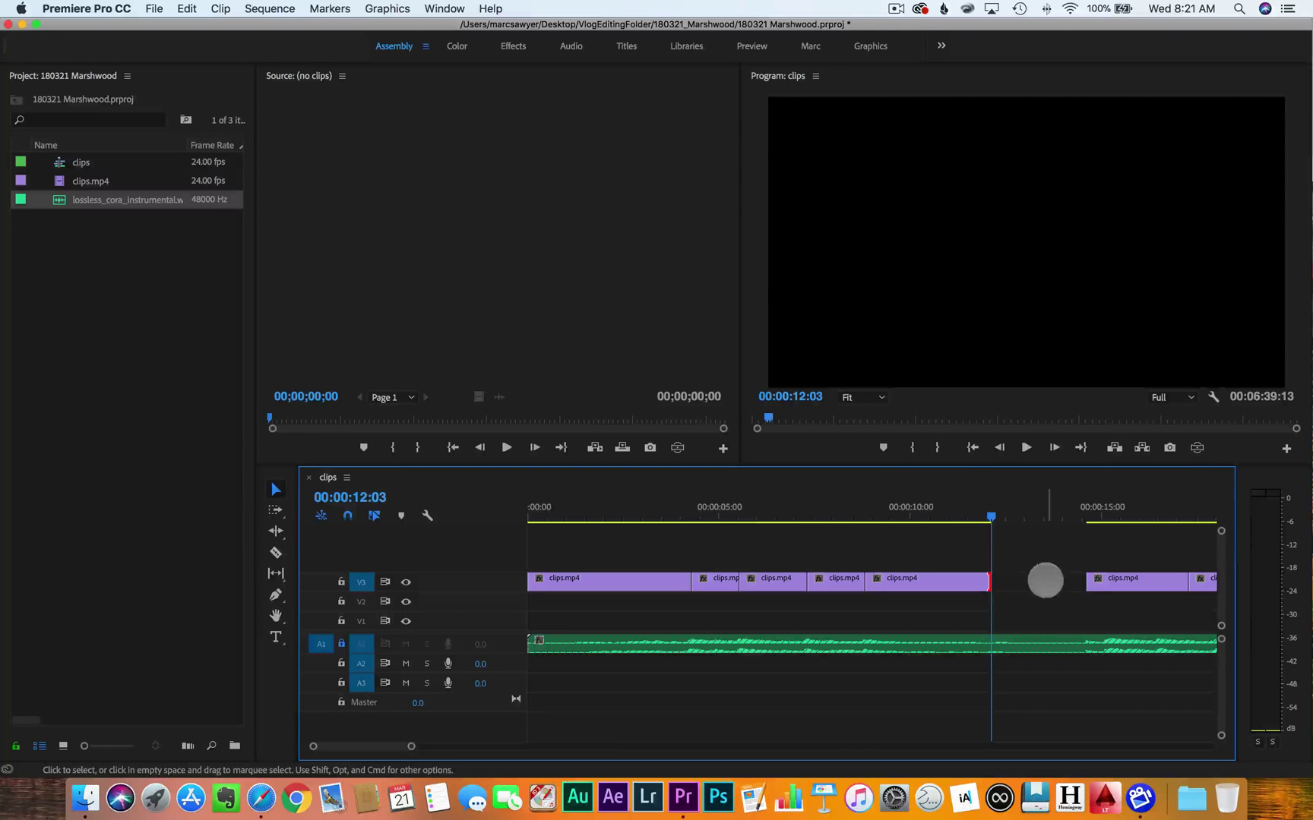
pyautogui.click(1045, 580)
pyautogui.moveTo(1109, 582)
pyautogui.mouseDown()
pyautogui.moveTo(1015, 581)
pyautogui.moveTo(1084, 582)
pyautogui.mouseUp()
# Trim the sixth clip's end to 00:00:14:14, butt the seventh clip against it, and delete the gap that follows
pyautogui.click(1089, 511)
pyautogui.moveTo(1087, 511); pyautogui.dragTo(1085, 510)
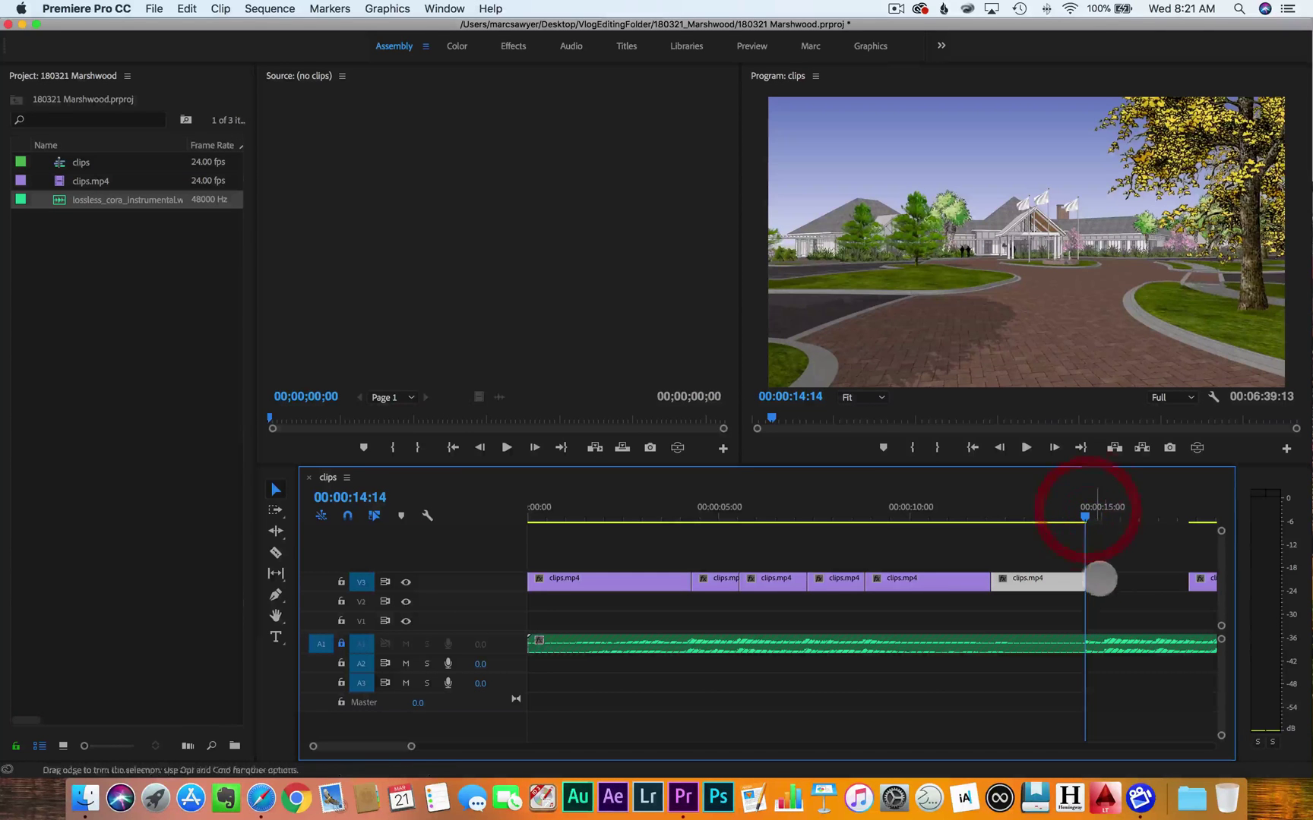
pyautogui.moveTo(1086, 580); pyautogui.dragTo(1089, 580)
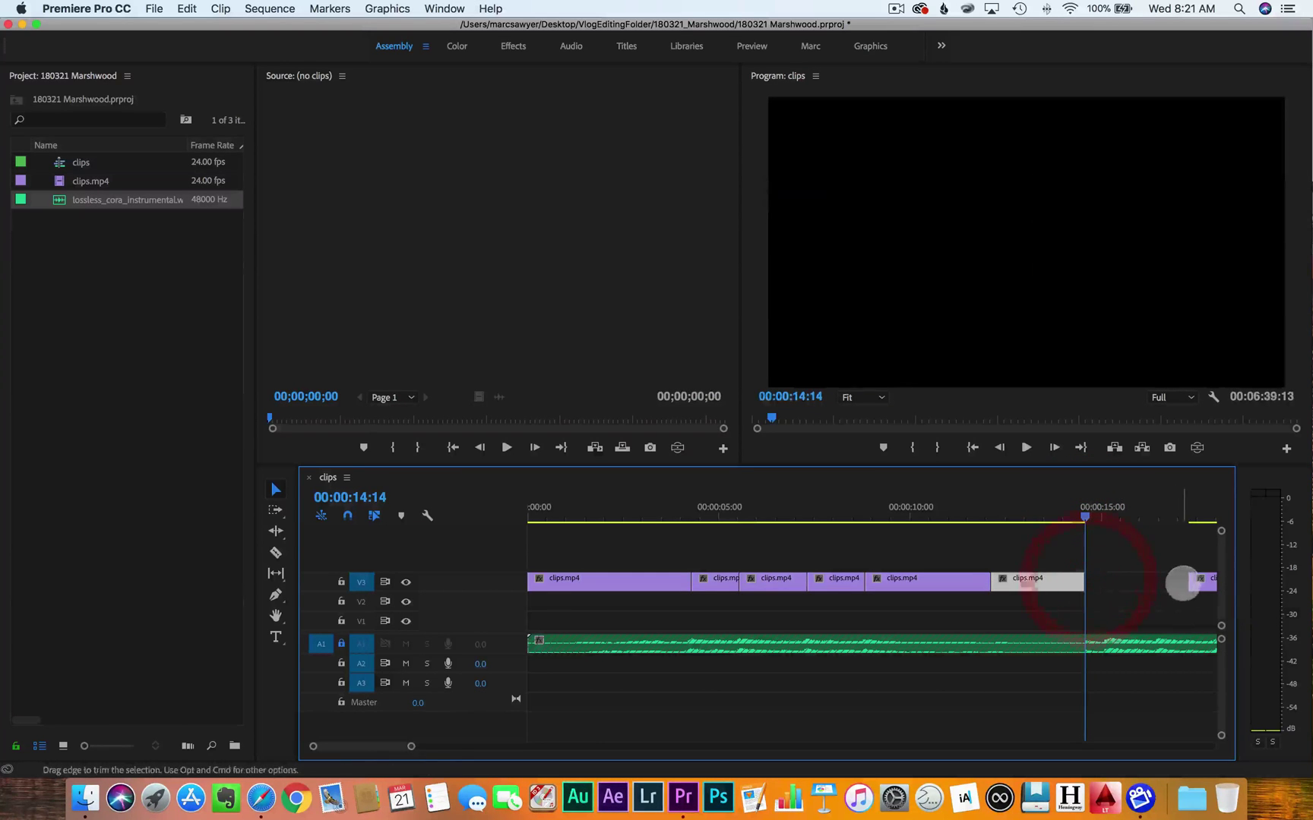
pyautogui.moveTo(1198, 580); pyautogui.dragTo(1101, 581)
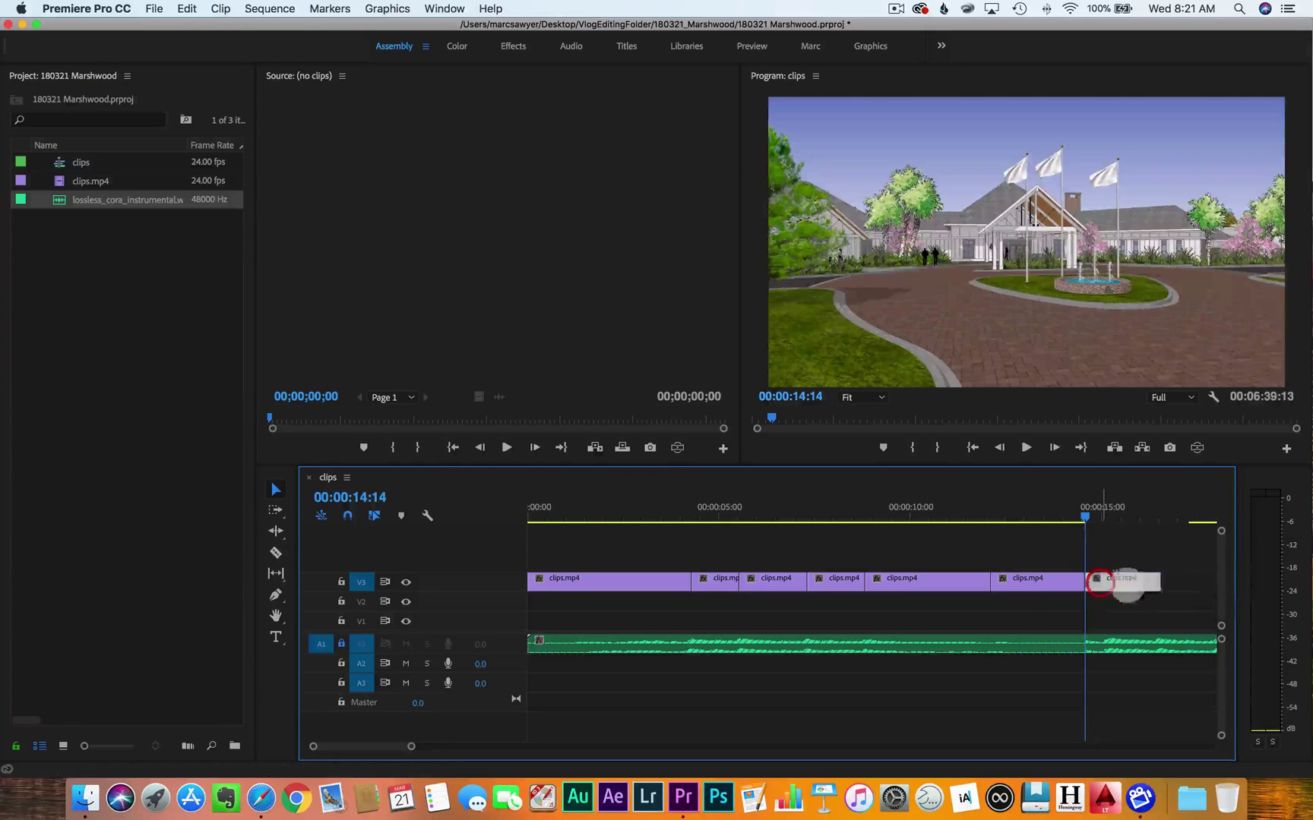
pyautogui.click(1176, 584)
pyautogui.press('BackSpace')
# Play on with the music, ripple-trimming the seventh clip's end at 00:00:16:12 and the eighth's at about 00:00:20:02
pyautogui.moveTo(1089, 508); pyautogui.dragTo(1022, 508)
pyautogui.press('space')
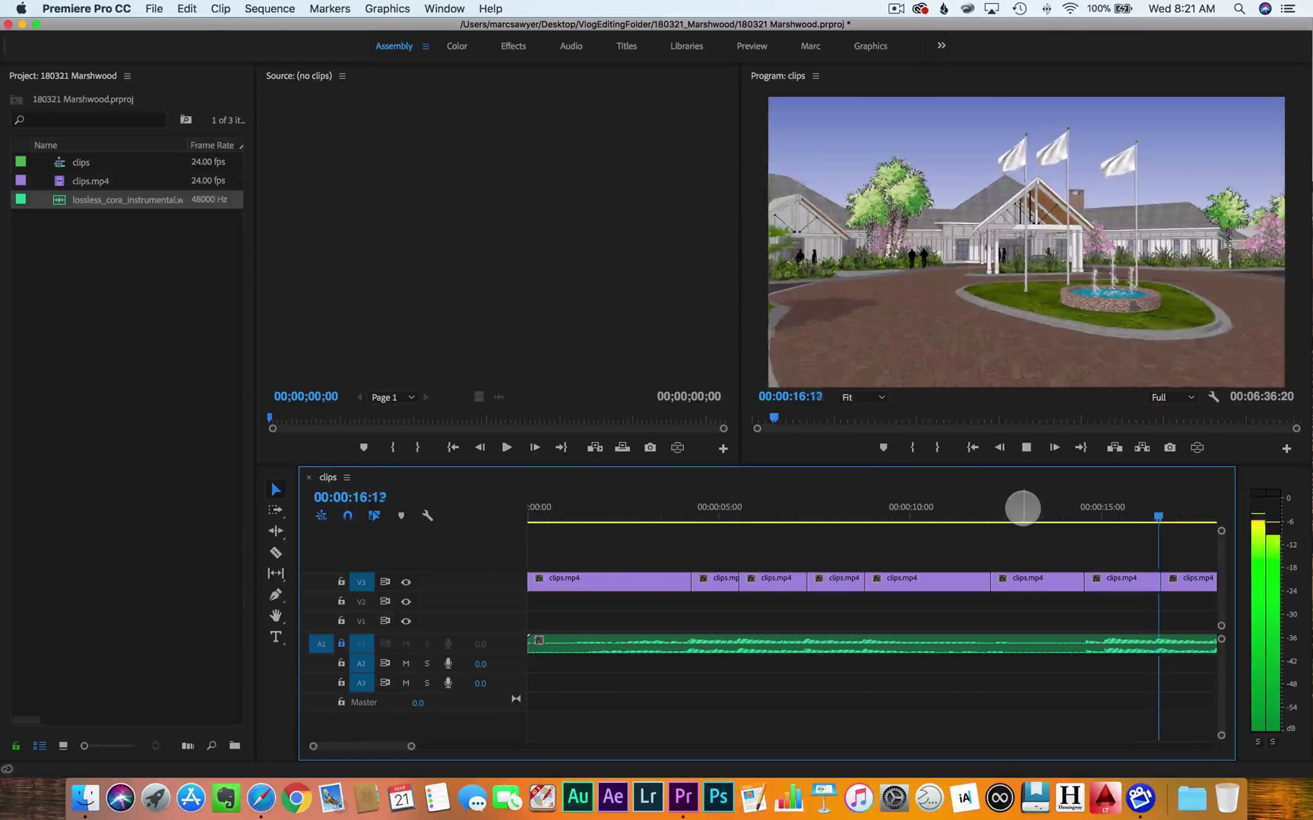
pyautogui.press('space')
pyautogui.click(1172, 514)
pyautogui.hscroll(-5, 879, 504)
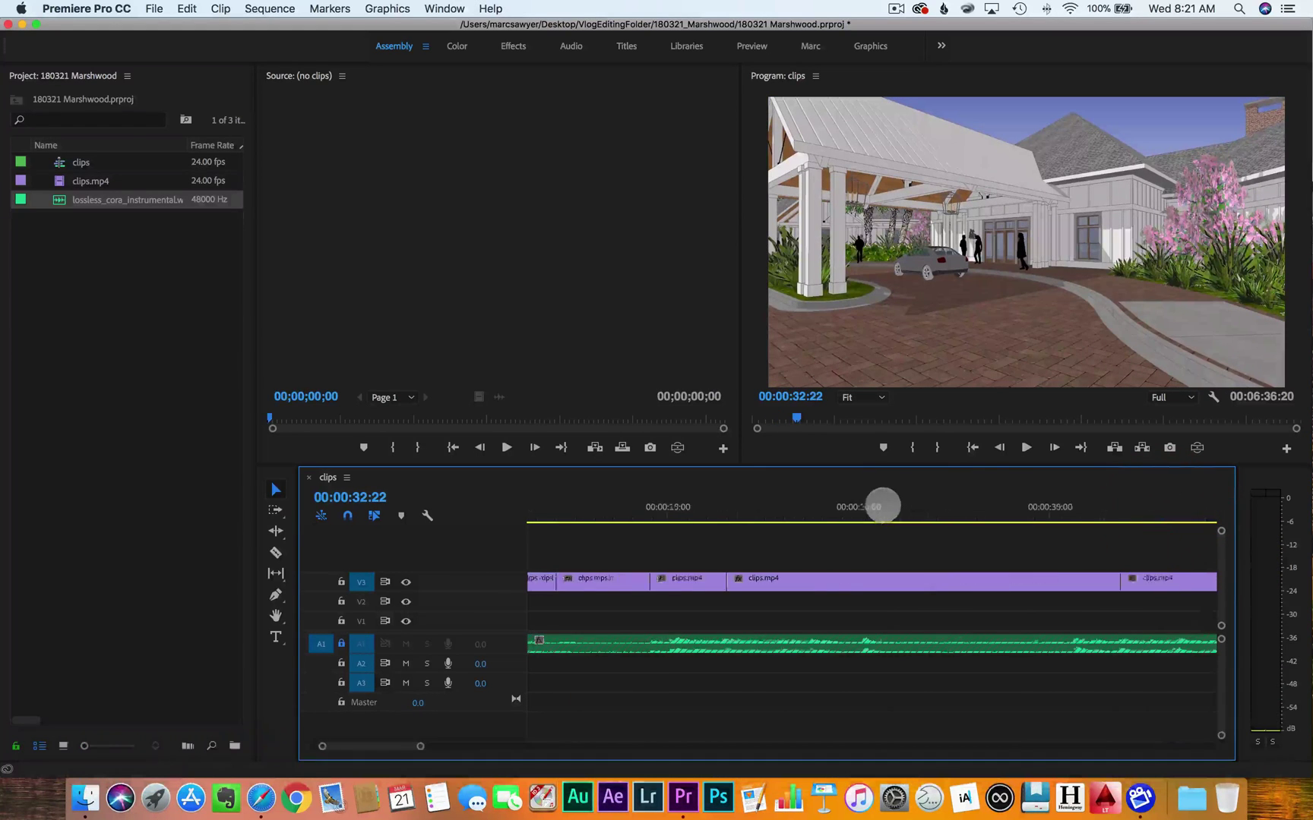
pyautogui.click(788, 502)
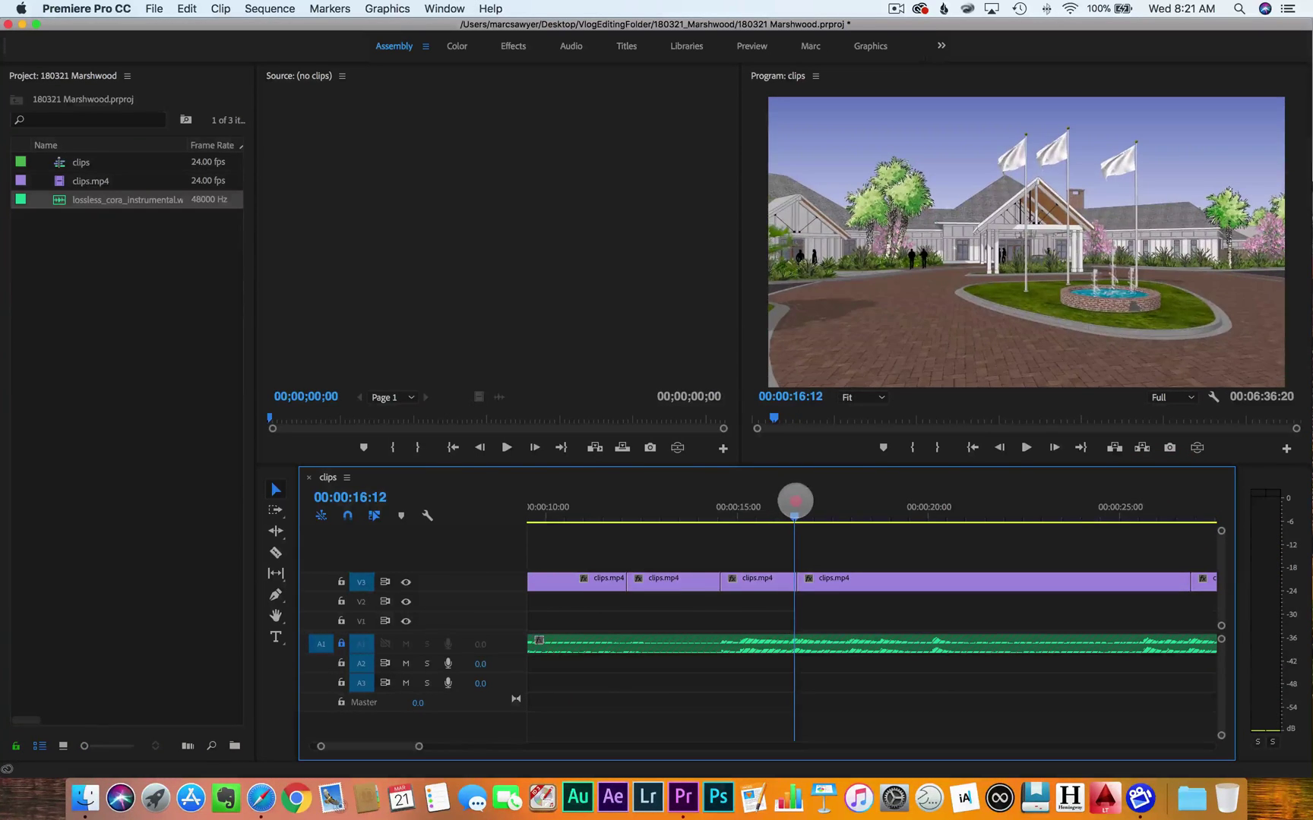
pyautogui.press('w')
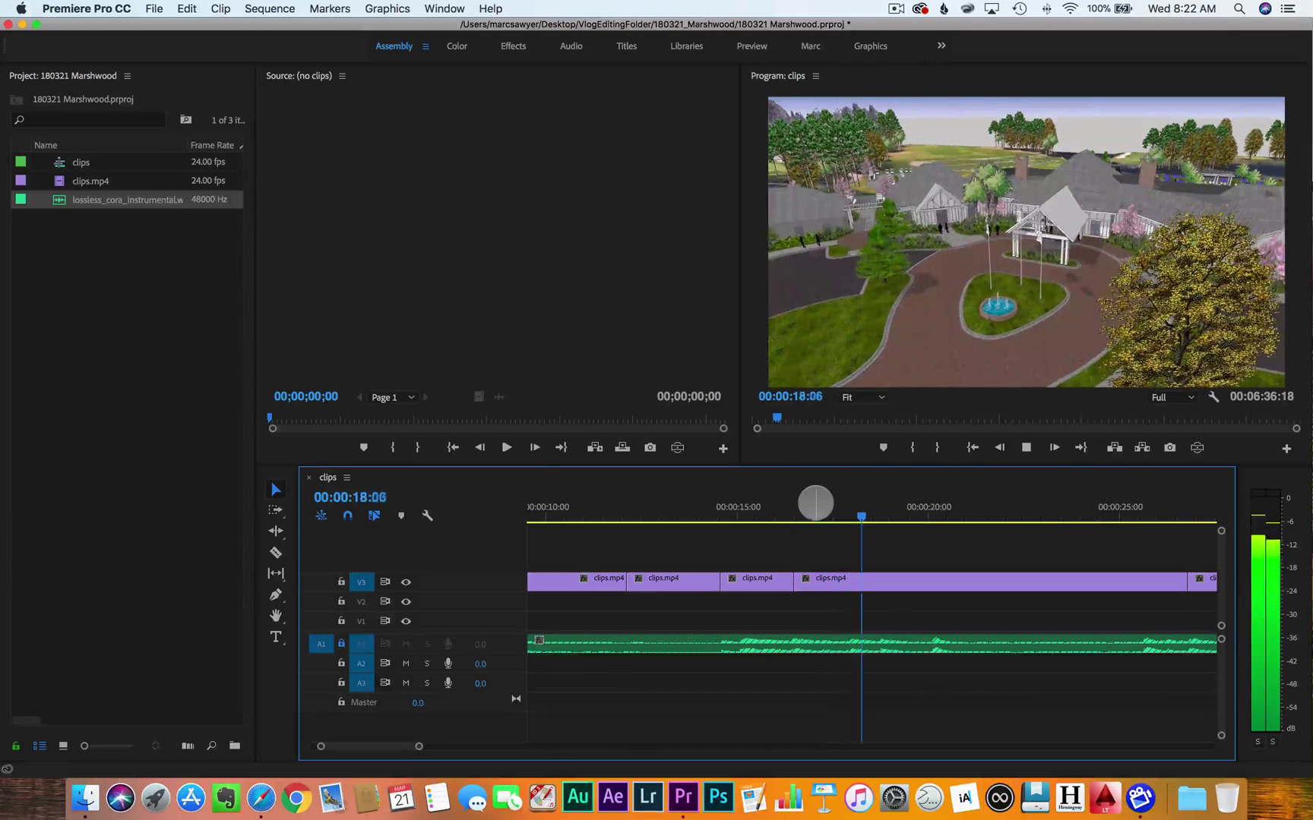
pyautogui.press('w')
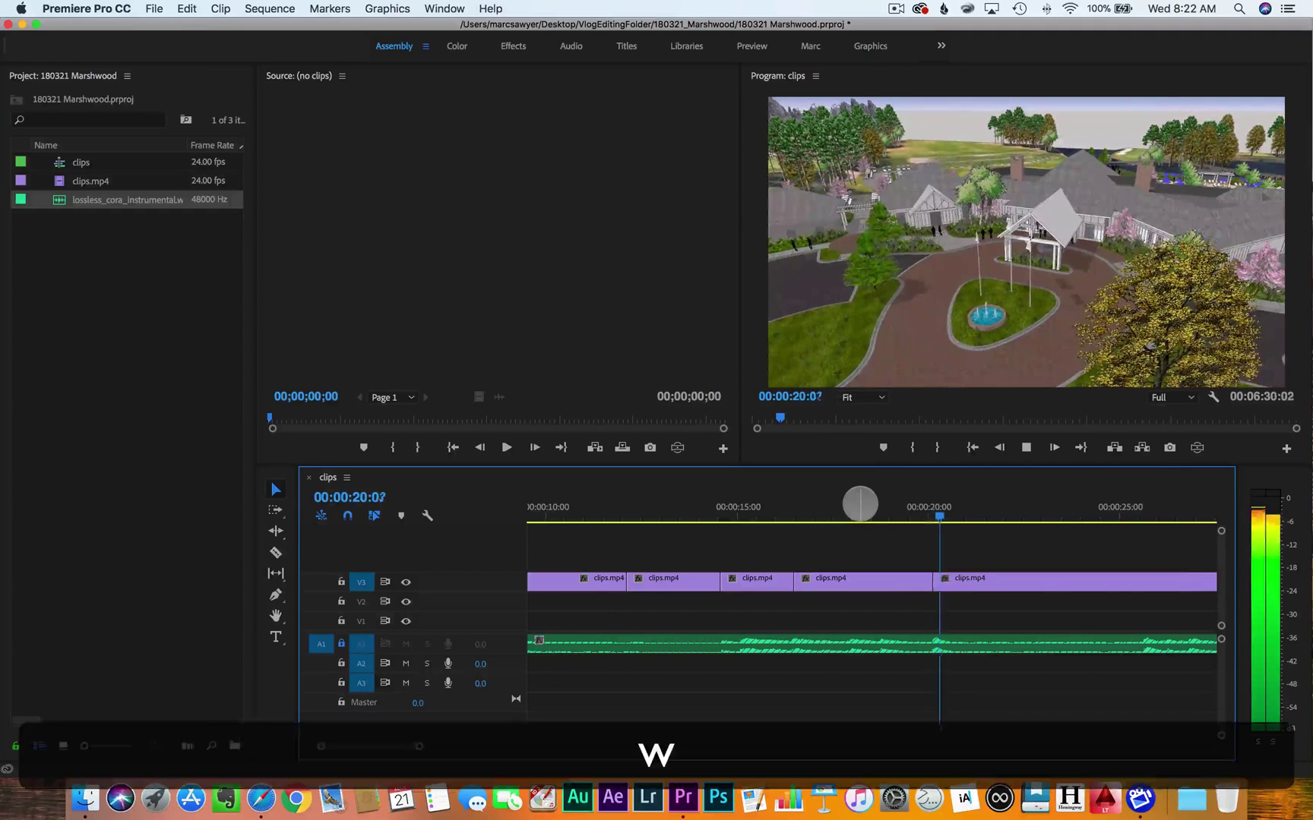
pyautogui.press('space')
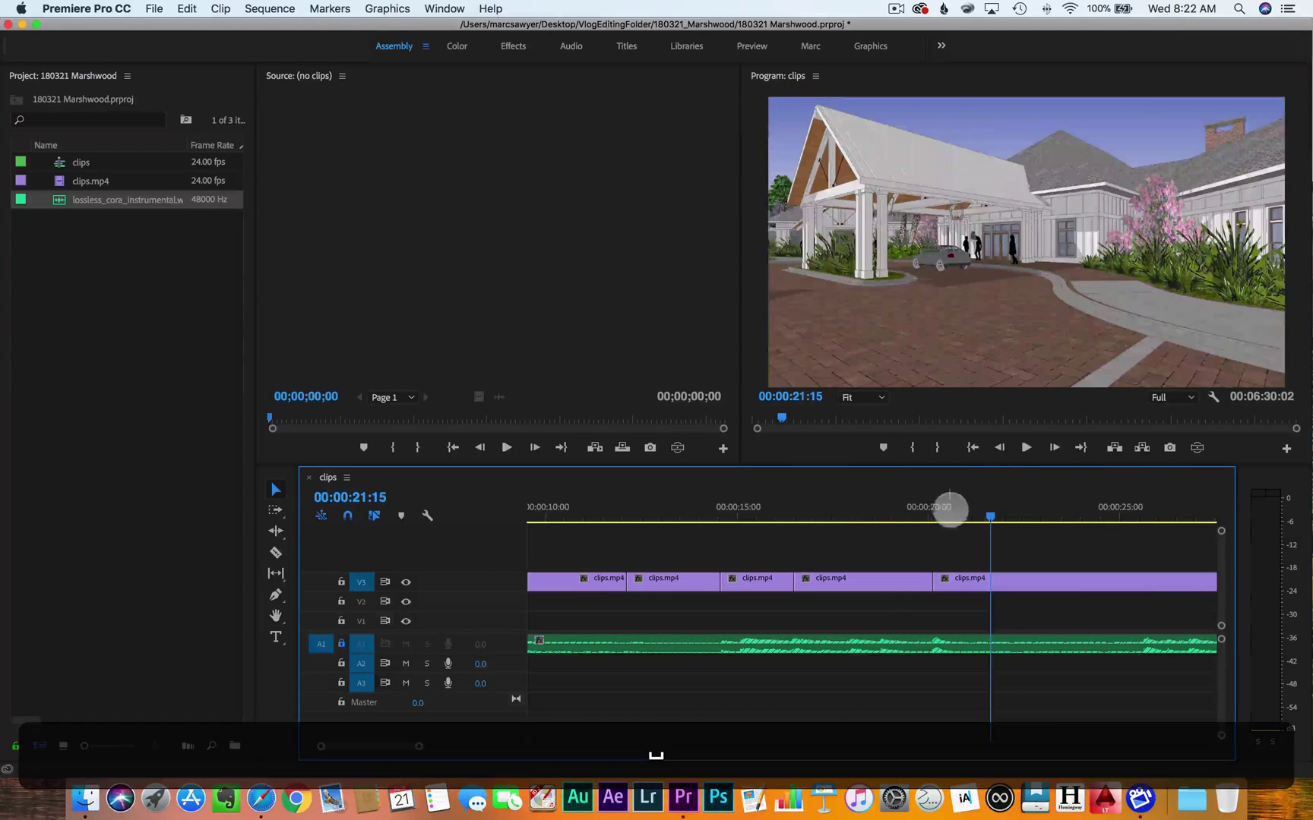
# Play on with the music, ripple-trimming the ninth clip's end at about 00:00:25:15 and the tenth's at about 00:00:30:02
pyautogui.moveTo(950, 508); pyautogui.dragTo(806, 508)
pyautogui.press('space')
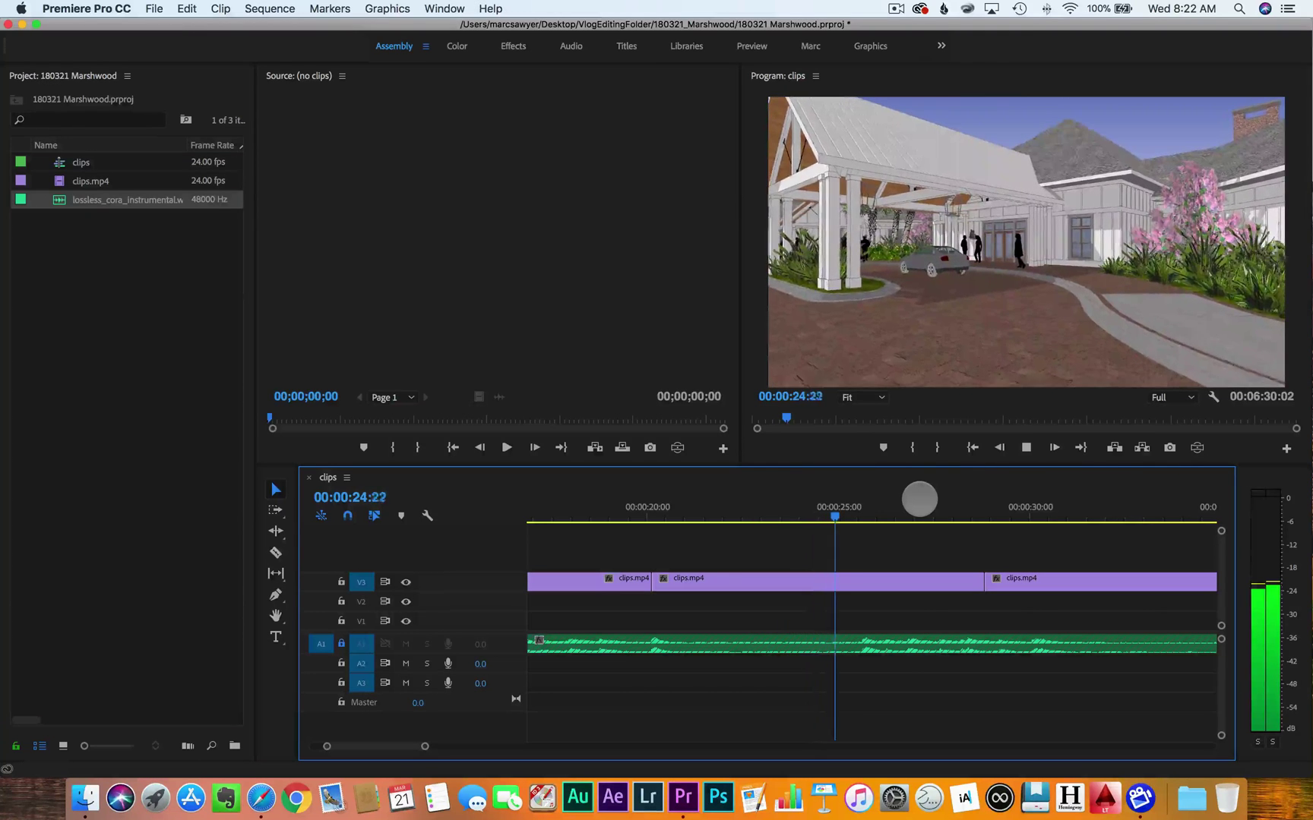
pyautogui.press('w')
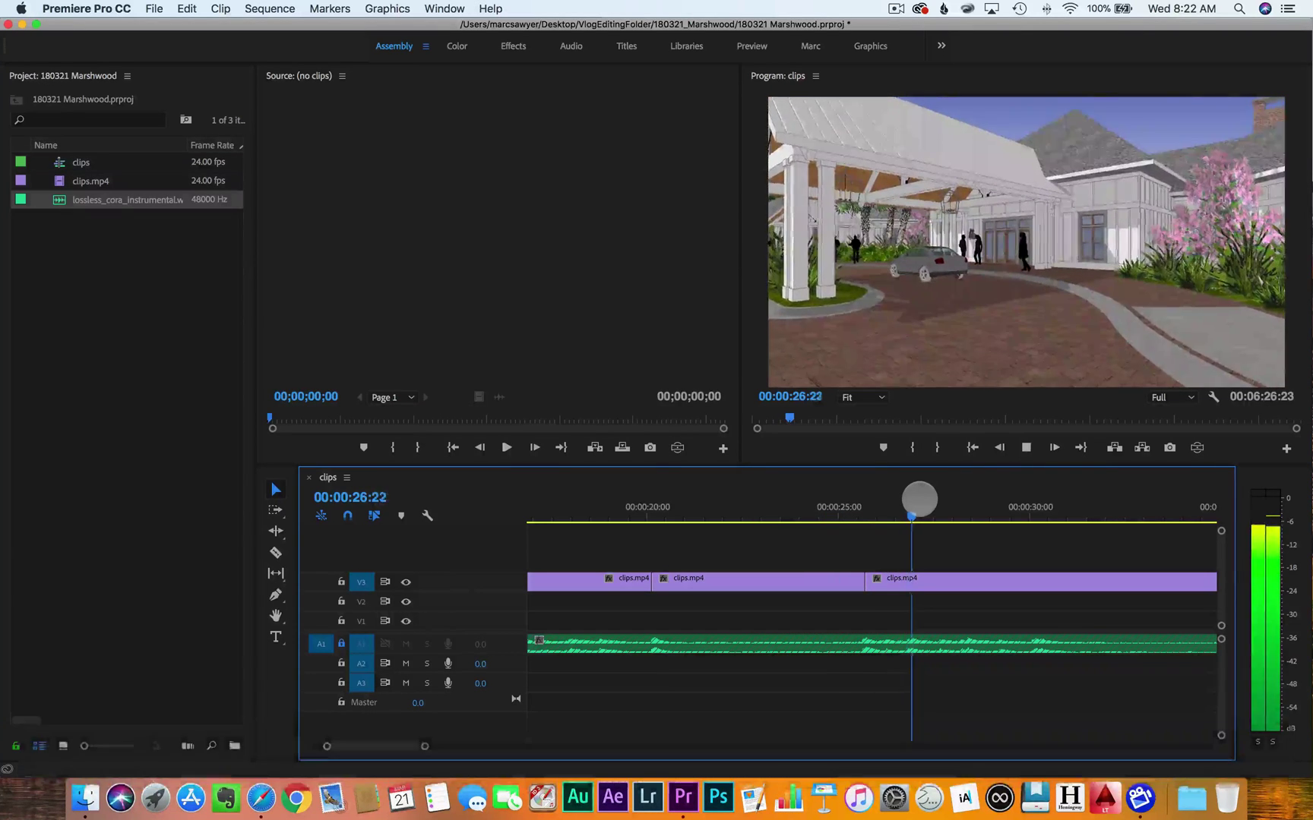
pyautogui.press('space')
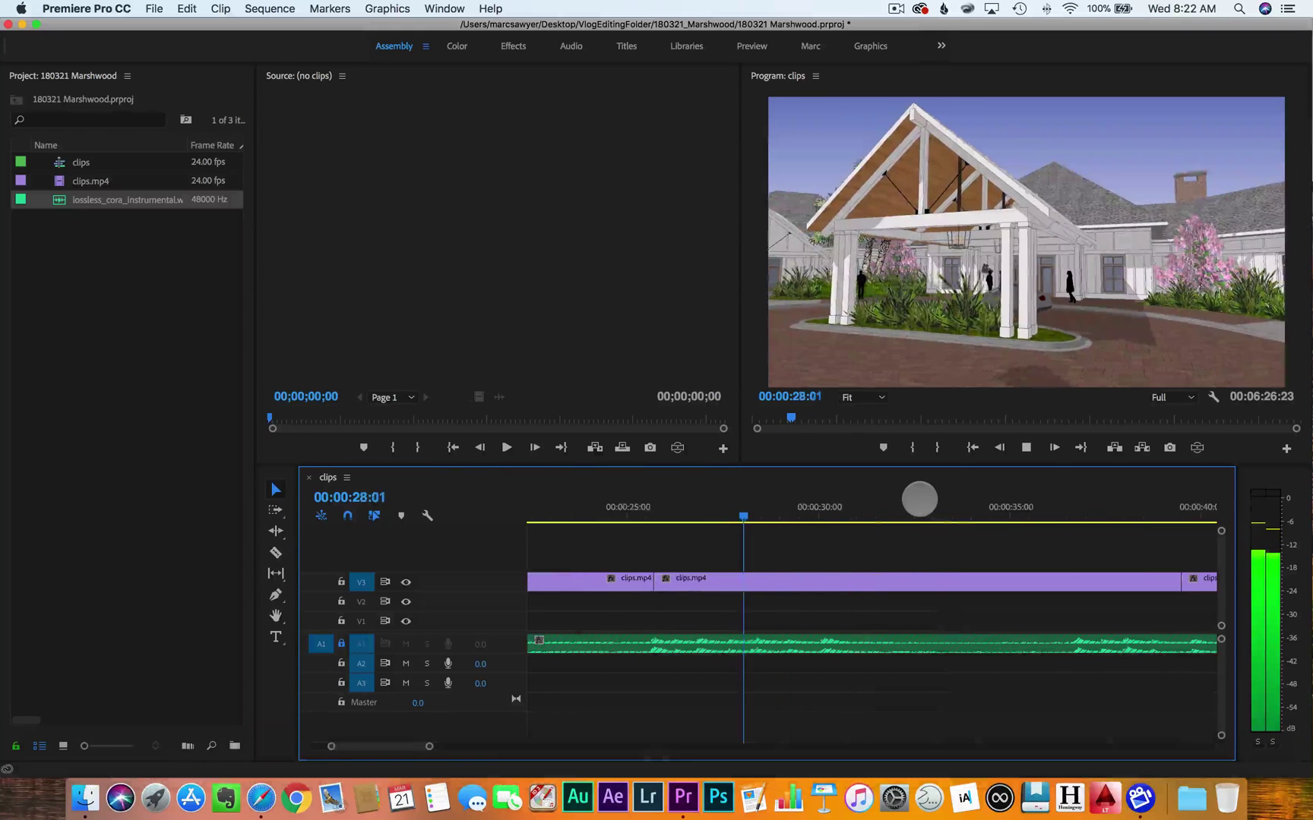
pyautogui.press('space')
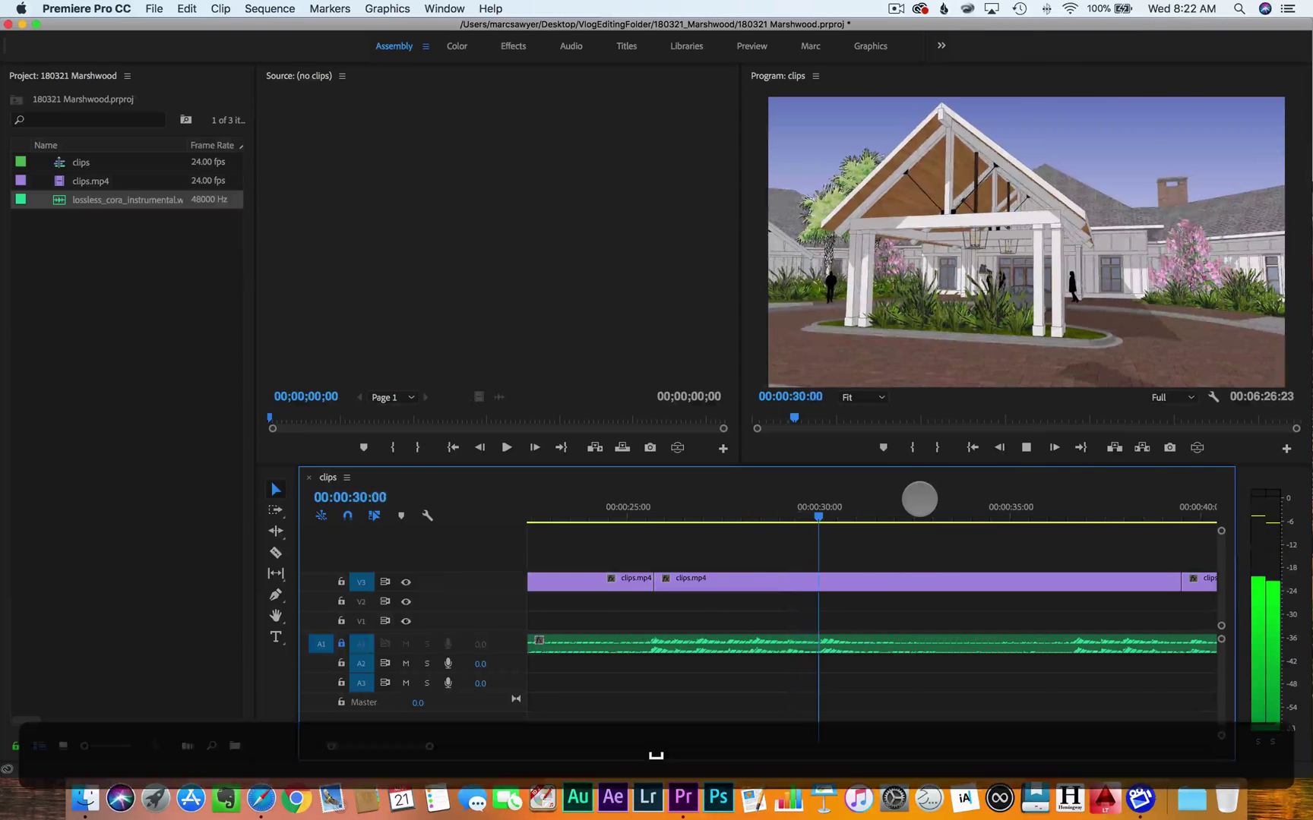
pyautogui.press('Right')
pyautogui.press('Right')
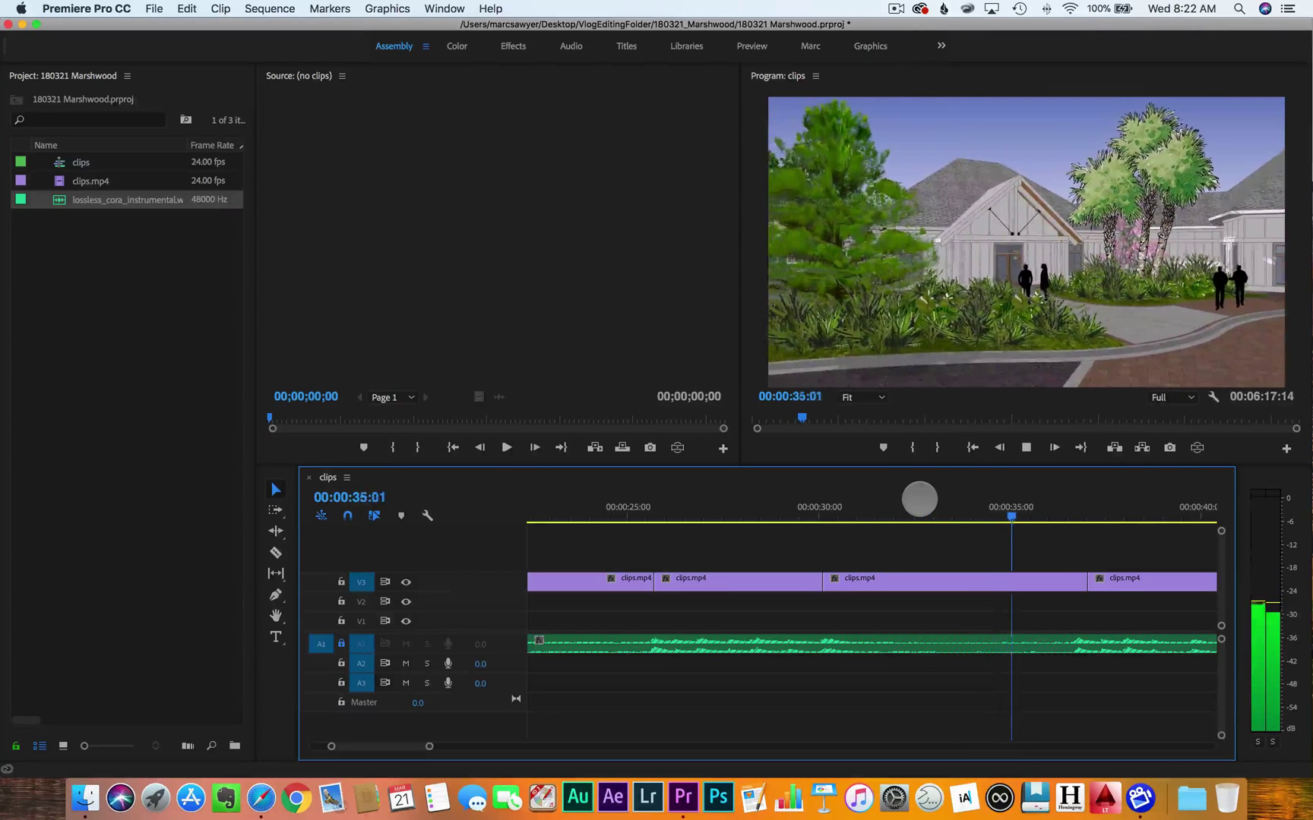
# Ripple-trim the eleventh clip's end at about 00:00:36:19 and the twelfth's at about 00:00:39:20, on the beat
pyautogui.press('w')
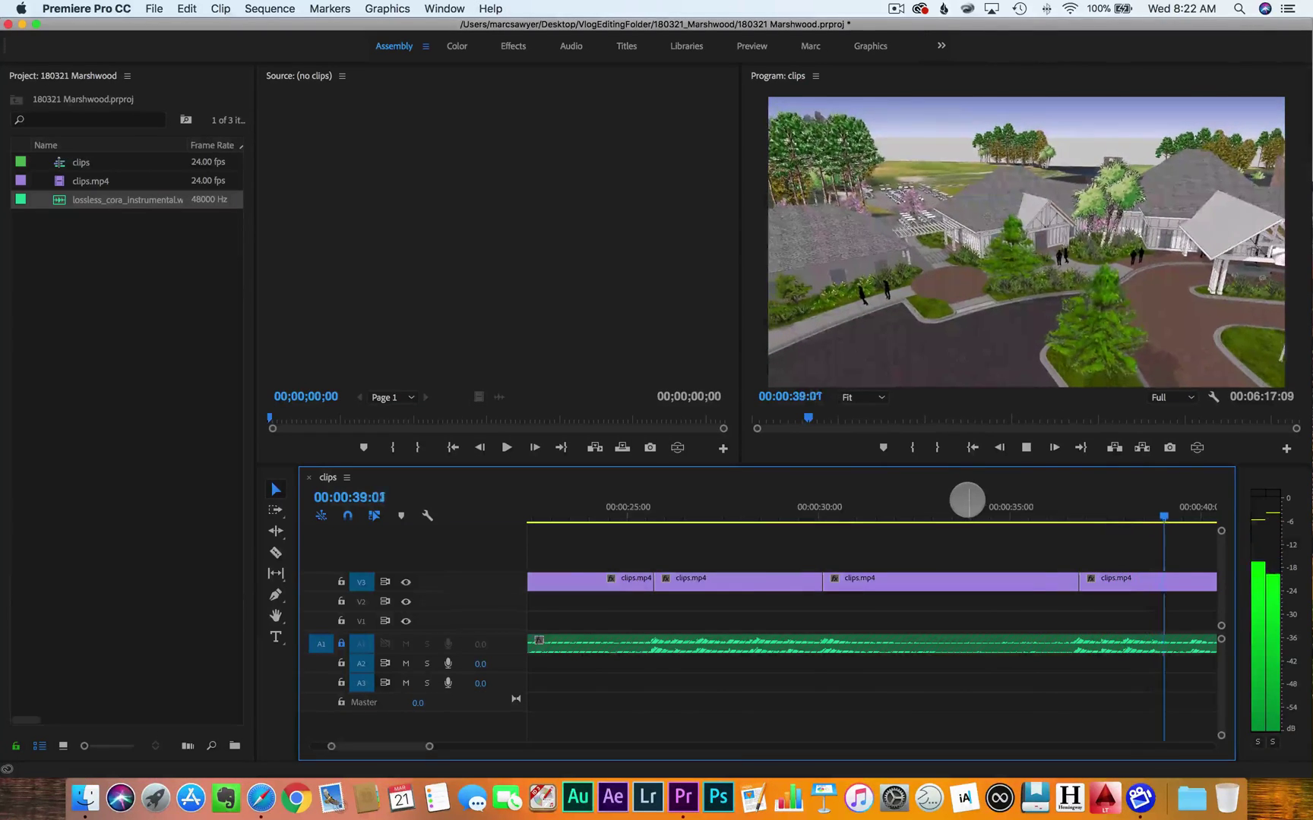
pyautogui.press('w')
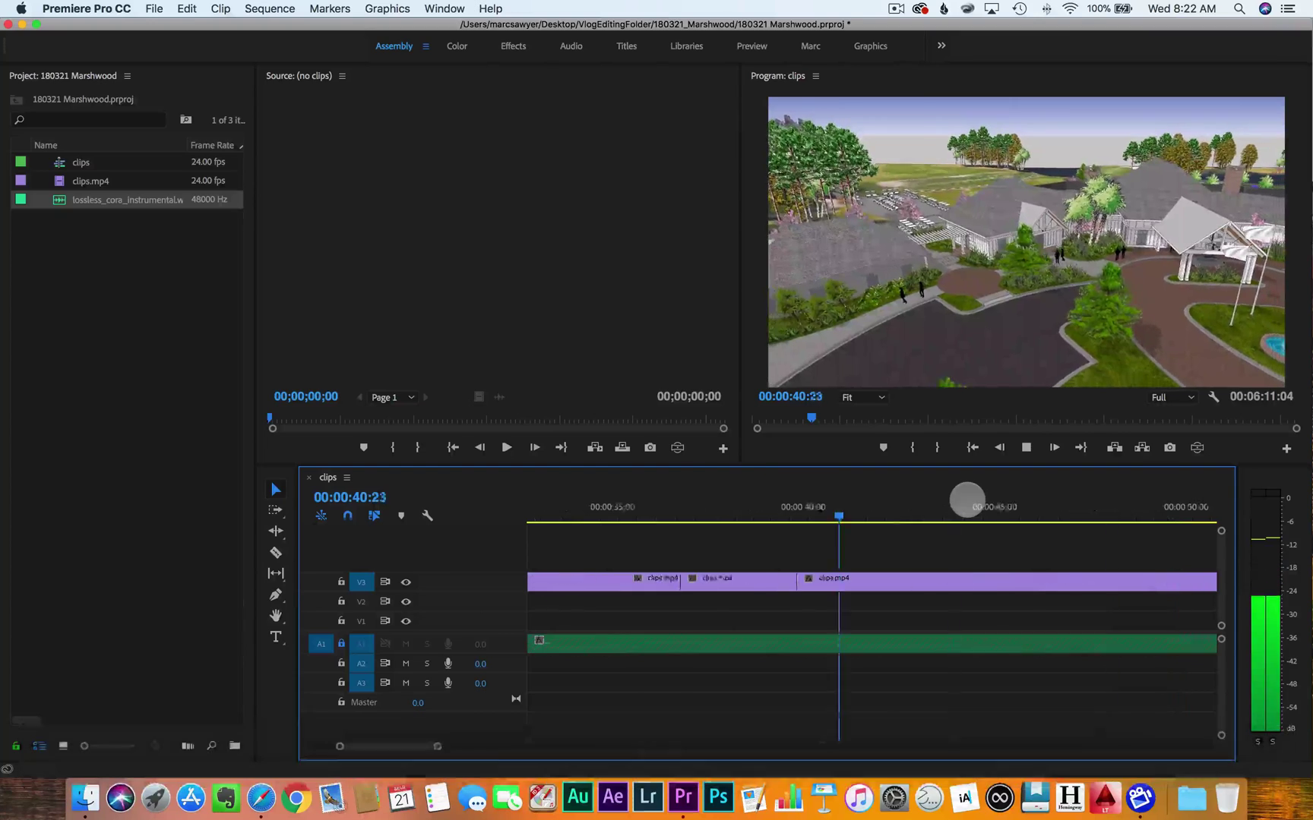
pyautogui.press('space')
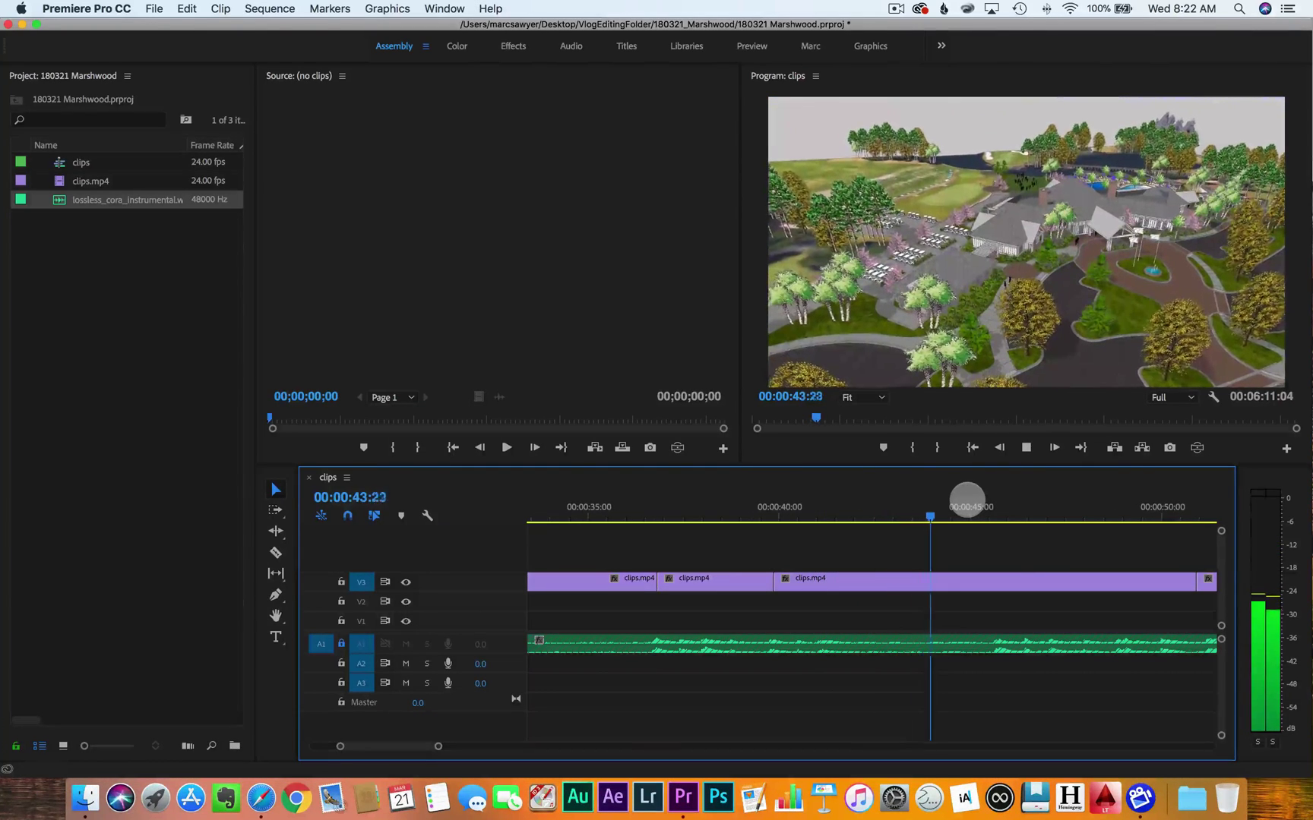
# Ripple-trim the thirteenth clip's end at about 00:00:45:15 and the fourteenth's at about 00:00:47:03 during playback
pyautogui.press('w')
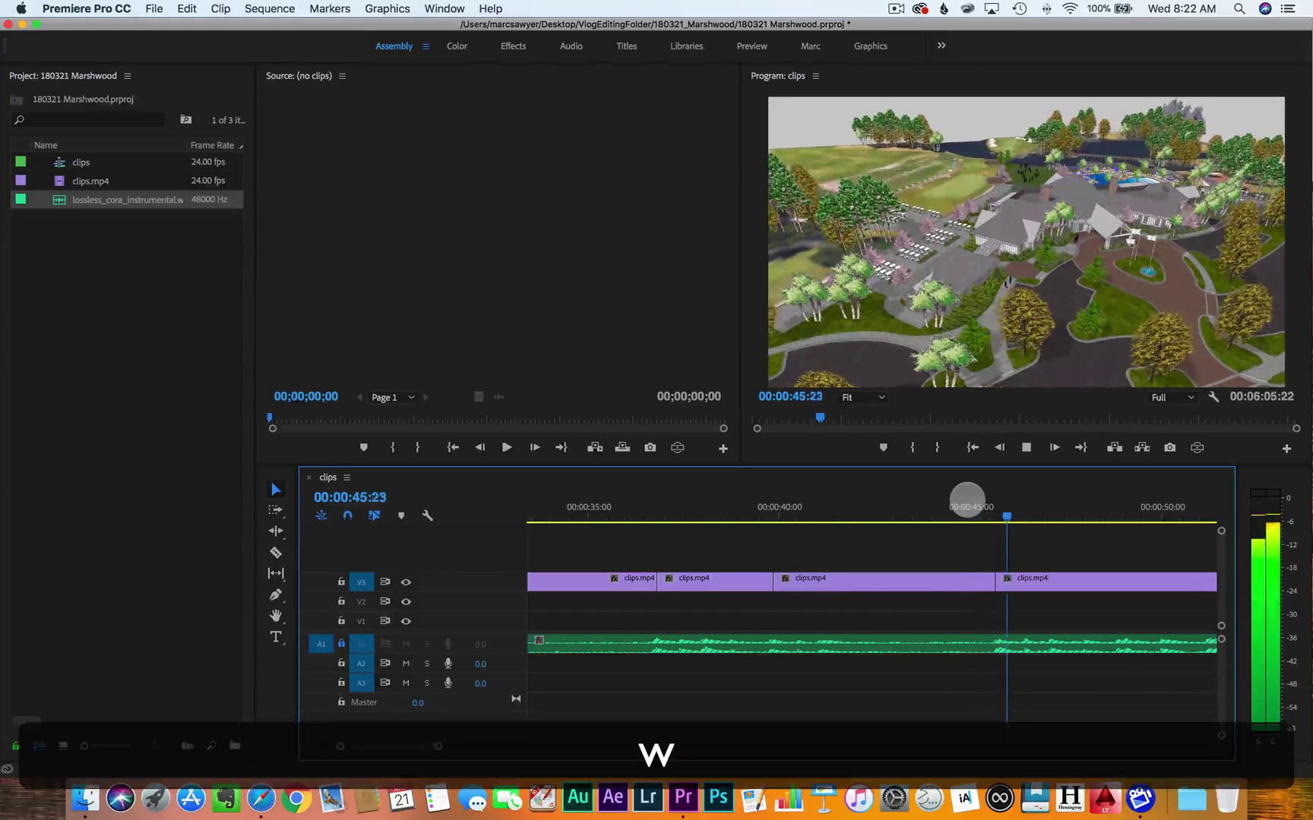
pyautogui.press('w')
pyautogui.press('space')
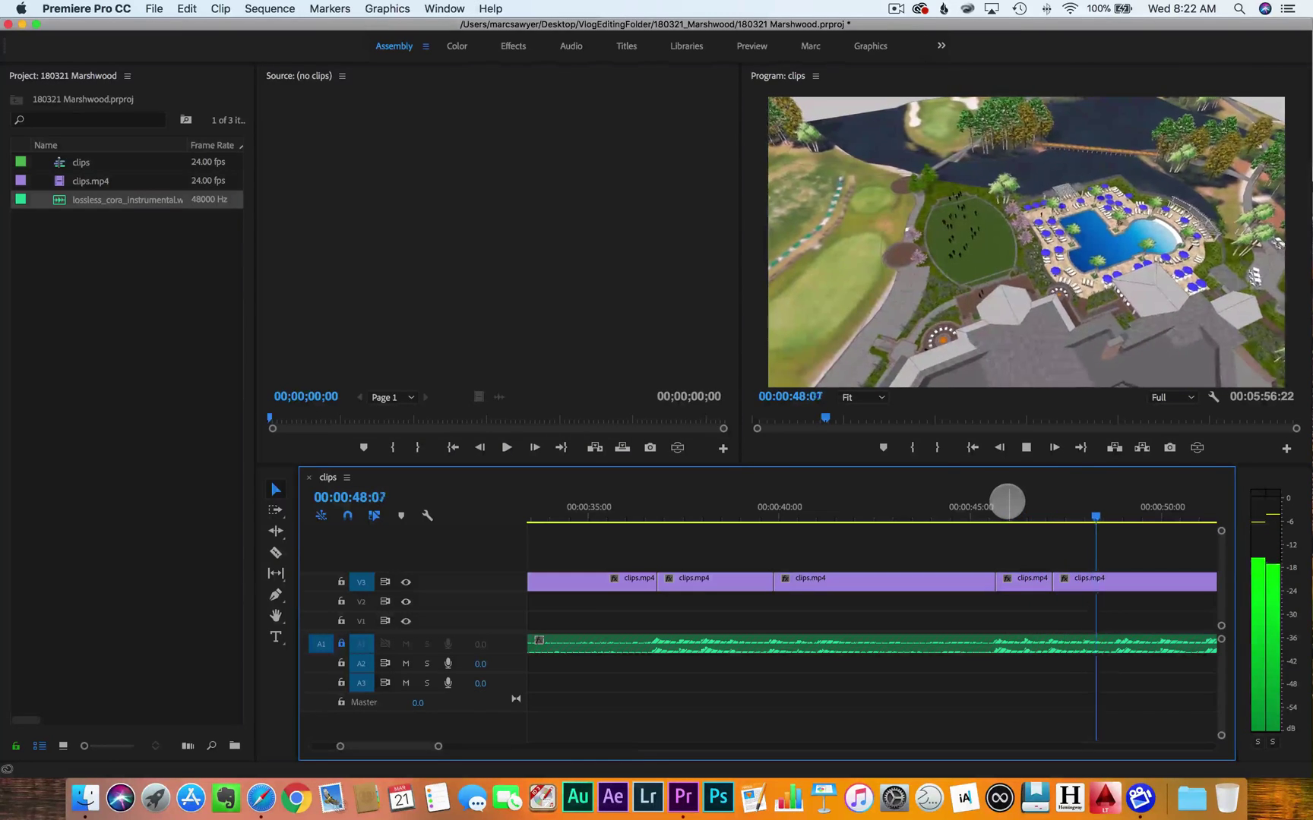
# Ripple-trim the fifteenth clip's end at about 00:00:48:21 and the sixteenth's at about 00:00:51:03, following the music
pyautogui.press('w')
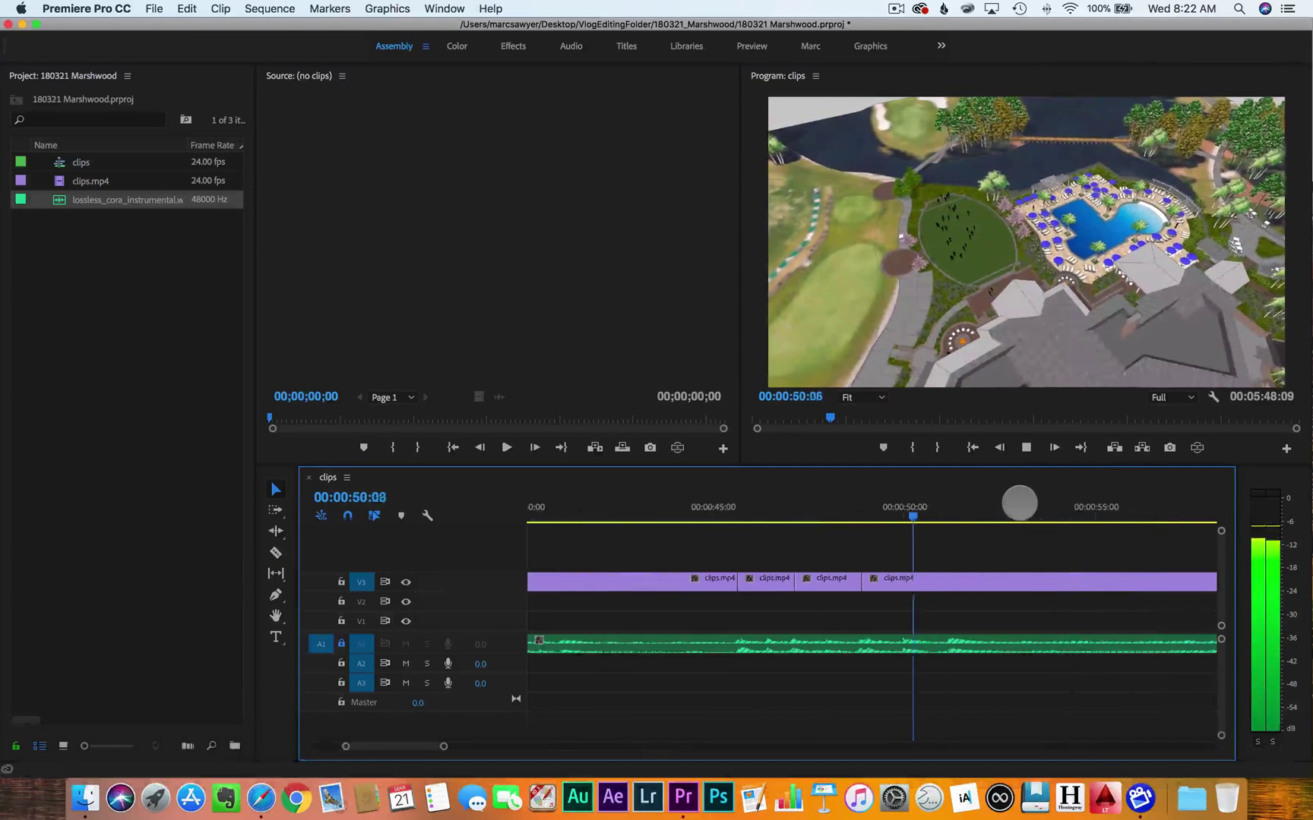
pyautogui.press('w')
pyautogui.press('space')
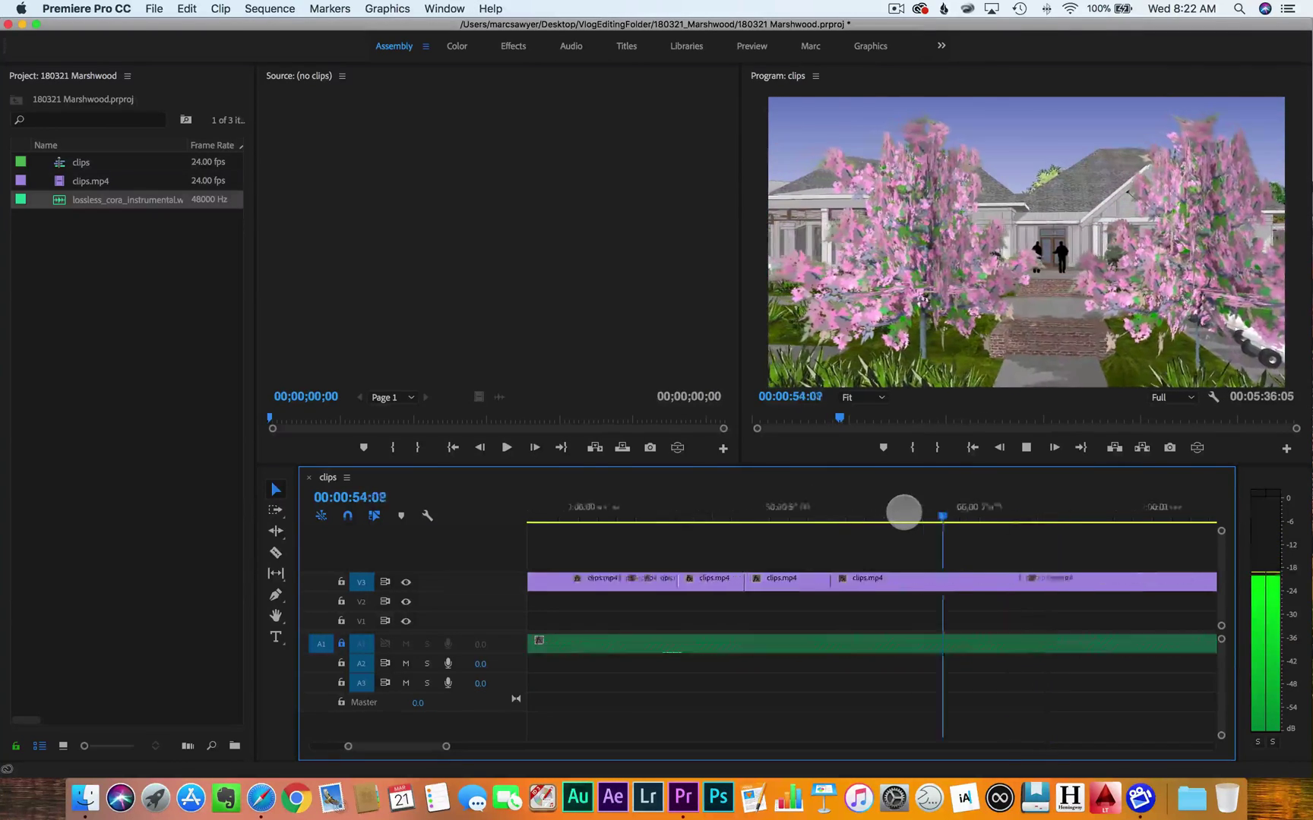
# Replay the passage around 00:00:50:00 to hear the beat and ripple-trim the seventeenth clip's end at about 00:00:52:11
pyautogui.click(904, 512)
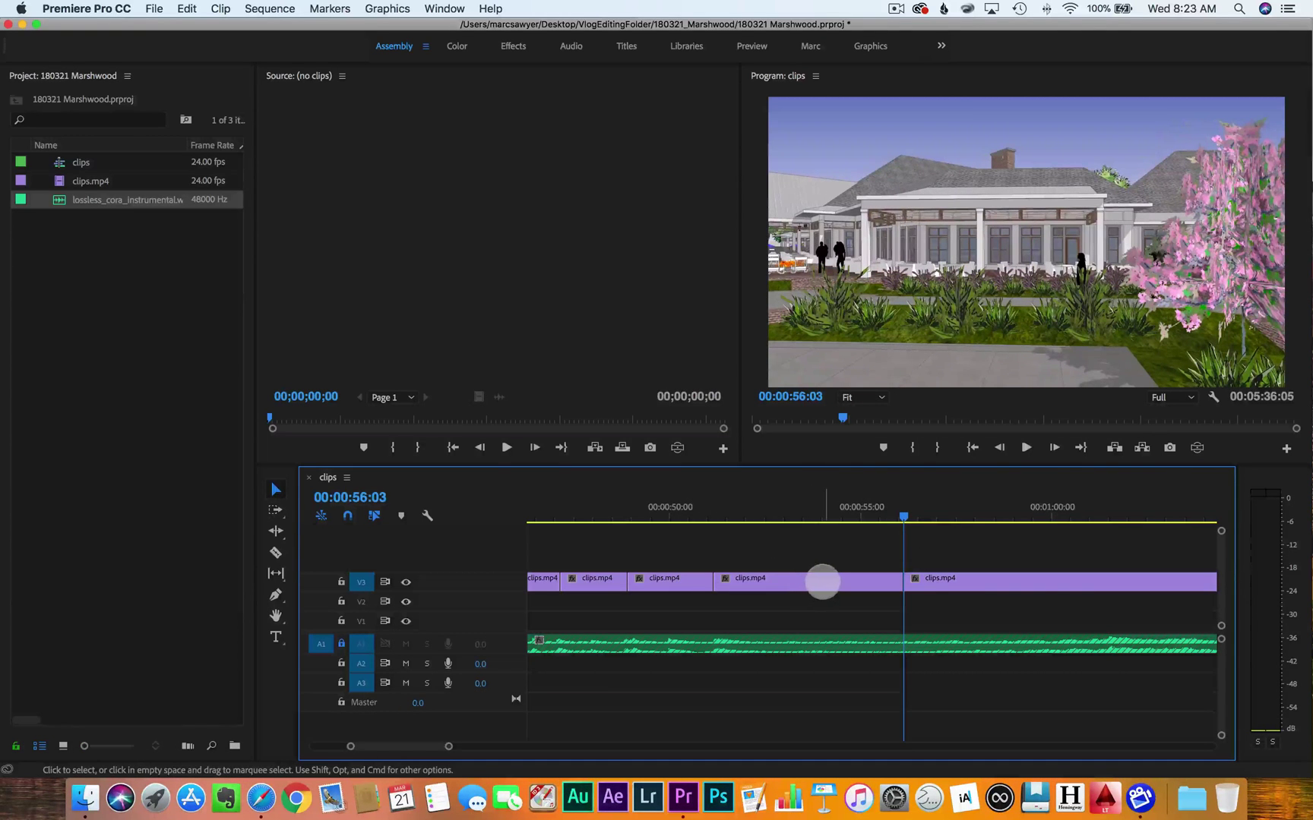
pyautogui.press('space')
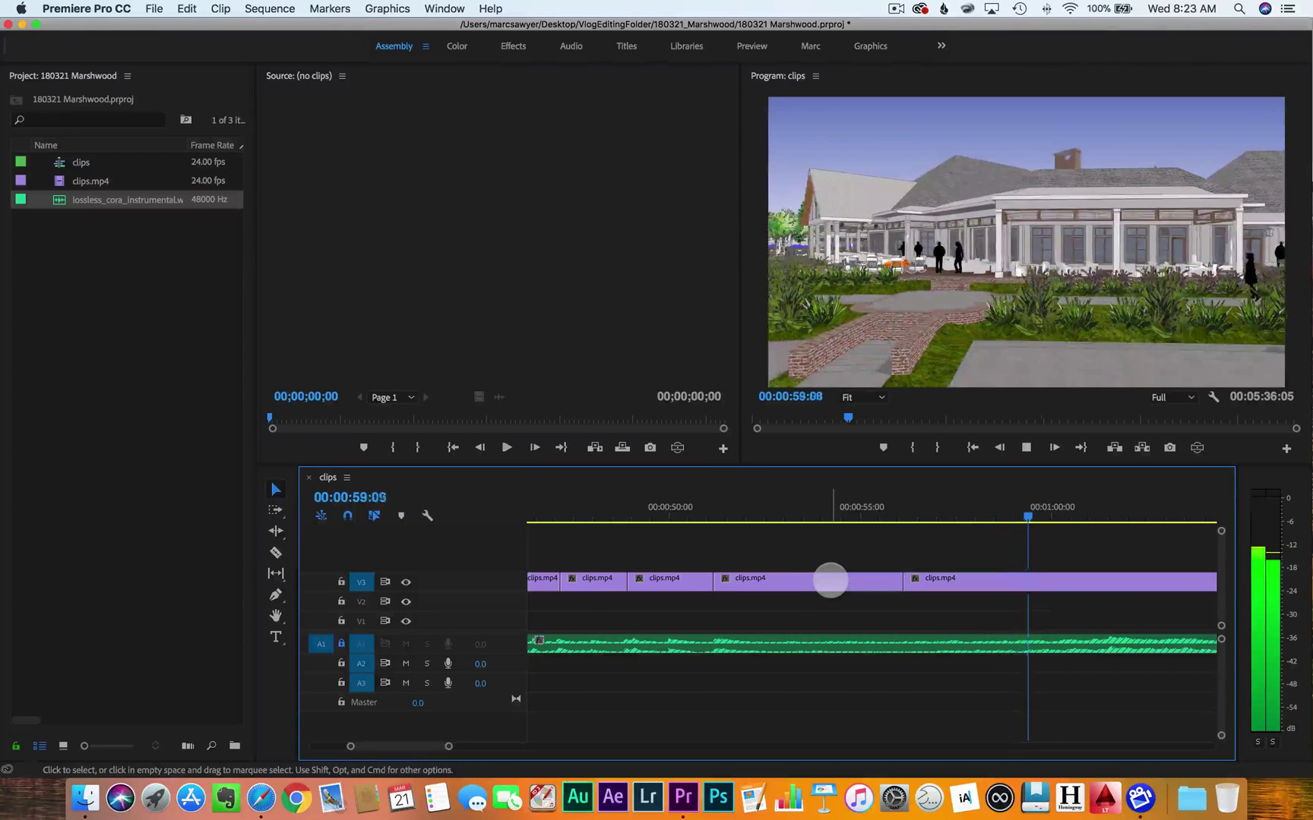
pyautogui.click(666, 507)
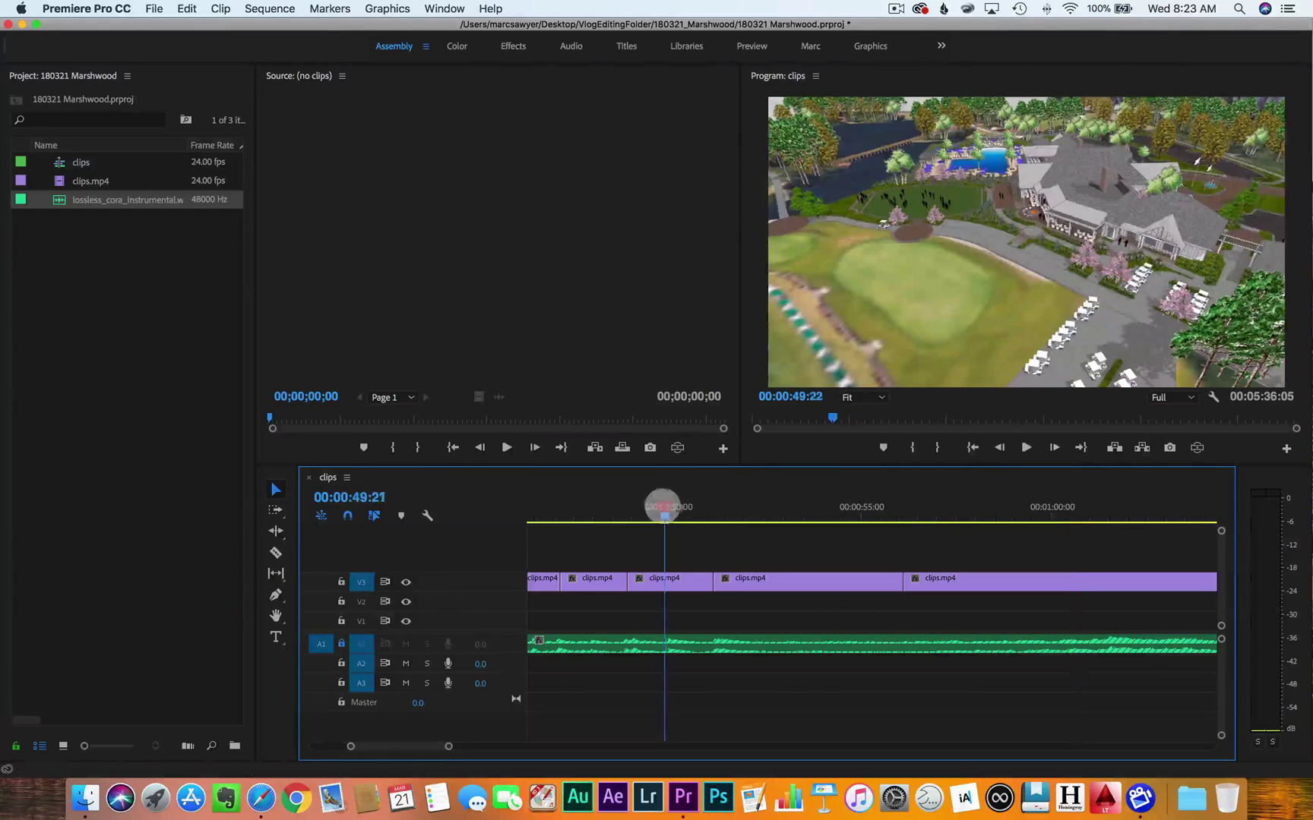
pyautogui.click(601, 505)
pyautogui.press('space')
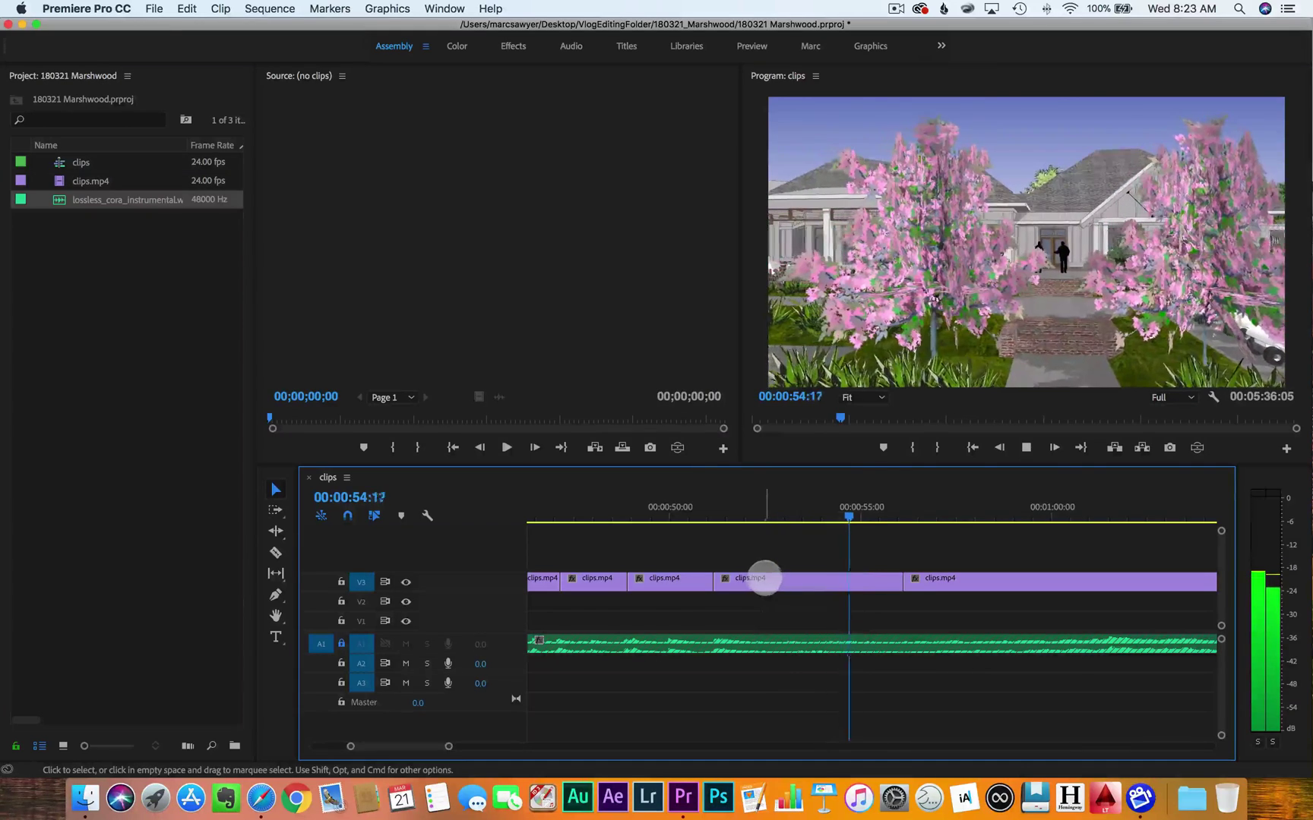
pyautogui.moveTo(795, 506); pyautogui.dragTo(693, 502)
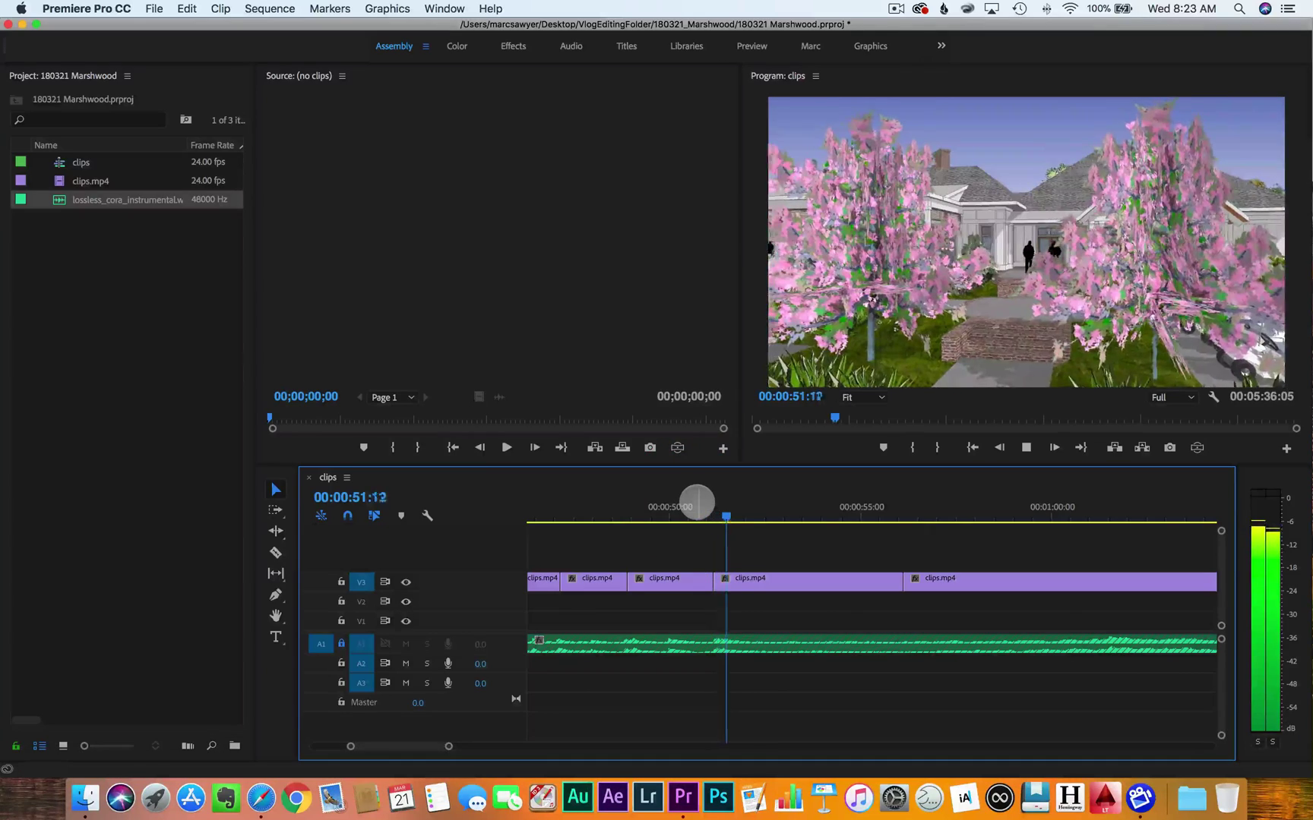
pyautogui.press('w')
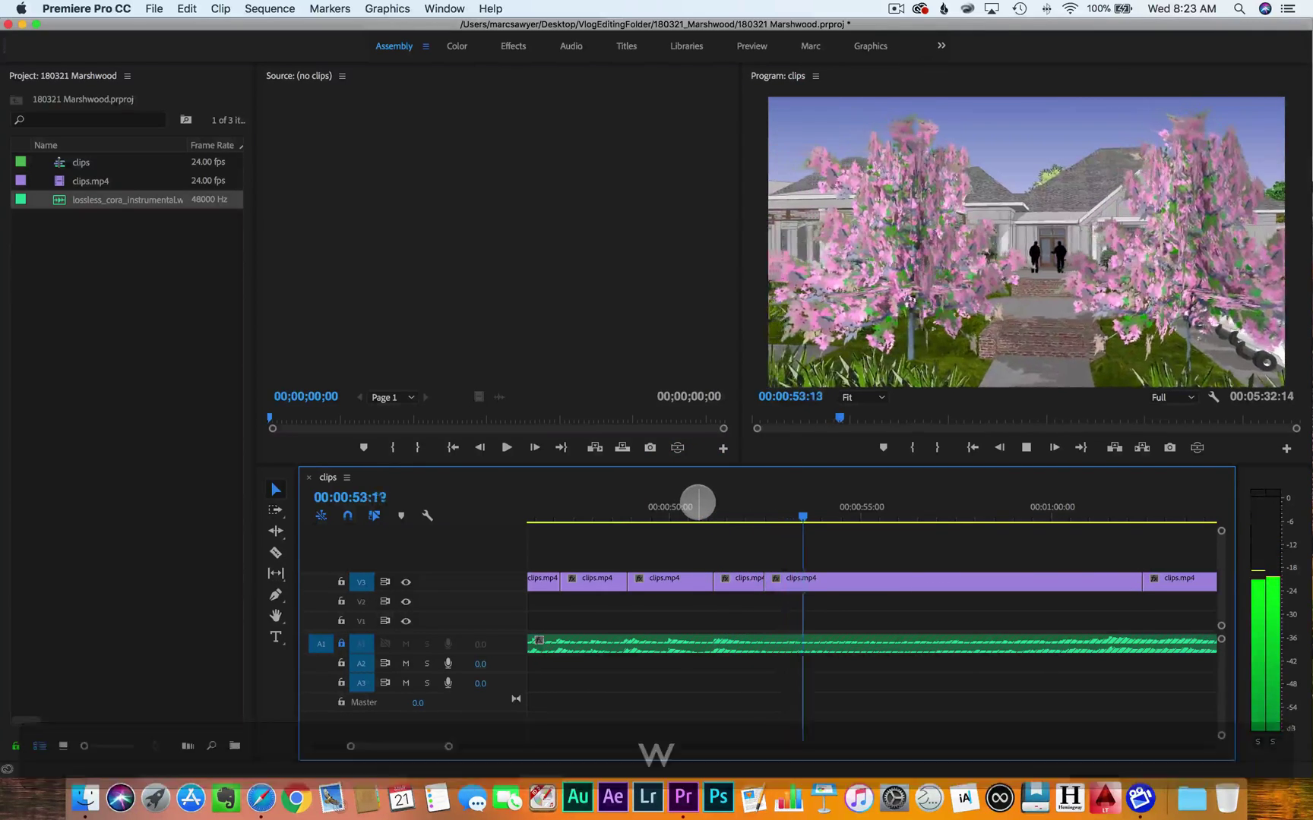
# Play to 00:01:00:11 and trim the eighteenth clip's end back to that point, leaving the following clip in place
pyautogui.press('space')
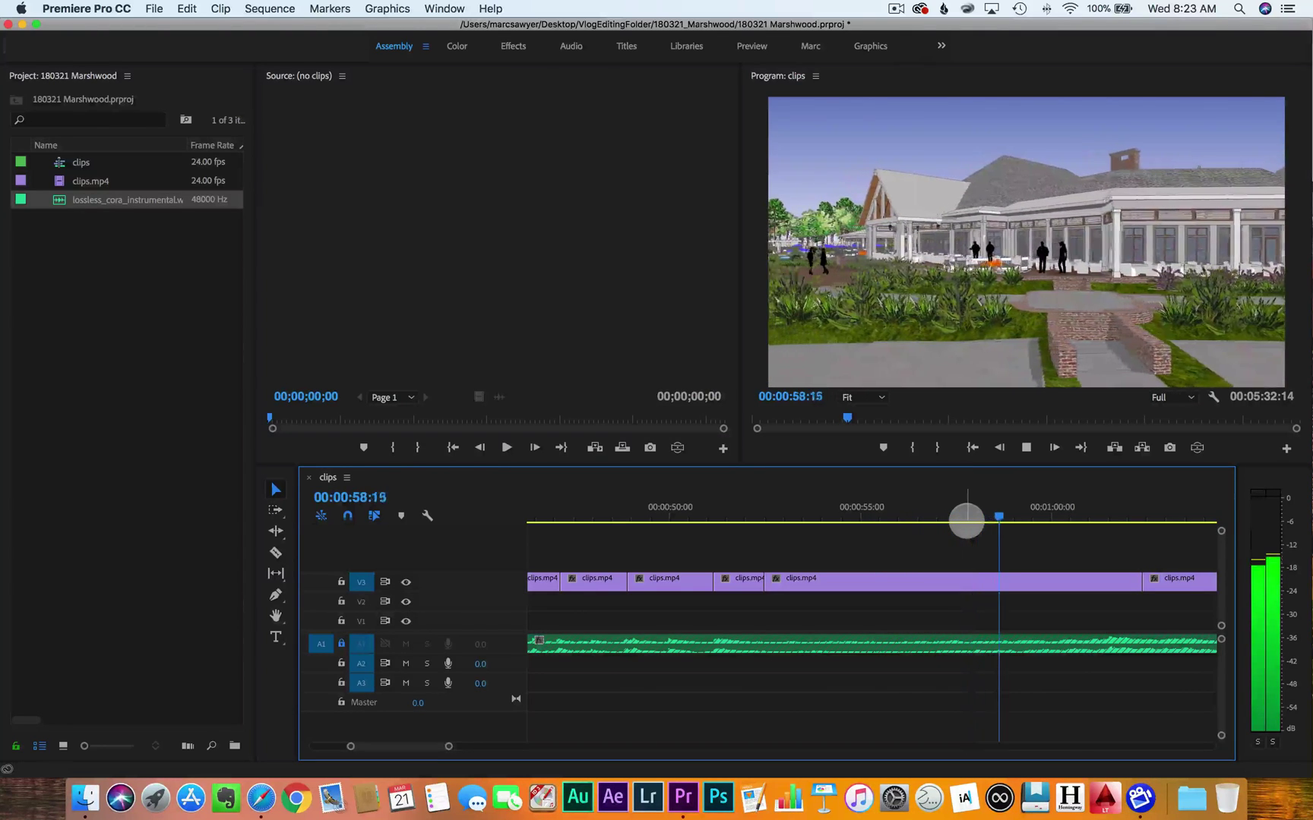
pyautogui.press('space')
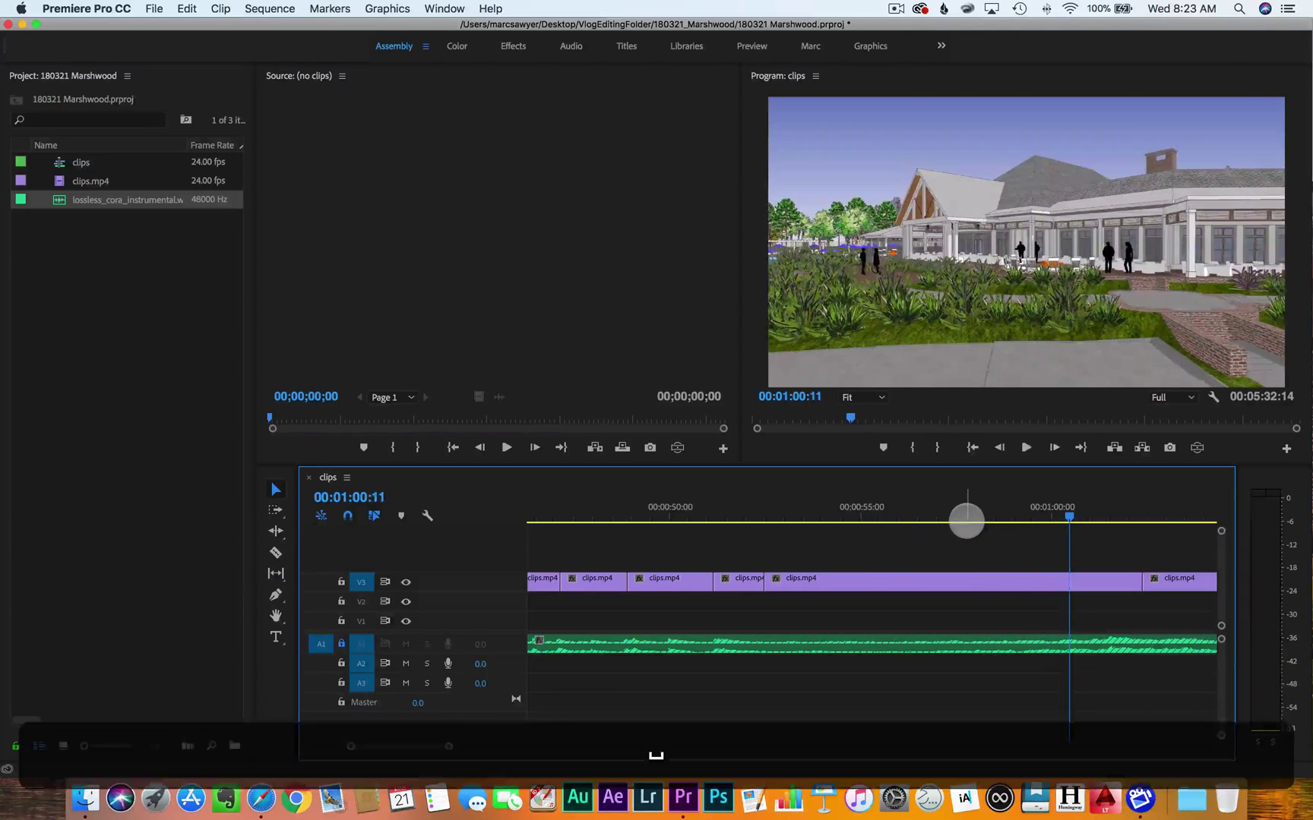
pyautogui.moveTo(1143, 580); pyautogui.dragTo(1071, 579)
# Rate-stretch the eighteenth clip so it ends at 00:01:01:12, and play the passage from 00:00:51:21 to check it
pyautogui.click(1109, 511)
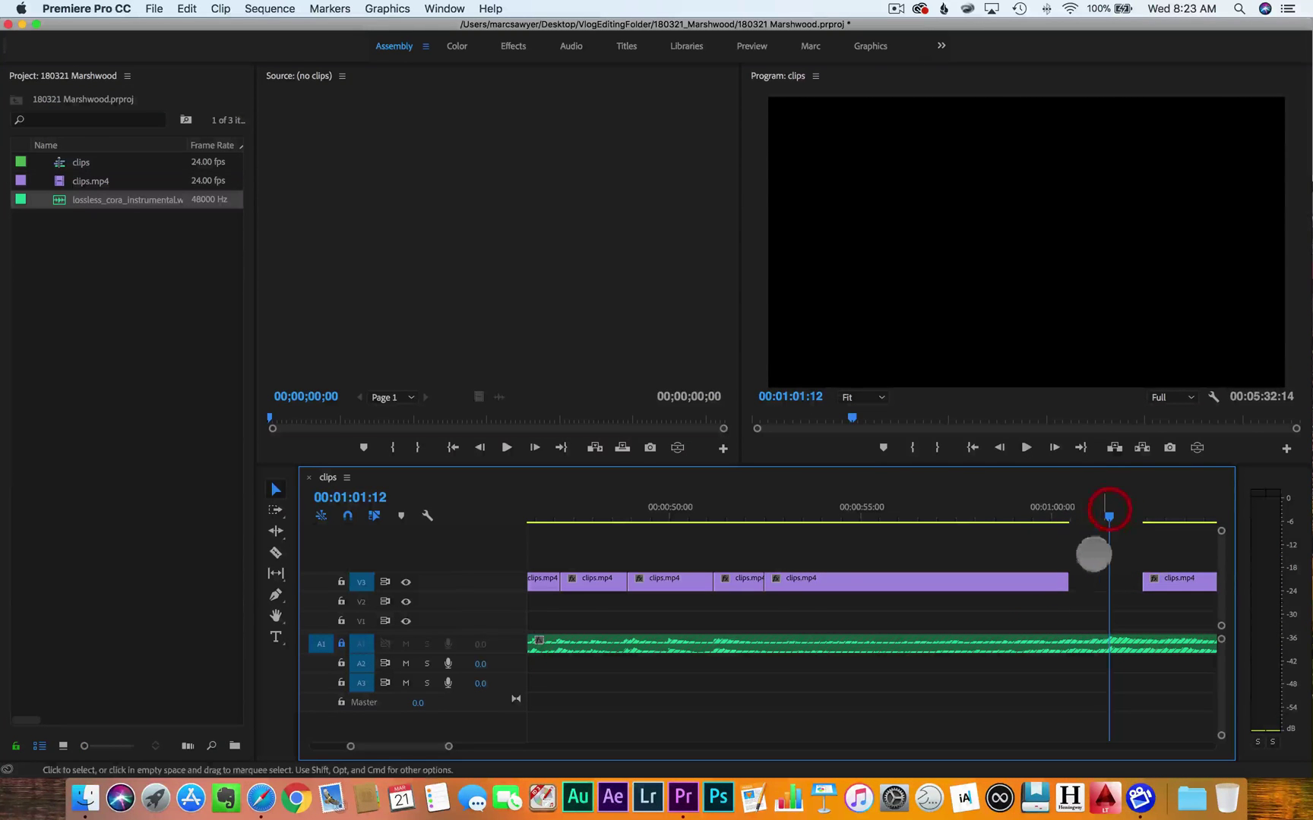
pyautogui.press('r')
pyautogui.moveTo(1073, 577); pyautogui.dragTo(1107, 578)
pyautogui.moveTo(811, 504); pyautogui.dragTo(741, 503)
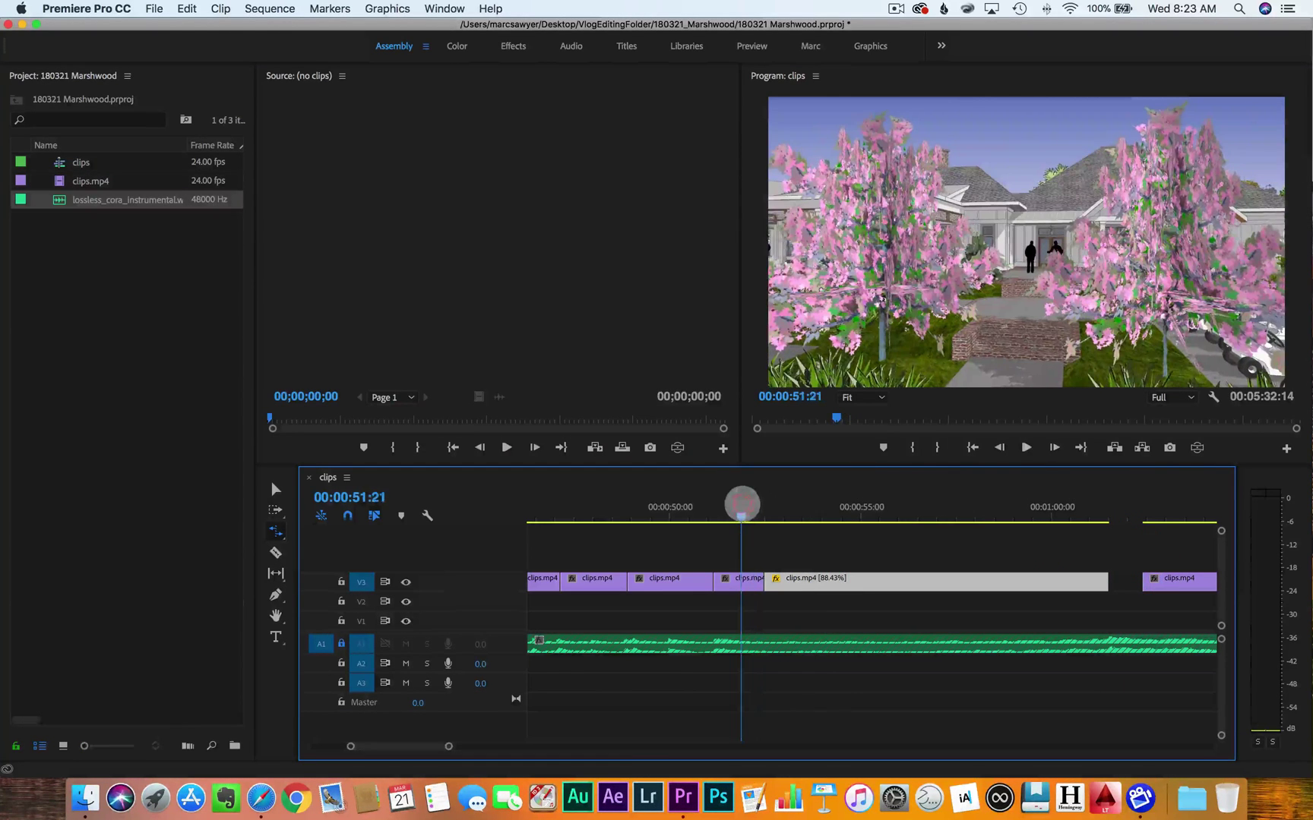
pyautogui.press('space')
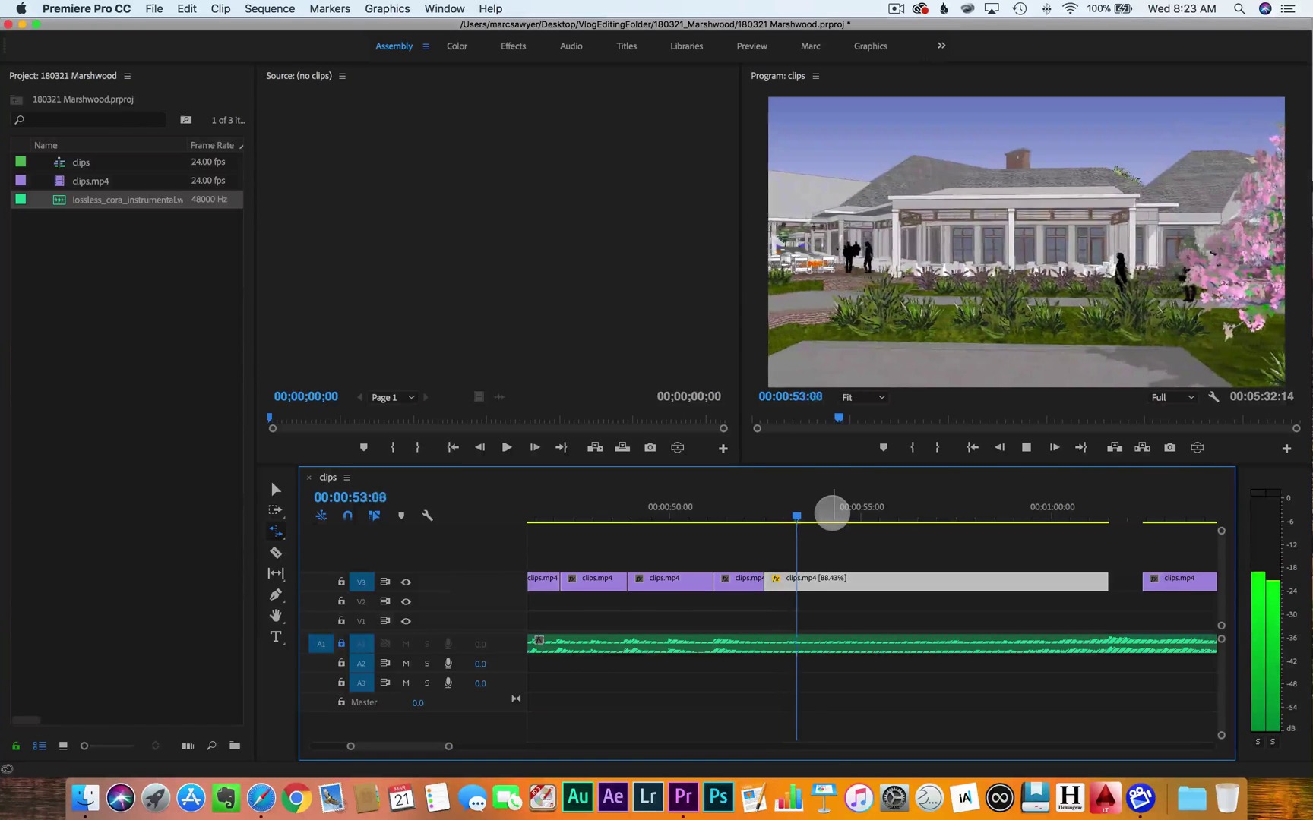
pyautogui.press('space')
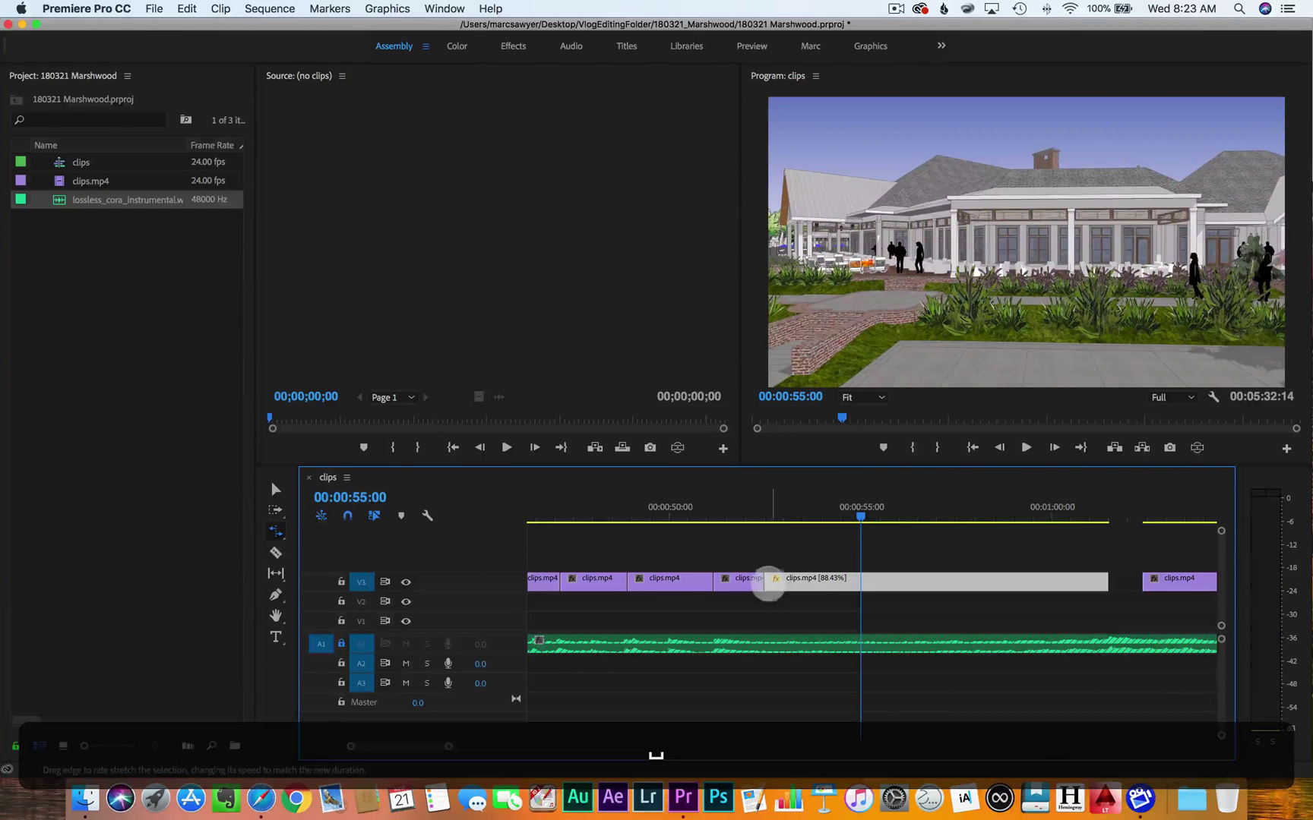
# Apply the default Cross Dissolve at the cut between the seventeenth and eighteenth clips and play it back
pyautogui.press('v')
pyautogui.rightClick(767, 582)
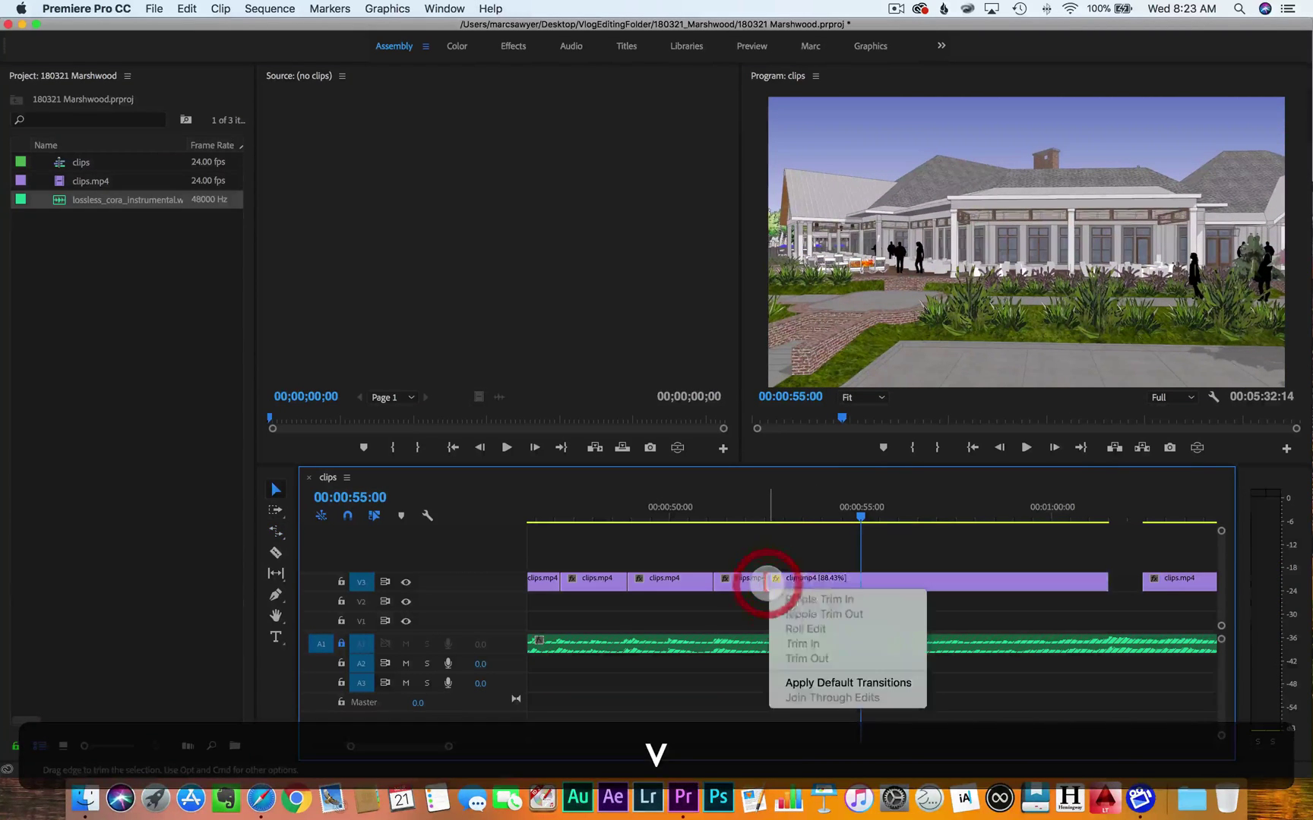
pyautogui.click(828, 682)
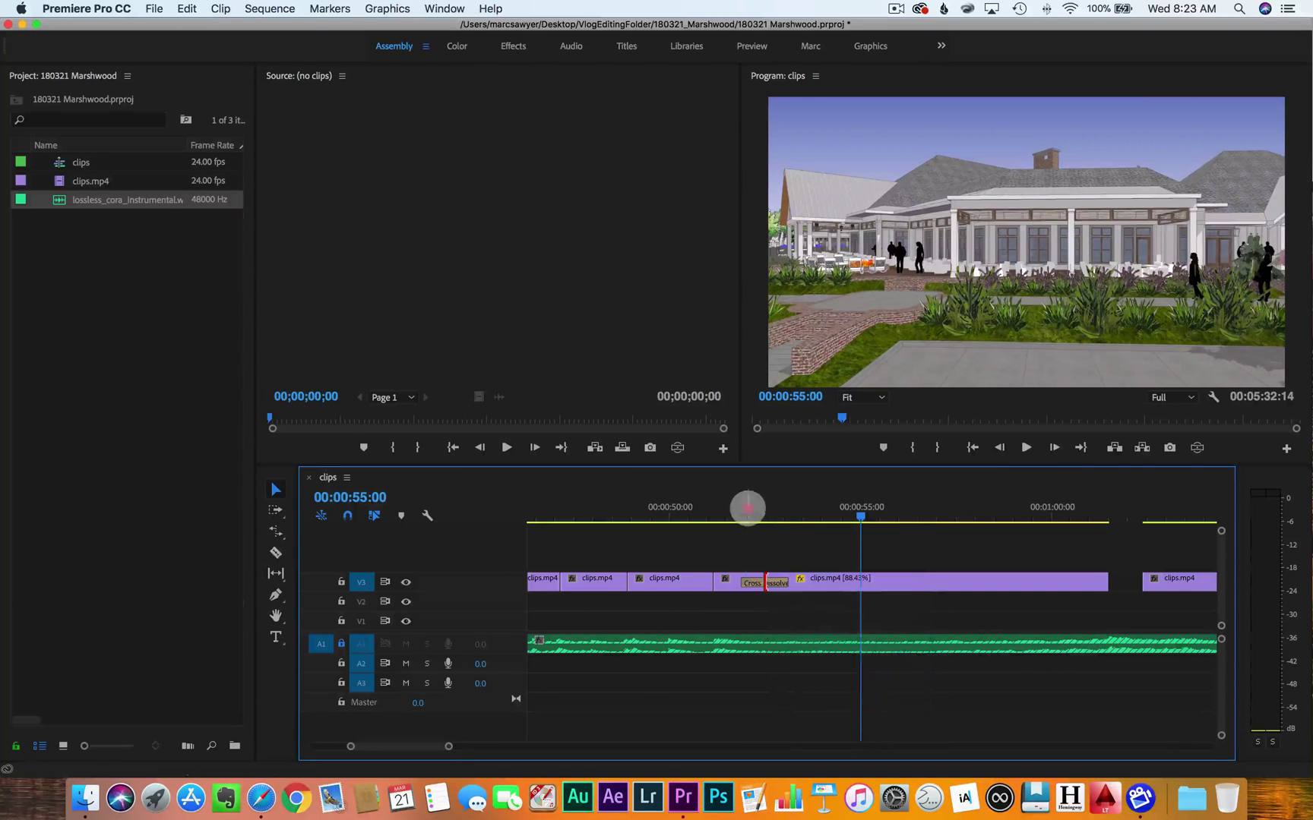
pyautogui.click(746, 508)
pyautogui.press('space')
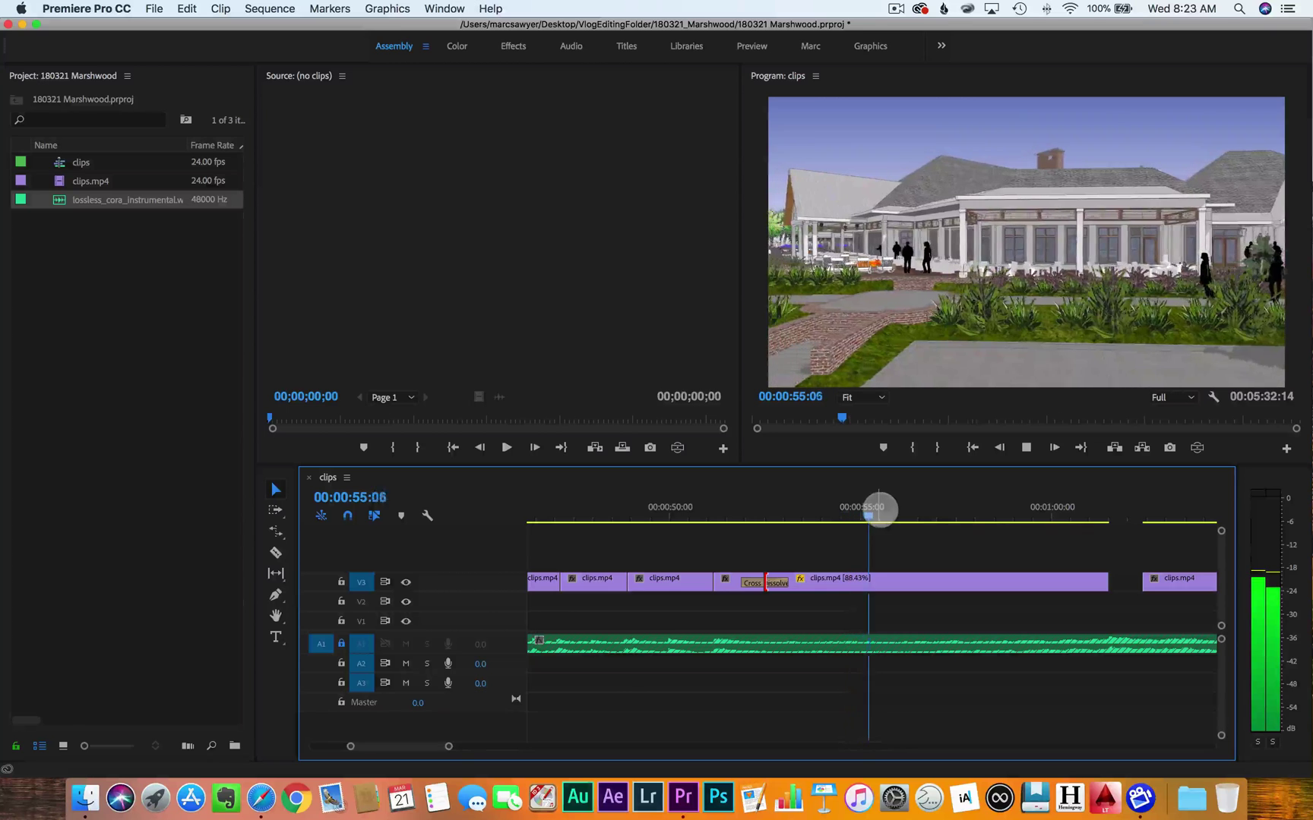
pyautogui.press('space')
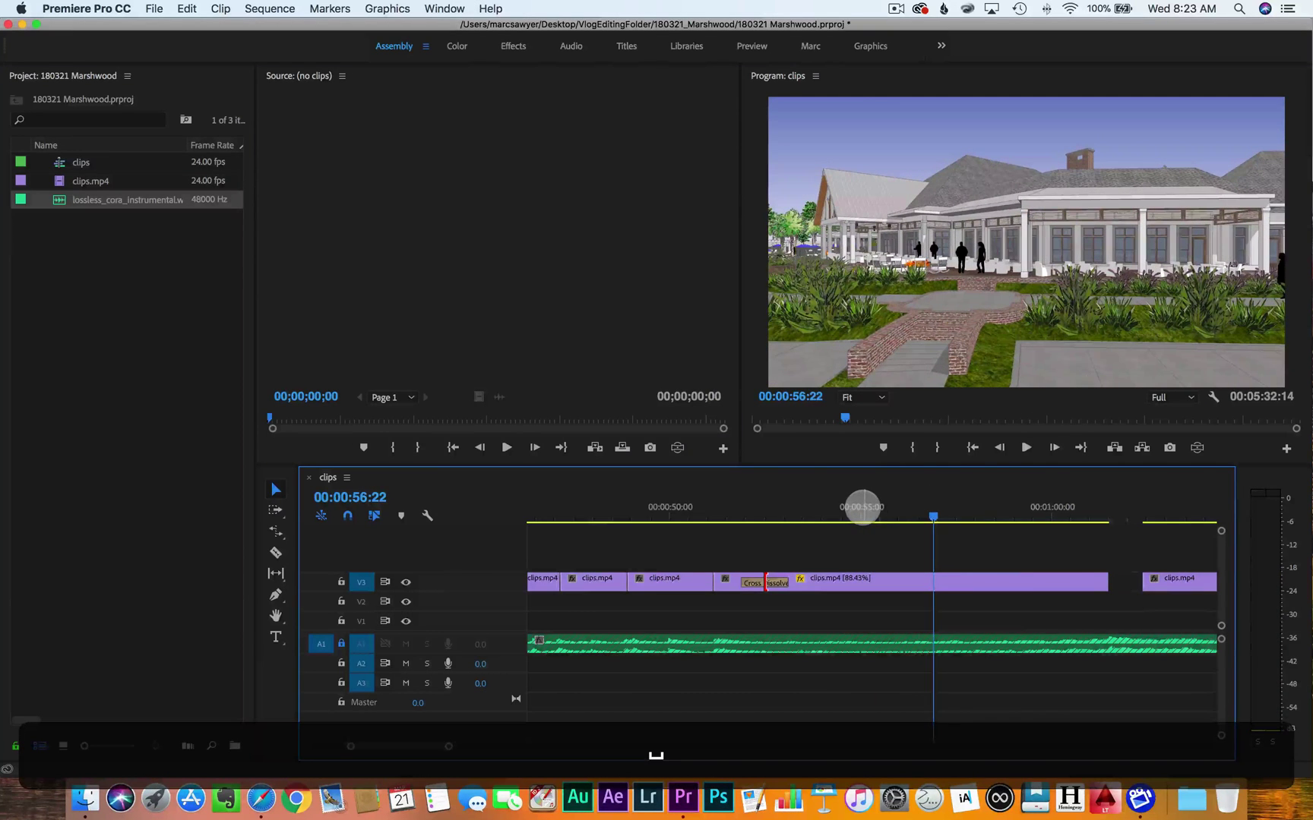
# Apply the default Cross Dissolve at the cut between the fifth and sixth clips, near 00:00:12:03
pyautogui.hscroll(-5, 862, 507)
pyautogui.hscroll(-6, 862, 507)
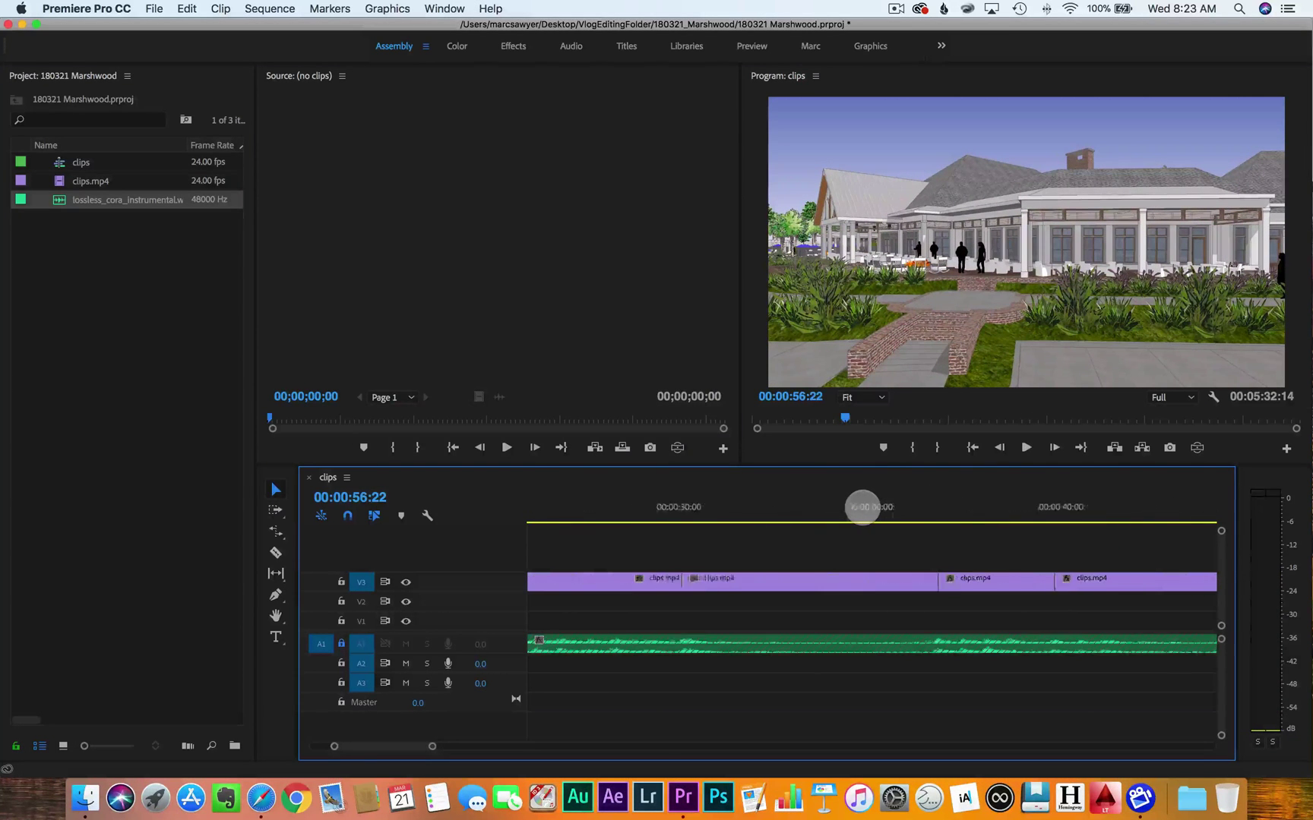
pyautogui.hscroll(-6, 862, 507)
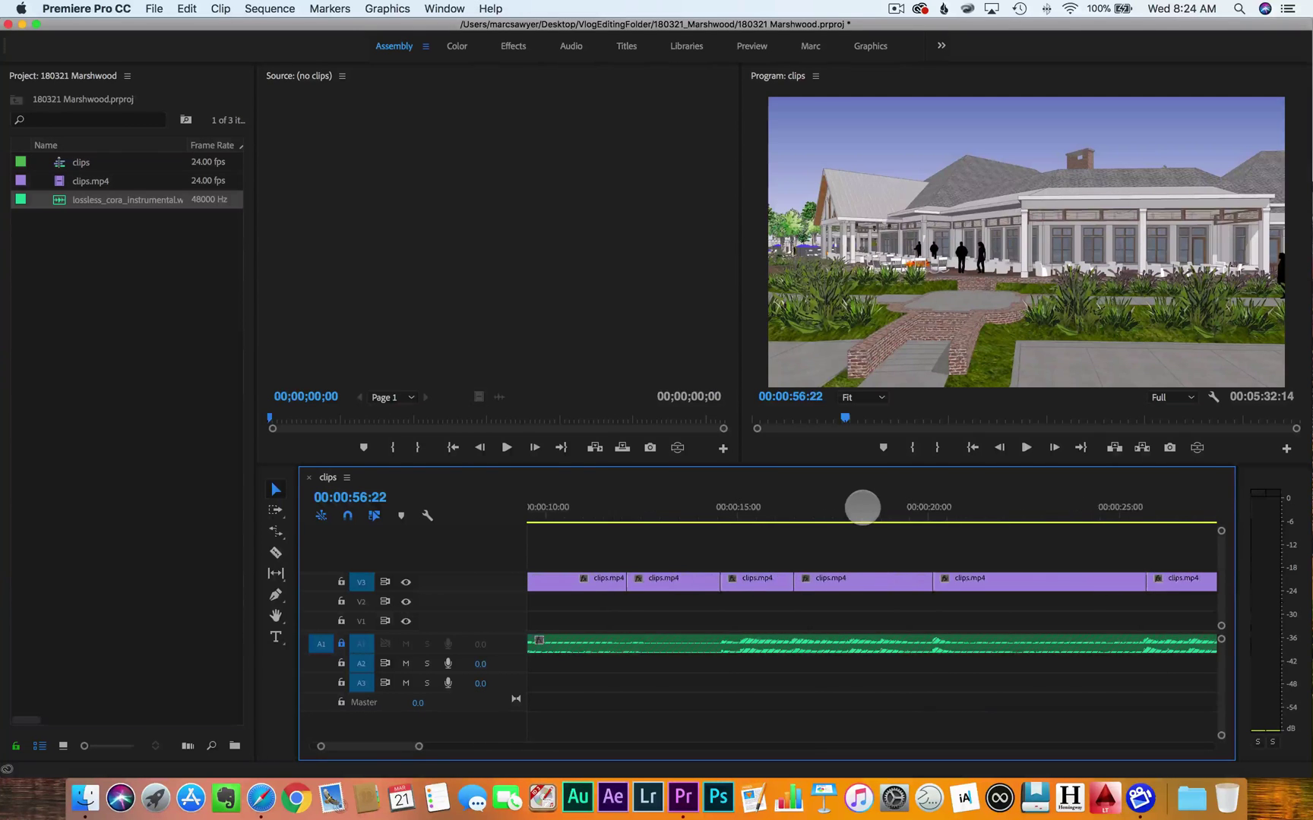
pyautogui.hscroll(-2, 862, 508)
pyautogui.rightClick(886, 580)
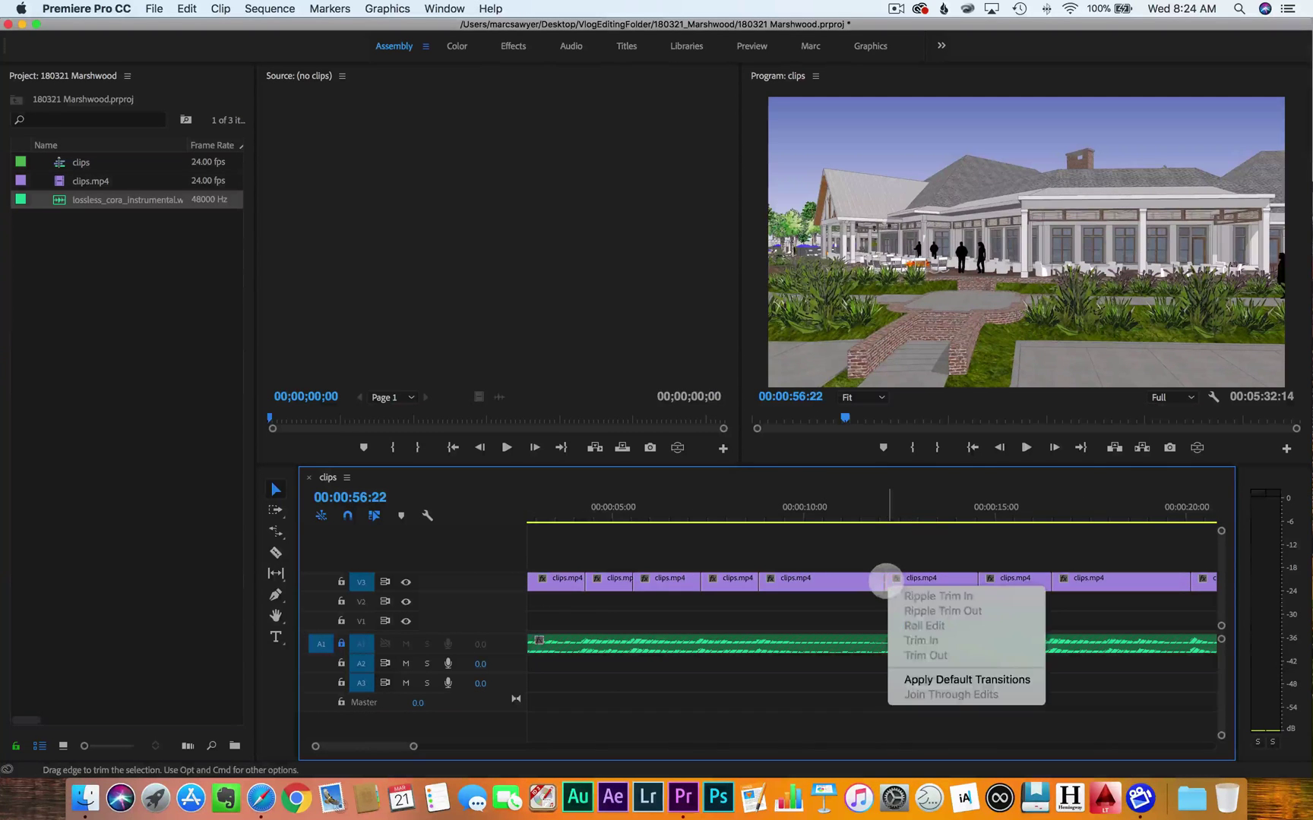
pyautogui.click(919, 679)
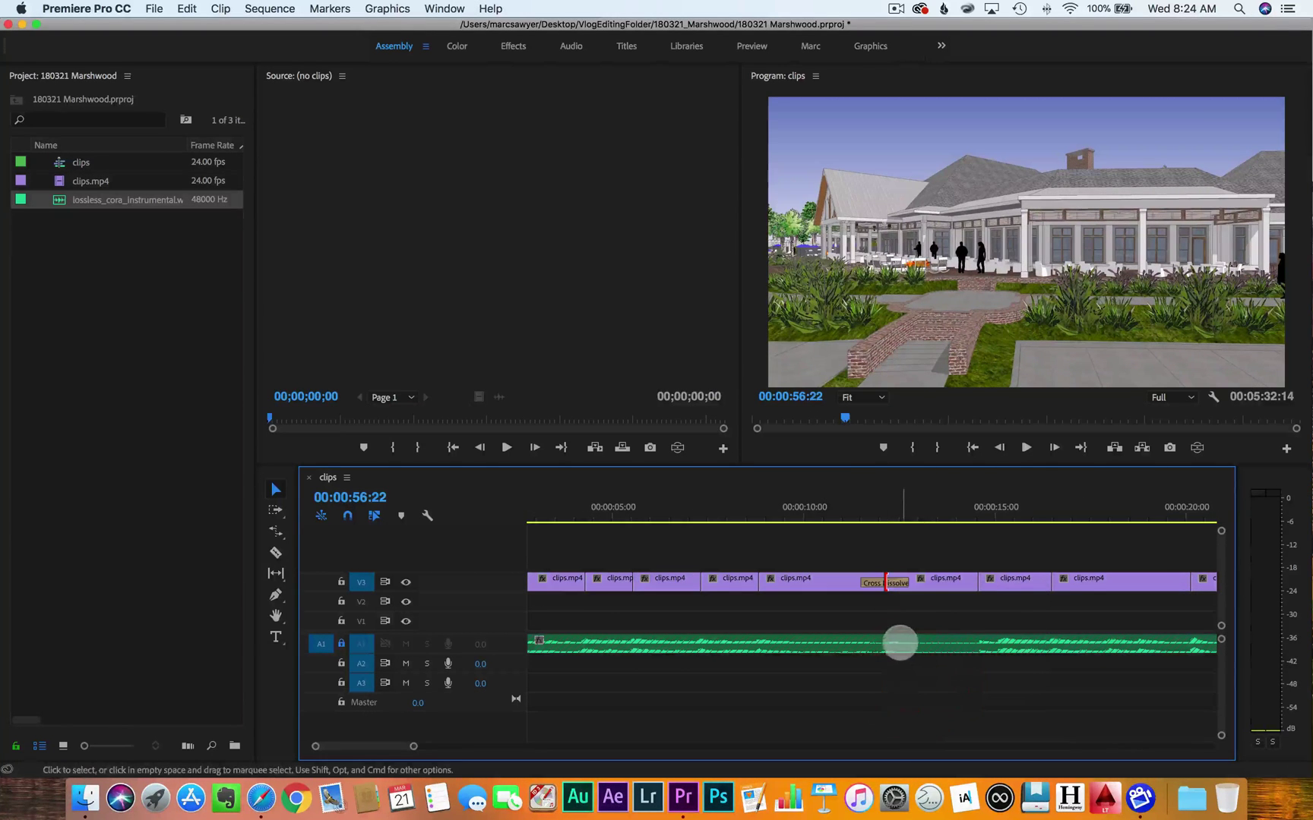
# Delete the gap after the rate-stretched clip at 00:01:01:12 so the following footage closes up against it
pyautogui.hscroll(15, 899, 643)
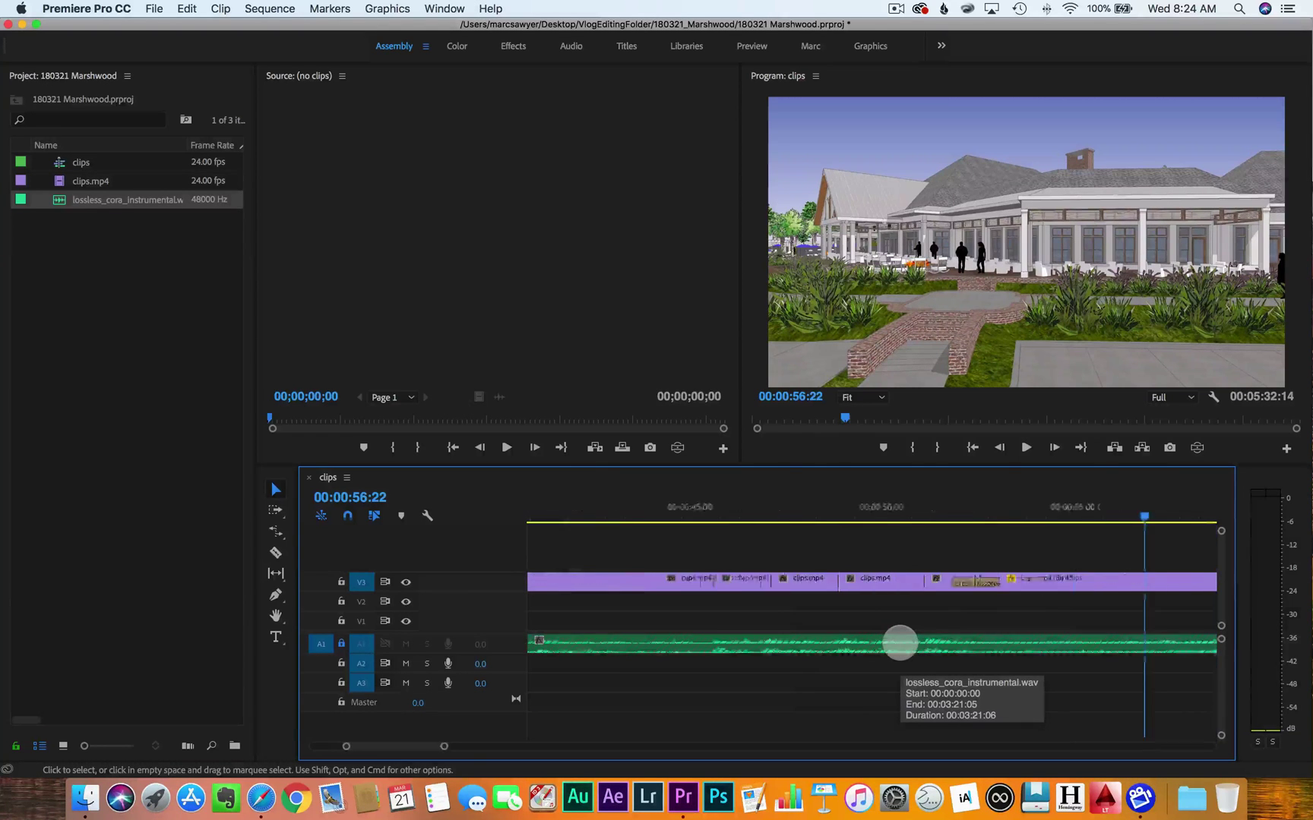
pyautogui.hscroll(5, 899, 642)
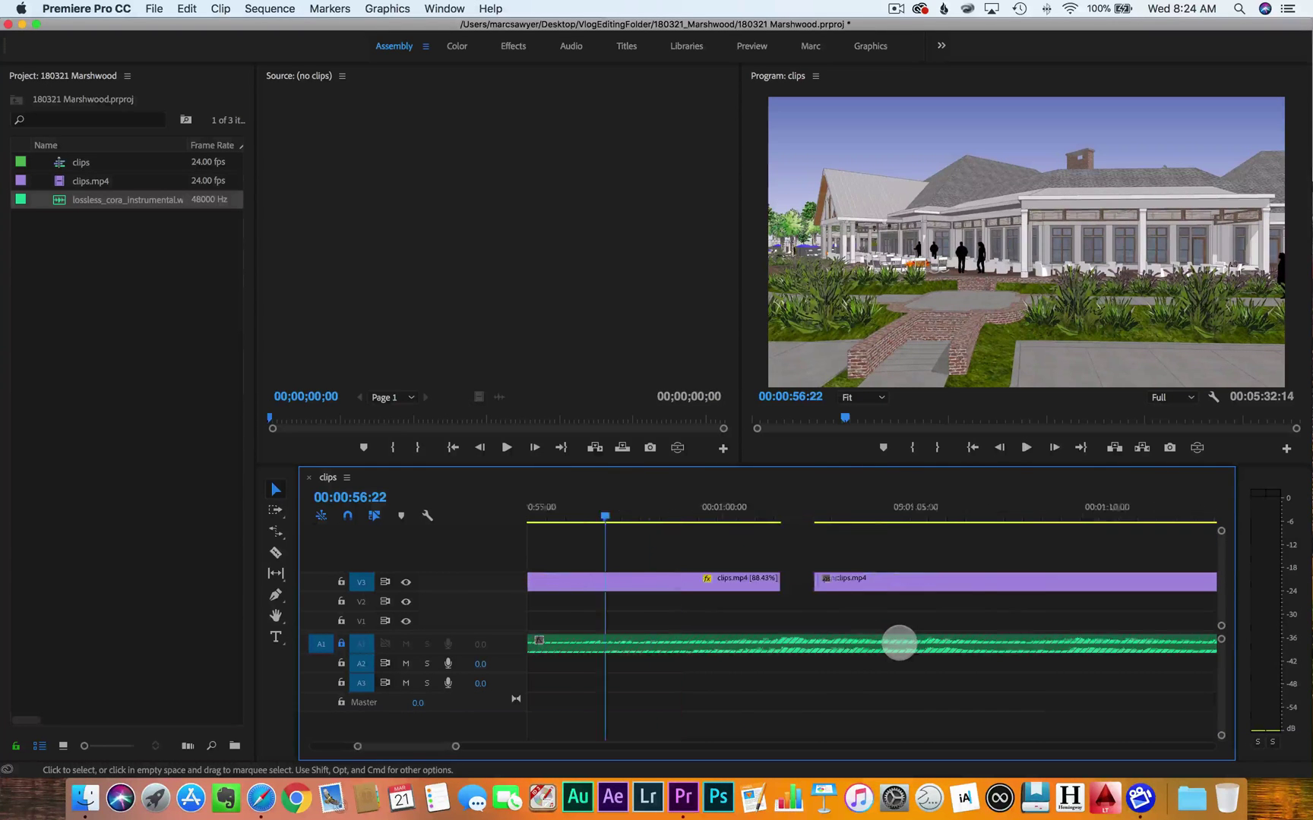
pyautogui.click(769, 582)
pyautogui.press('BackSpace')
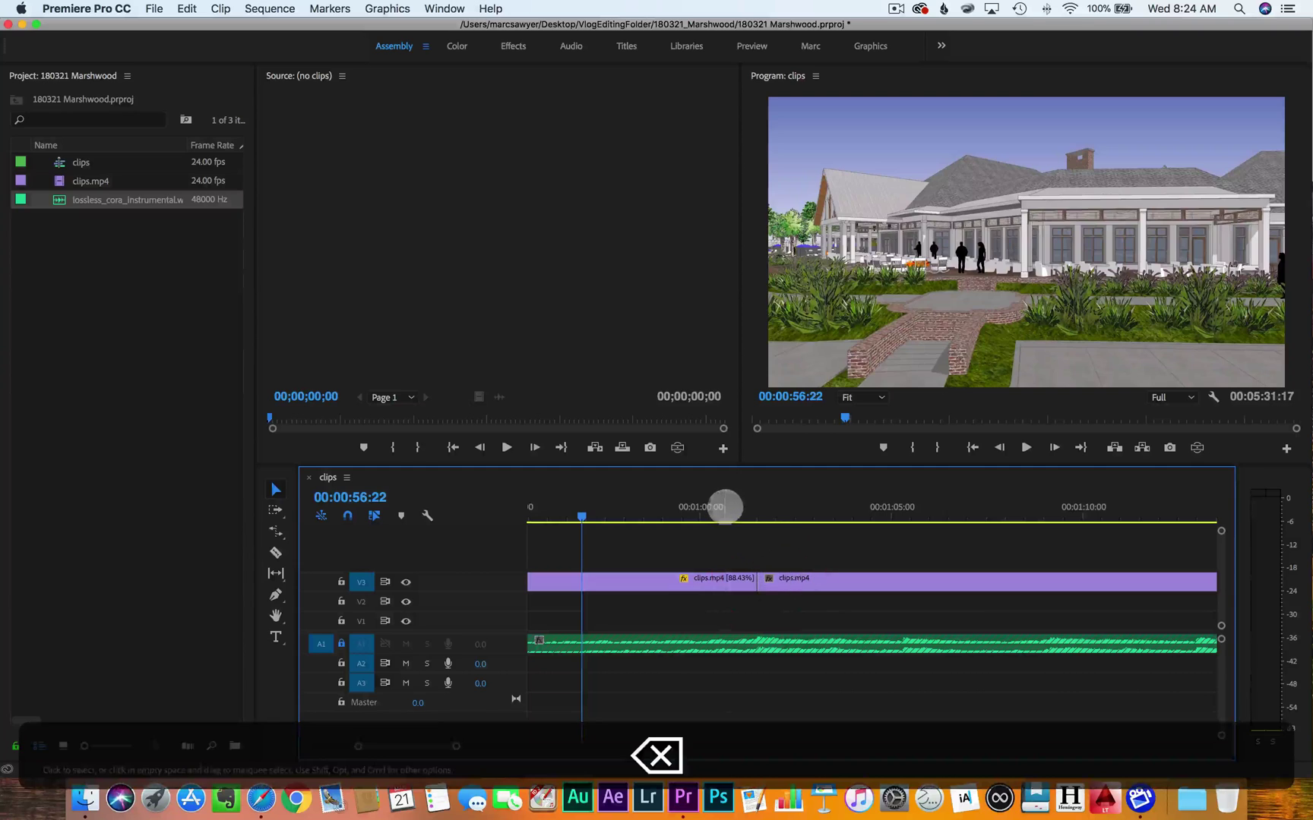
# Play from about 00:01:00:15 and ripple-trim the ends of three successive clips on the beat, near 00:01:05:08, 00:01:13:00 and 00:01:18:18
pyautogui.click(724, 507)
pyautogui.press('space')
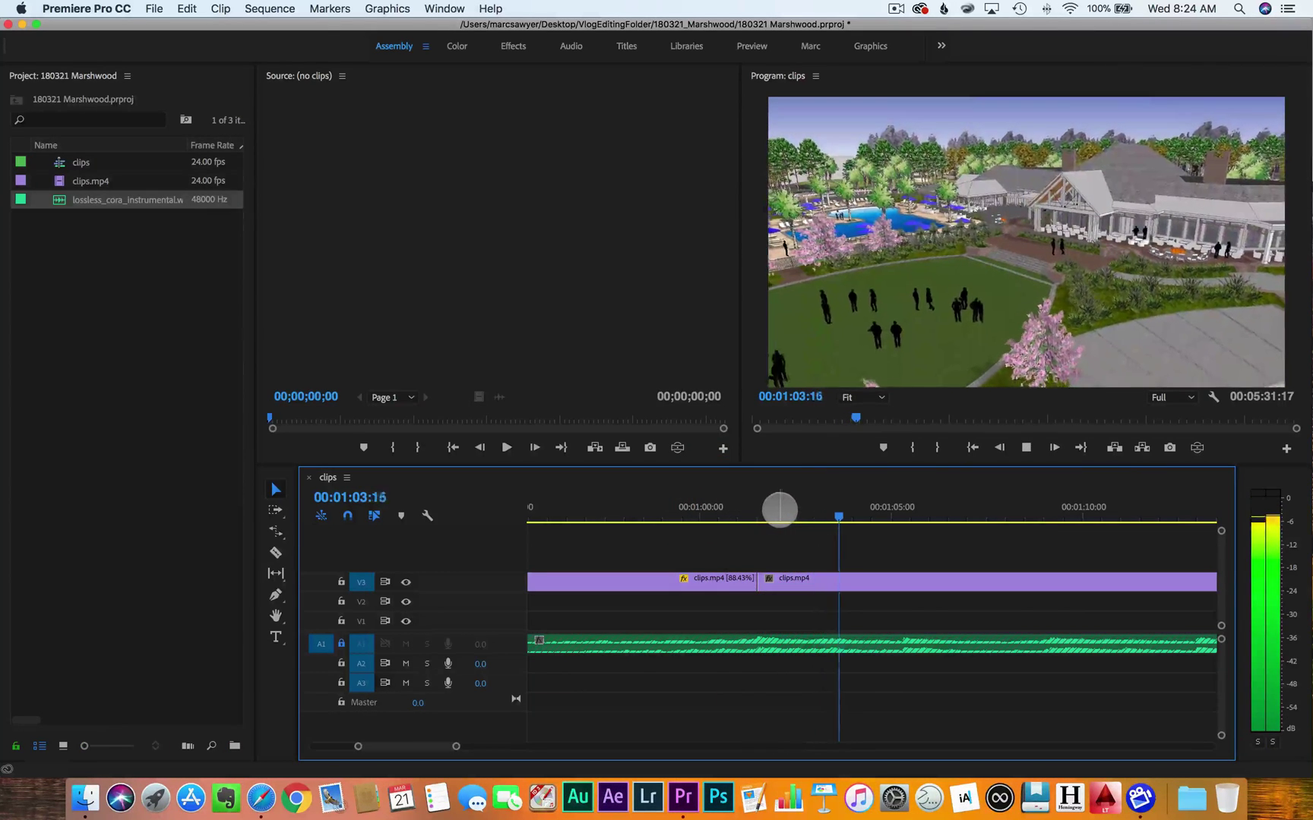
pyautogui.press('super+k')
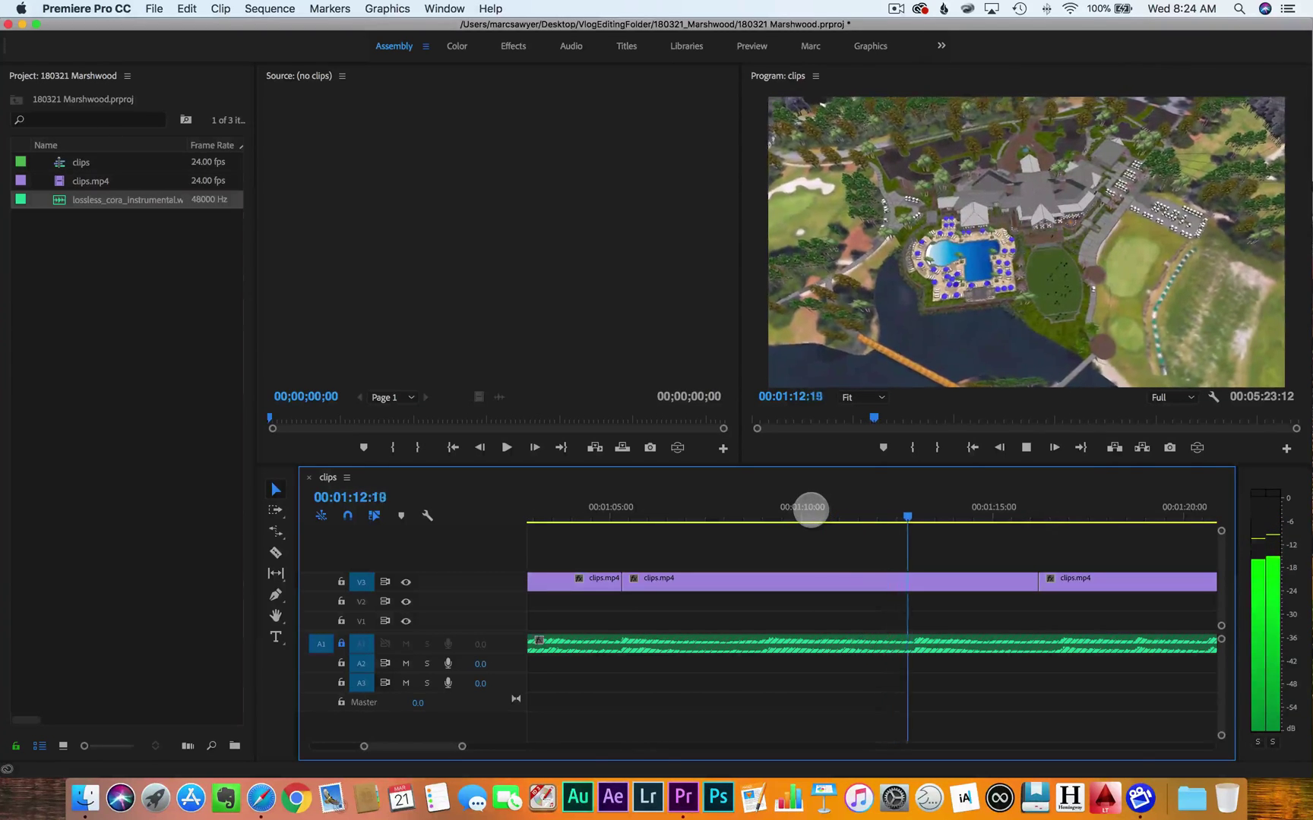
pyautogui.press('w')
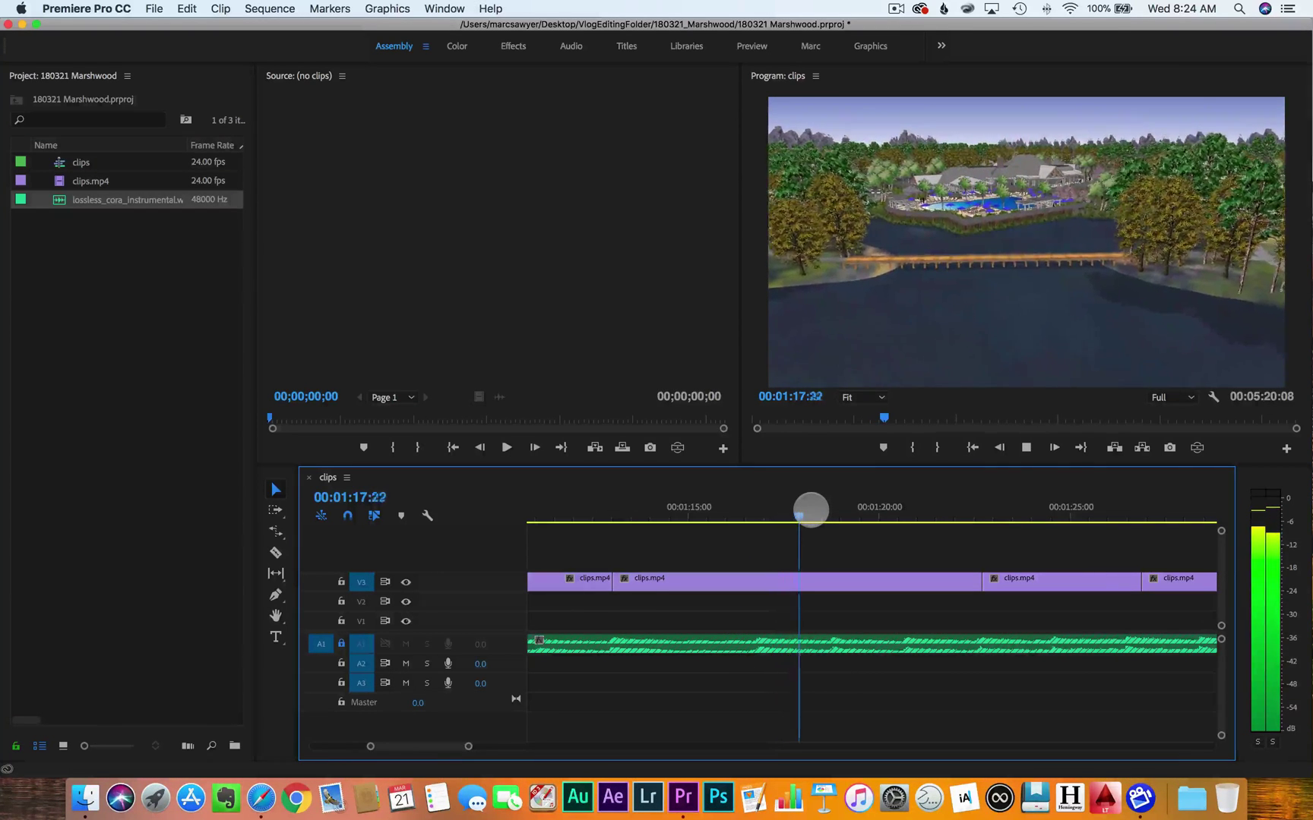
pyautogui.press('w')
pyautogui.press('space')
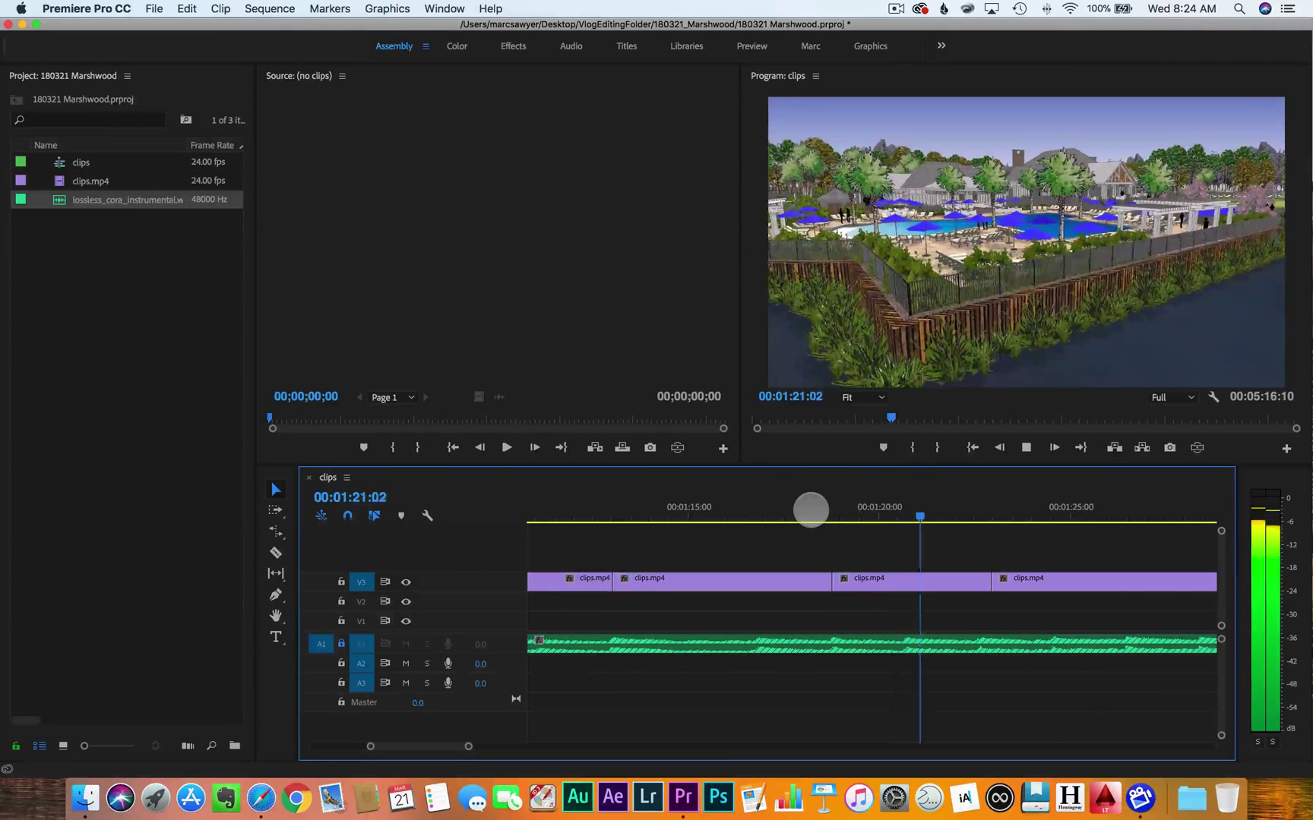
# Ripple-trim the next four clips' ends to the beat during playback, near 00:01:22:15, 00:01:26:09, 00:01:28:08 and 00:01:34:03
pyautogui.press('w')
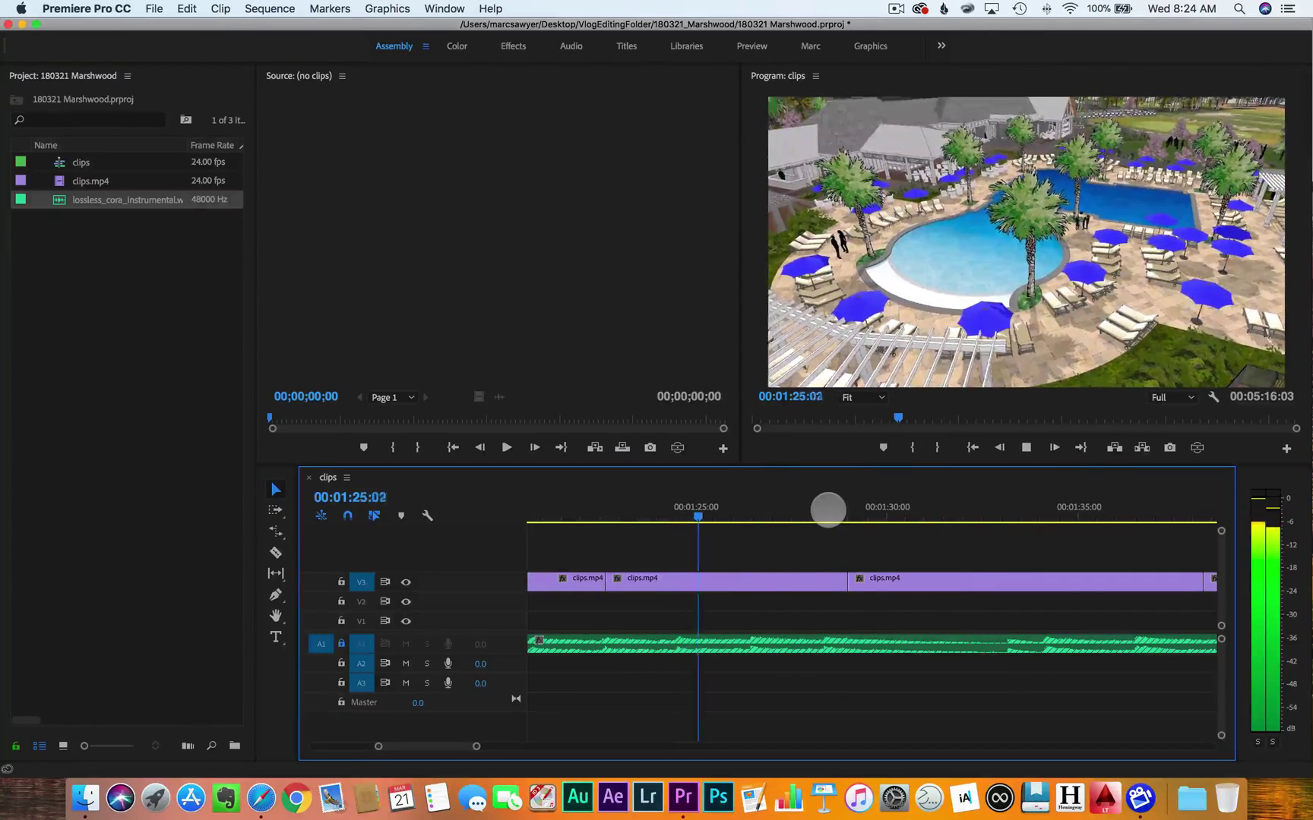
pyautogui.press('w')
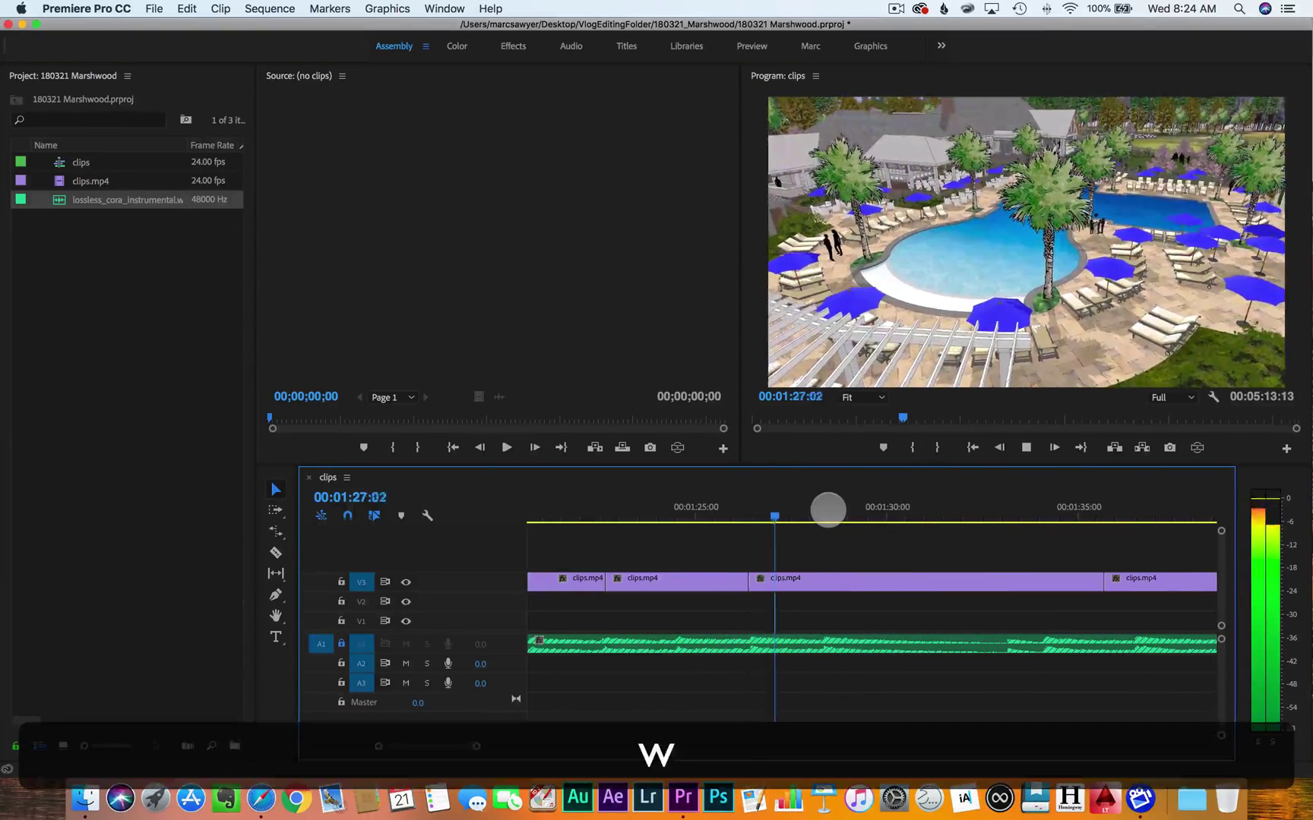
pyautogui.press('w')
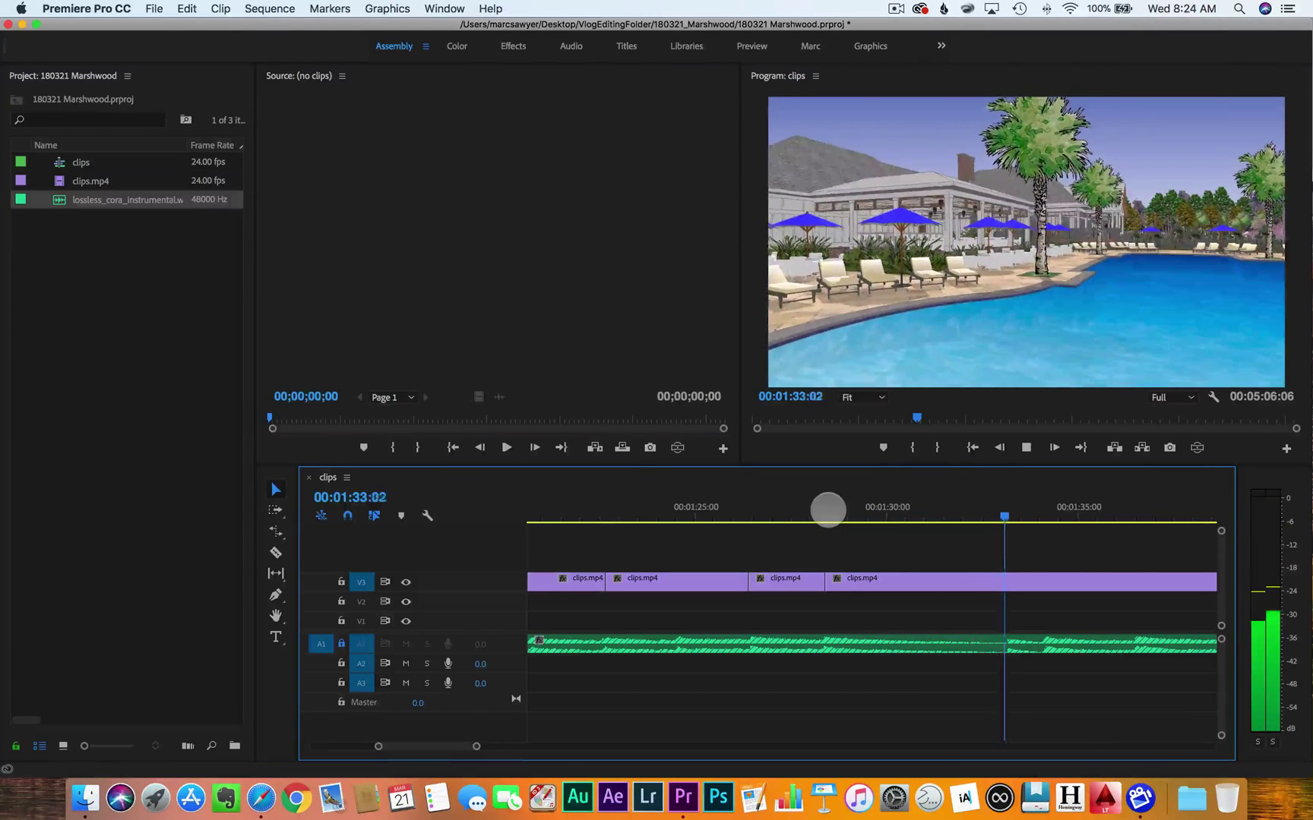
pyautogui.press('w')
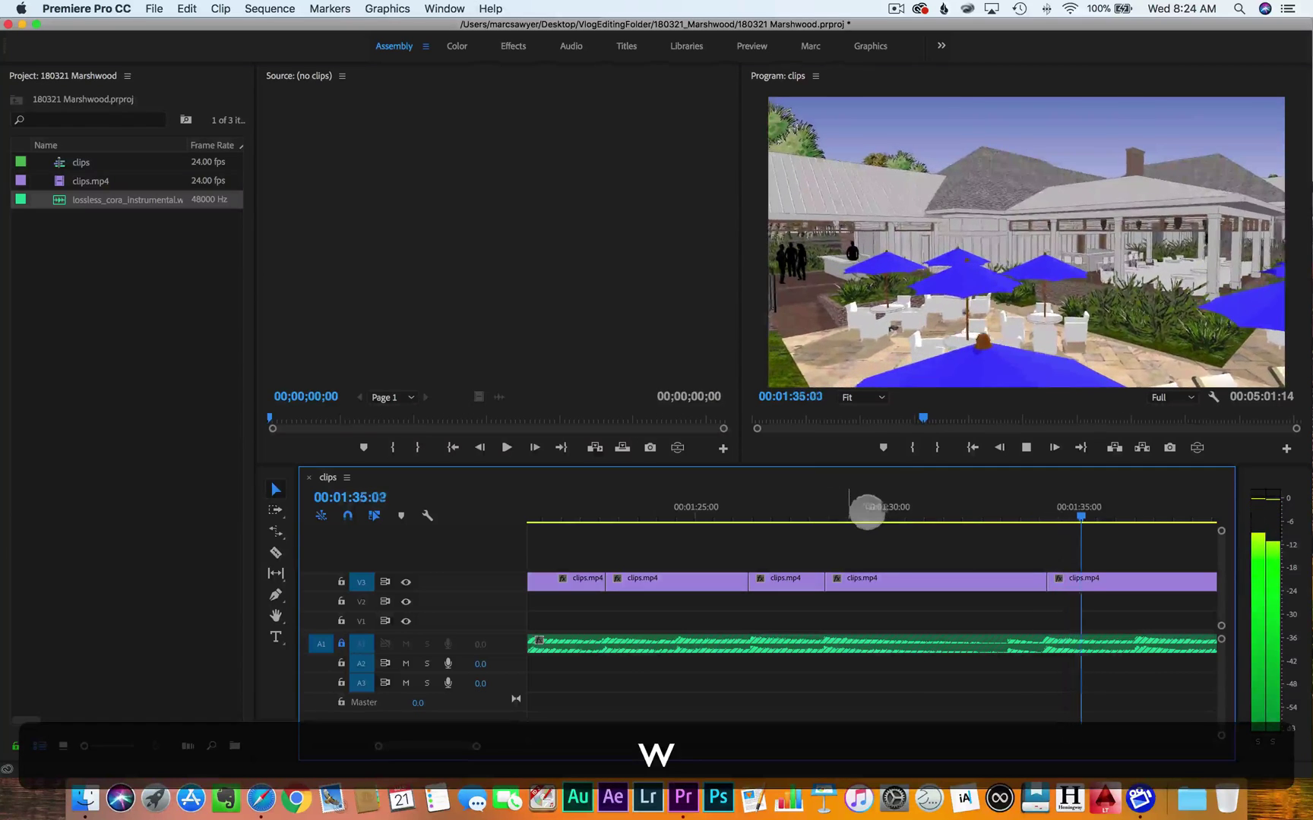
# Replay the passage around the 00:01:34:03 cut, and ripple-trim the following two clips to end near 00:01:36:10 and 00:01:38:21
pyautogui.press('space')
pyautogui.click(921, 507)
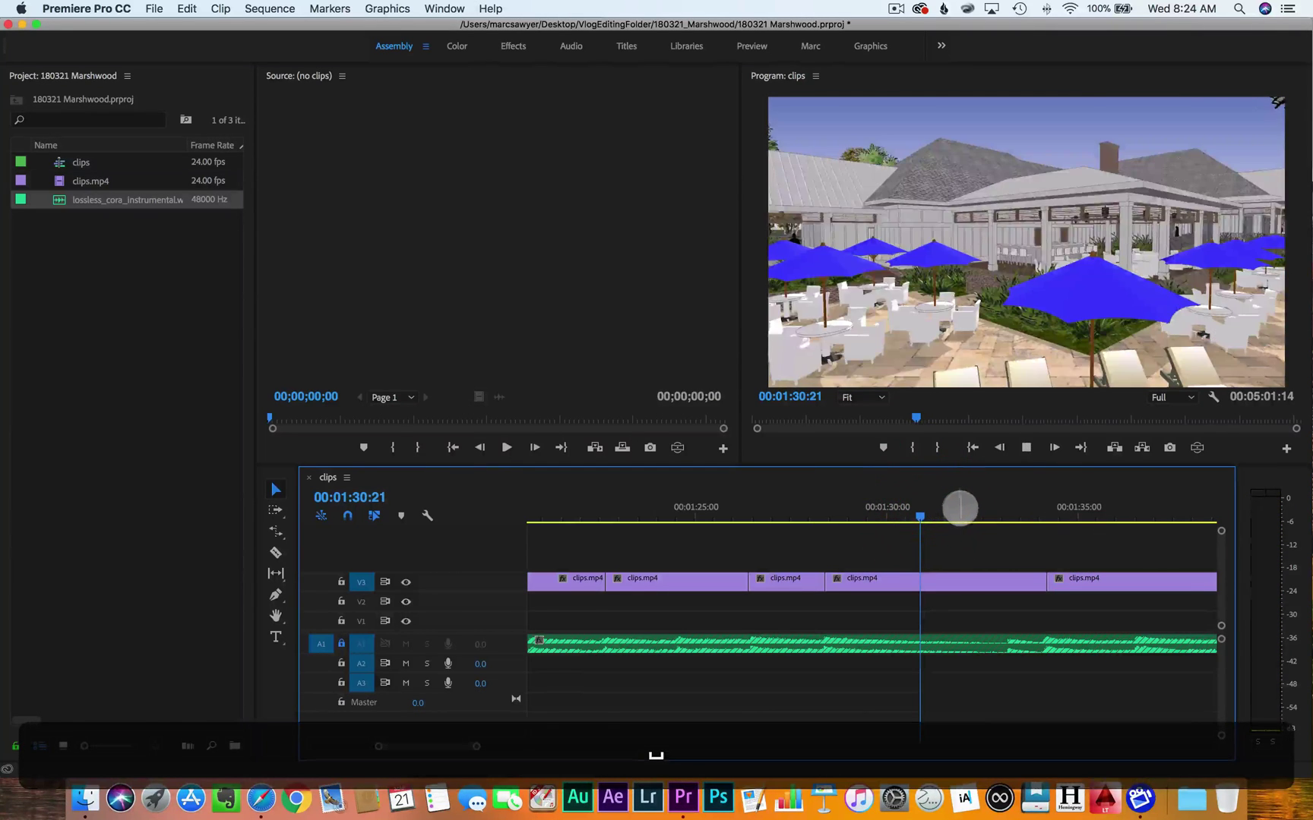
pyautogui.press('space')
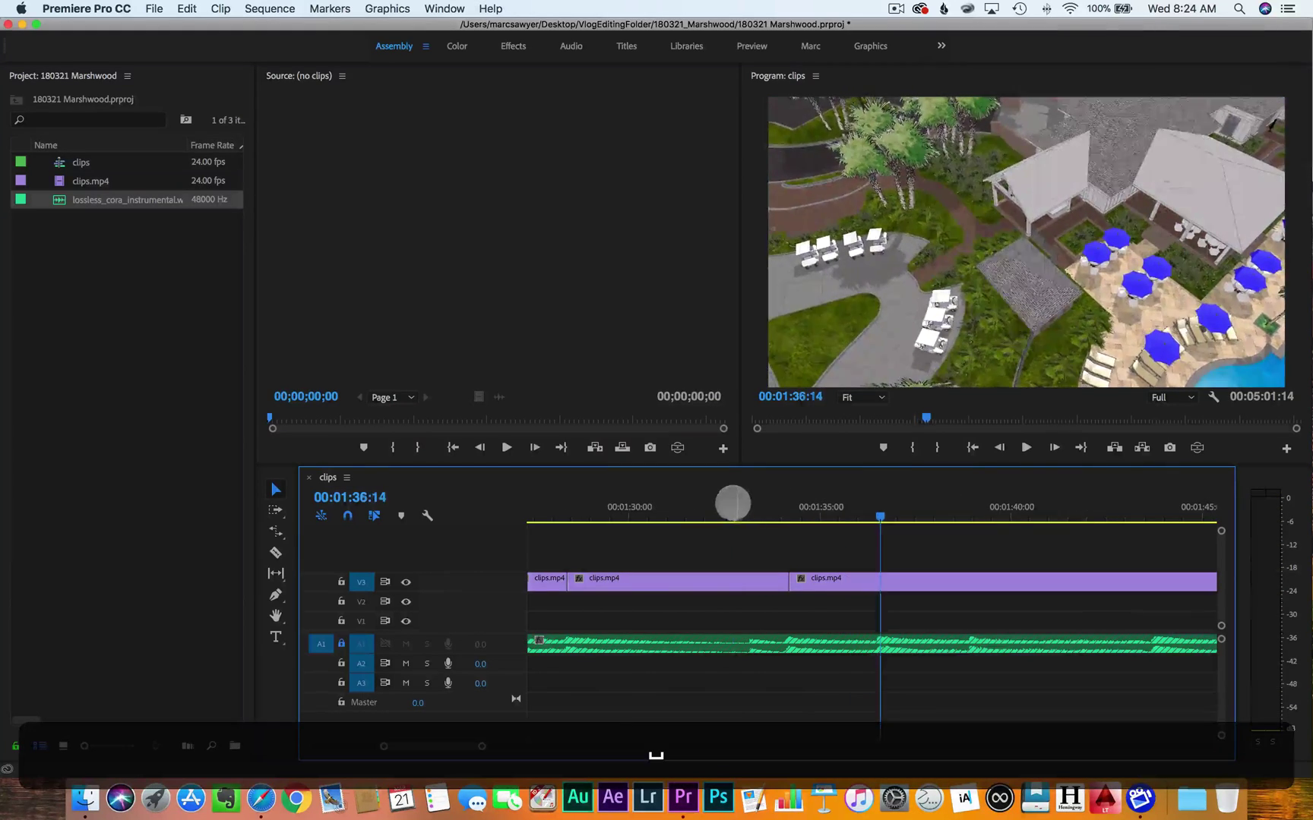
pyautogui.moveTo(691, 505); pyautogui.dragTo(760, 503)
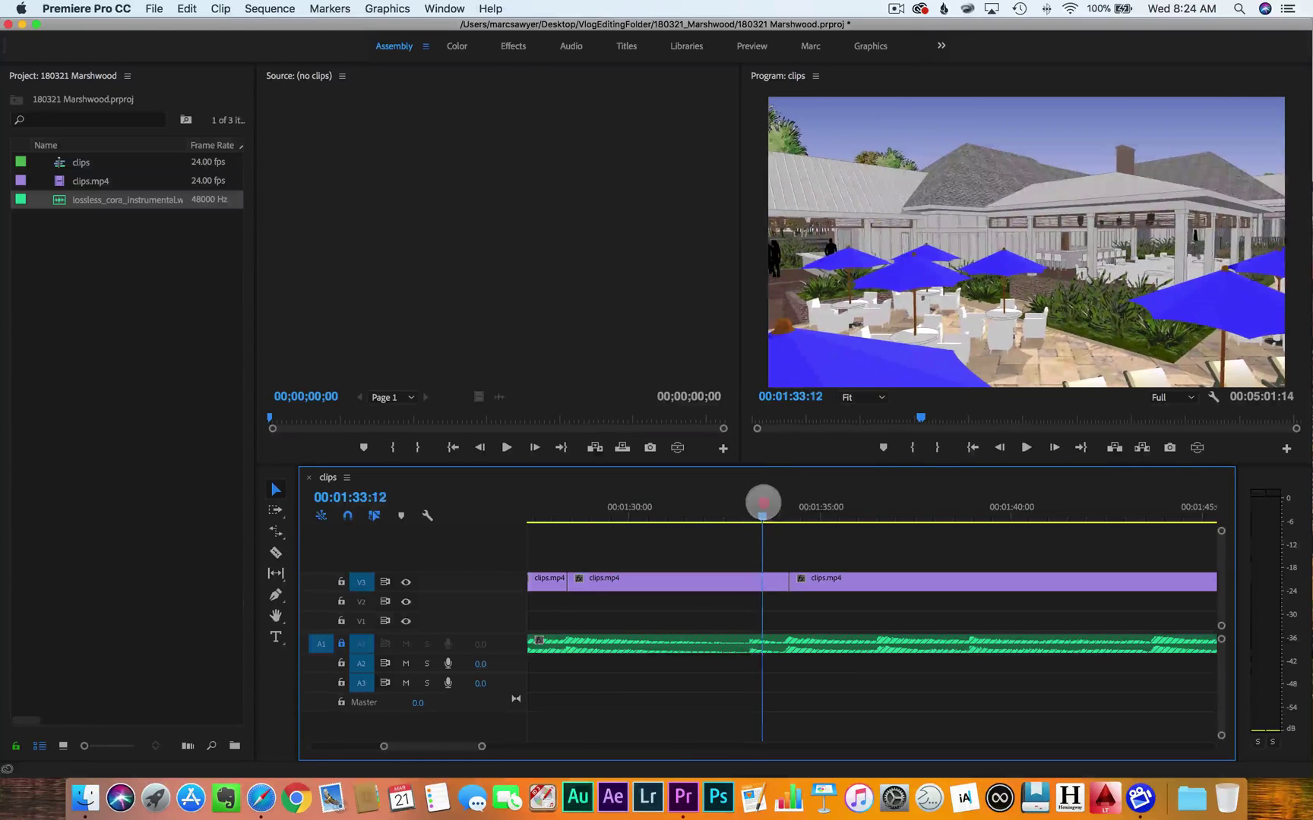
pyautogui.press('space')
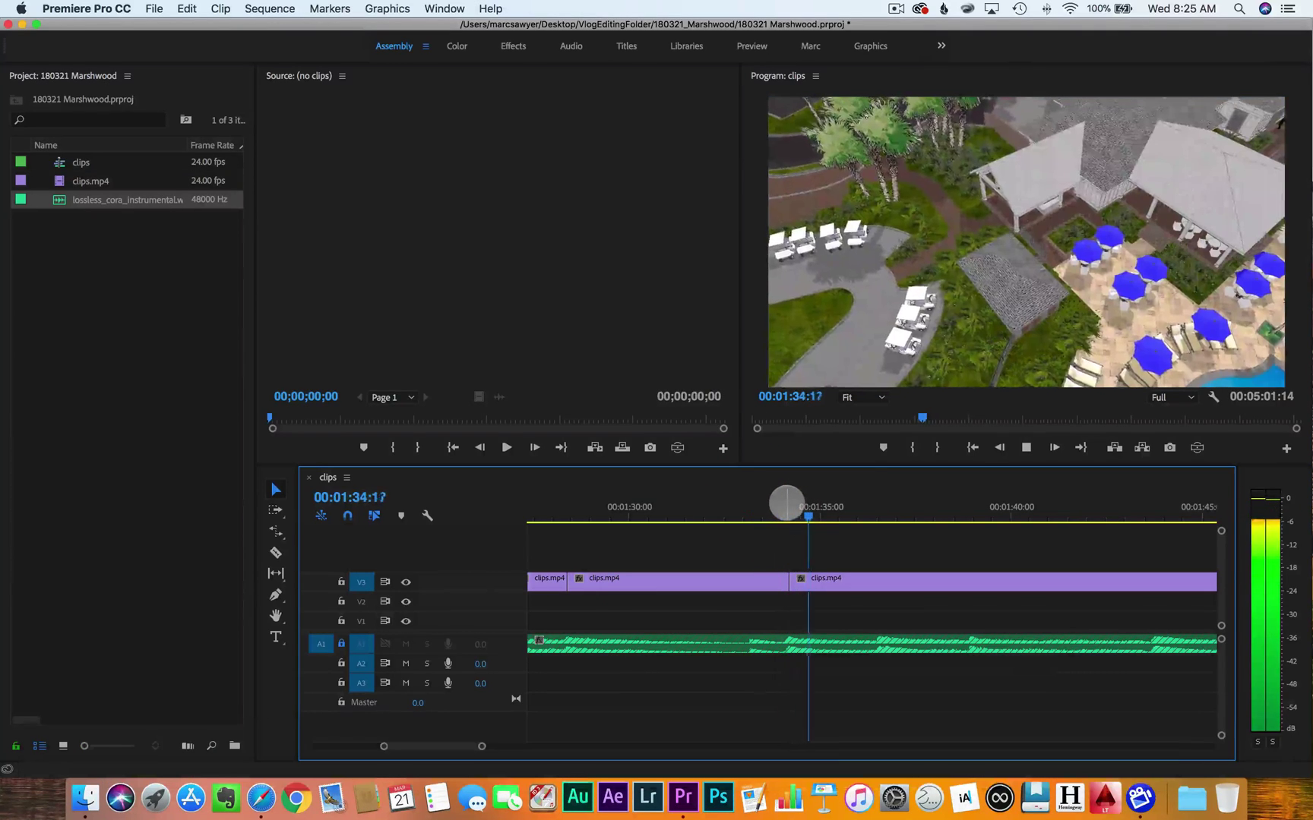
pyautogui.press('w')
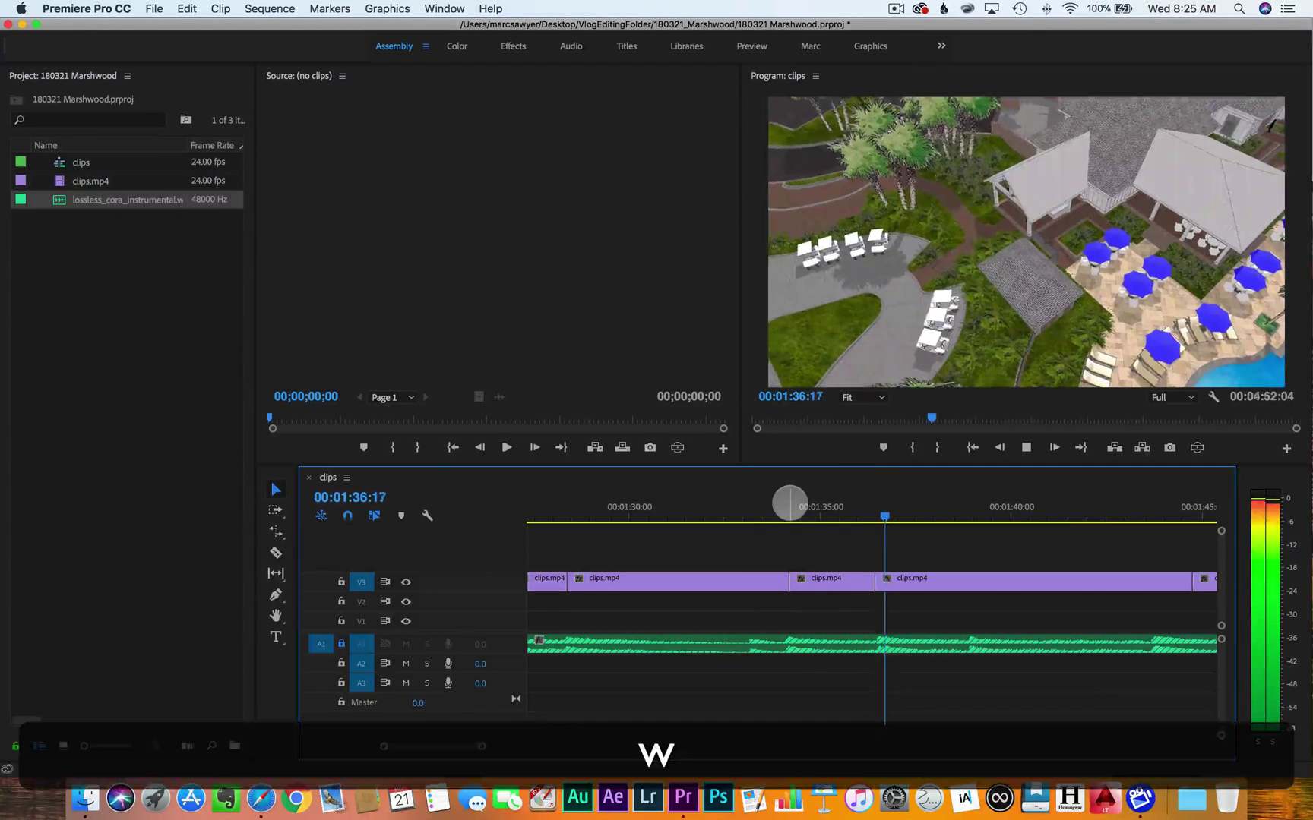
pyautogui.press('space')
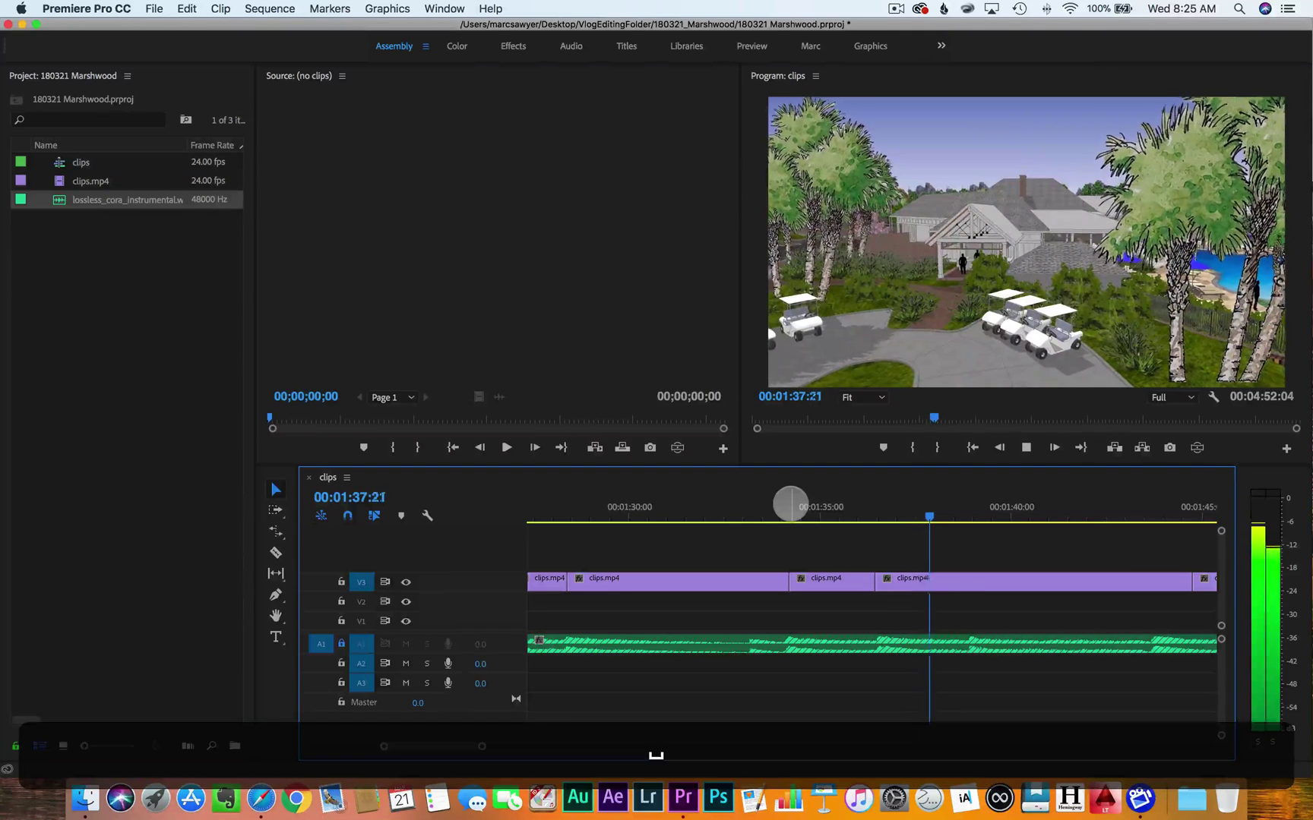
pyautogui.press('w')
pyautogui.press('space')
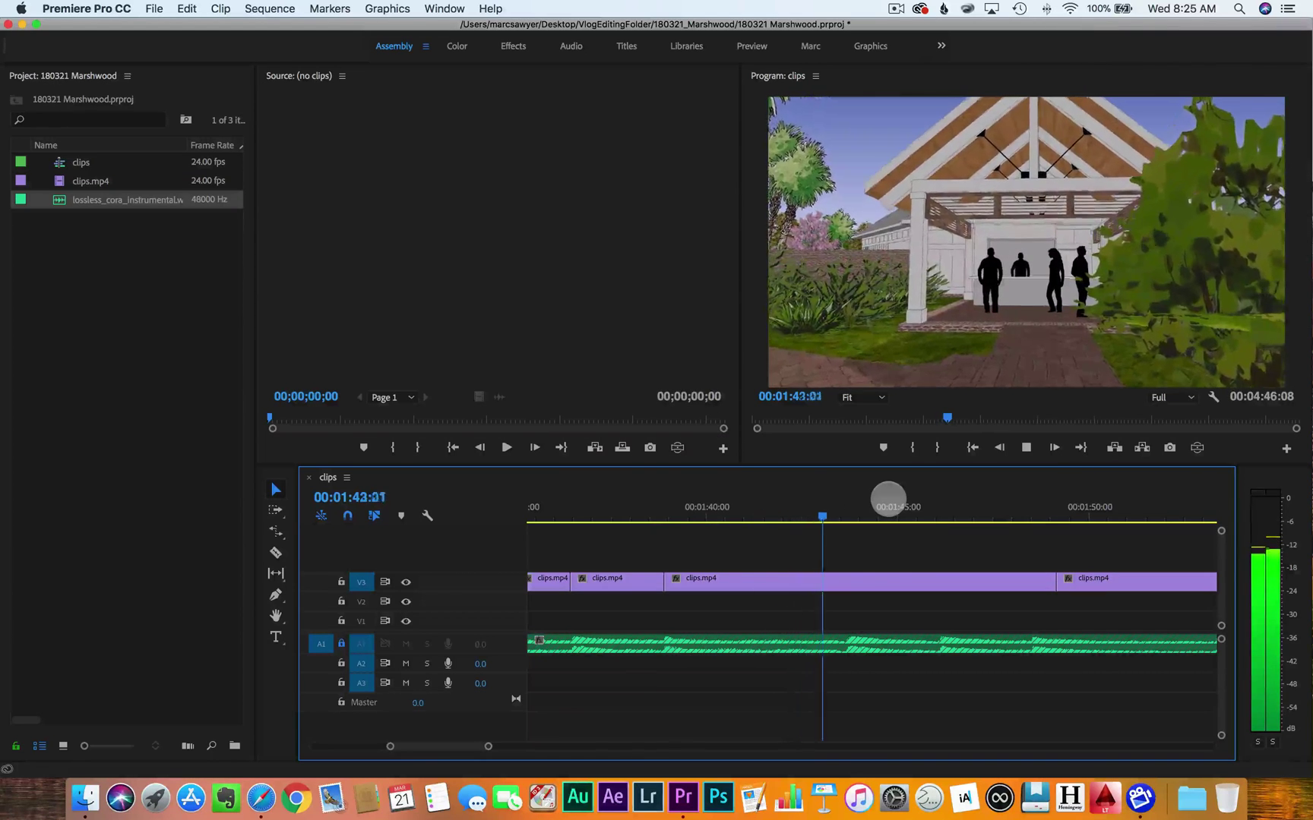
# Ripple-trim three more clips to end on the beats near 00:01:43:17 and 00:01:46:03 and at 00:01:48:12
pyautogui.press('w')
pyautogui.press('space')
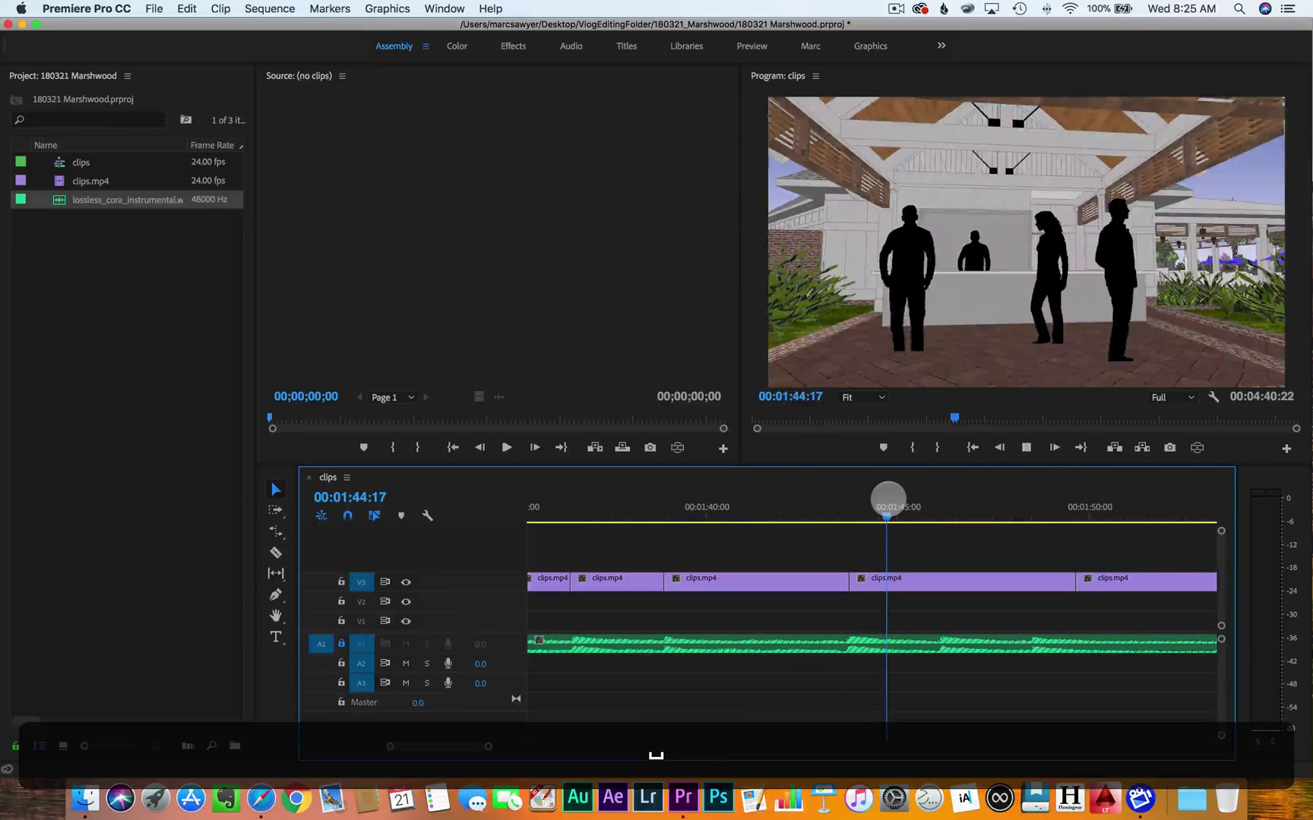
pyautogui.press('w')
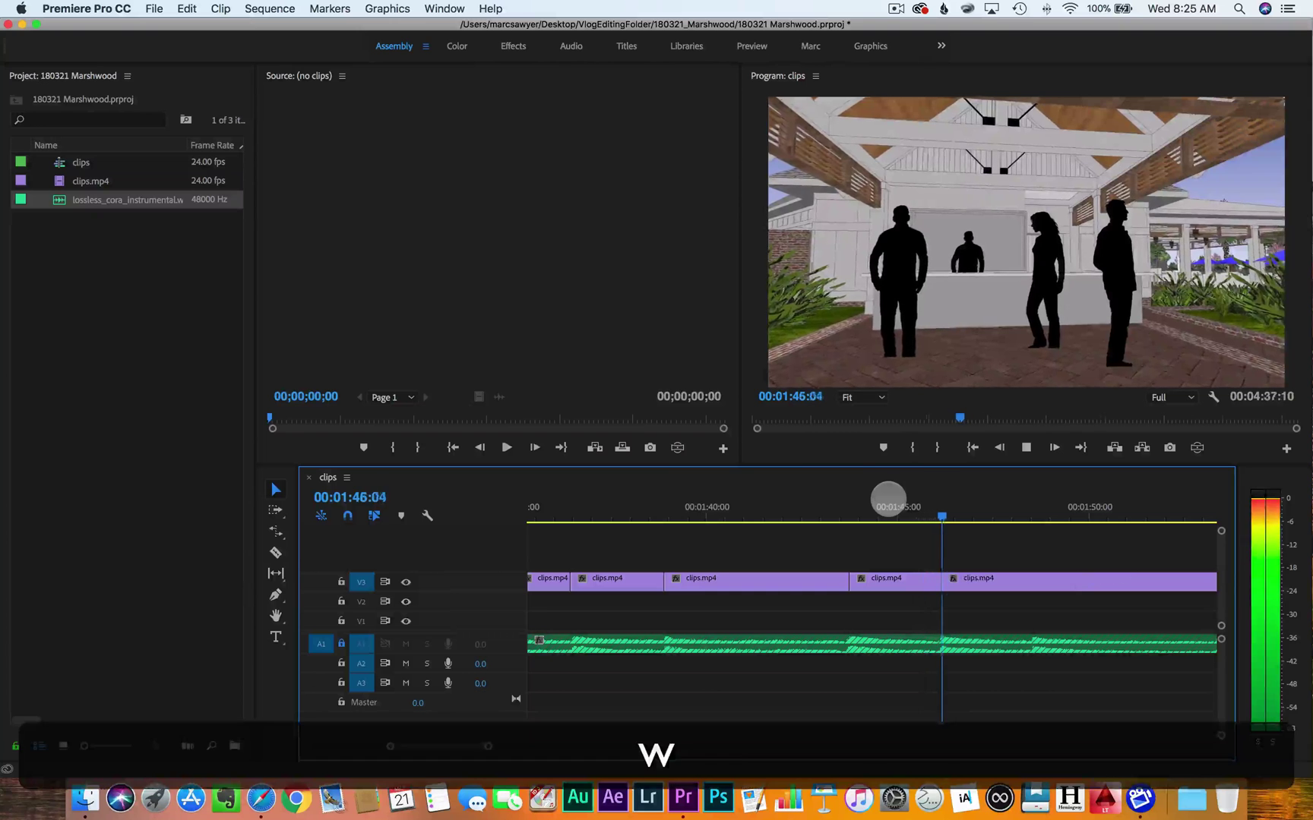
pyautogui.press('space')
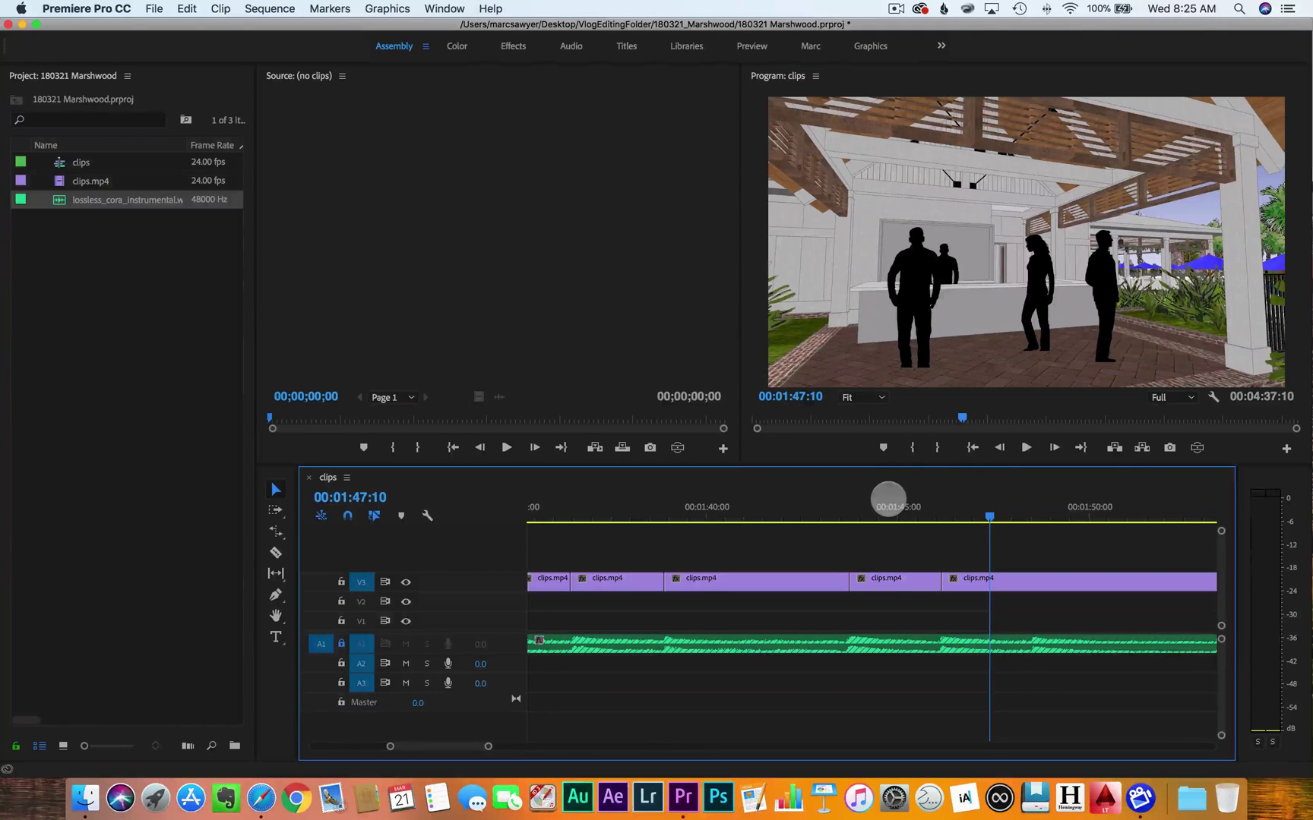
pyautogui.press('space')
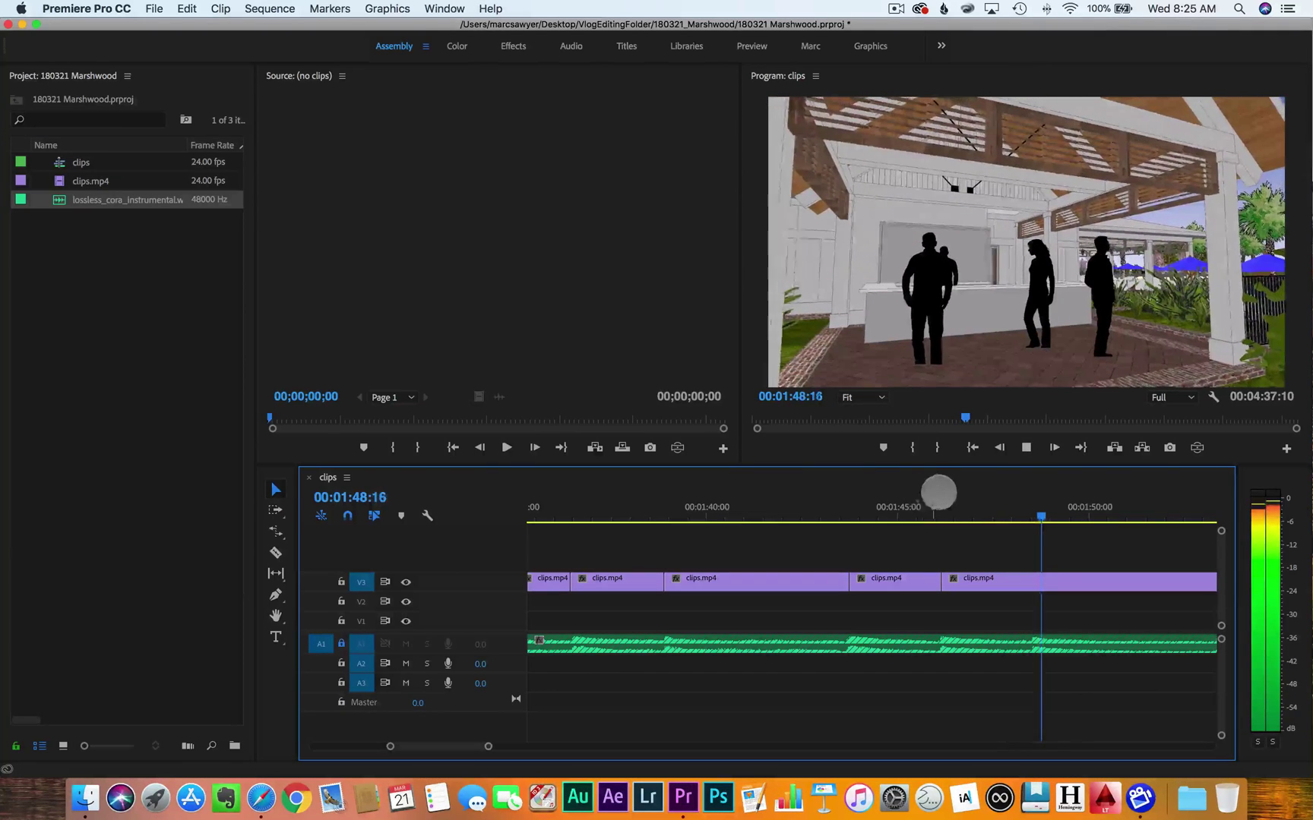
pyautogui.moveTo(1014, 497); pyautogui.dragTo(1032, 499)
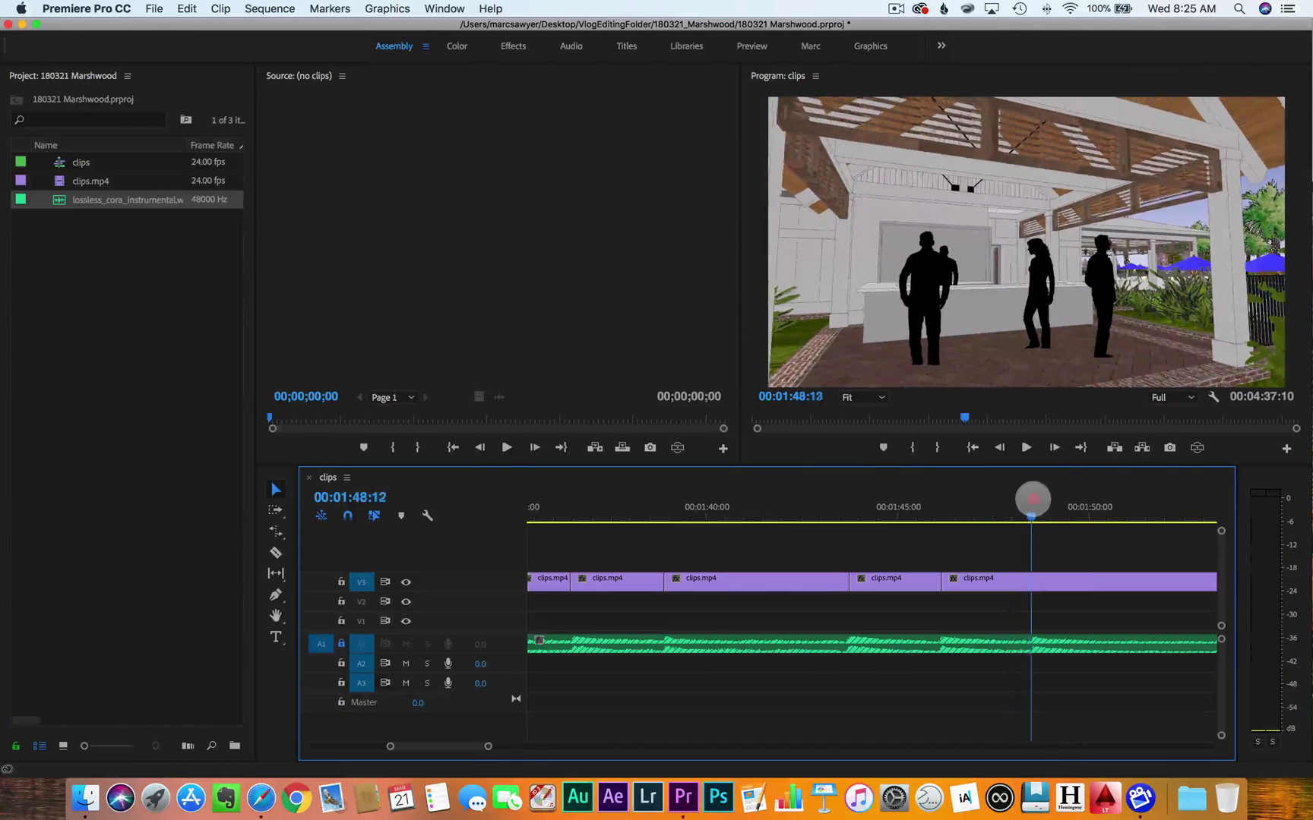
pyautogui.press('w')
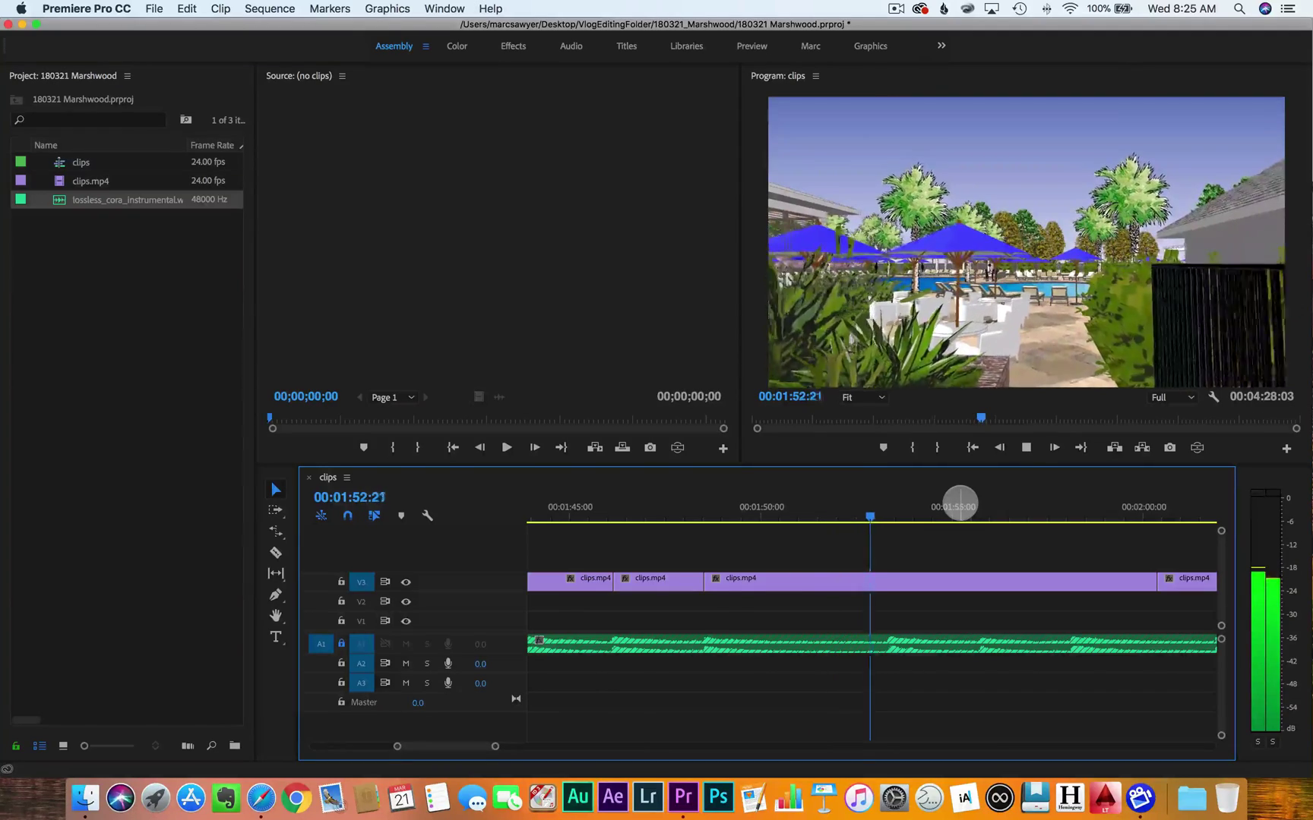
# Ripple-trim the next two clips to end on the beats near 00:01:53:05 and 00:01:55:20
pyautogui.press('w')
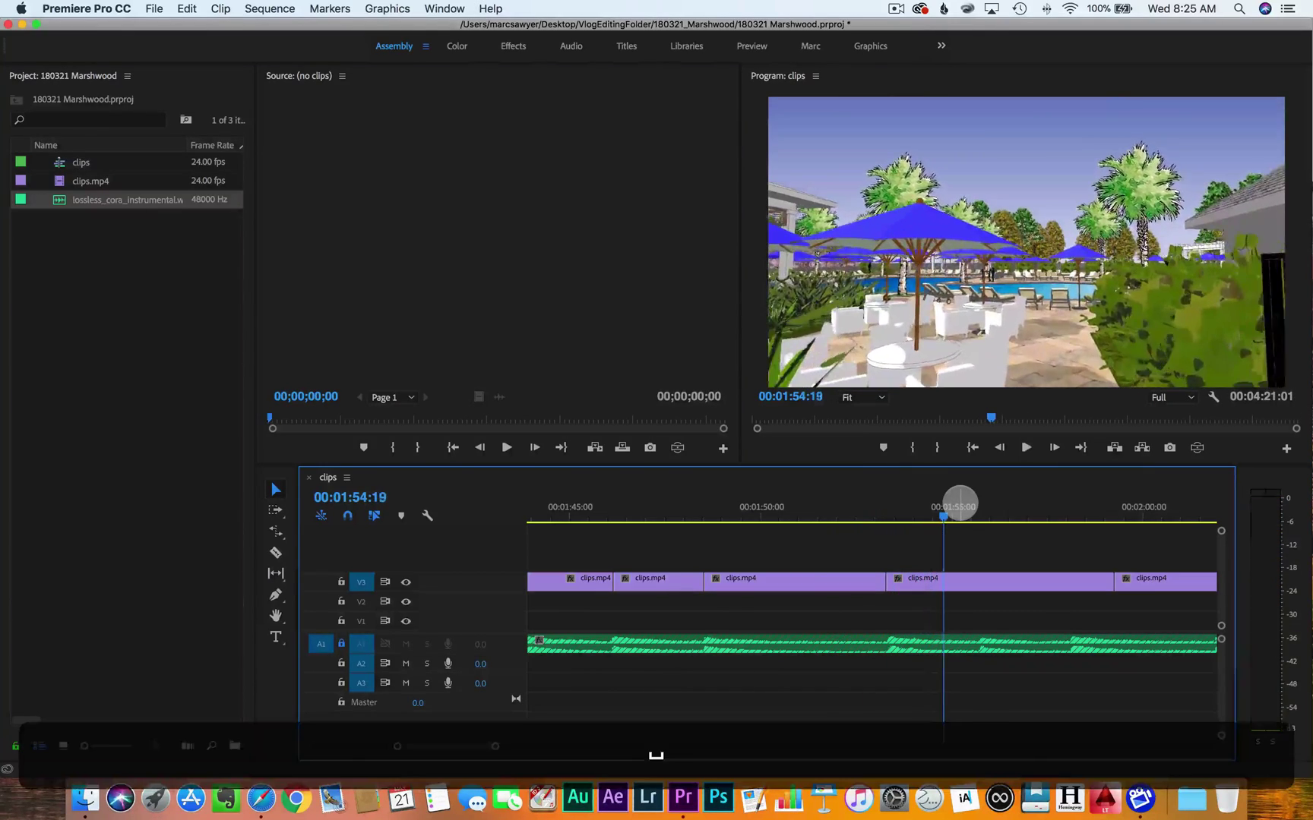
pyautogui.press('w')
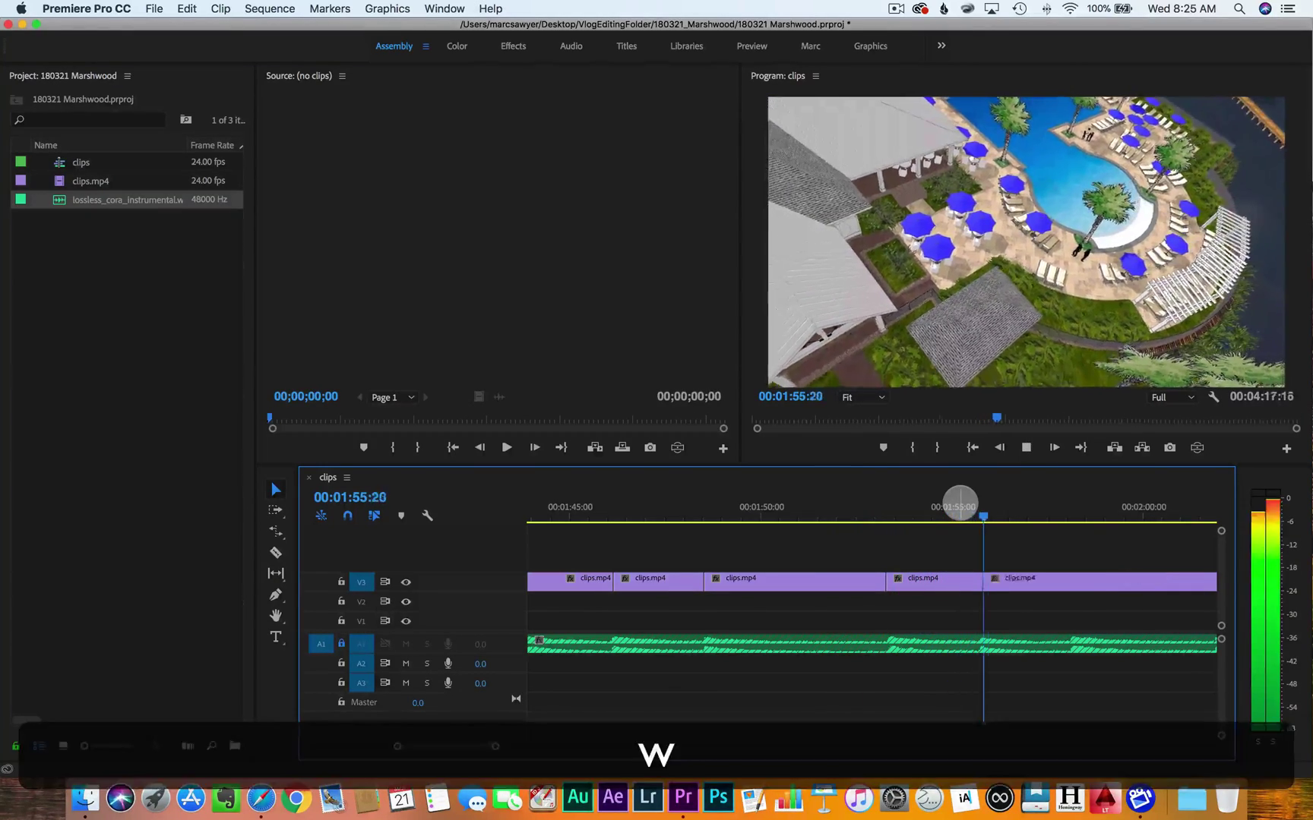
pyautogui.press('space')
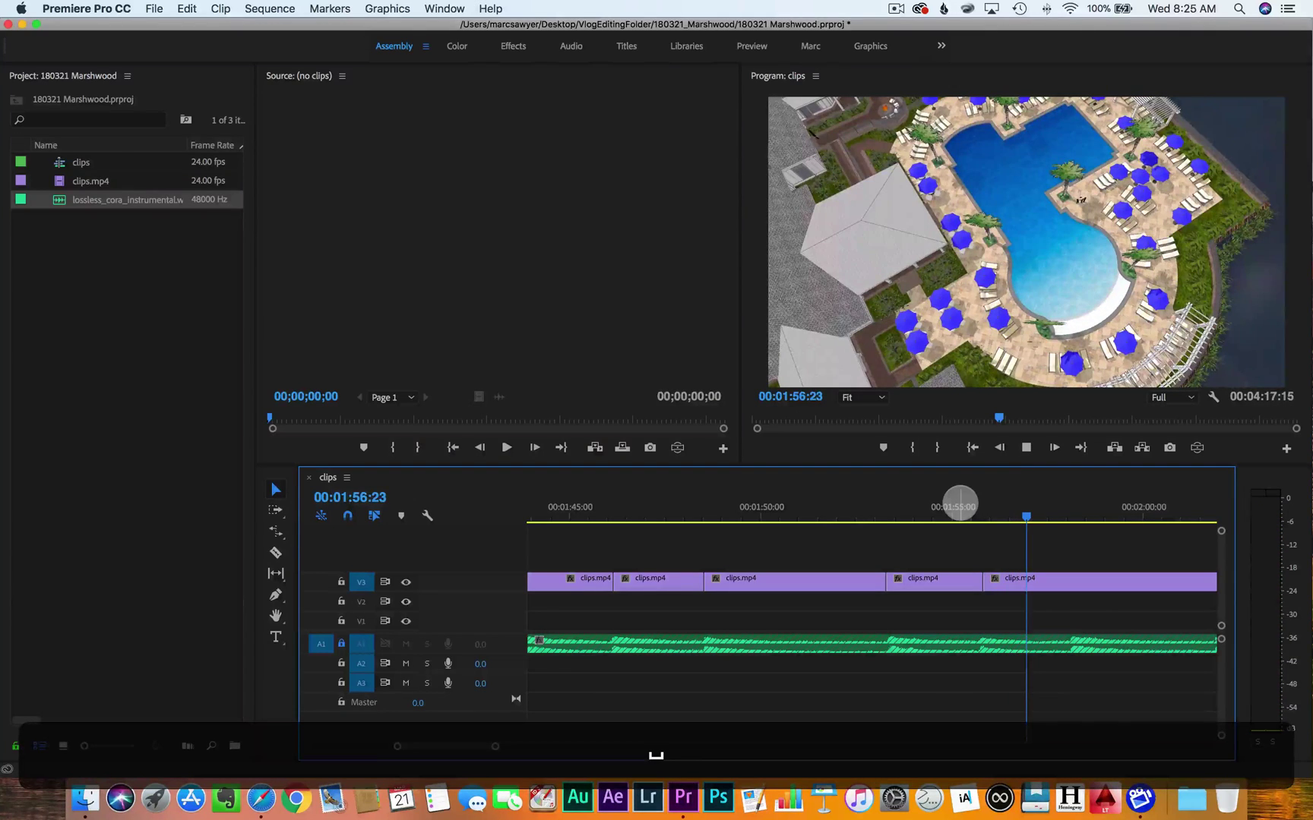
# Ripple-trim the end of the overhead pool clip to the beat at 00:01:58:03, and continue playback from there
pyautogui.press('w')
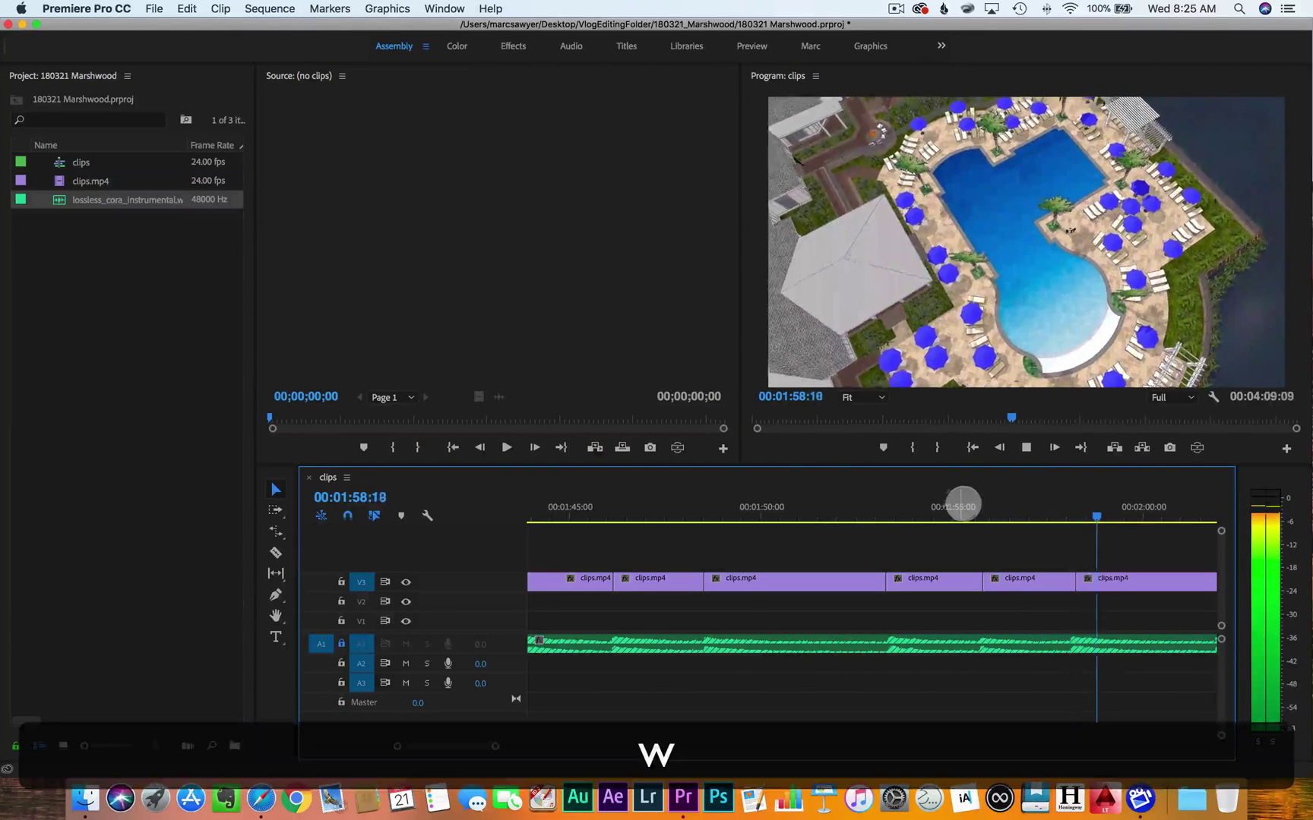
pyautogui.press('space')
pyautogui.moveTo(1083, 514); pyautogui.dragTo(1072, 516)
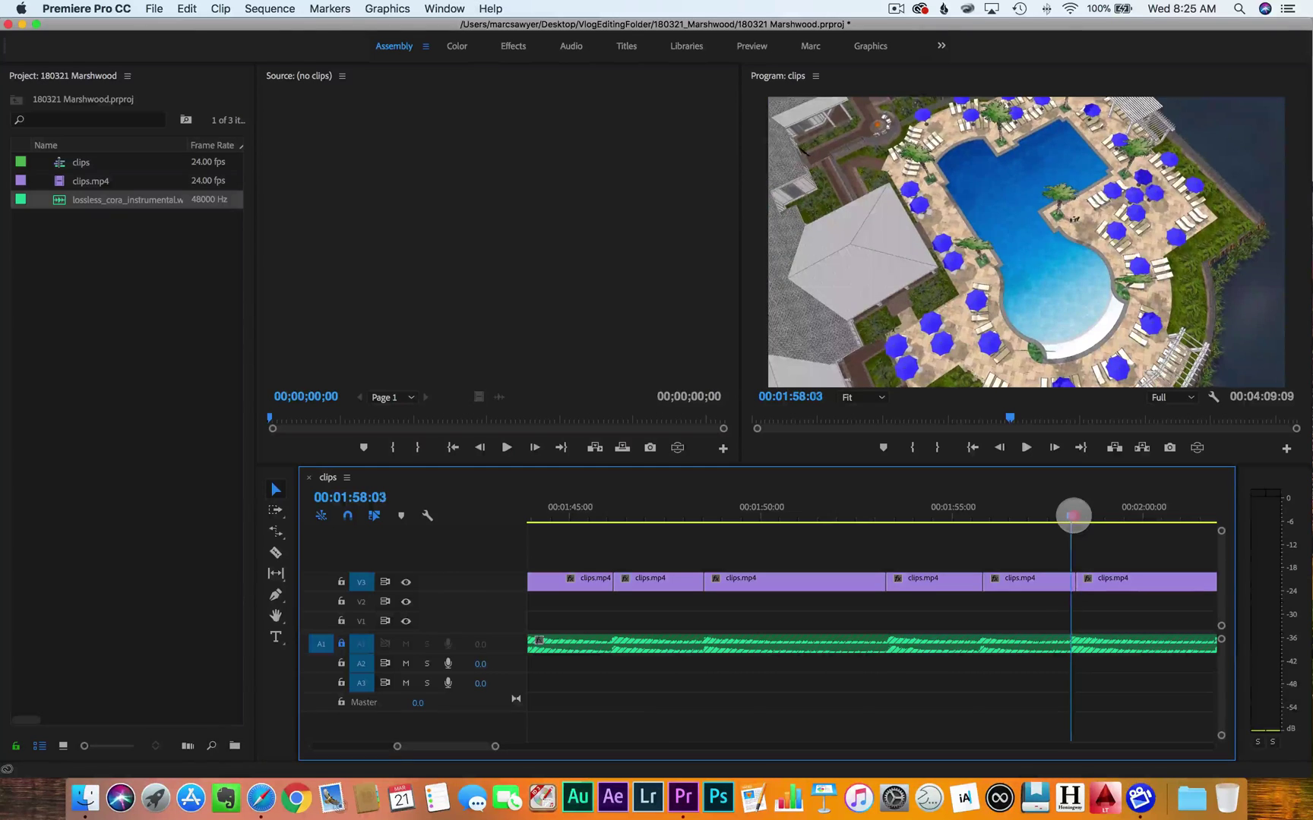
pyautogui.press('w')
pyautogui.press('space')
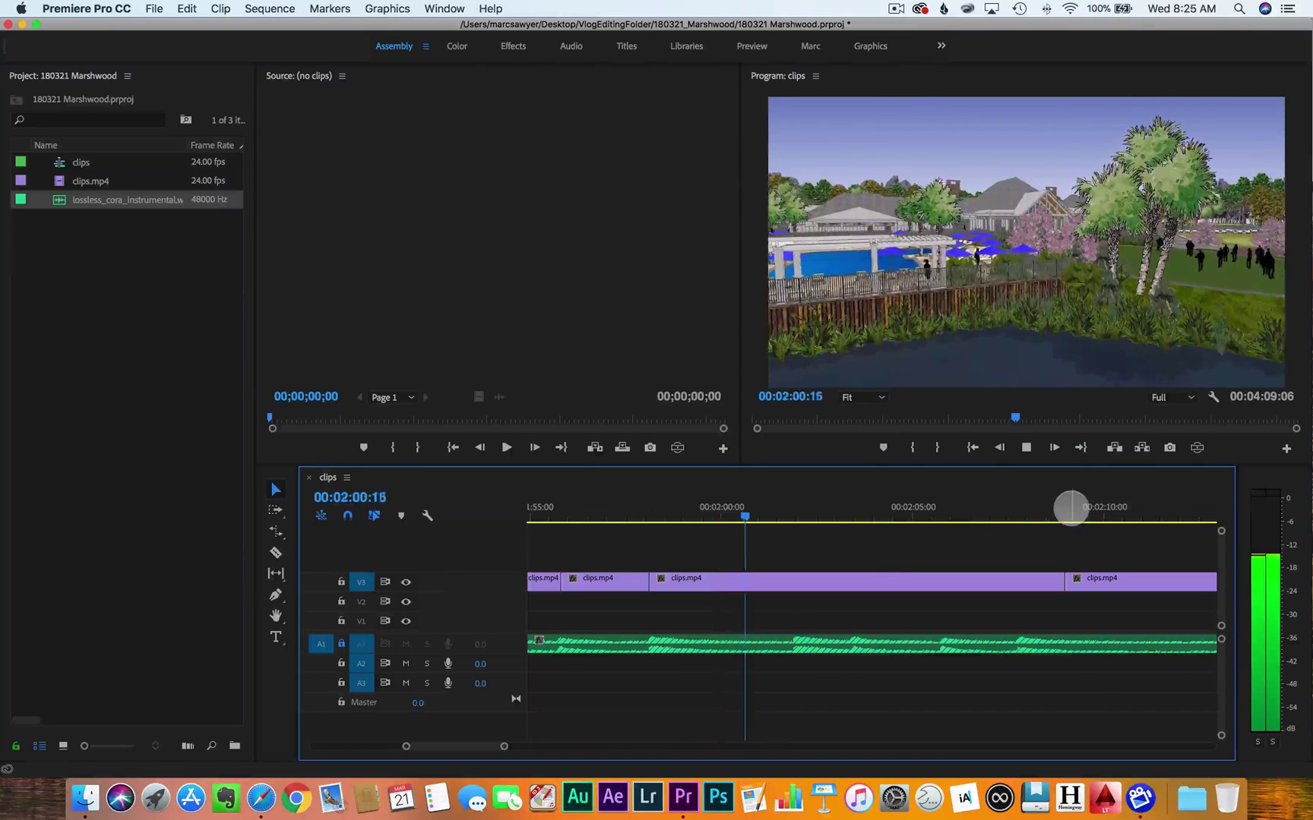
# Ripple-trim three clips, including the reversed one, to end on the beats near 00:02:01:22, 00:02:03:09 and 00:02:07:20
pyautogui.press('w')
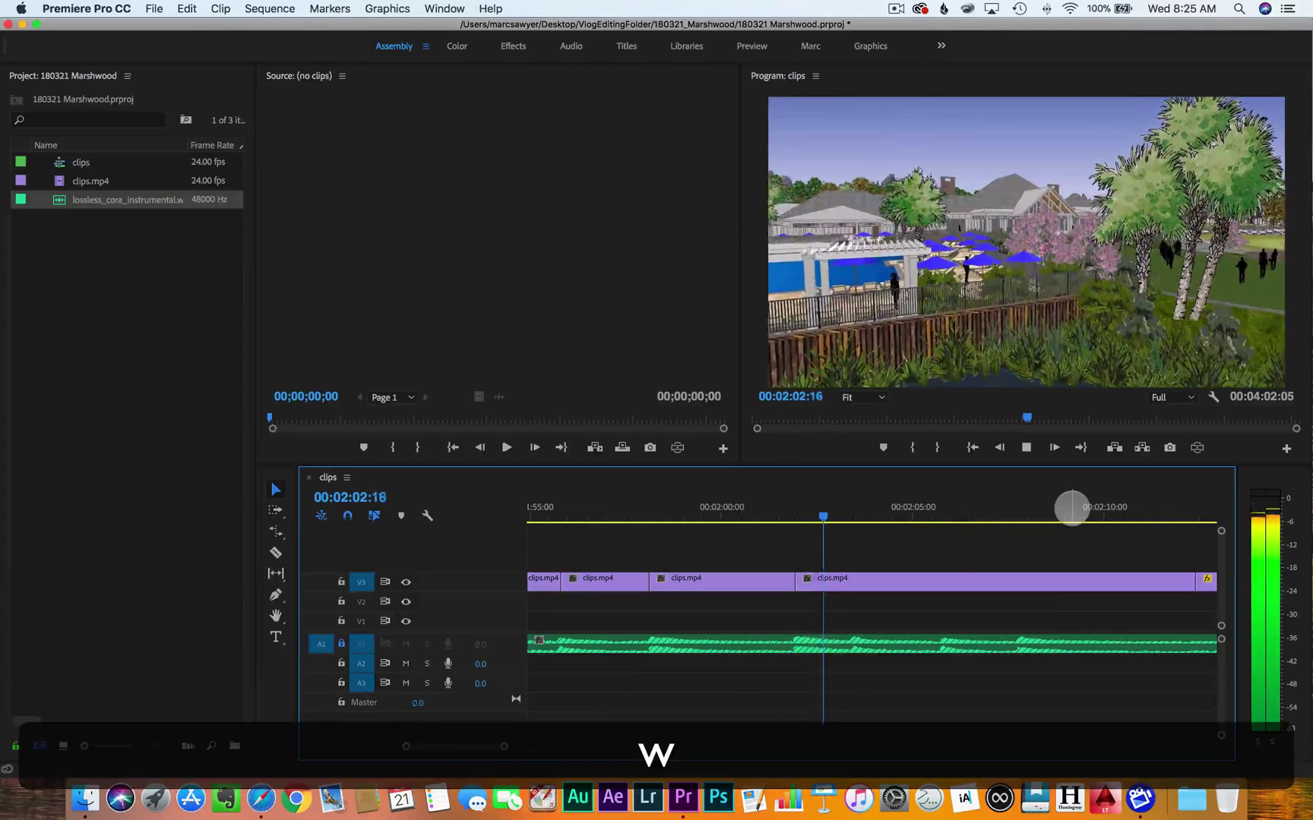
pyautogui.press('w')
pyautogui.moveTo(828, 508); pyautogui.dragTo(780, 507)
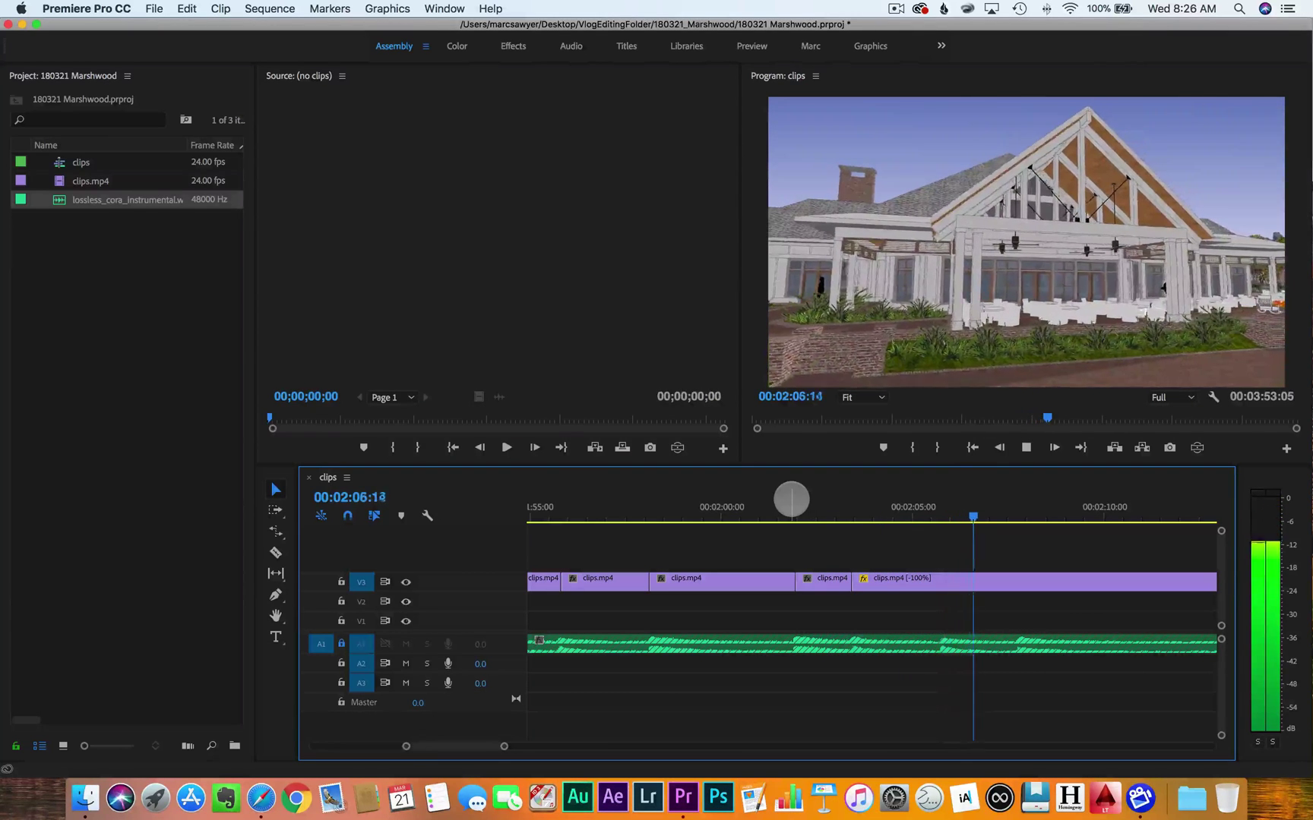
pyautogui.press('w')
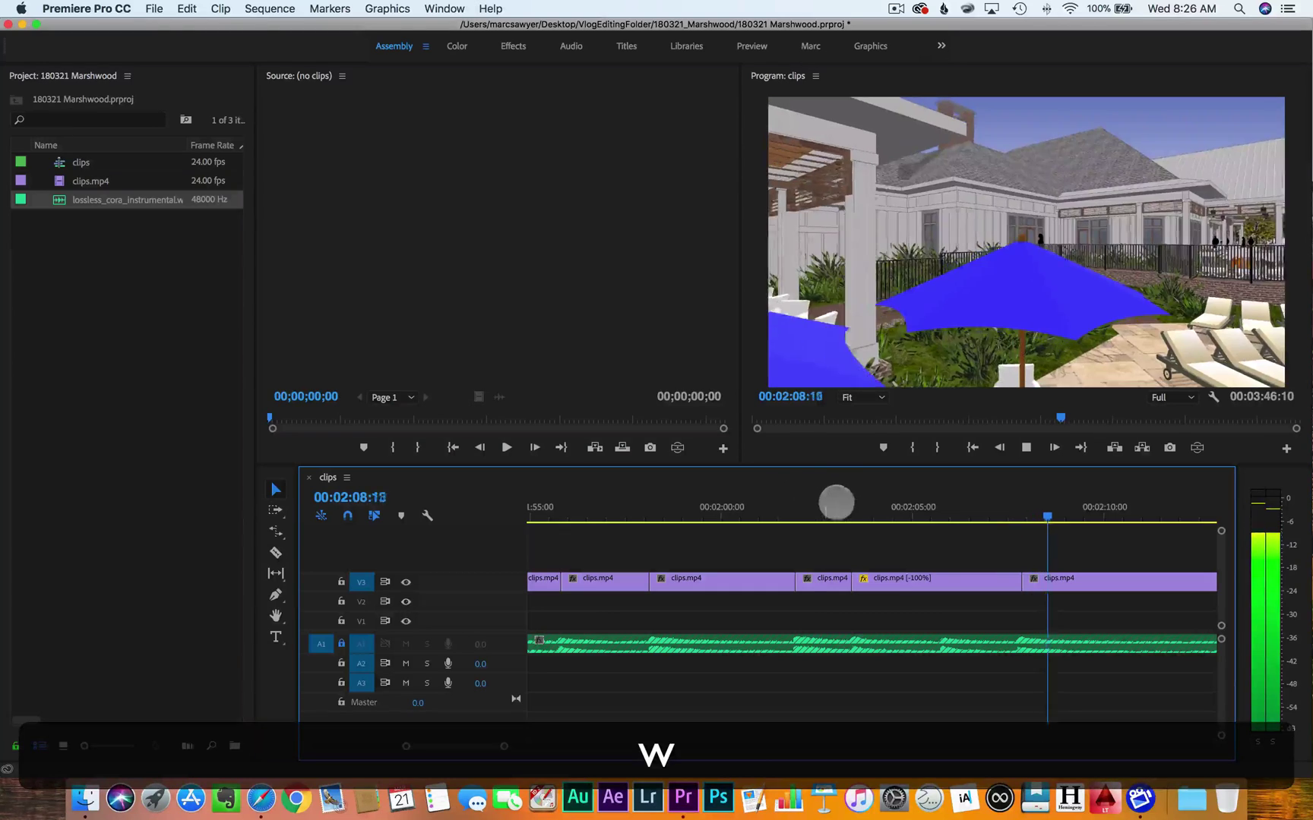
# Ripple-trim the following four clips to end on the beats near 00:02:14:10, 00:02:16:08, 00:02:18:07 and 00:02:20:03
pyautogui.scroll(-5, 957, 503)
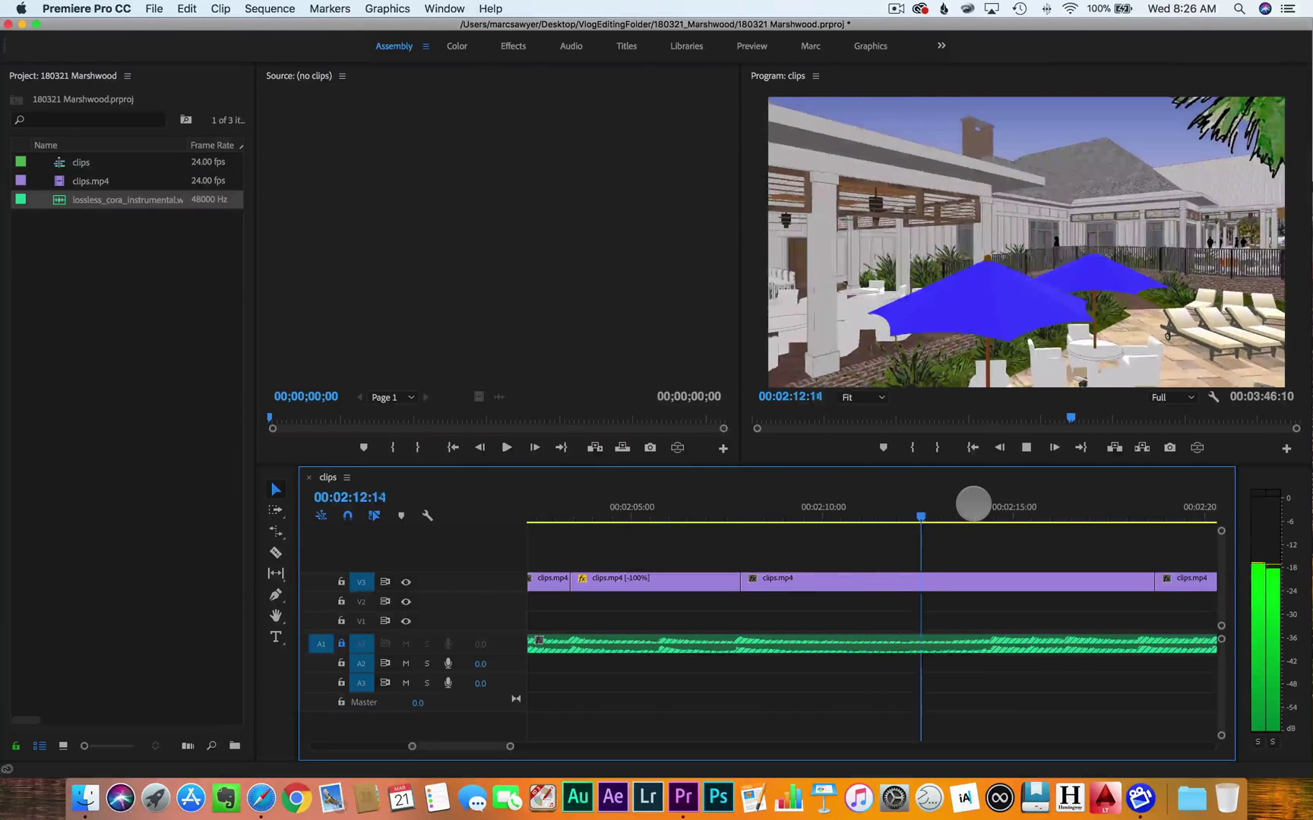
pyautogui.press('w')
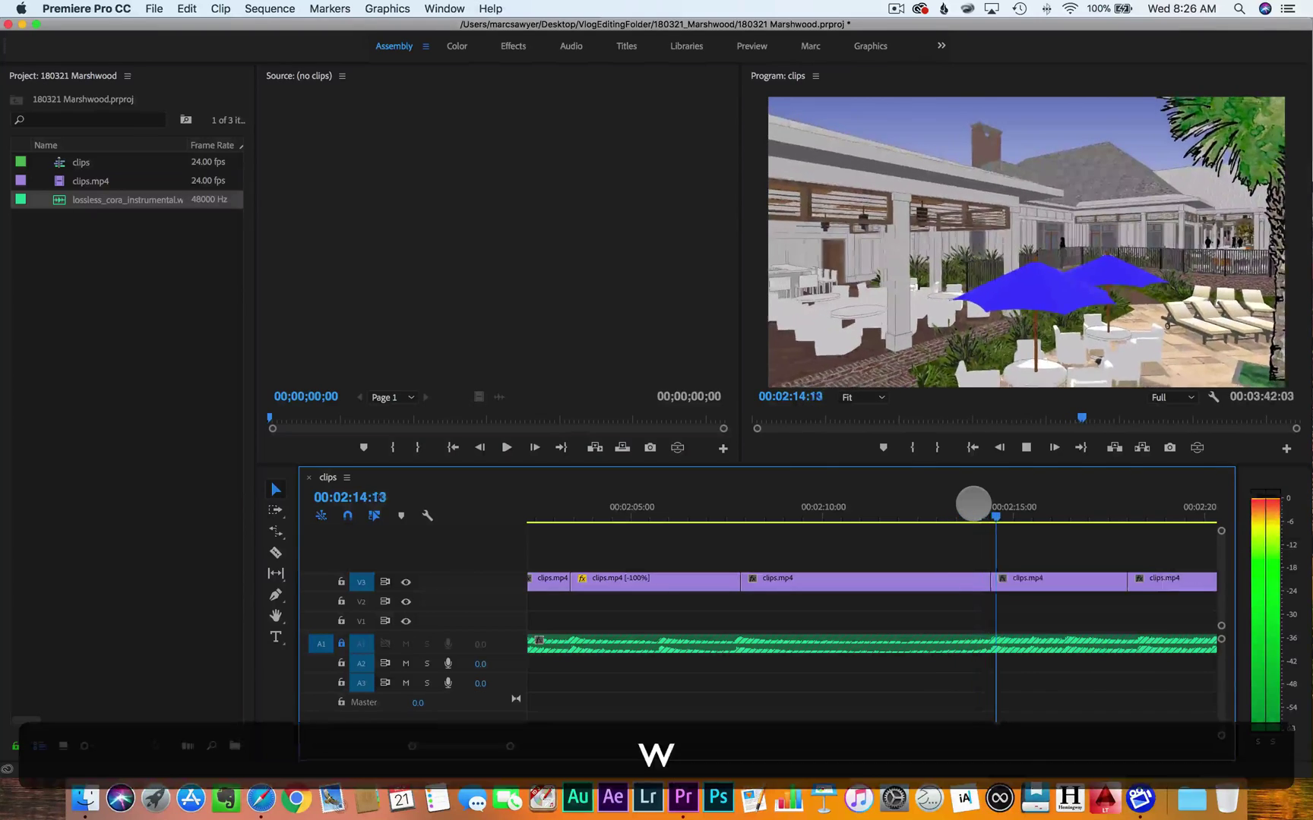
pyautogui.press('w')
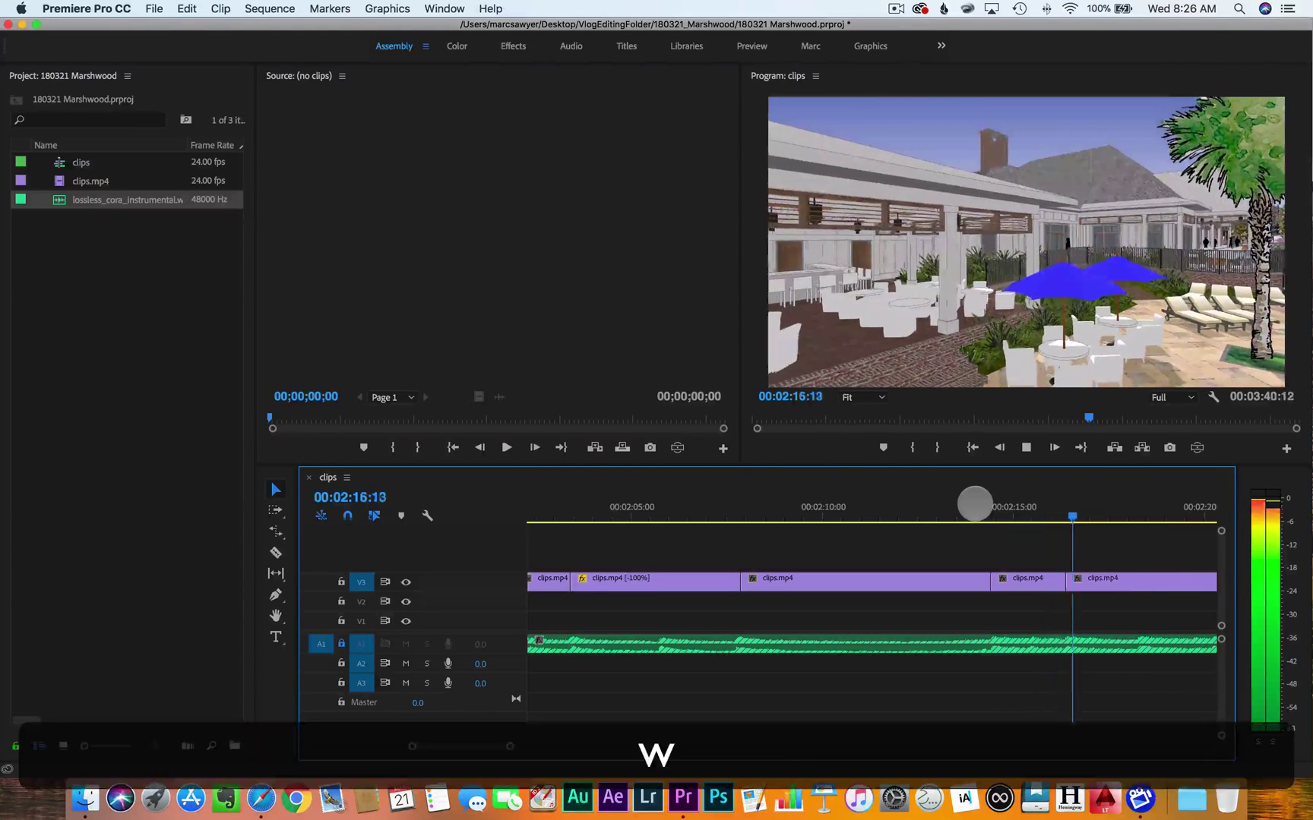
pyautogui.press('w')
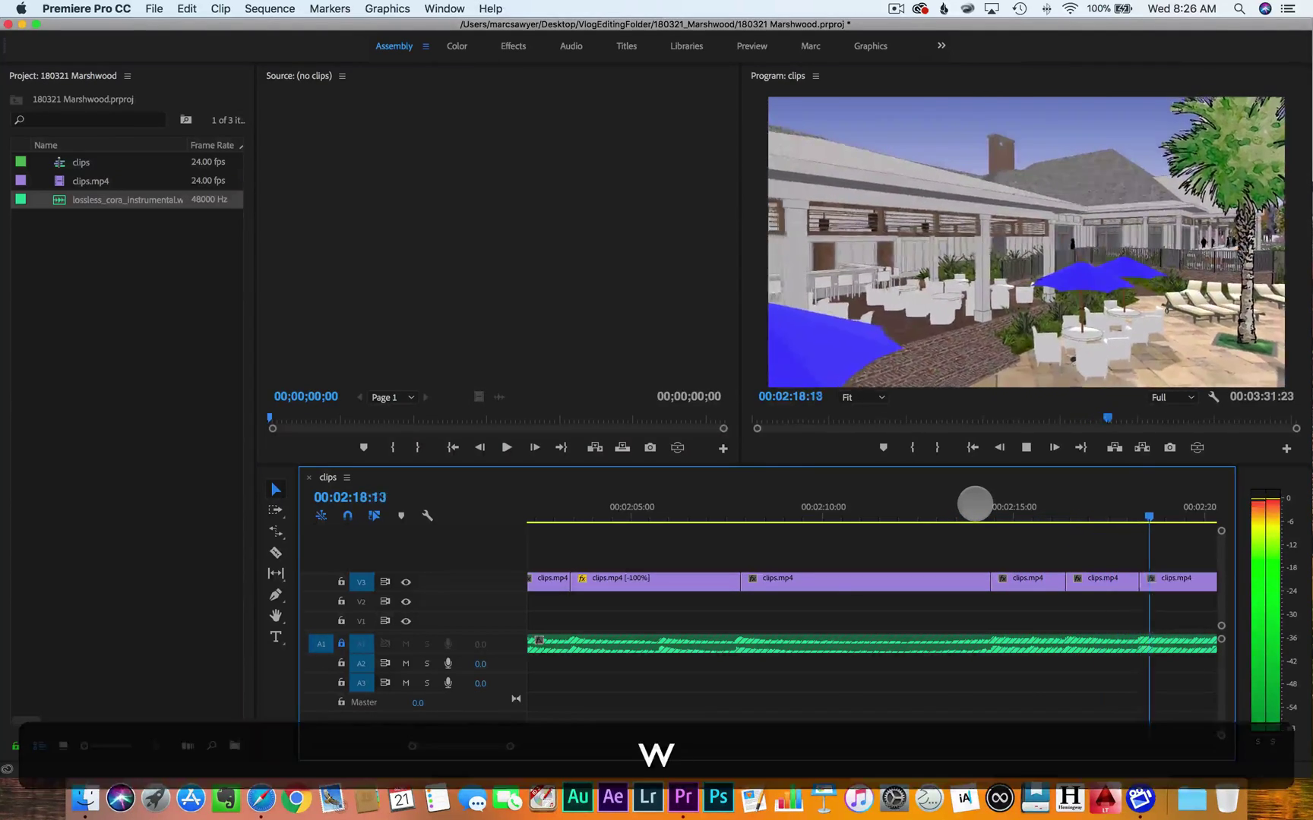
pyautogui.press('w')
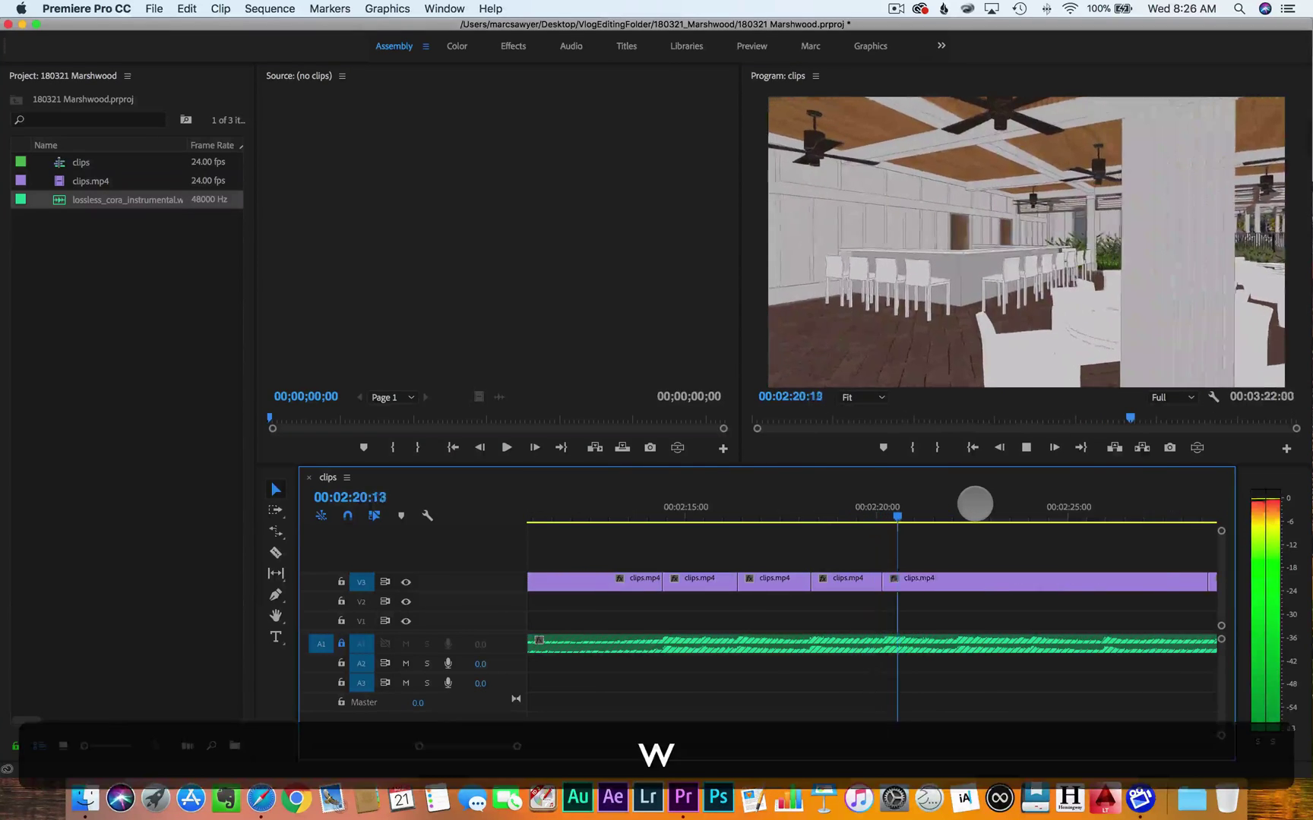
# Ripple-trim the next three clips to end on the beats near 00:02:22:03, 00:02:24:01 and 00:02:25:23
pyautogui.press('w')
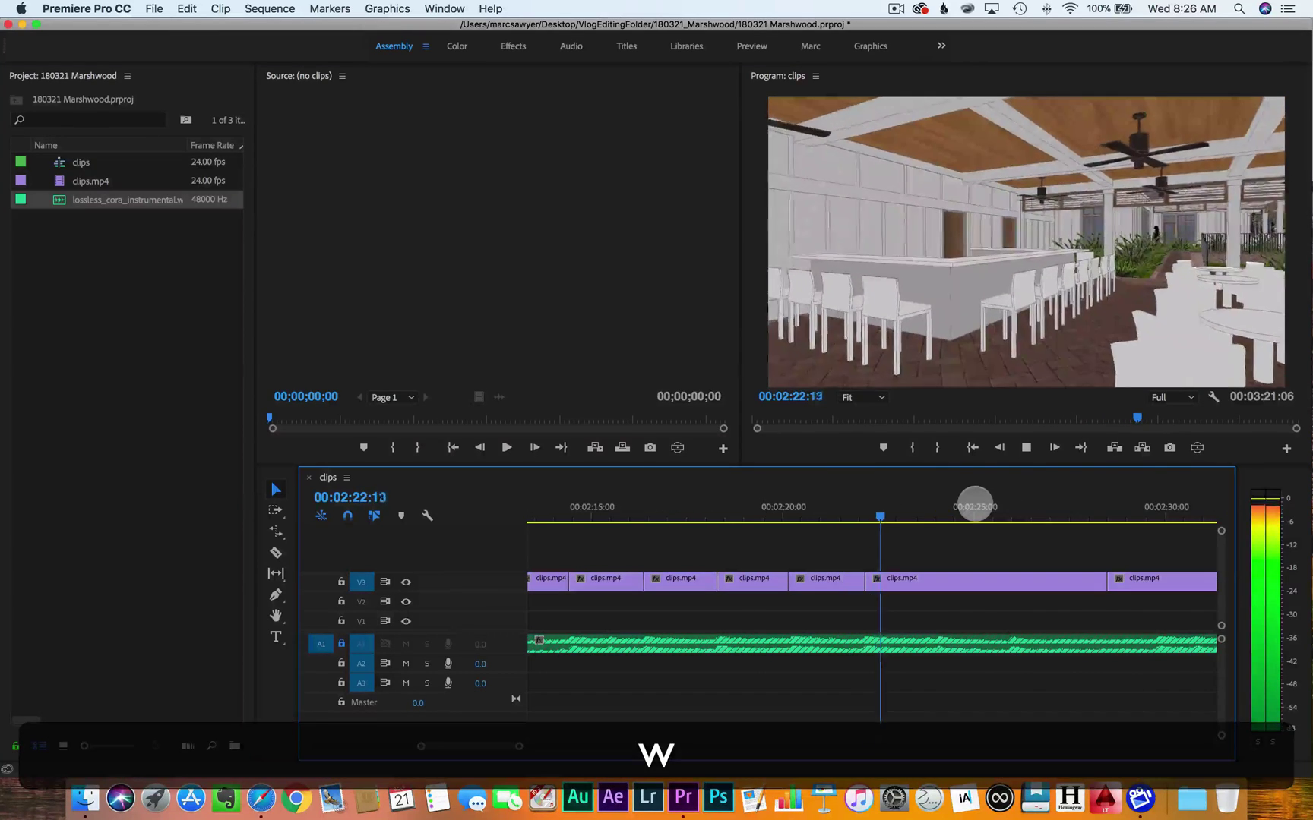
pyautogui.press('w')
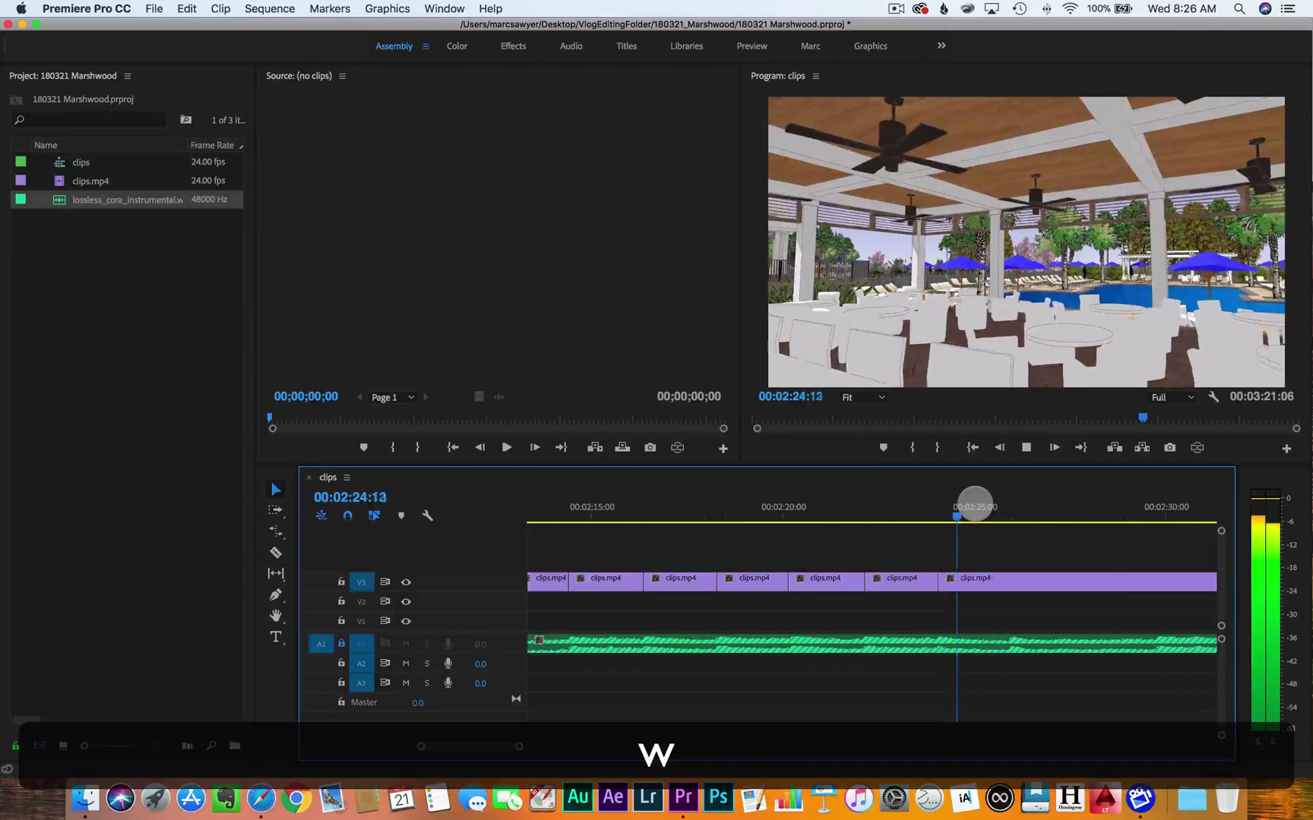
pyautogui.press('w')
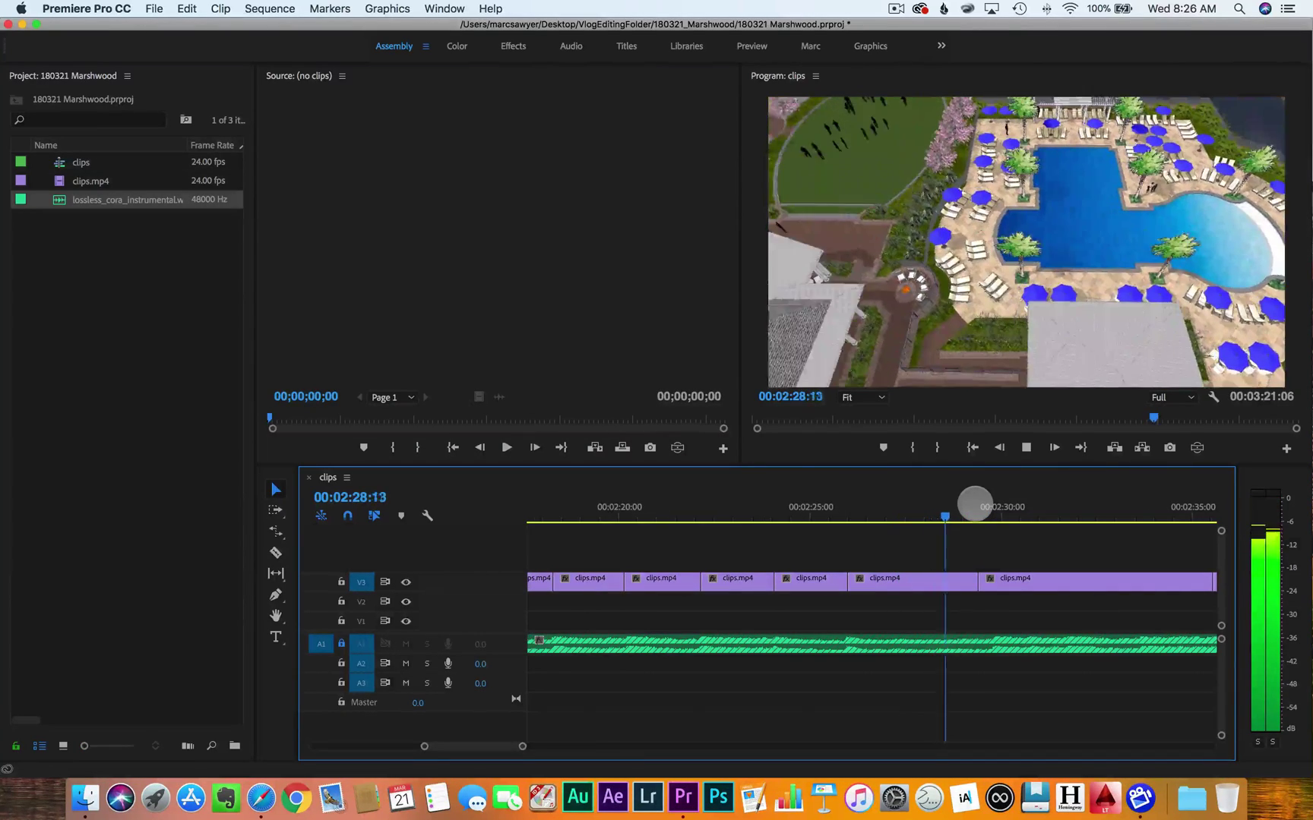
# Roll the cut between the overhead pool clip and the patio clip to the beat at 00:02:29:21, and play it back
pyautogui.press('space')
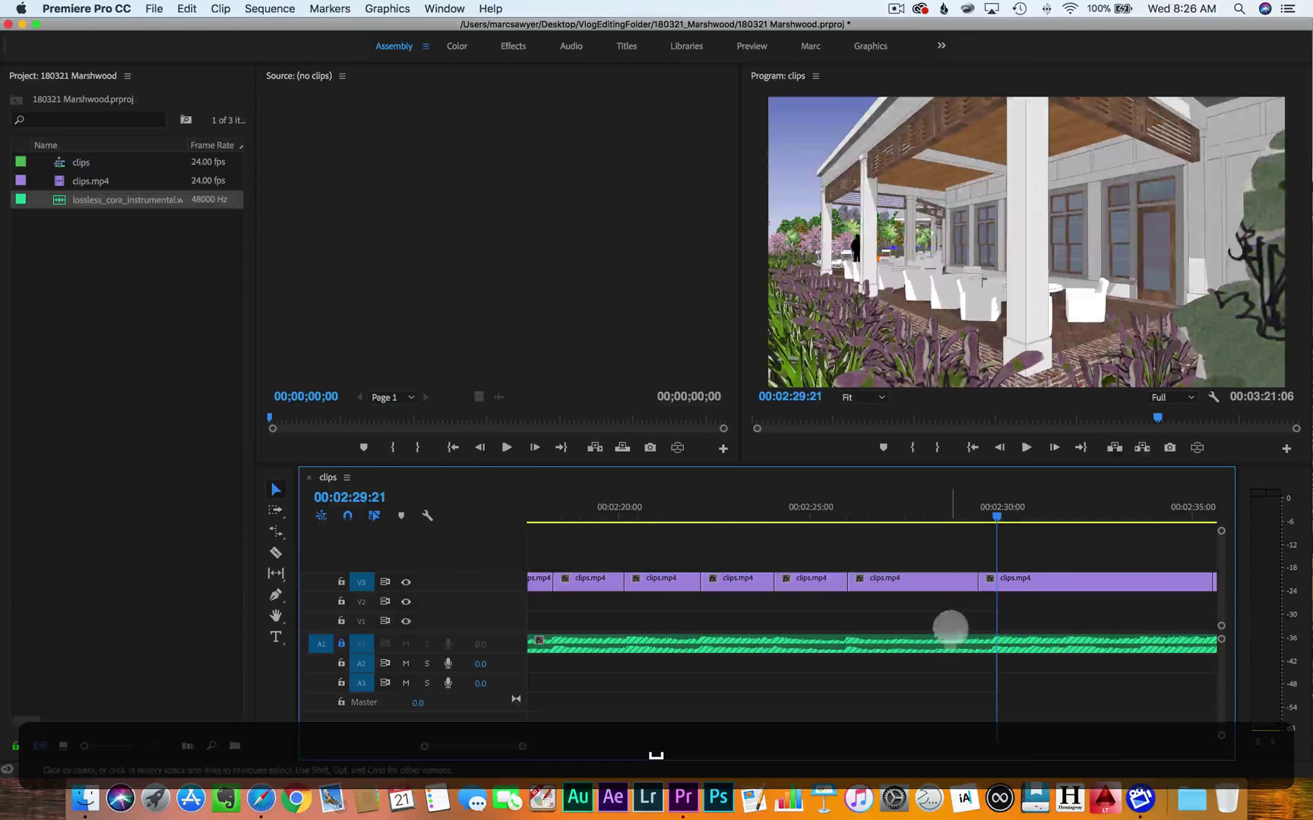
pyautogui.moveTo(979, 583); pyautogui.dragTo(988, 582)
pyautogui.click(946, 516)
pyautogui.press('space')
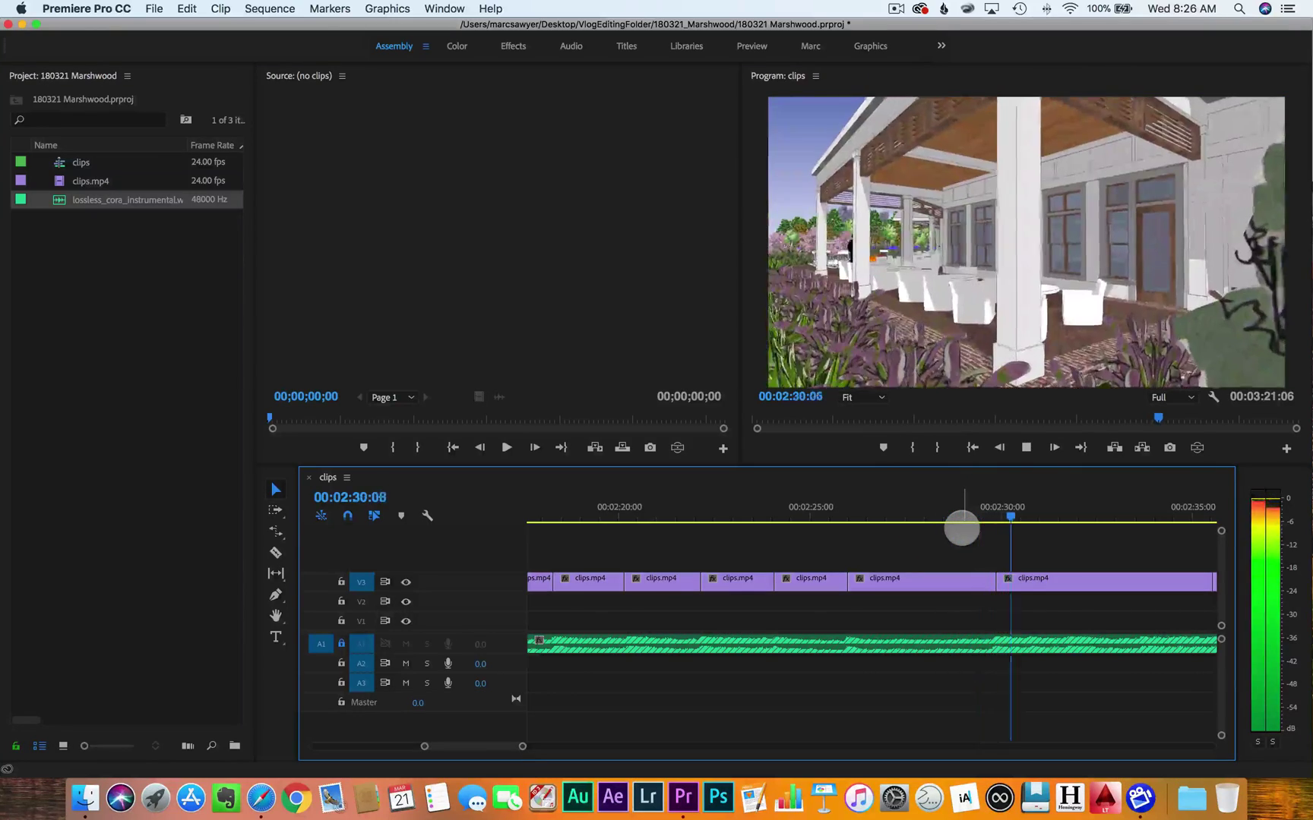
# Ripple-trim the following three patio clips to end on the beats near 00:02:33:12, 00:02:37:12 and 00:02:41:10
pyautogui.scroll(-5, 961, 524)
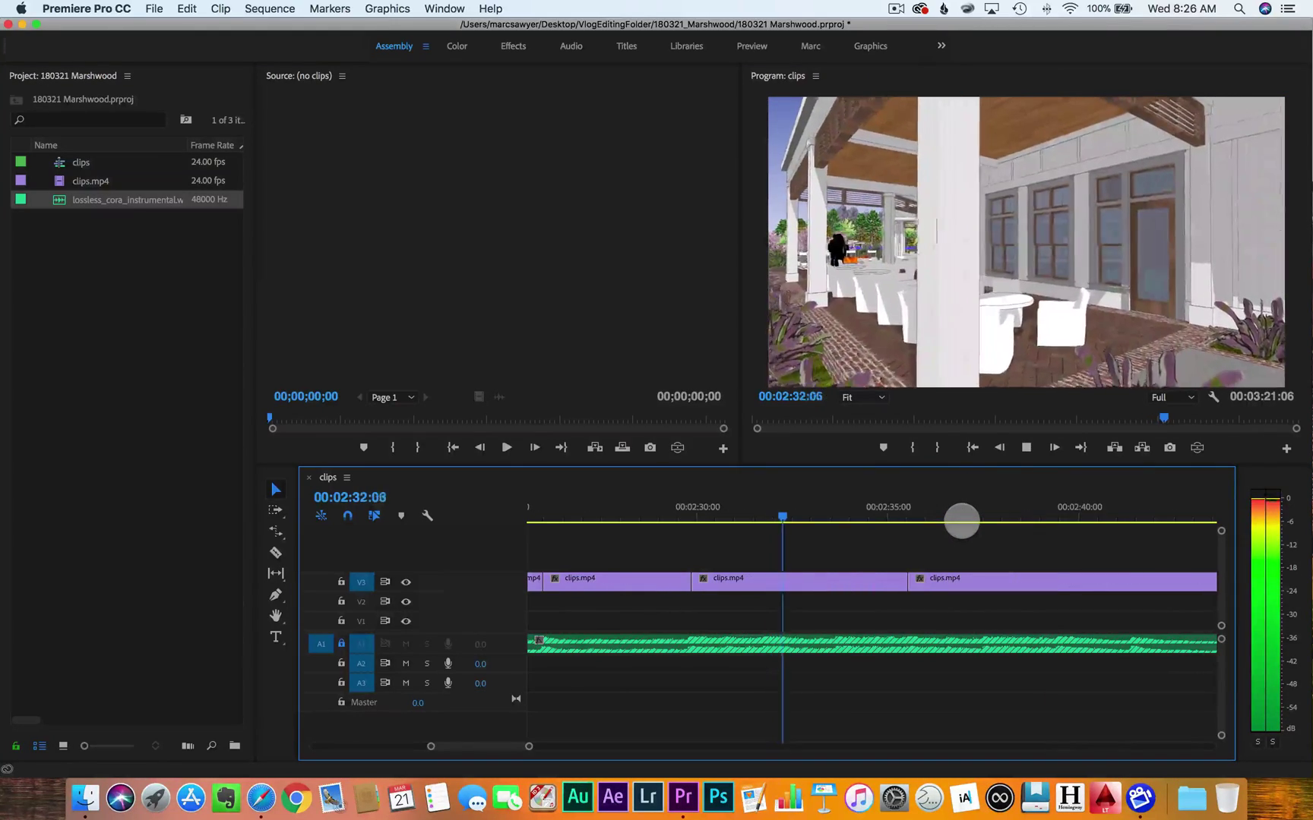
pyautogui.press('w')
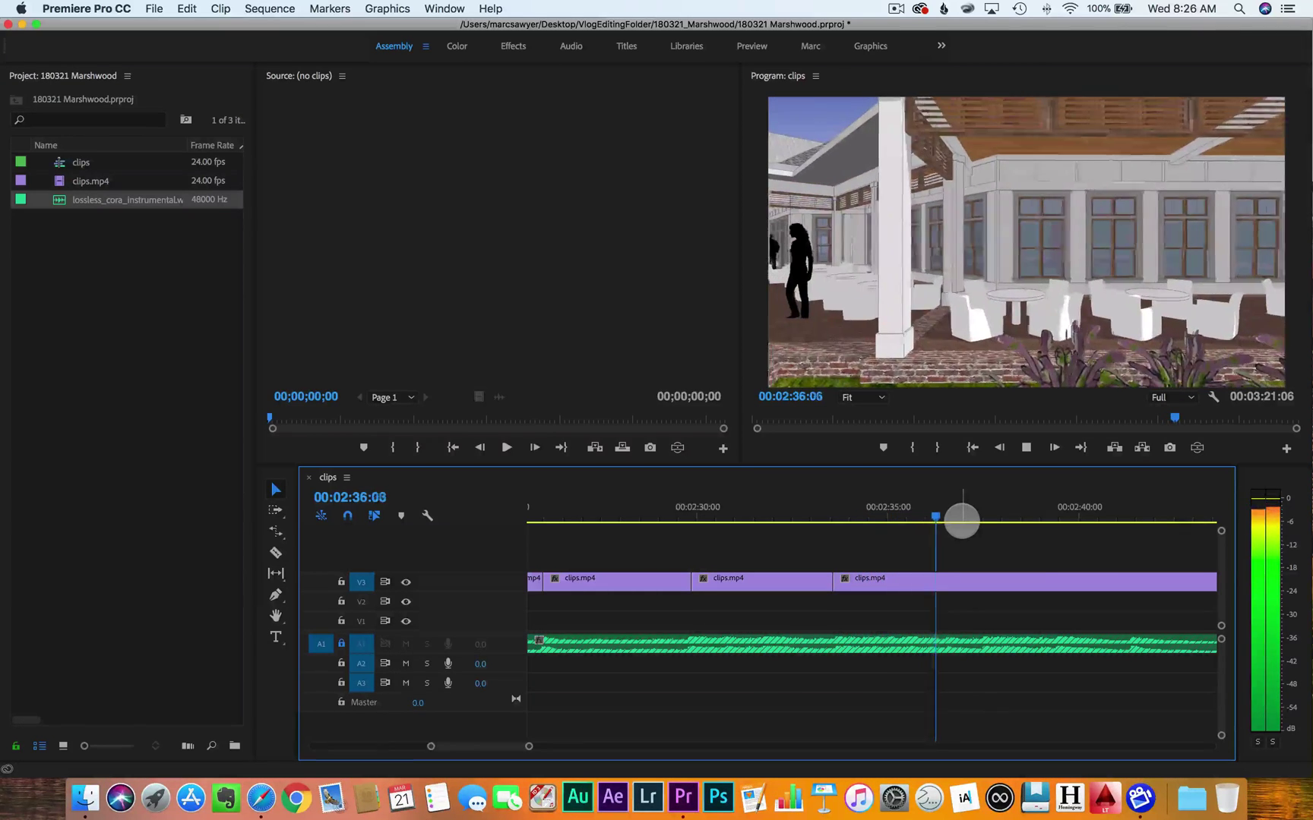
pyautogui.press('w')
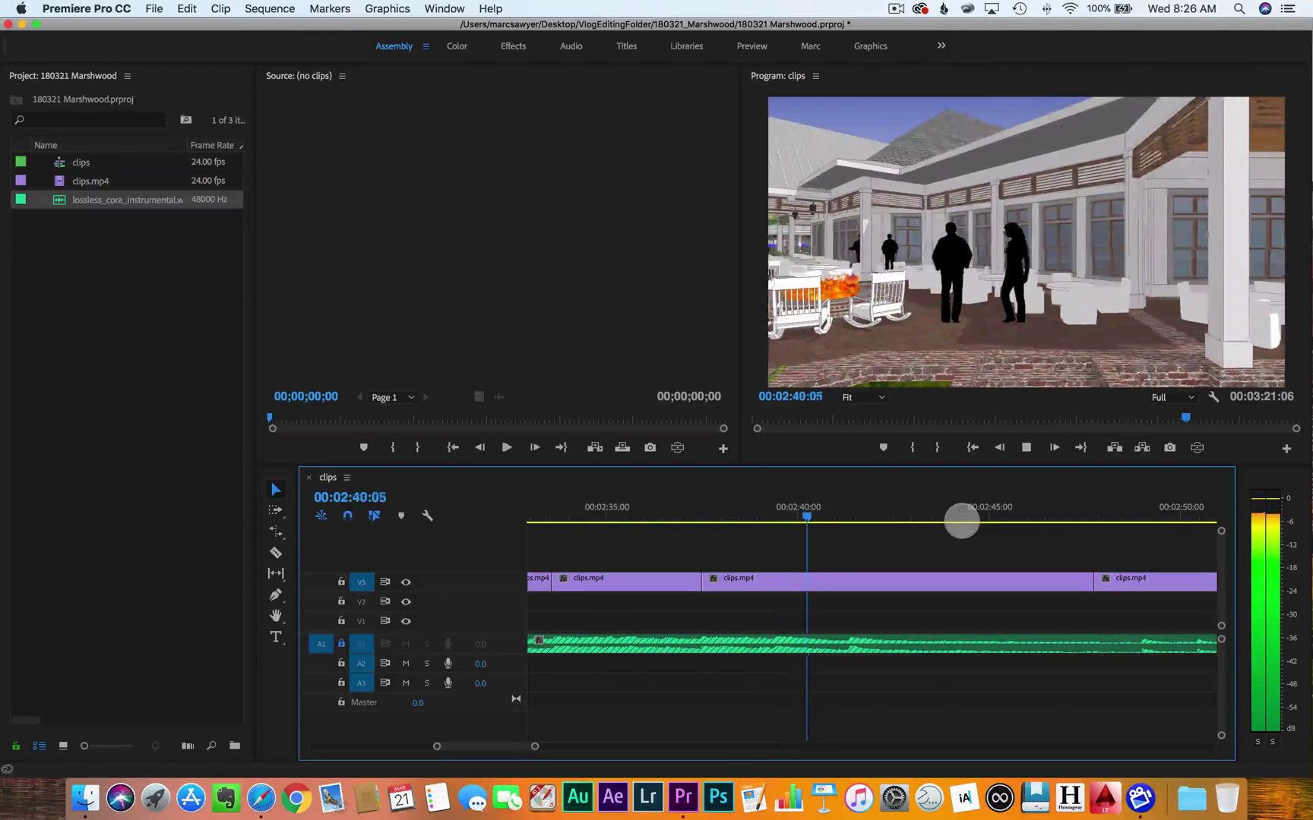
pyautogui.press('w')
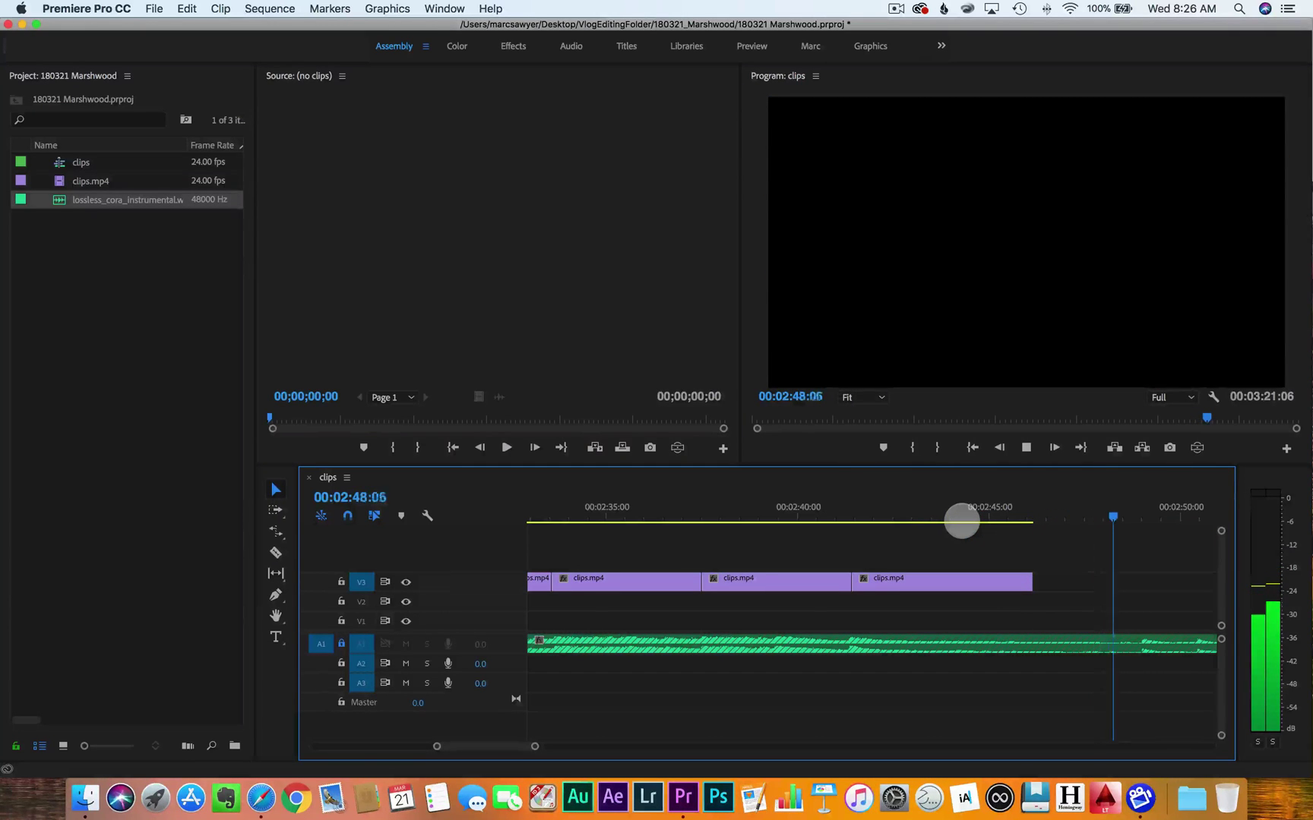
# Unlock the music track, cut the song at 00:02:48:22 and delete everything after the cut
pyautogui.press('space')
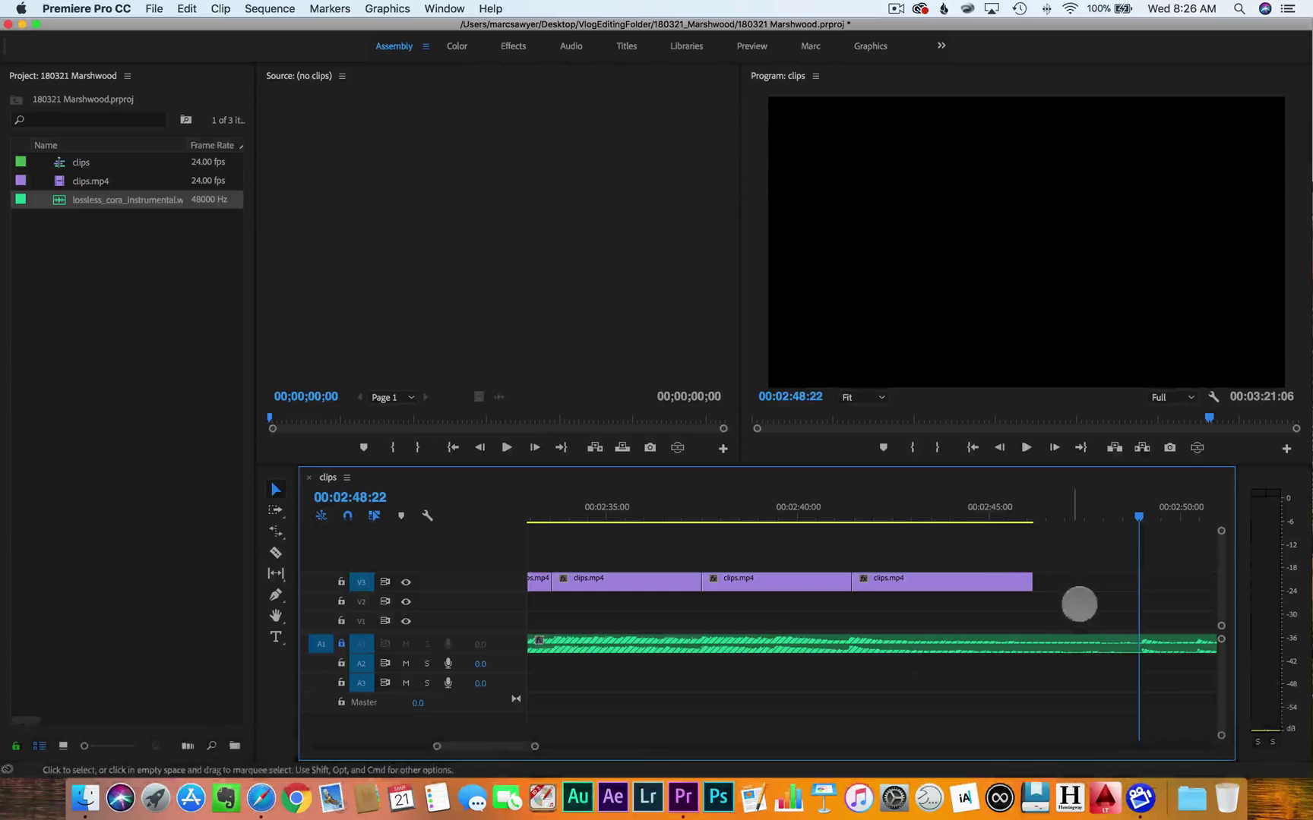
pyautogui.press('c')
pyautogui.click(1139, 645)
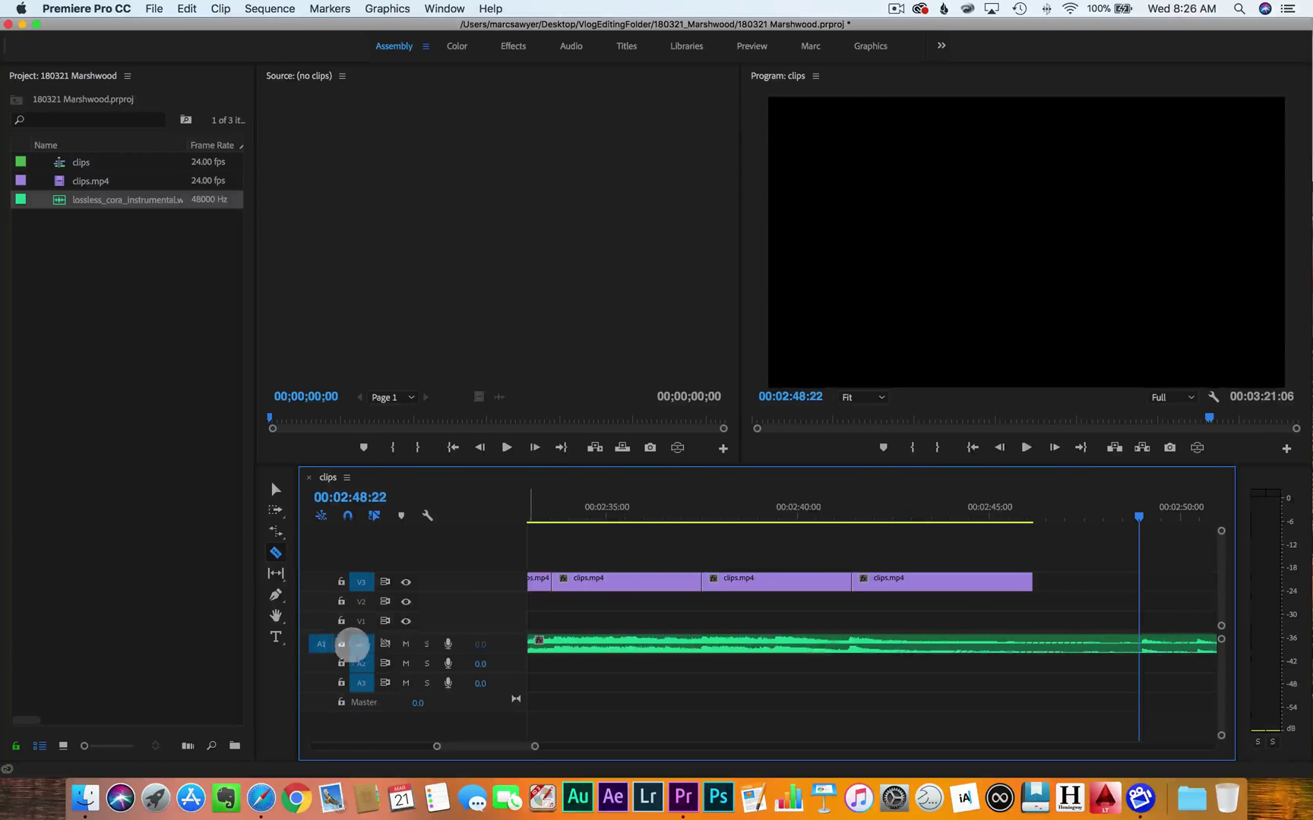
pyautogui.click(1140, 644)
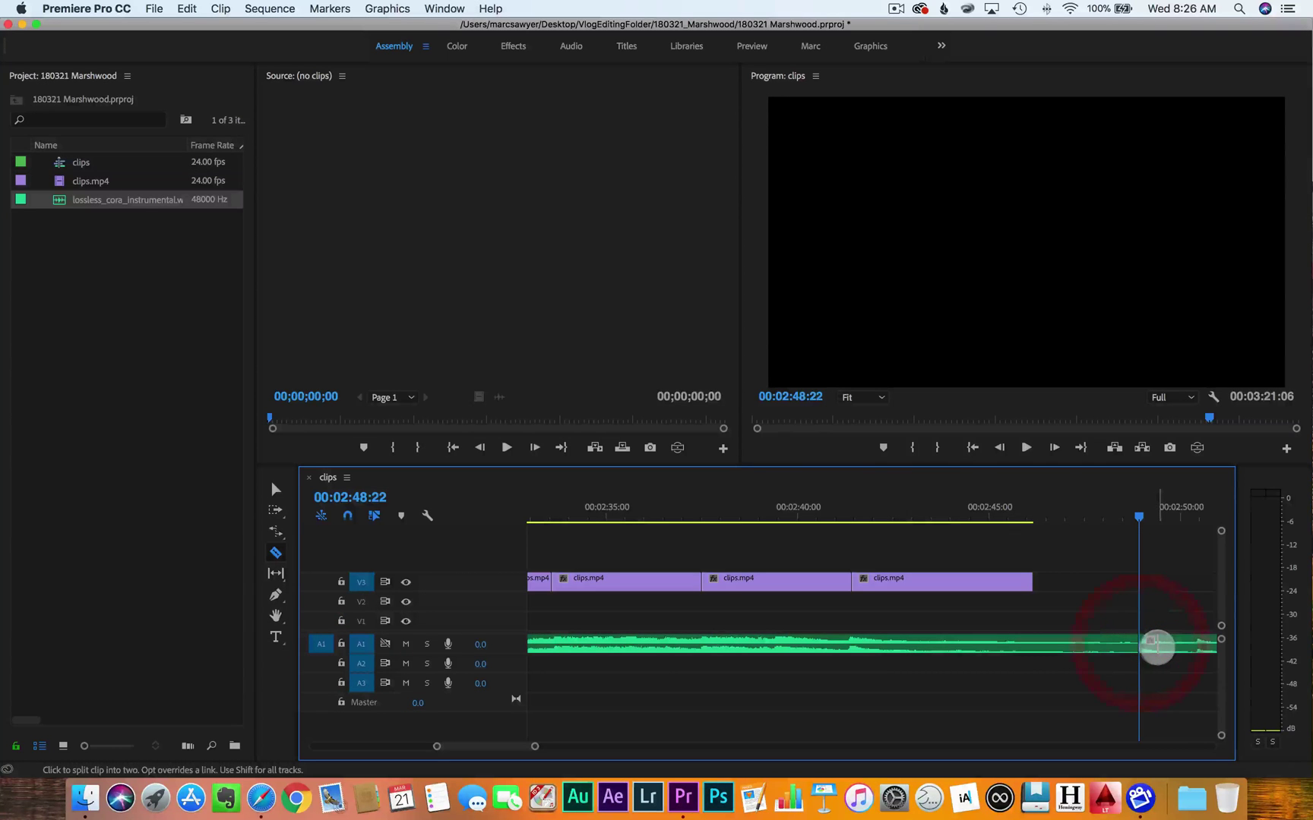
pyautogui.press('v')
pyautogui.press('BackSpace')
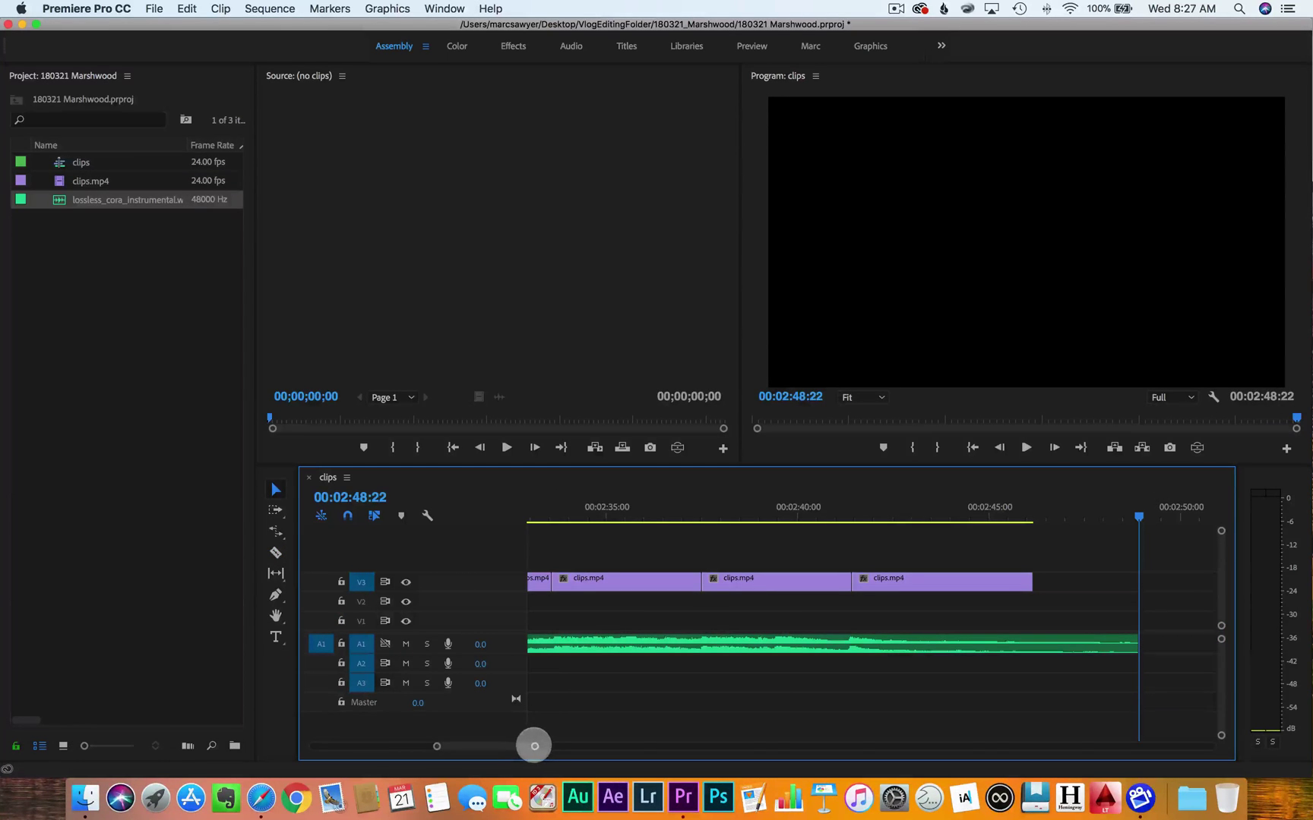
# Play the sequence from its start, and slip the first clip to slightly earlier source footage without moving it in time
pyautogui.moveTo(534, 746); pyautogui.dragTo(665, 746)
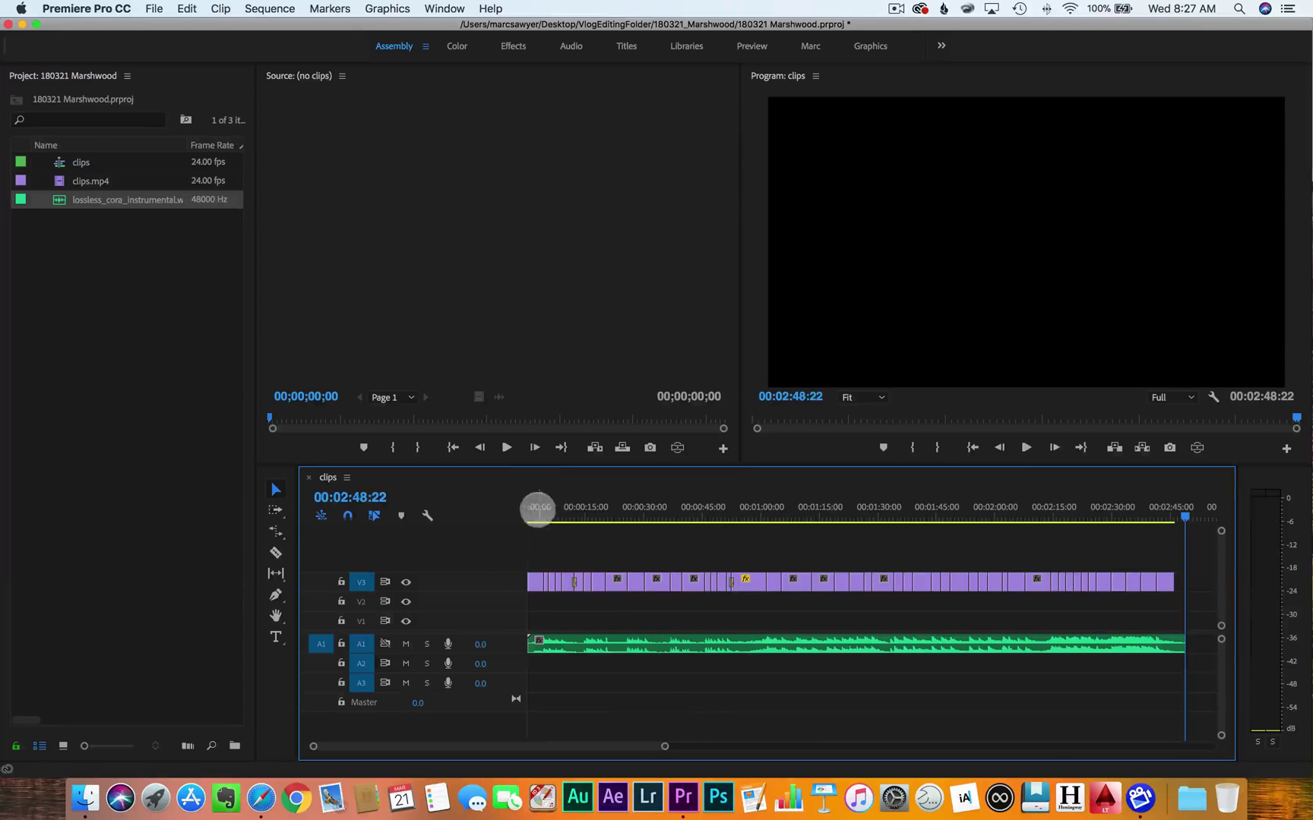
pyautogui.click(524, 508)
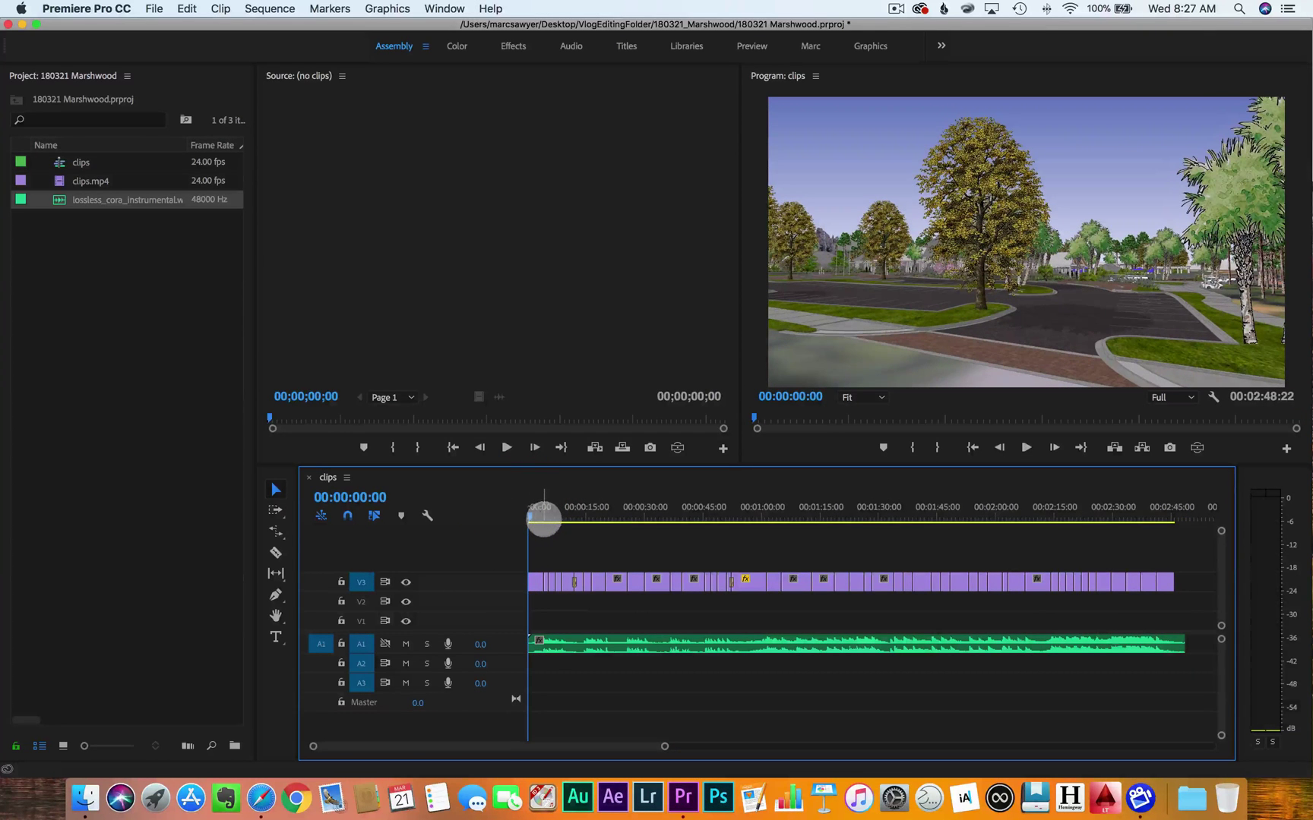
pyautogui.press('space')
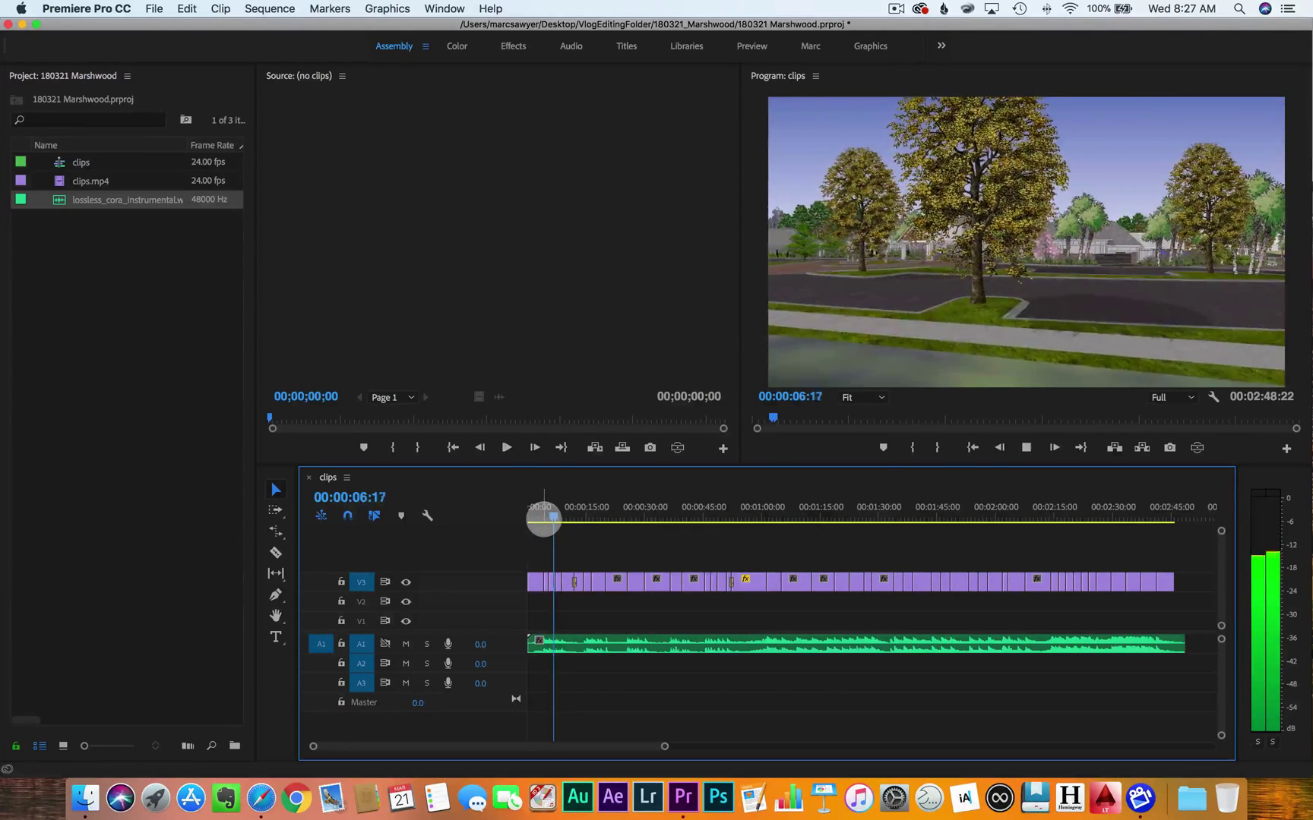
pyautogui.press('space')
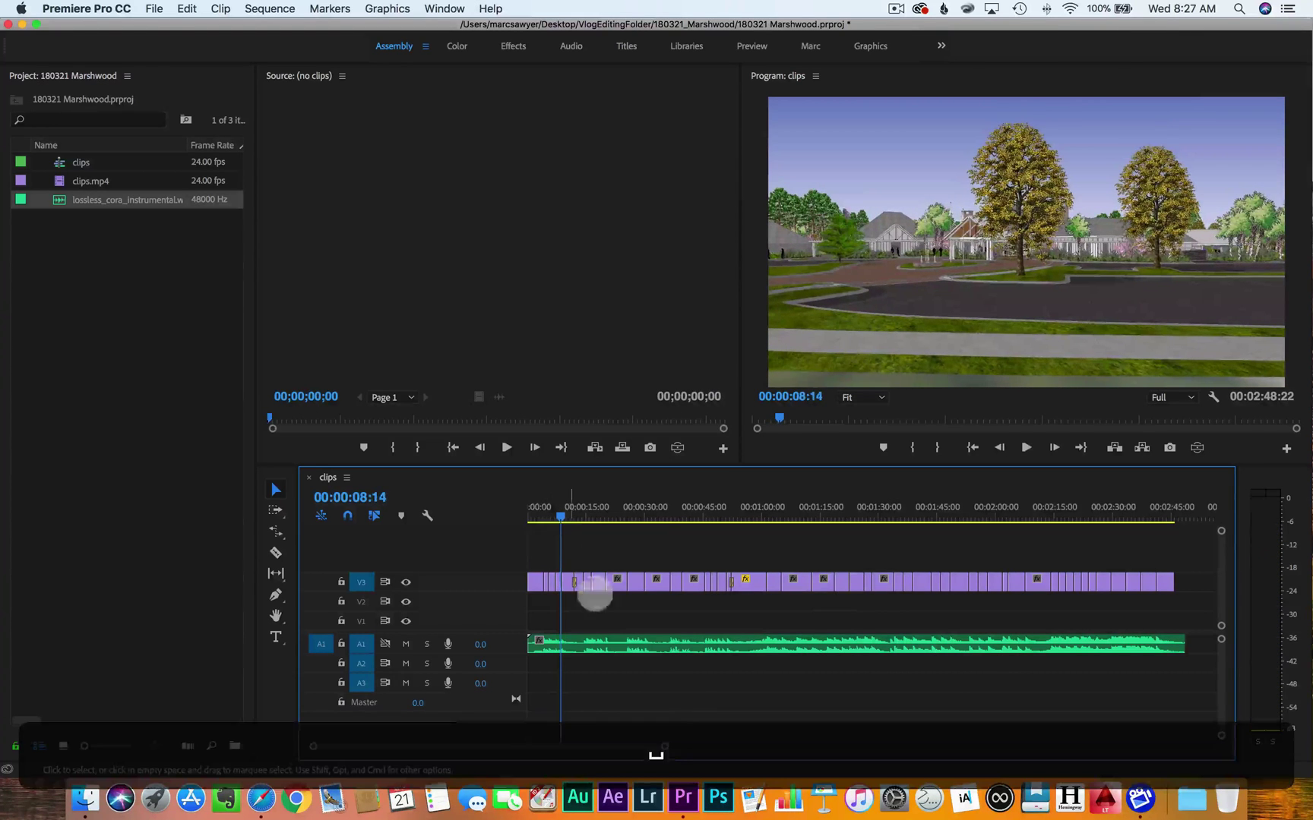
pyautogui.moveTo(657, 744); pyautogui.dragTo(536, 748)
pyautogui.moveTo(619, 517)
pyautogui.mouseDown()
pyautogui.moveTo(638, 512)
pyautogui.moveTo(603, 507)
pyautogui.moveTo(609, 528)
pyautogui.mouseUp()
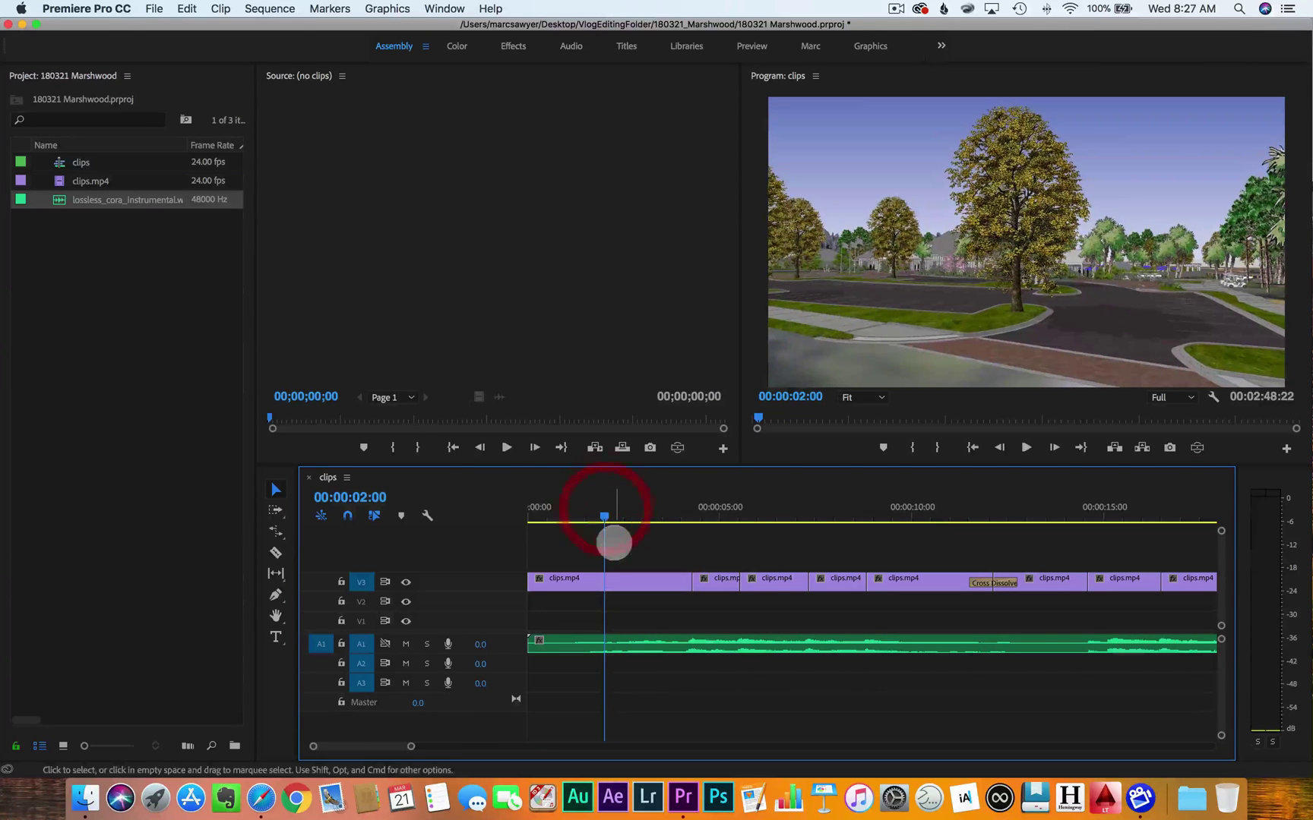
pyautogui.click(609, 584)
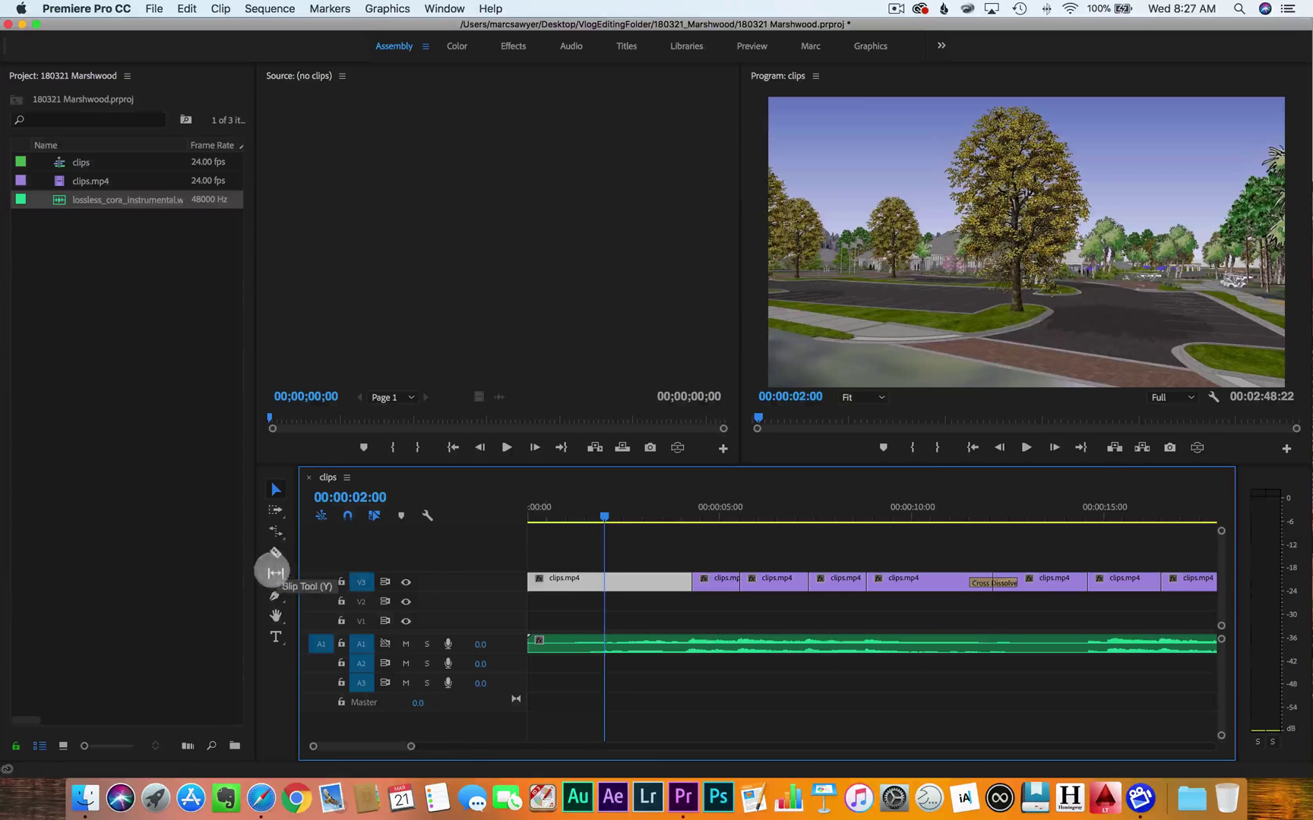
pyautogui.click(275, 573)
pyautogui.moveTo(602, 583)
pyautogui.mouseDown()
pyautogui.moveTo(676, 583)
pyautogui.moveTo(608, 583)
pyautogui.mouseUp()
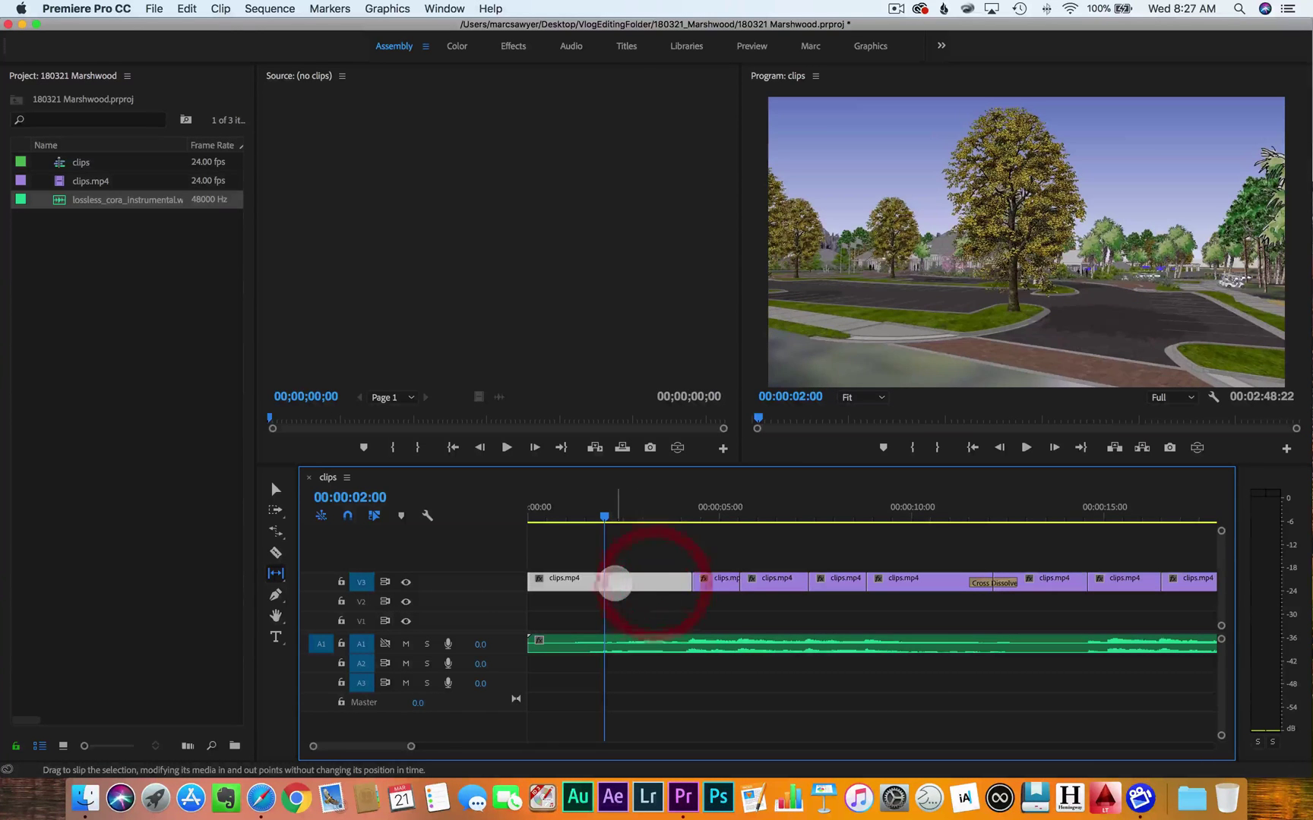
# Play across the first cuts and slip the third clip, at 00:00:06:09, to later source footage
pyautogui.click(714, 508)
pyautogui.press('space')
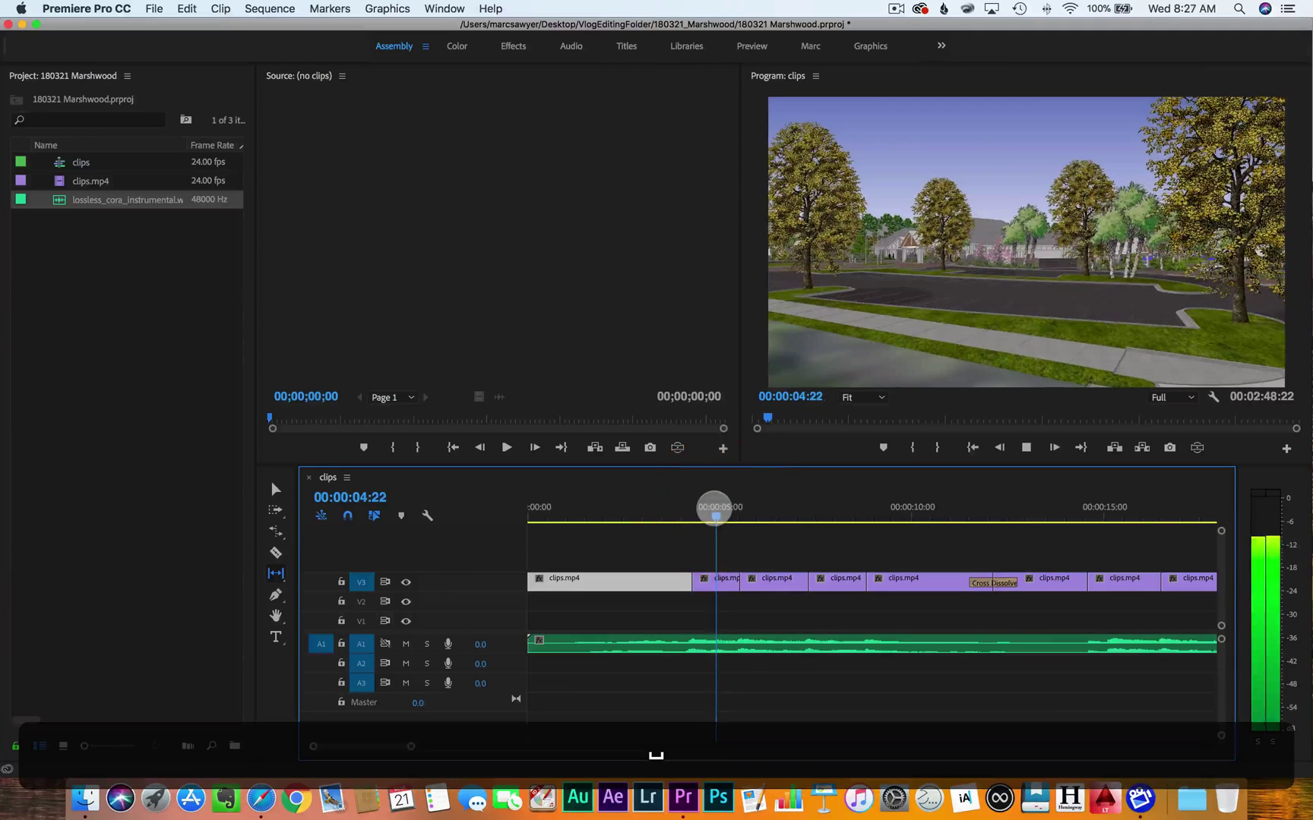
pyautogui.press('space')
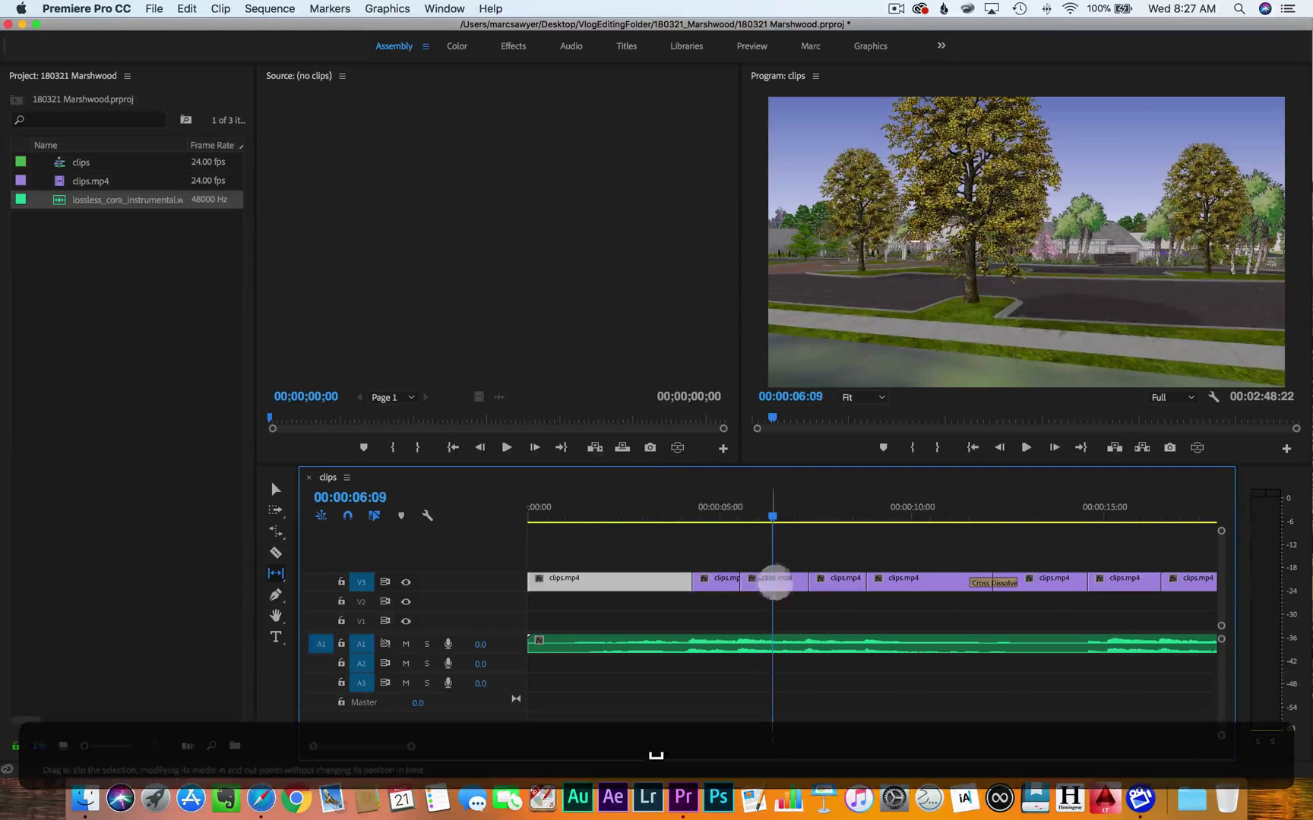
pyautogui.moveTo(771, 581); pyautogui.dragTo(659, 586)
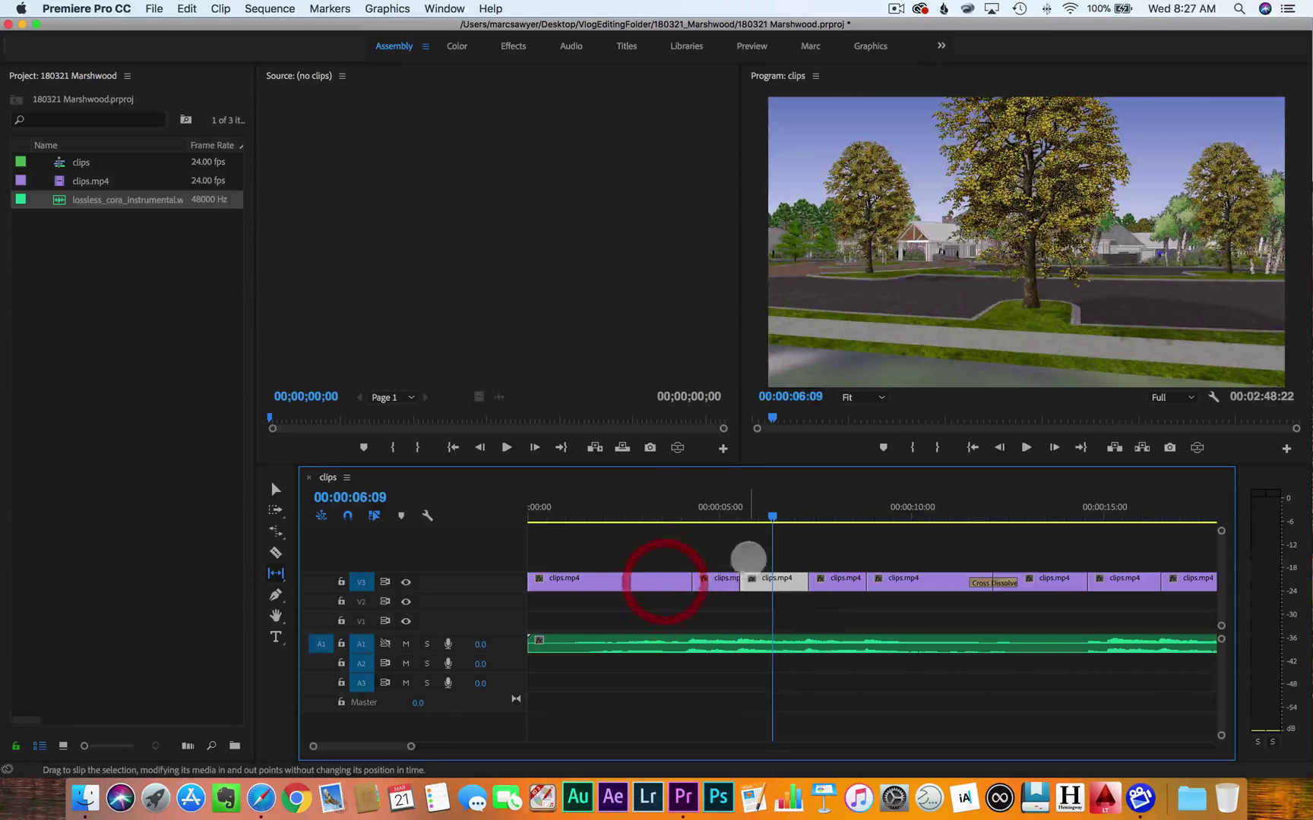
# Review the slipped section and slip the clip before the first cross dissolve about 15 frames to earlier source footage
pyautogui.click(738, 516)
pyautogui.press('space')
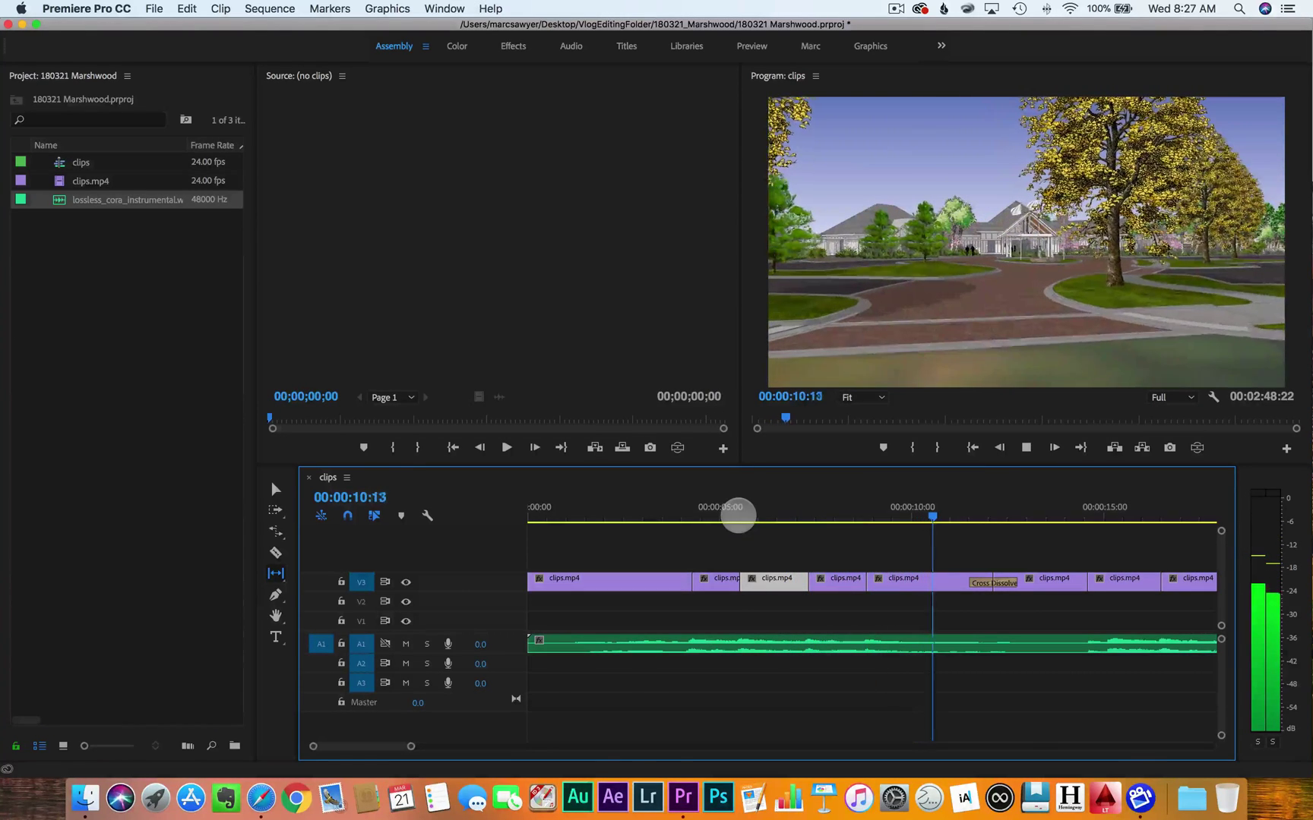
pyautogui.press('space')
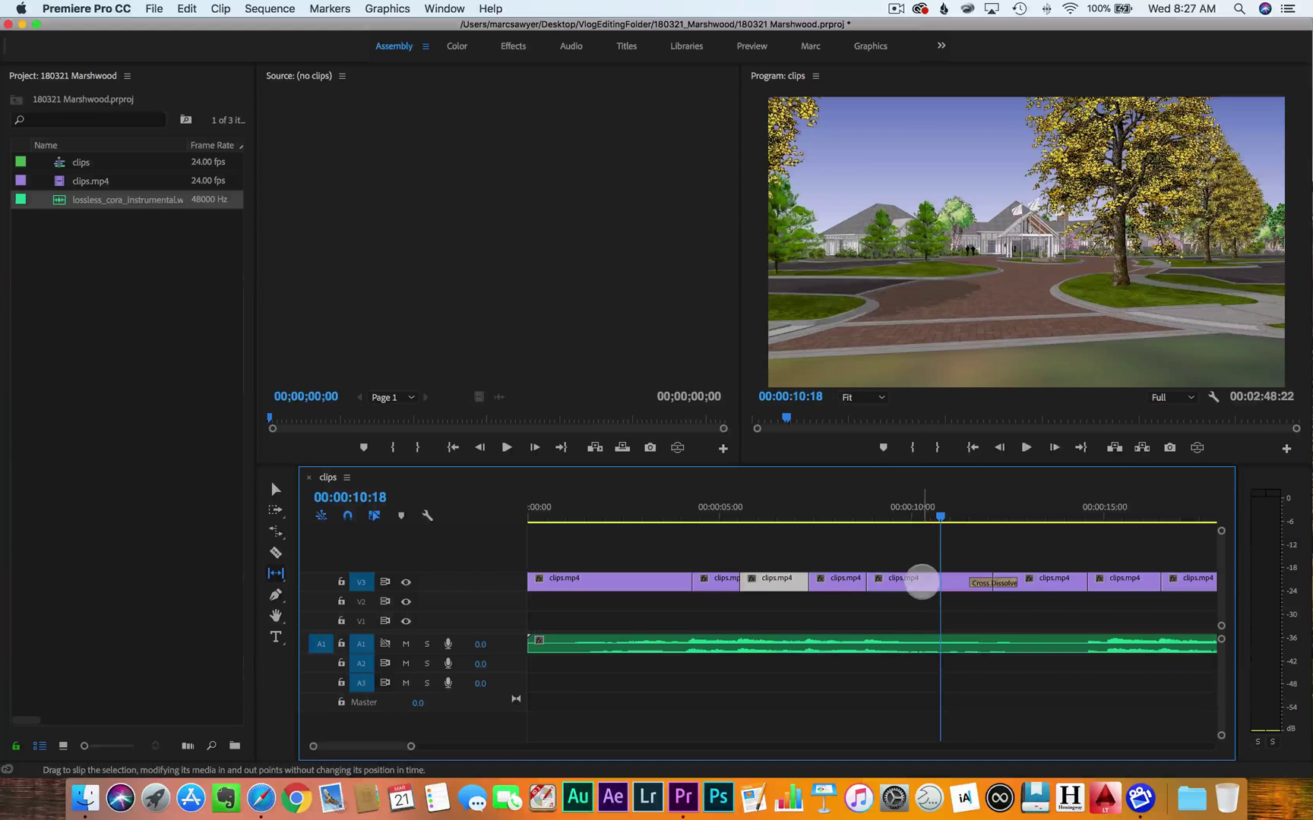
pyautogui.moveTo(921, 581); pyautogui.dragTo(916, 582)
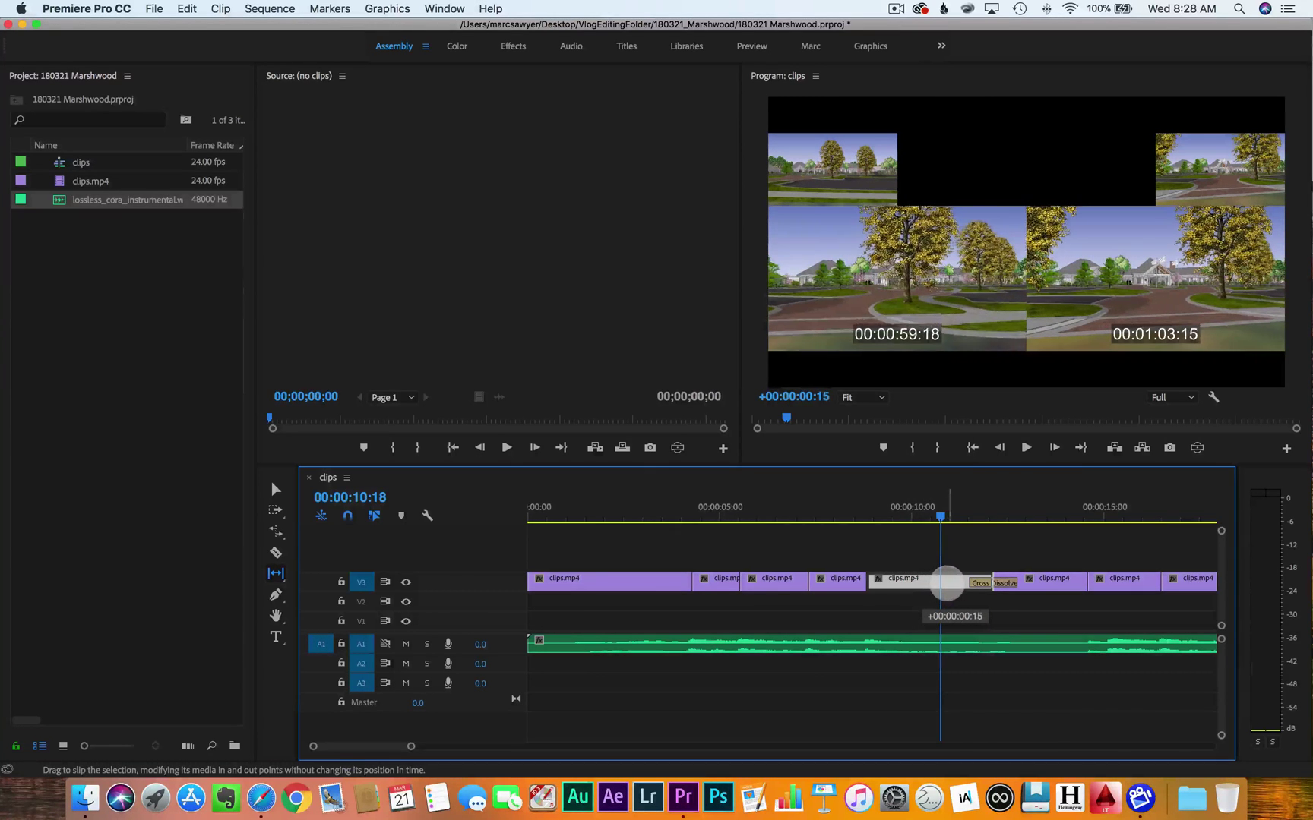
pyautogui.moveTo(948, 584); pyautogui.dragTo(947, 582)
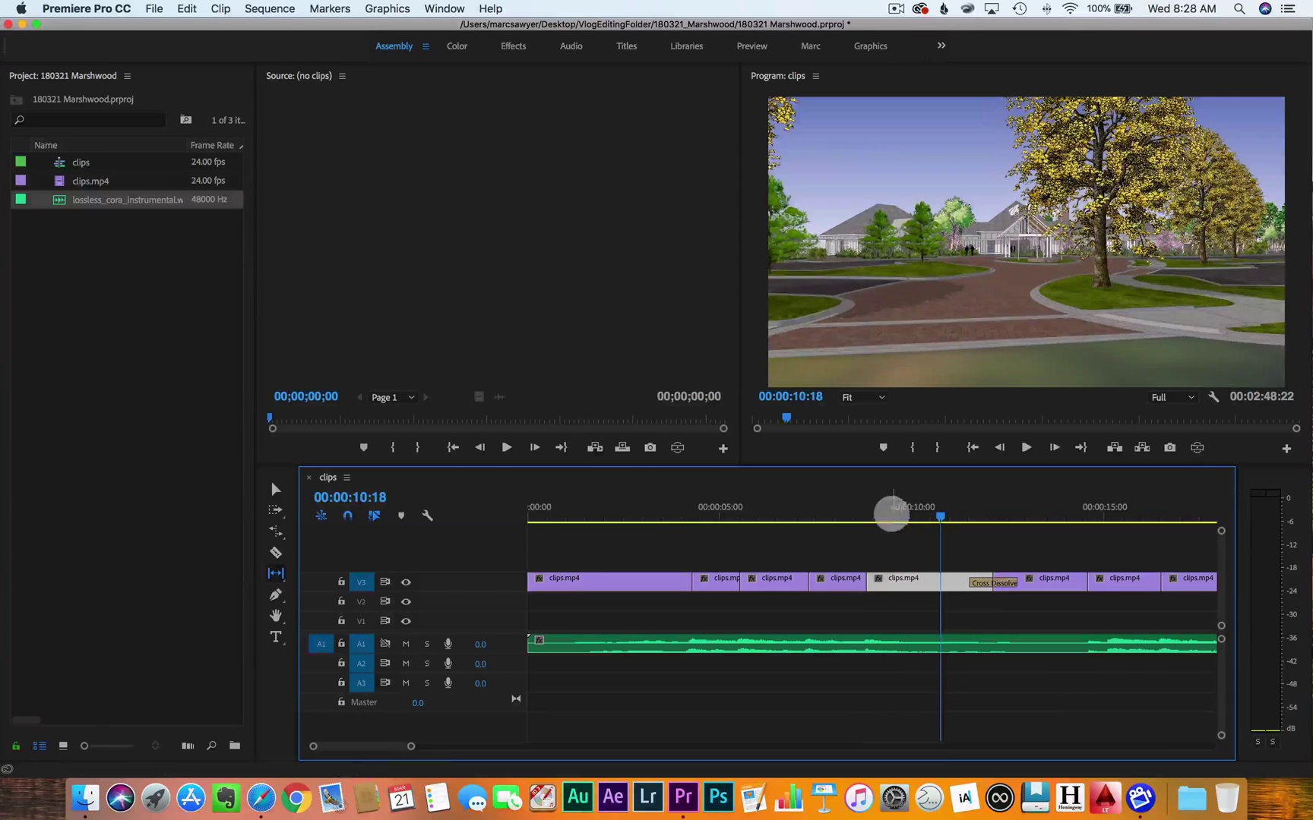
# Review playback up to the aerial clubhouse shots and slip the short clip at 00:00:46:00 to slightly later source footage
pyautogui.click(860, 512)
pyautogui.press('space')
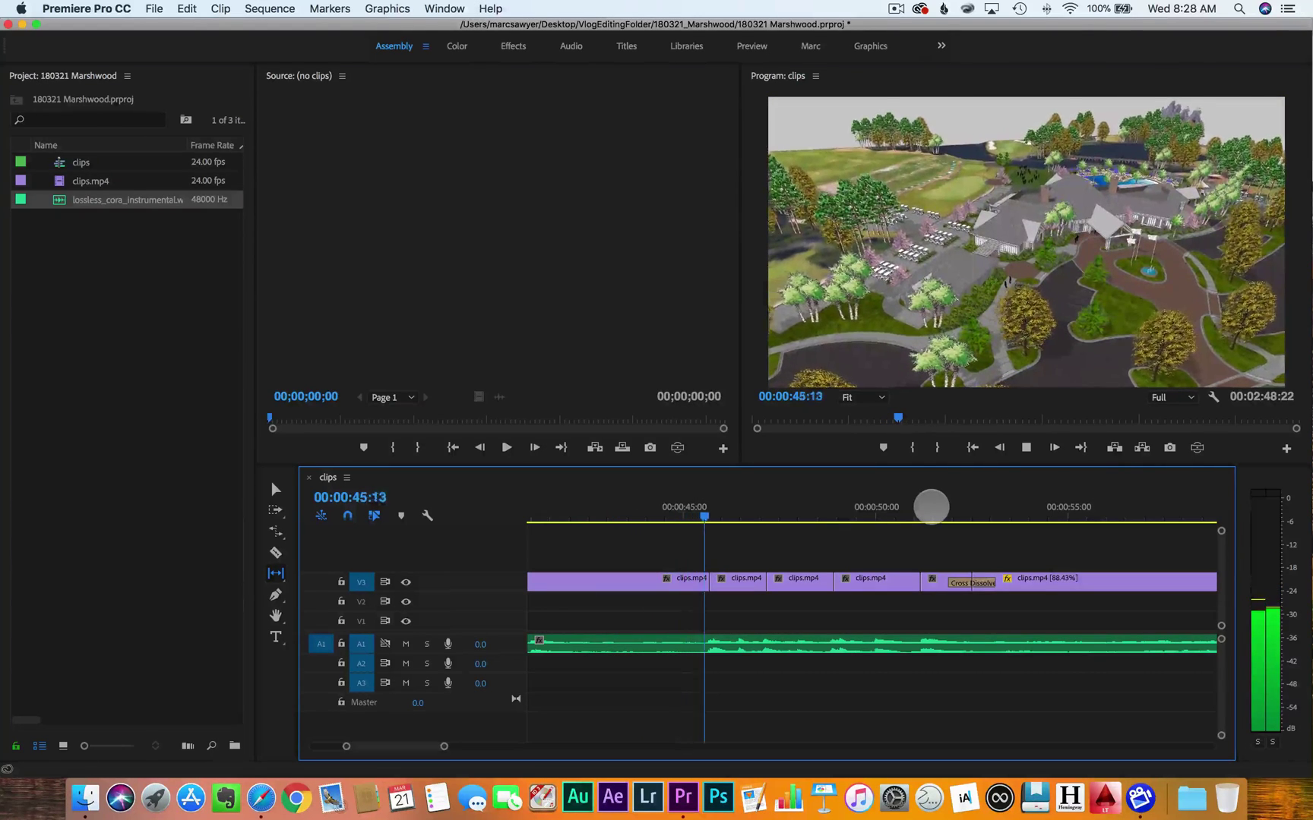
pyautogui.press('space')
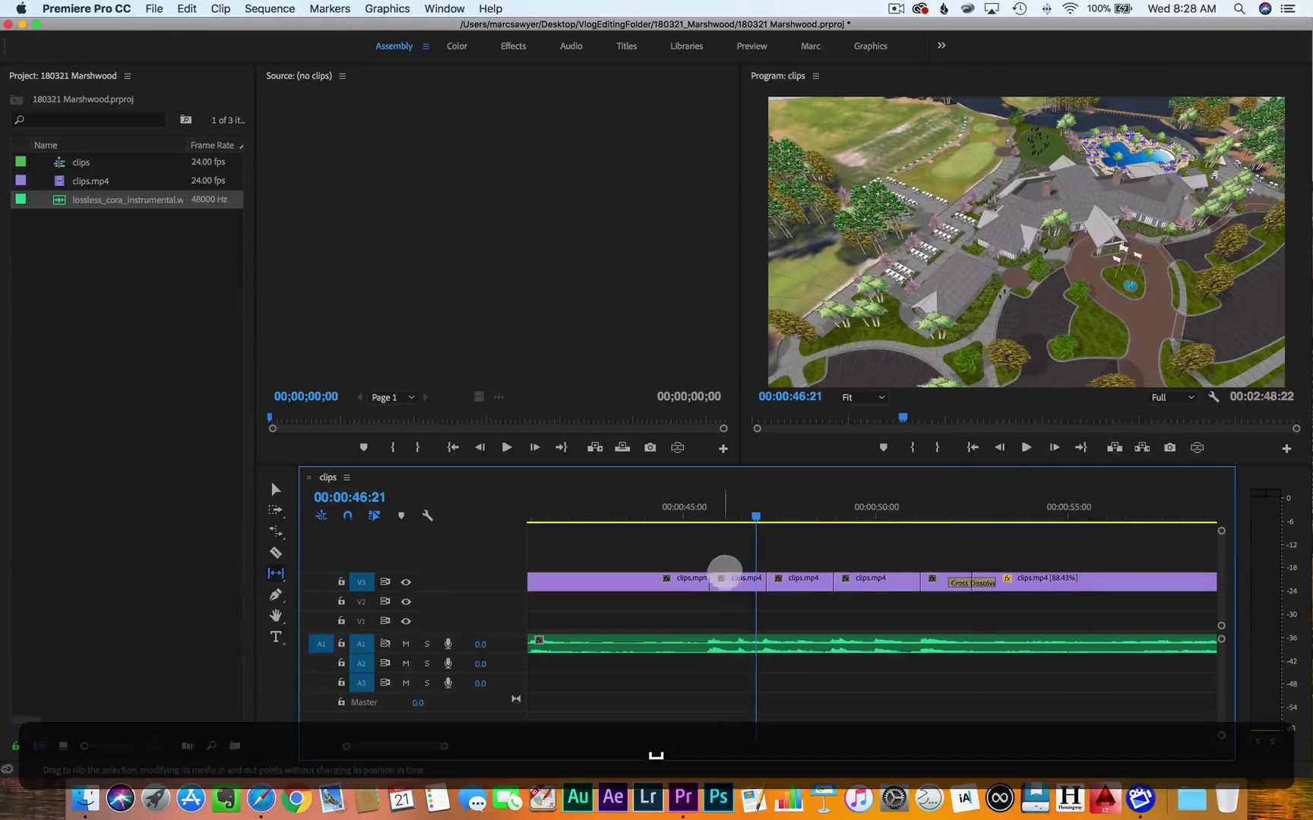
pyautogui.click(707, 518)
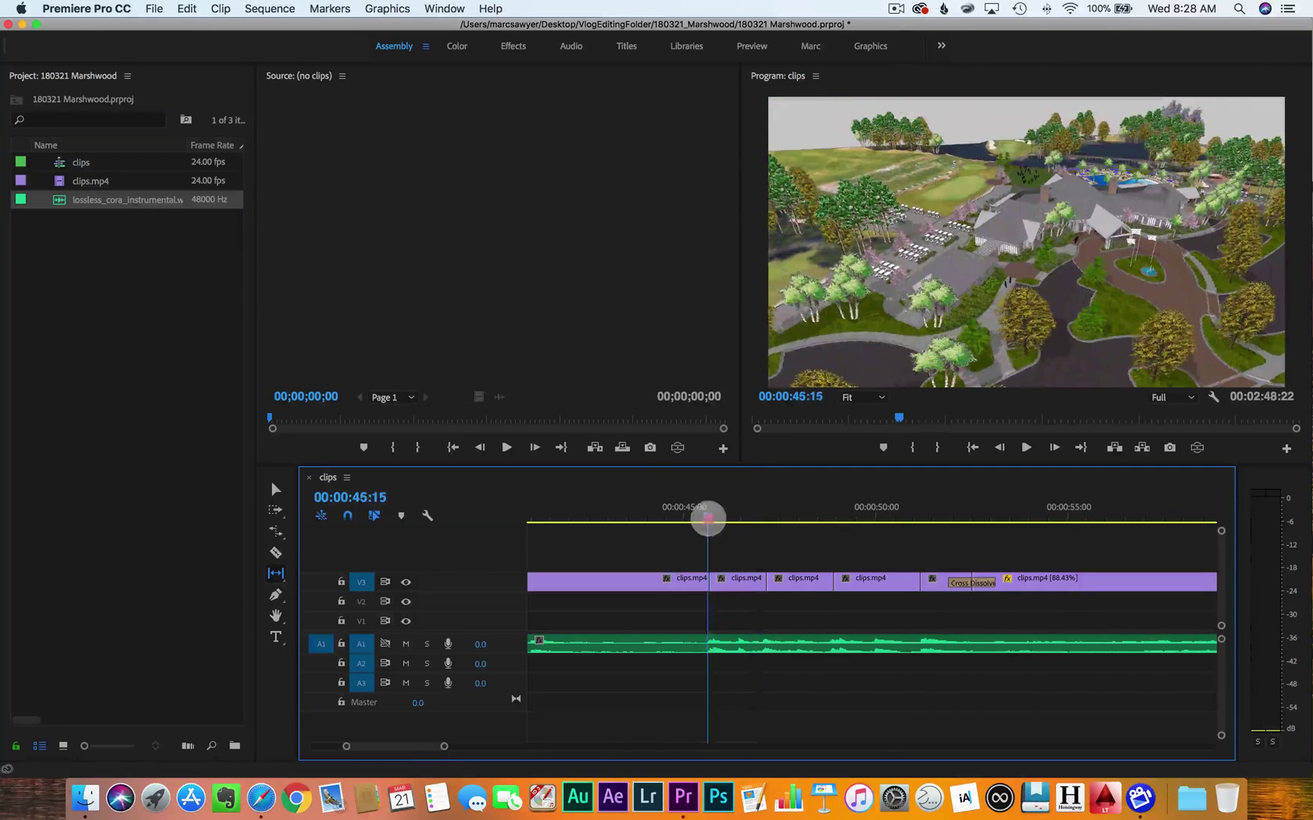
pyautogui.press('space')
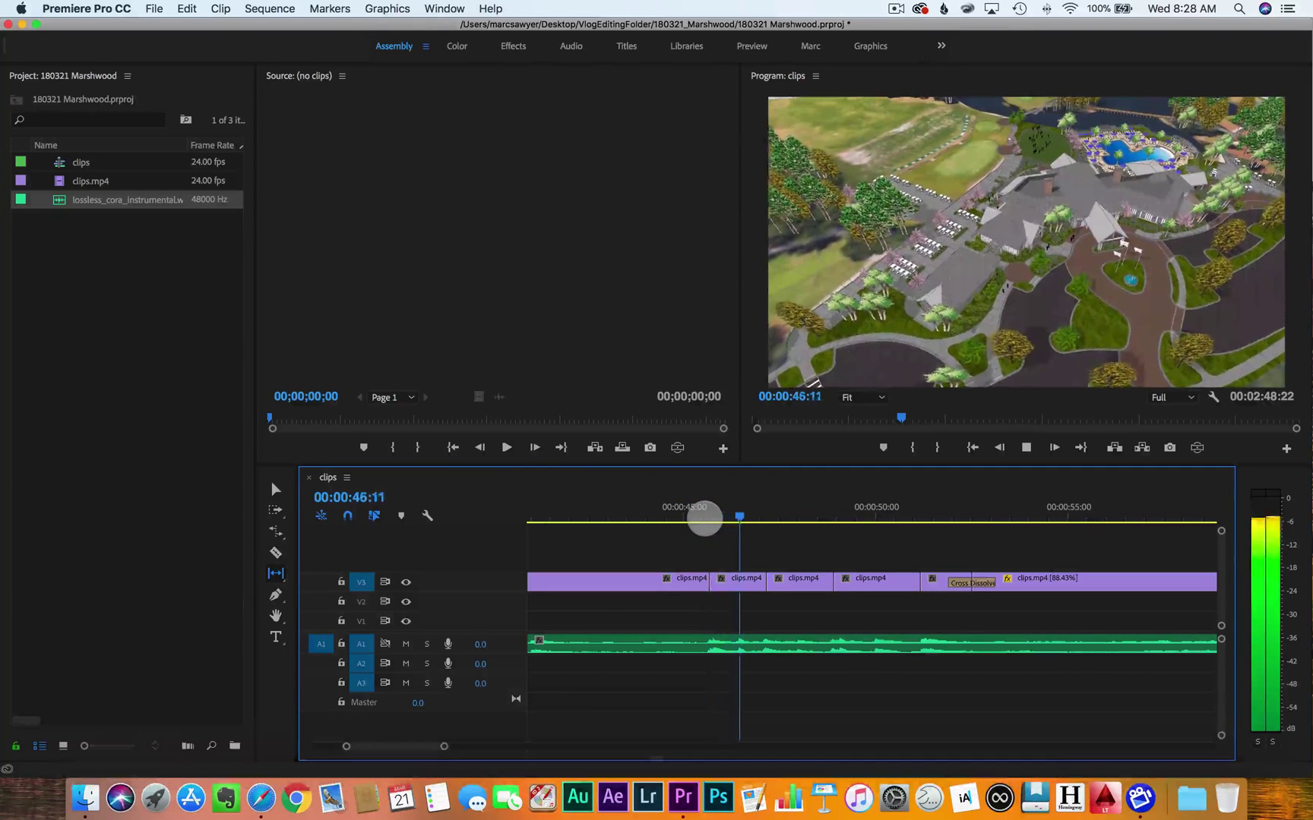
pyautogui.press('space')
pyautogui.moveTo(708, 518); pyautogui.dragTo(711, 515)
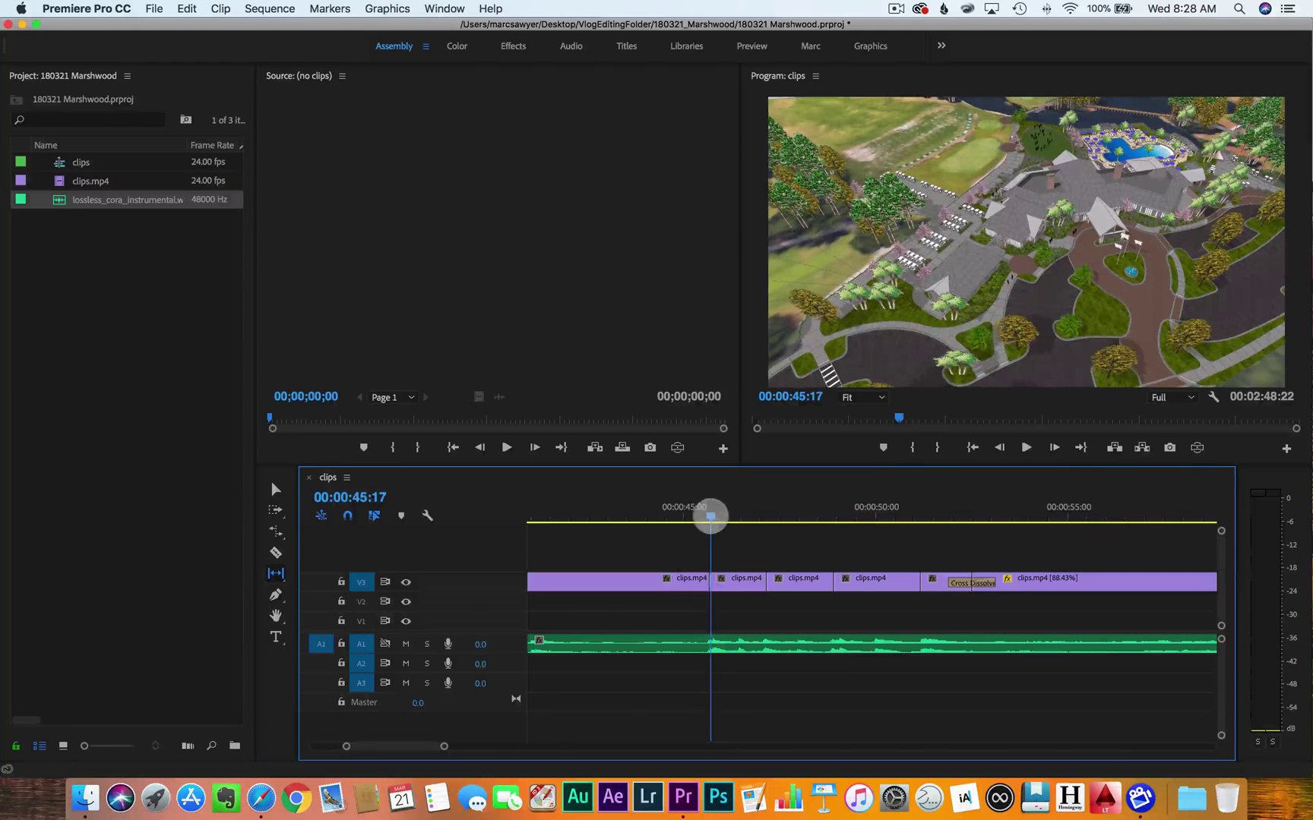
pyautogui.click(723, 516)
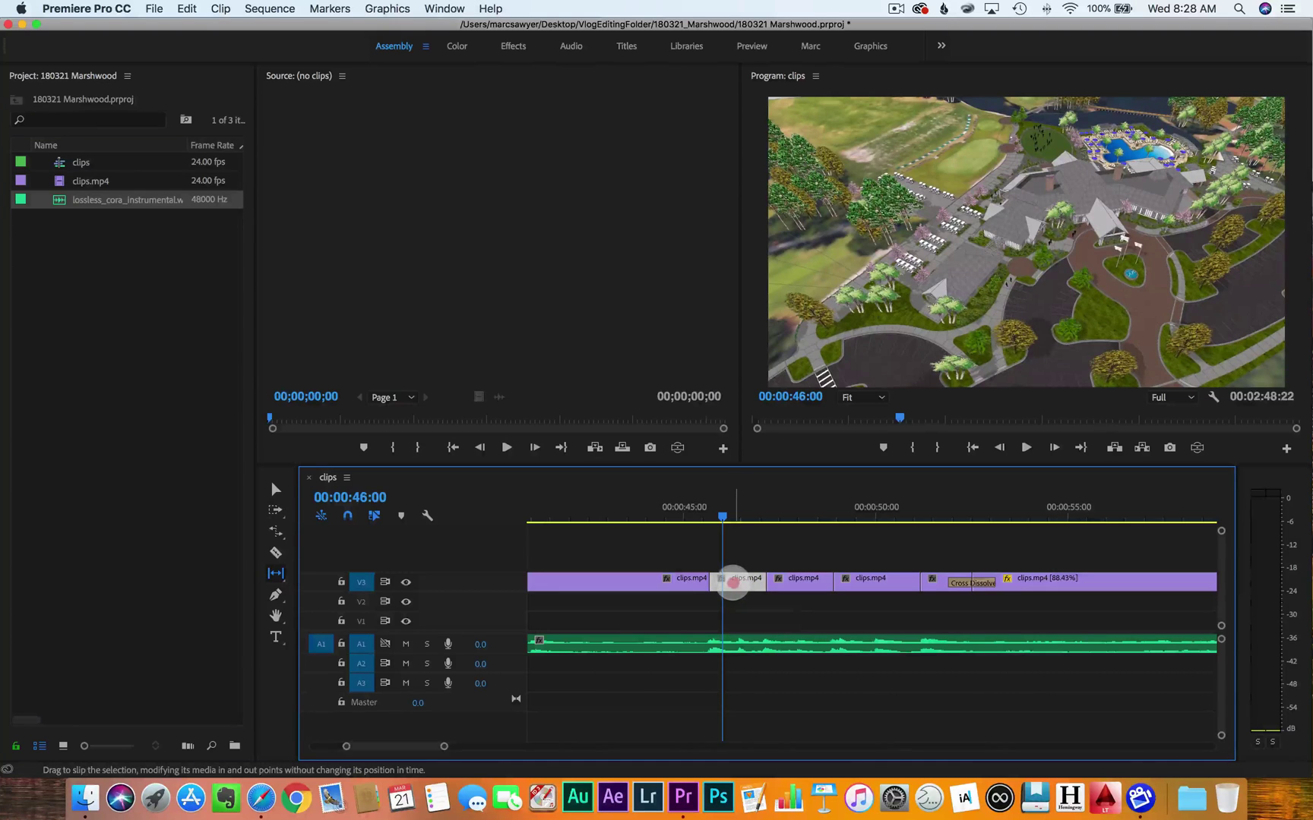
pyautogui.moveTo(731, 583); pyautogui.dragTo(731, 584)
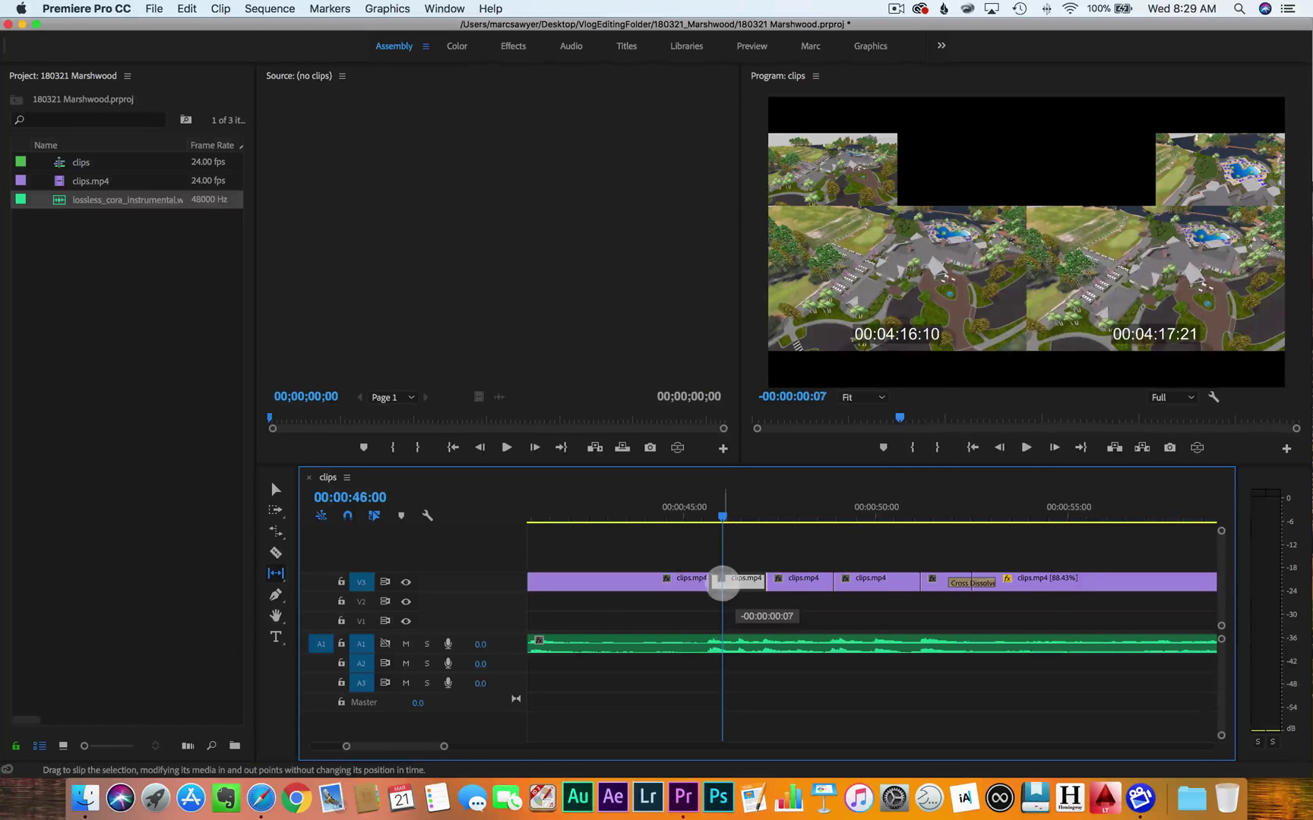
pyautogui.moveTo(715, 583); pyautogui.dragTo(714, 583)
pyautogui.click(703, 516)
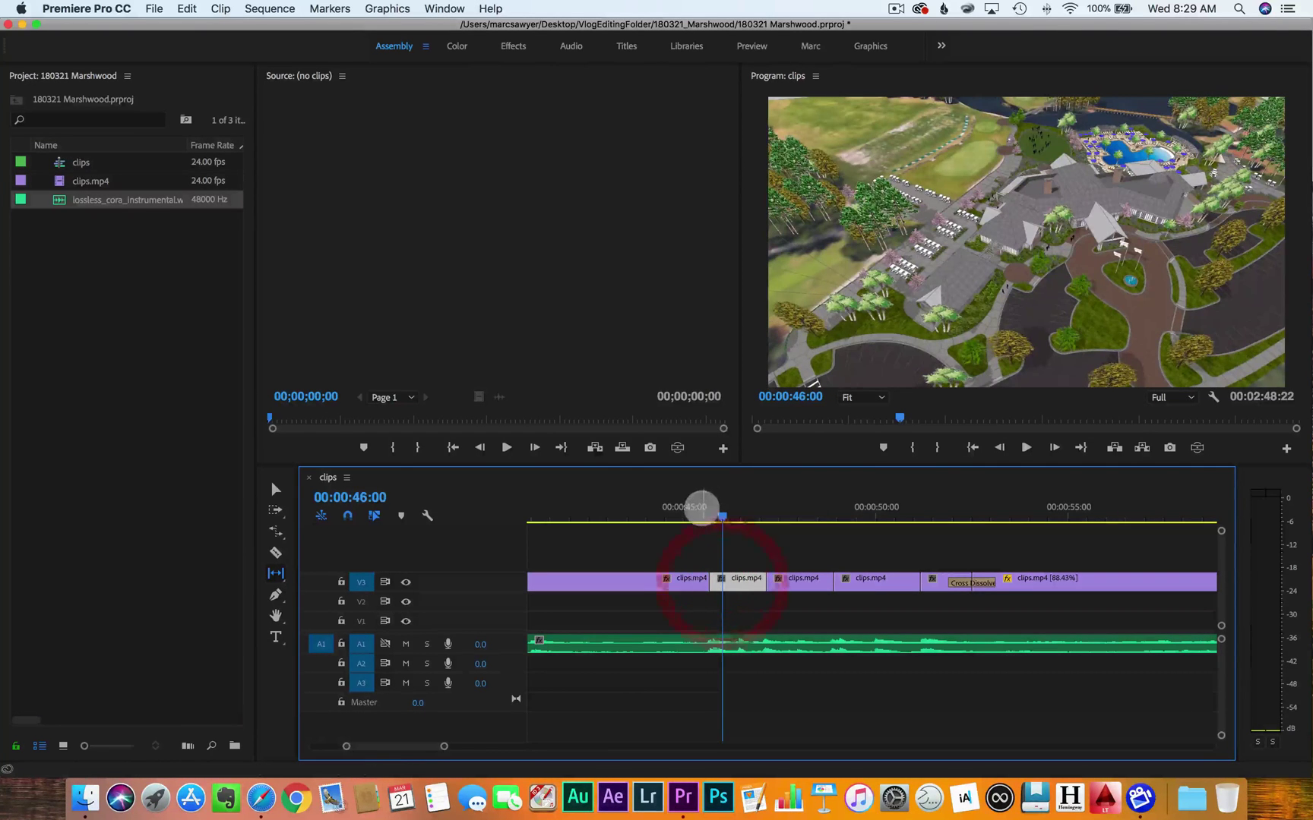
# Play the slipped aerial clip, and review the sequence from about 00:00:45:00 up to the pool terrace shots
pyautogui.press('space')
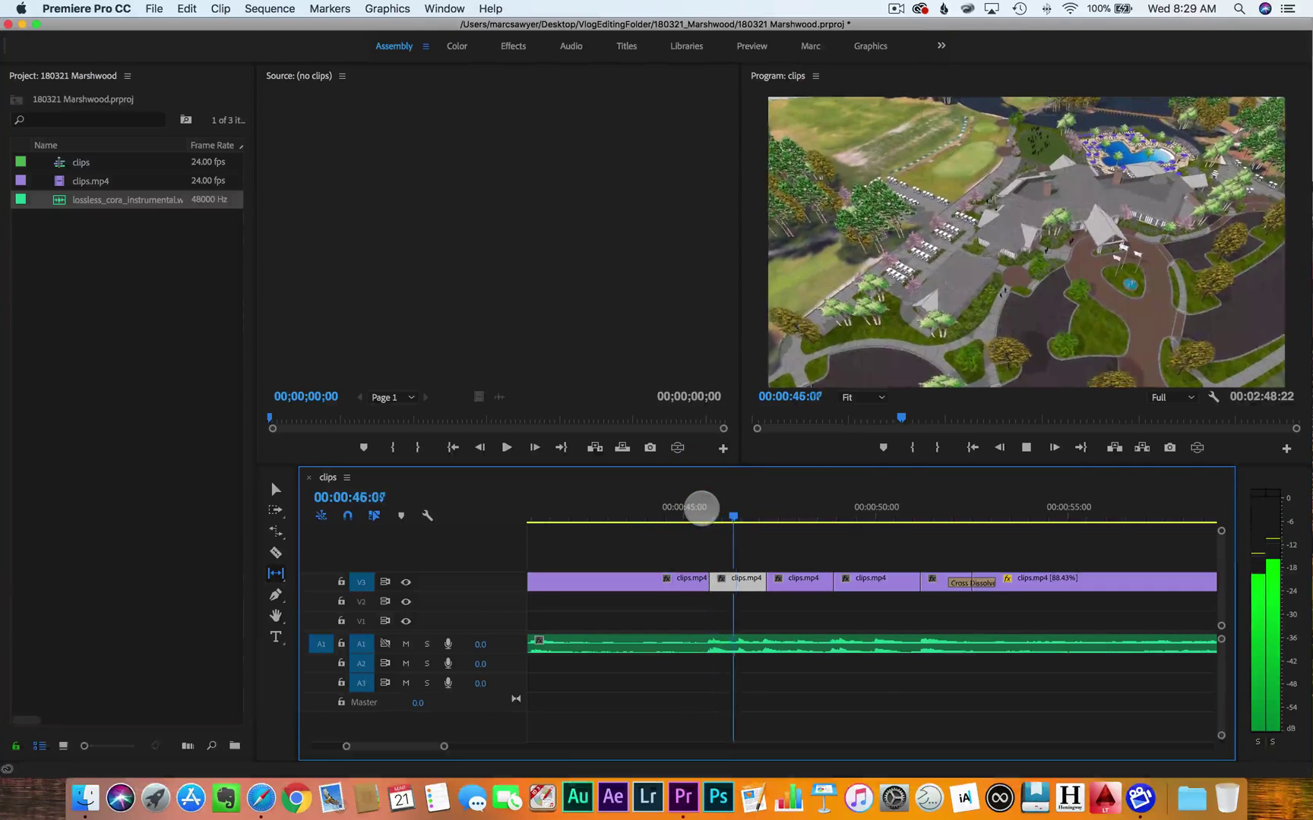
pyautogui.click(685, 509)
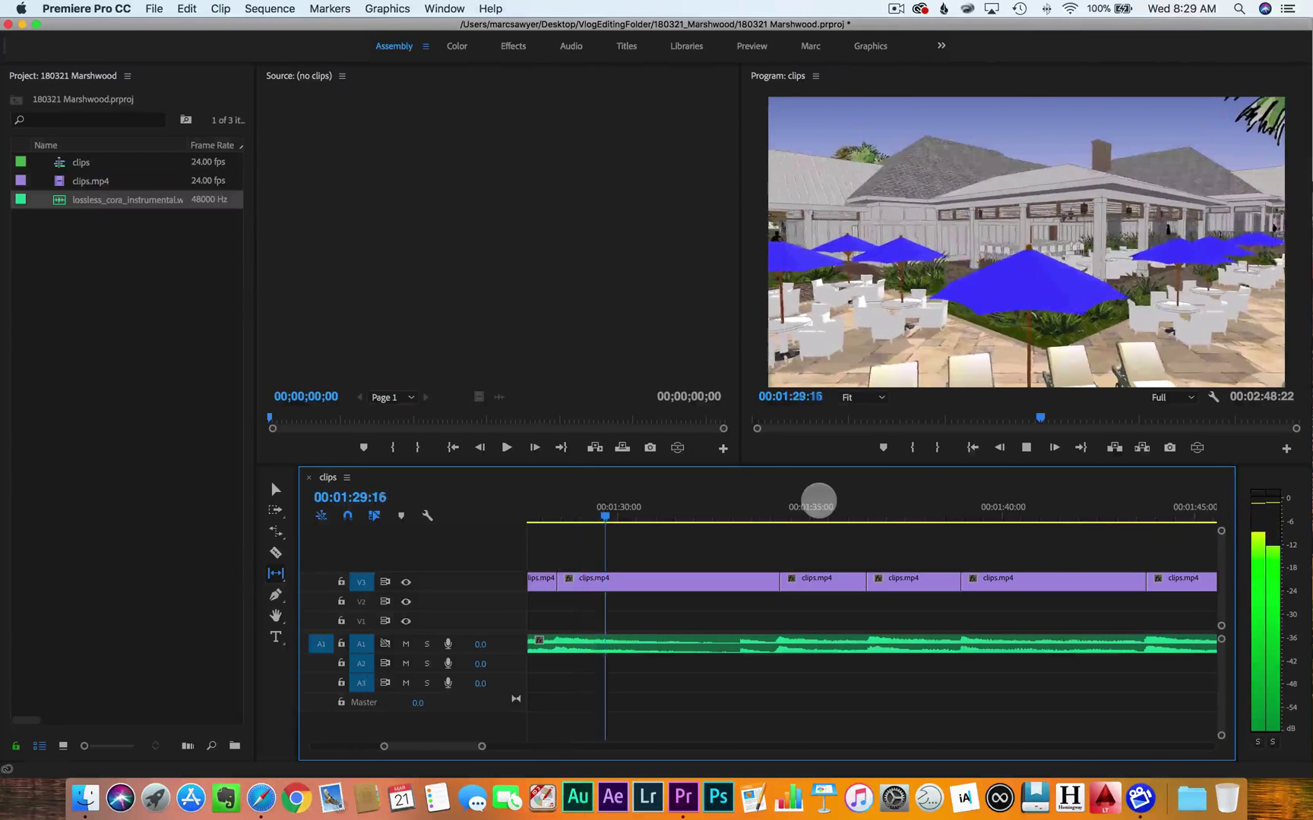
pyautogui.hscroll(2, 818, 501)
pyautogui.hscroll(-10, 818, 501)
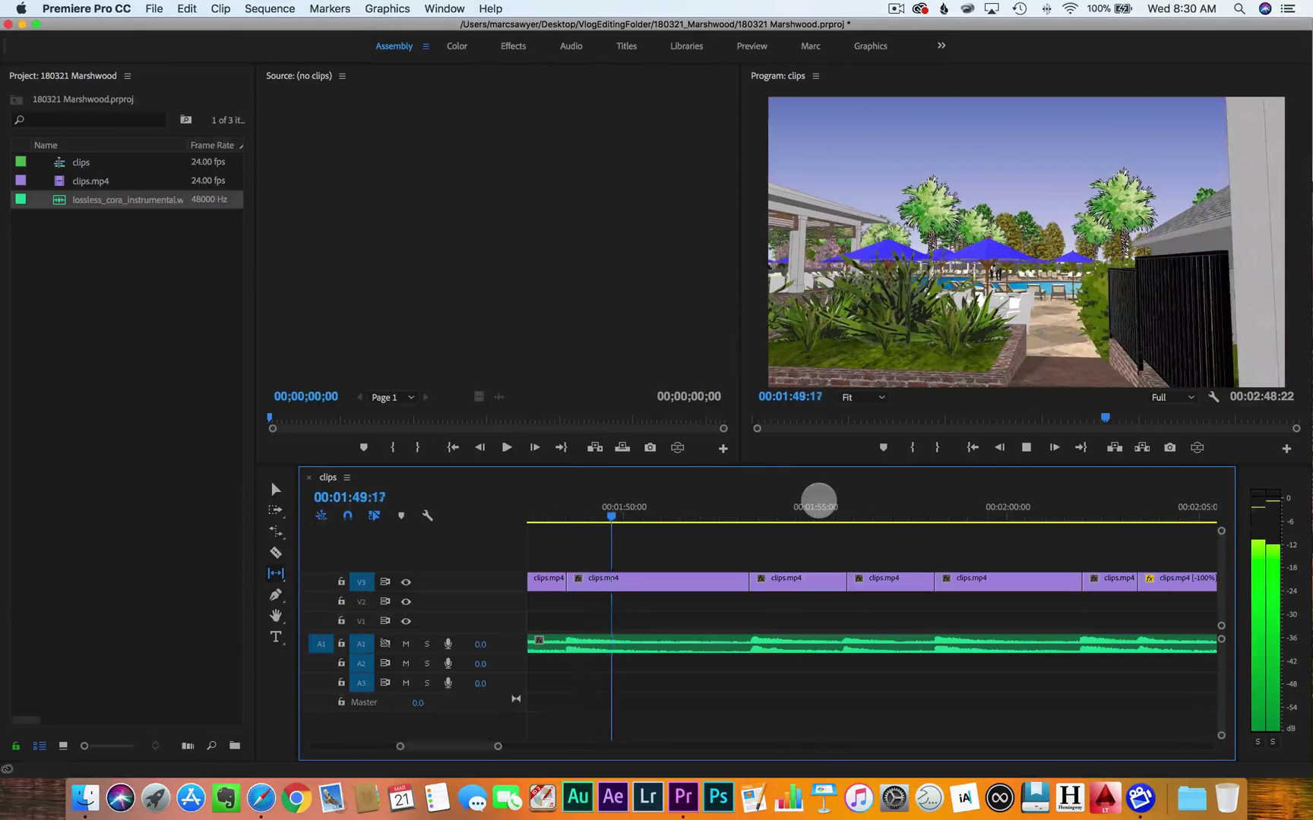
# Replay the cut at about 00:01:48:15 to check how the pool entrance clip opens
pyautogui.press('space')
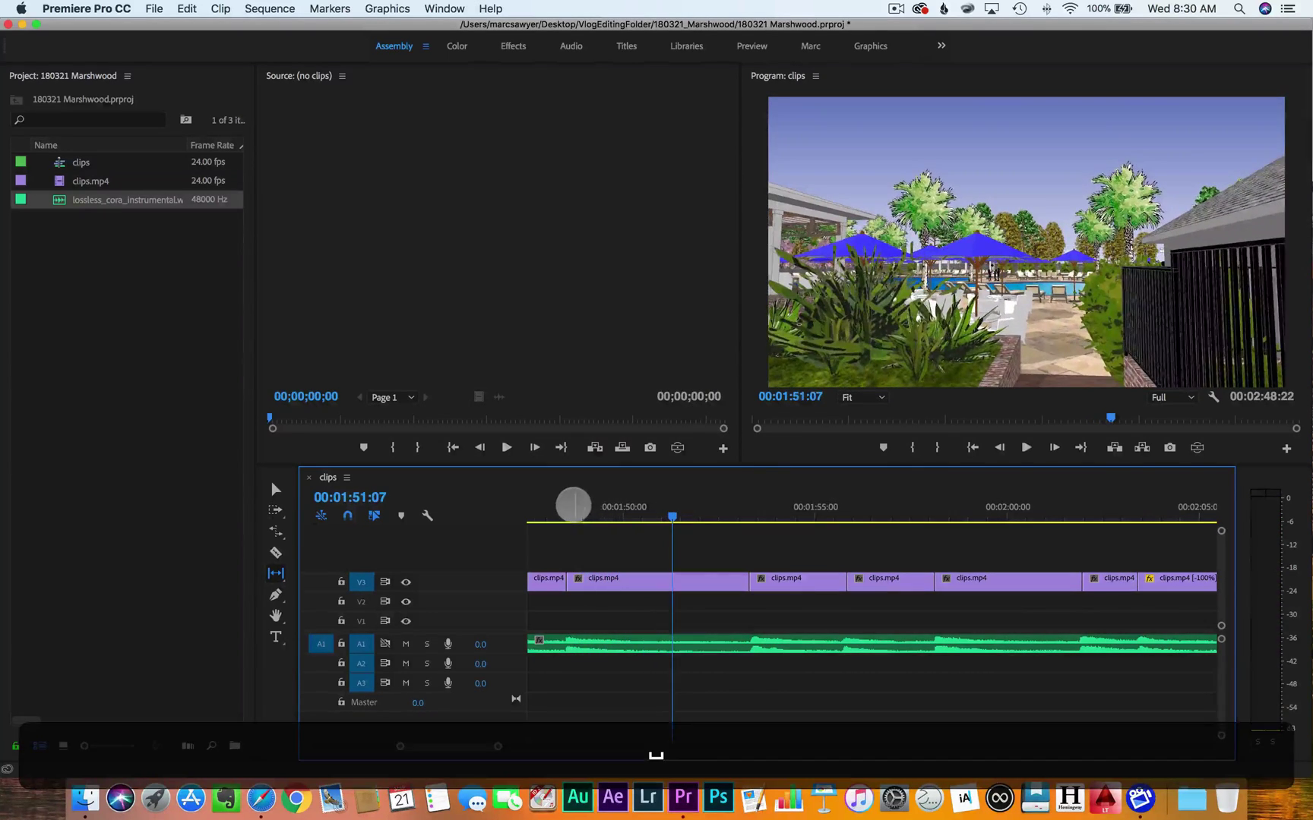
pyautogui.click(573, 506)
pyautogui.press('space')
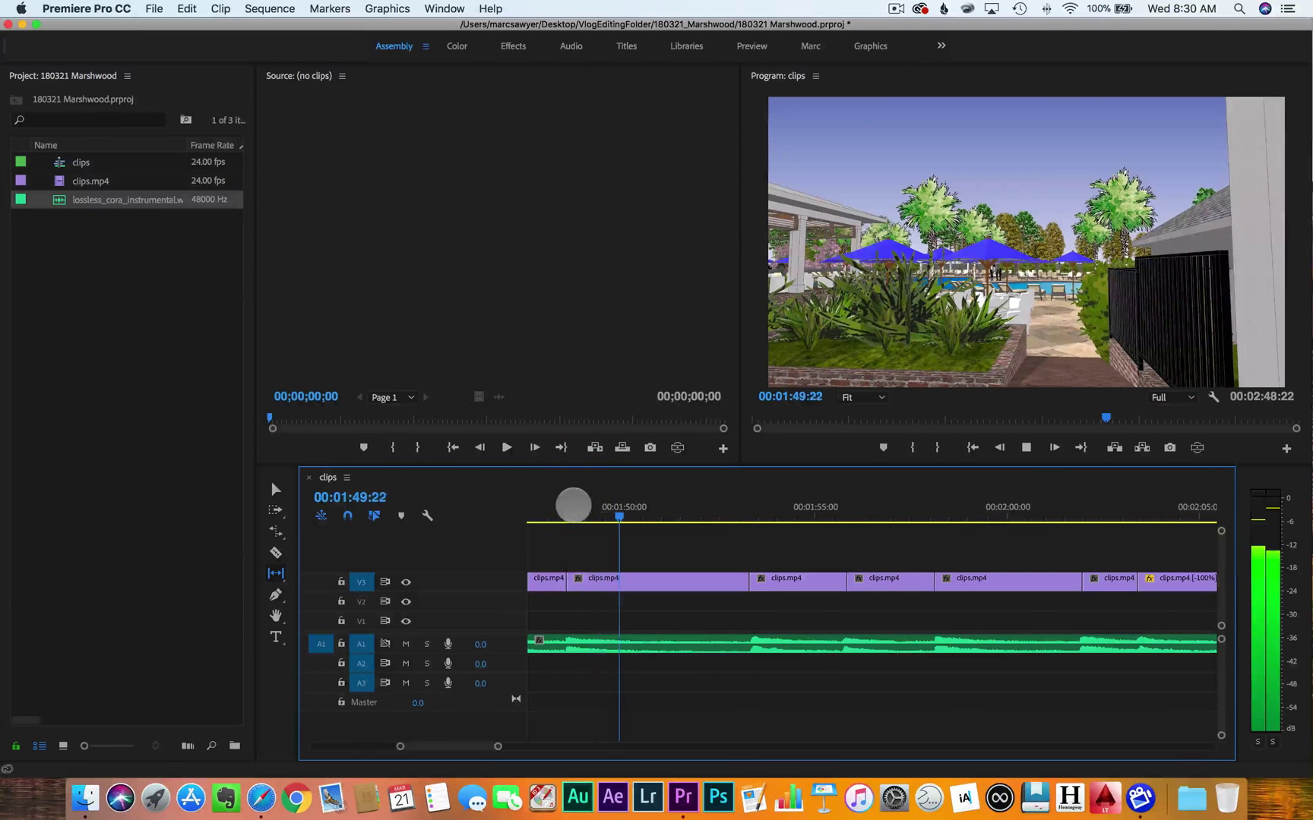
pyautogui.press('space')
pyautogui.click(557, 504)
pyautogui.press('space')
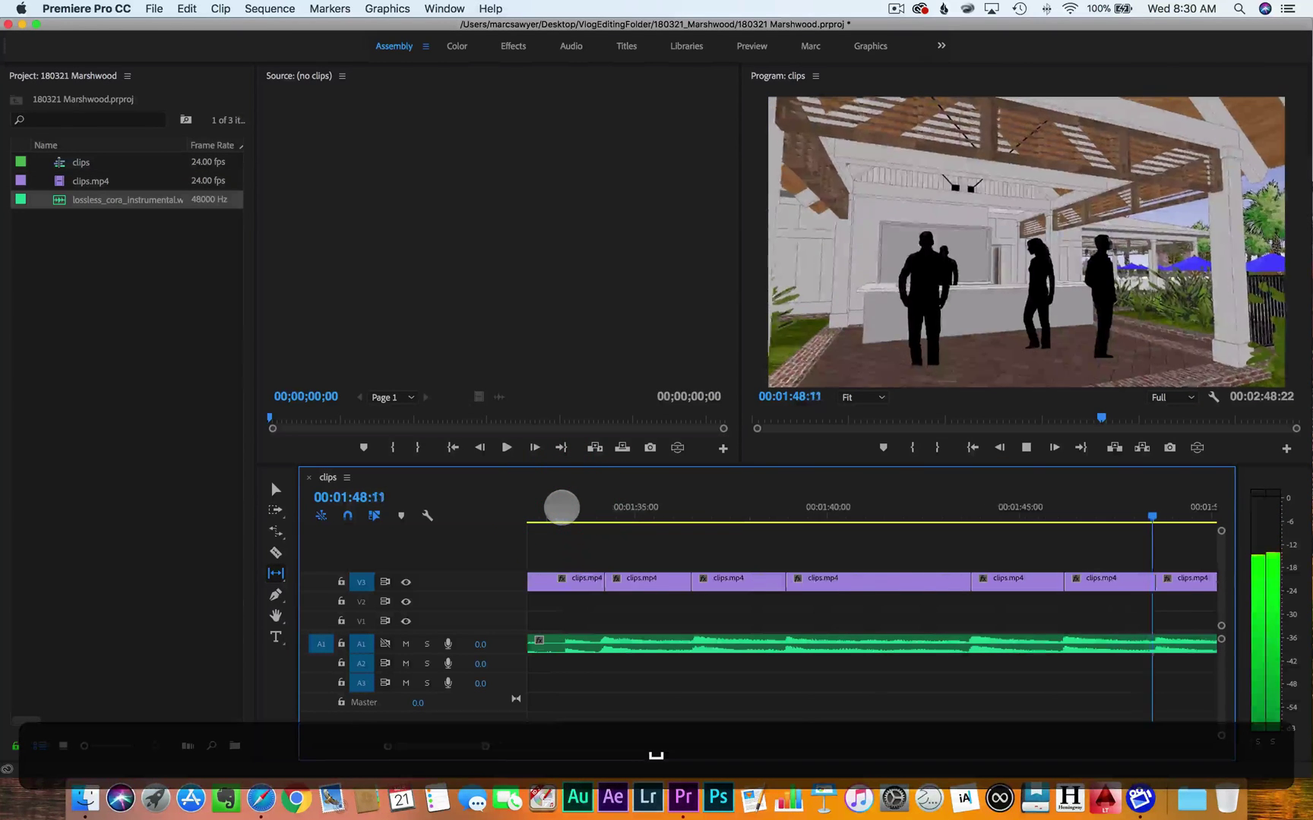
pyautogui.press('space')
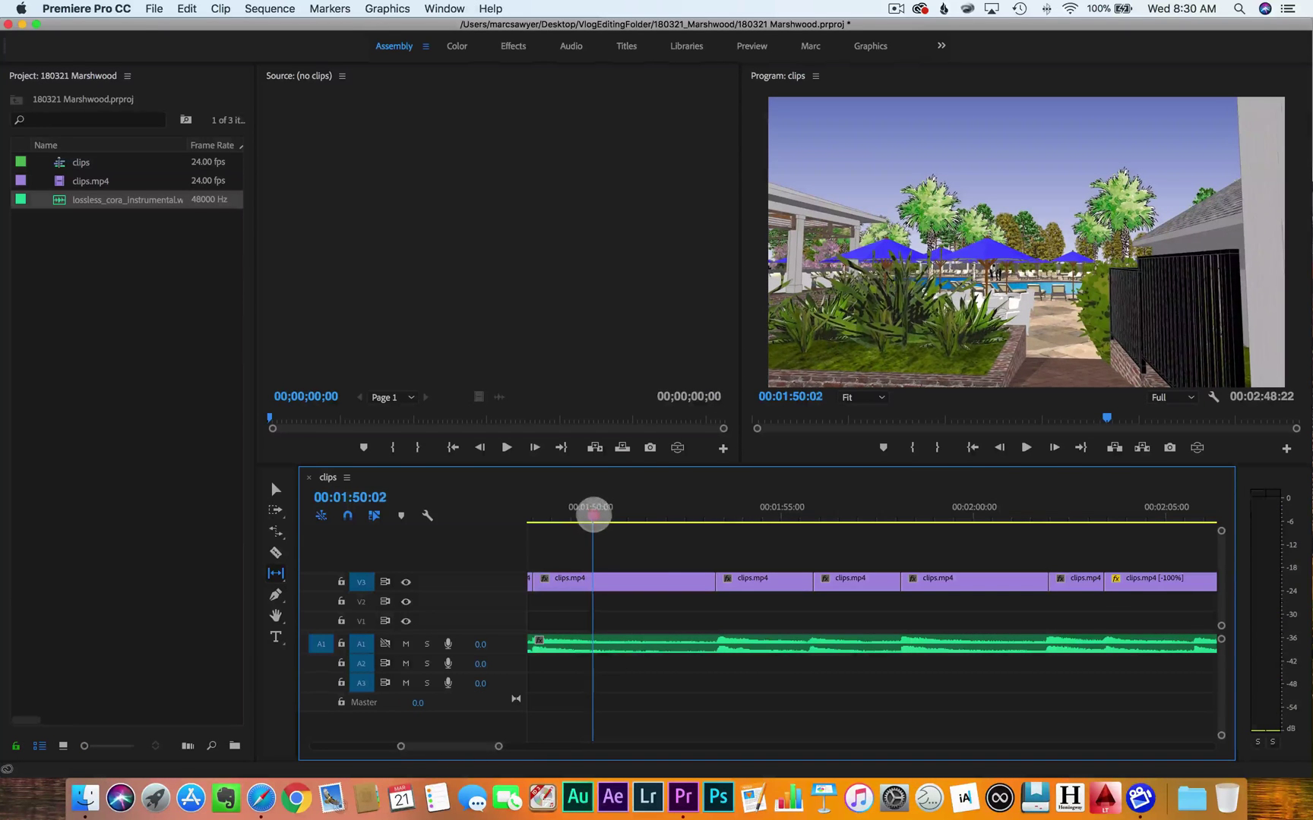
# Trim the pool entrance clip's opening up to 00:01:50:05, and refit the clip to fill its original slot between the neighbouring clips
pyautogui.moveTo(592, 516); pyautogui.dragTo(597, 516)
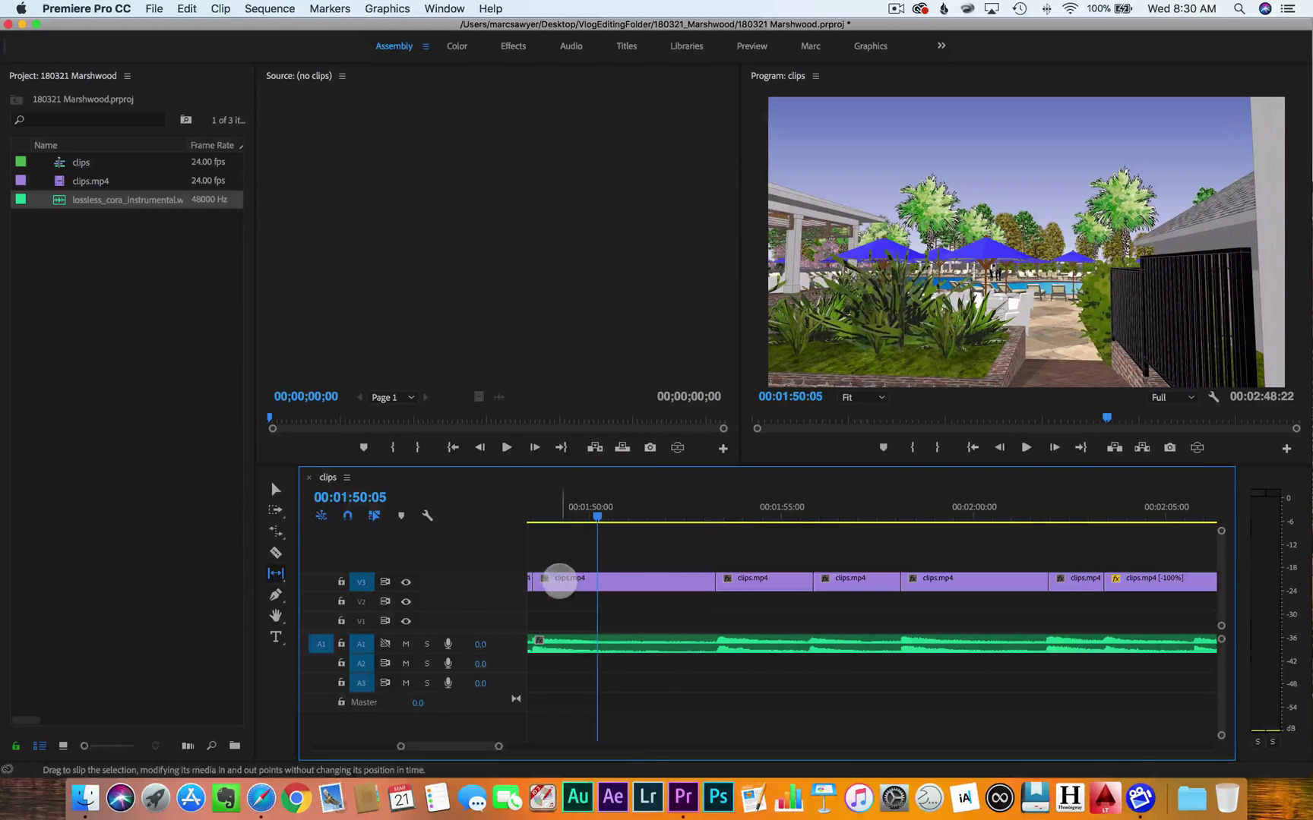
pyautogui.press('v')
pyautogui.click(542, 578)
pyautogui.moveTo(530, 579); pyautogui.dragTo(561, 581)
pyautogui.moveTo(649, 580); pyautogui.dragTo(708, 579)
# Review the retrimmed pool entrance clip from 00:01:48:11 and play the rest of the sequence through to its end
pyautogui.click(530, 506)
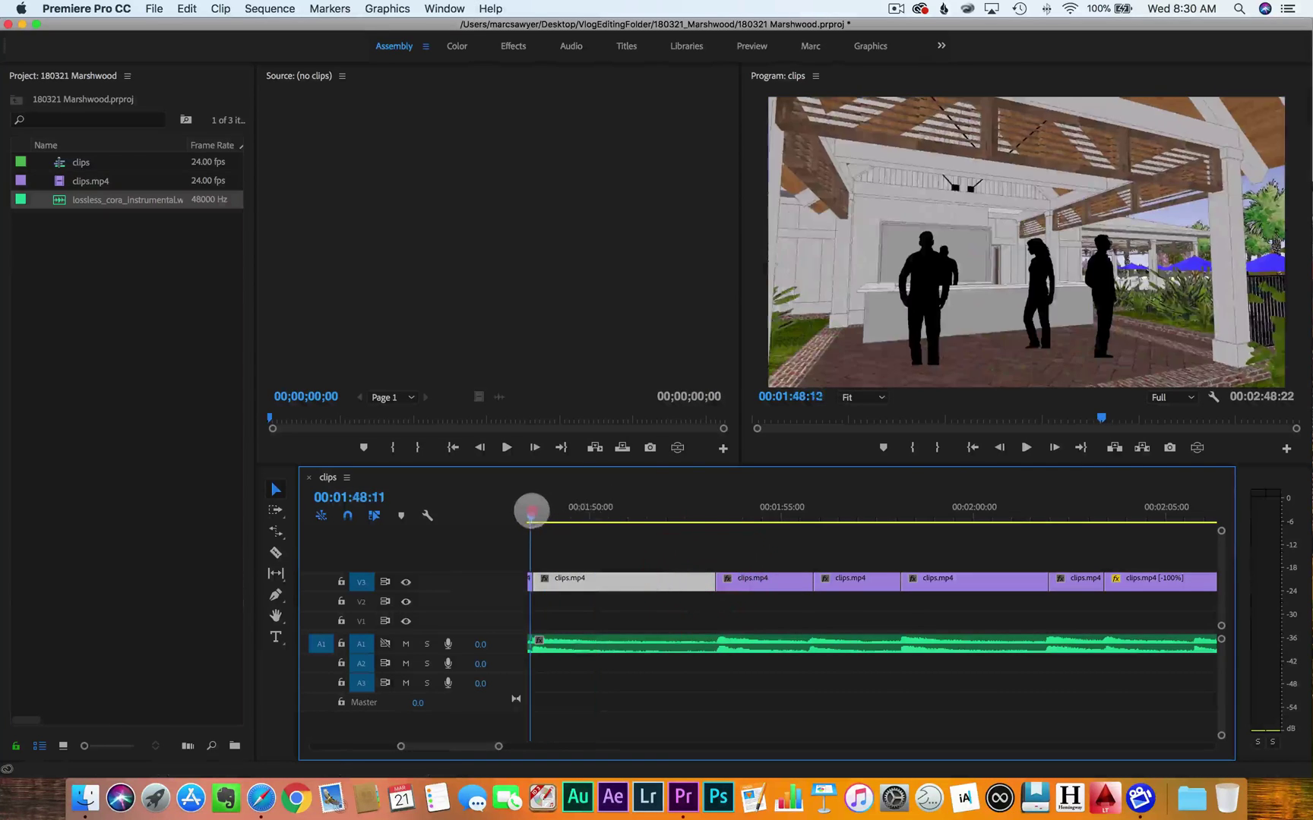
pyautogui.press('space')
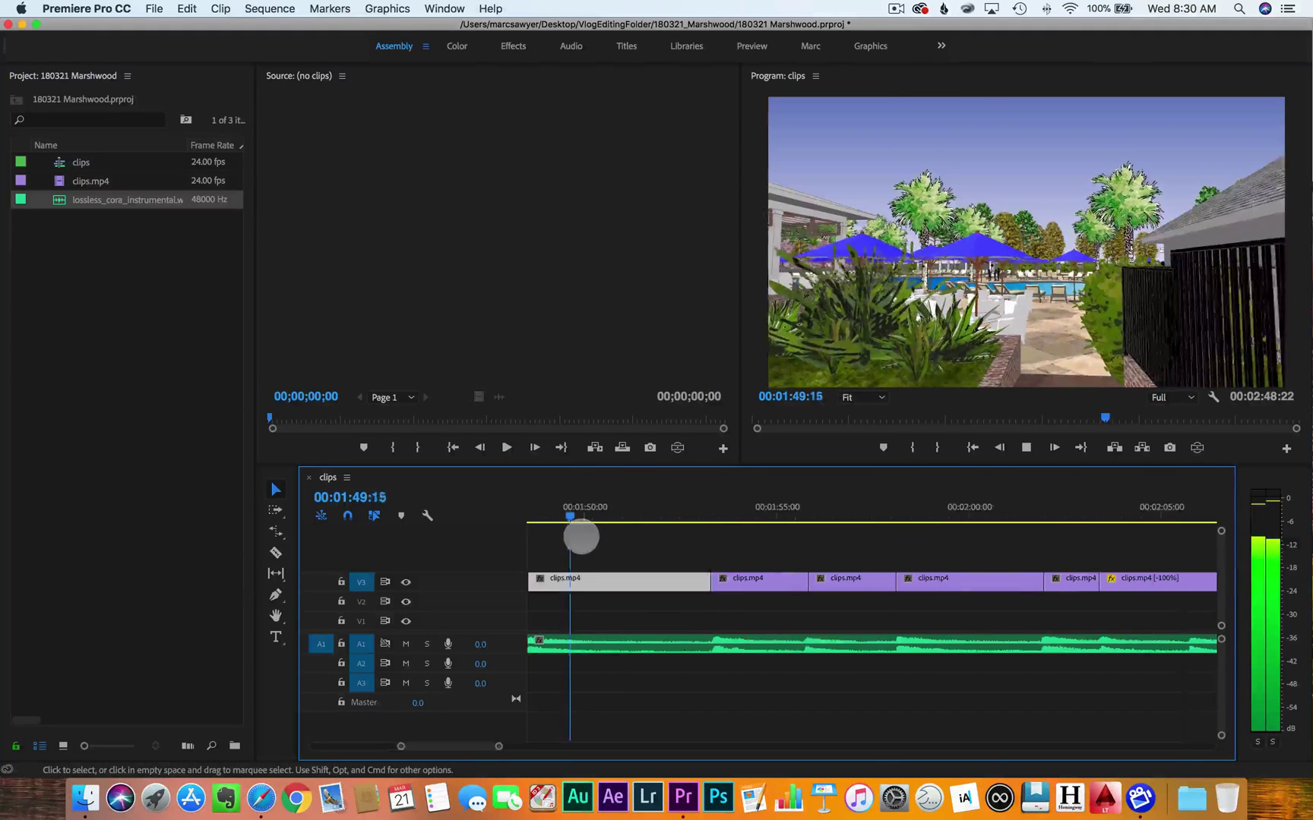
pyautogui.press('space')
pyautogui.moveTo(586, 507); pyautogui.dragTo(604, 506)
pyautogui.press('space')
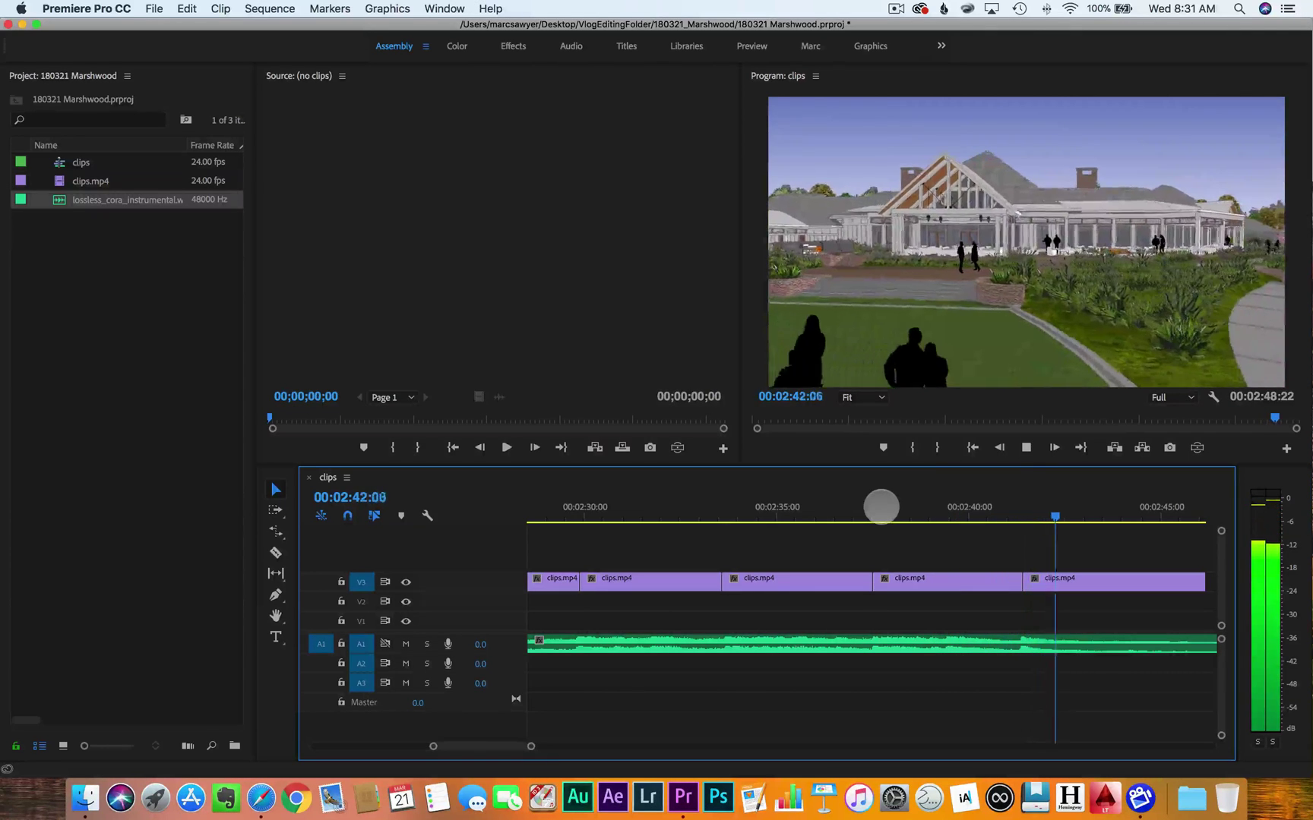
pyautogui.hscroll(3, 881, 507)
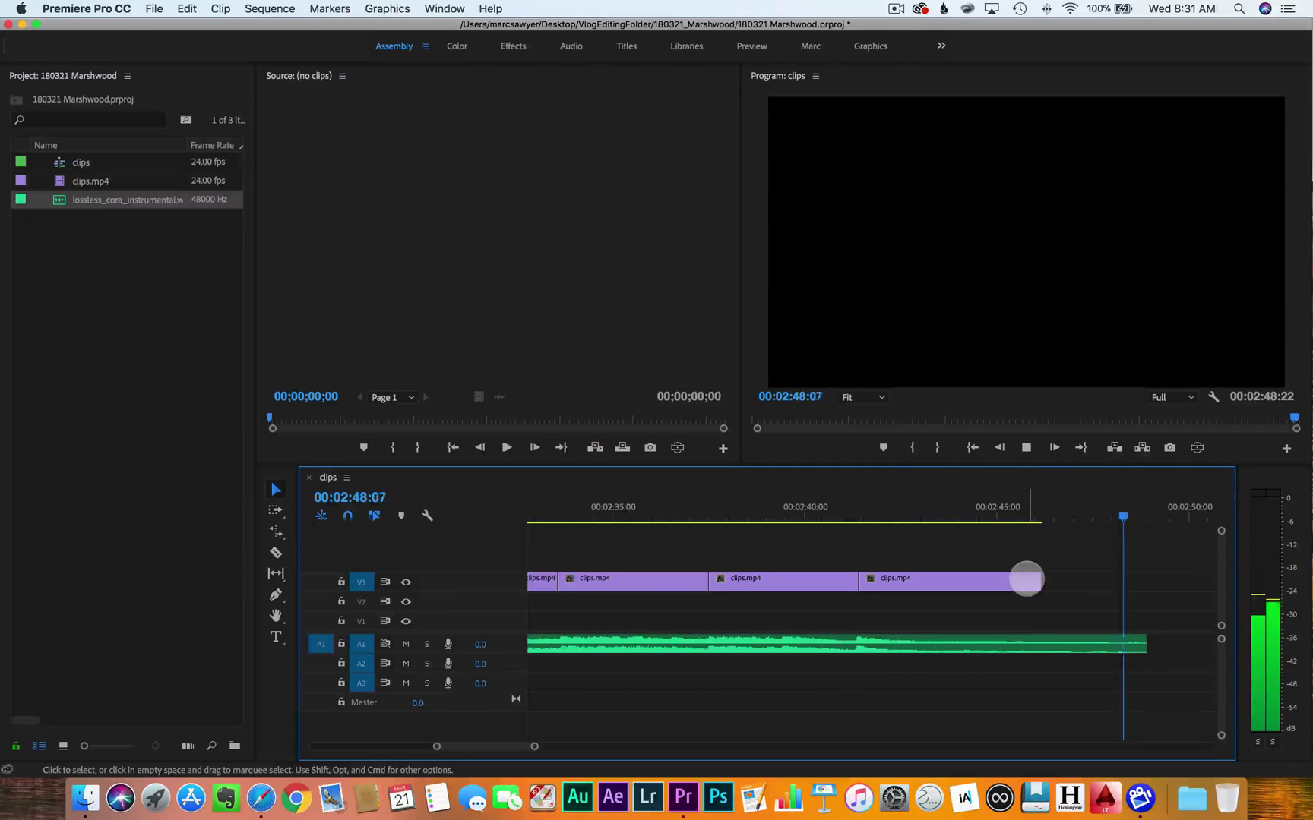
pyautogui.press('space')
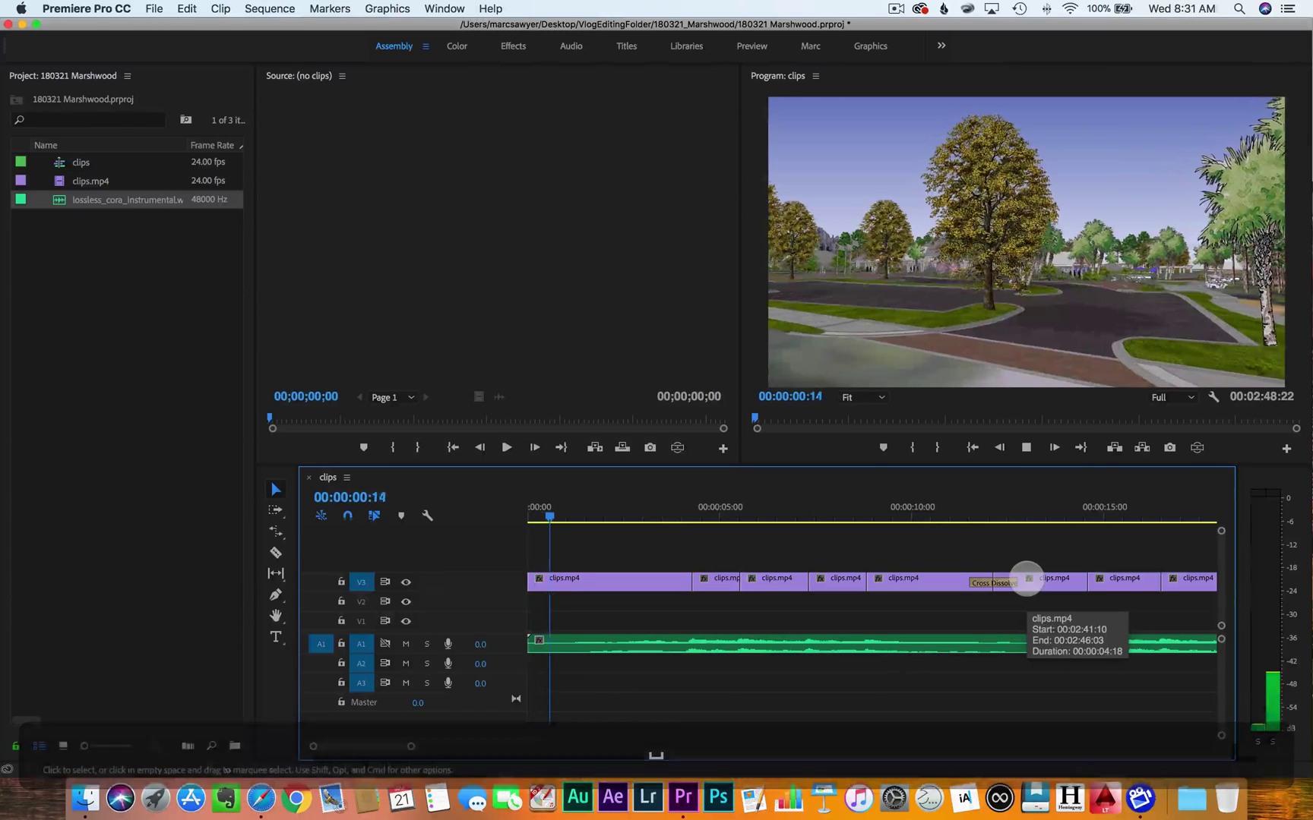
pyautogui.press('space')
# Save the project and return the playhead to the sequence start at 00:00:00:00
pyautogui.click(153, 10)
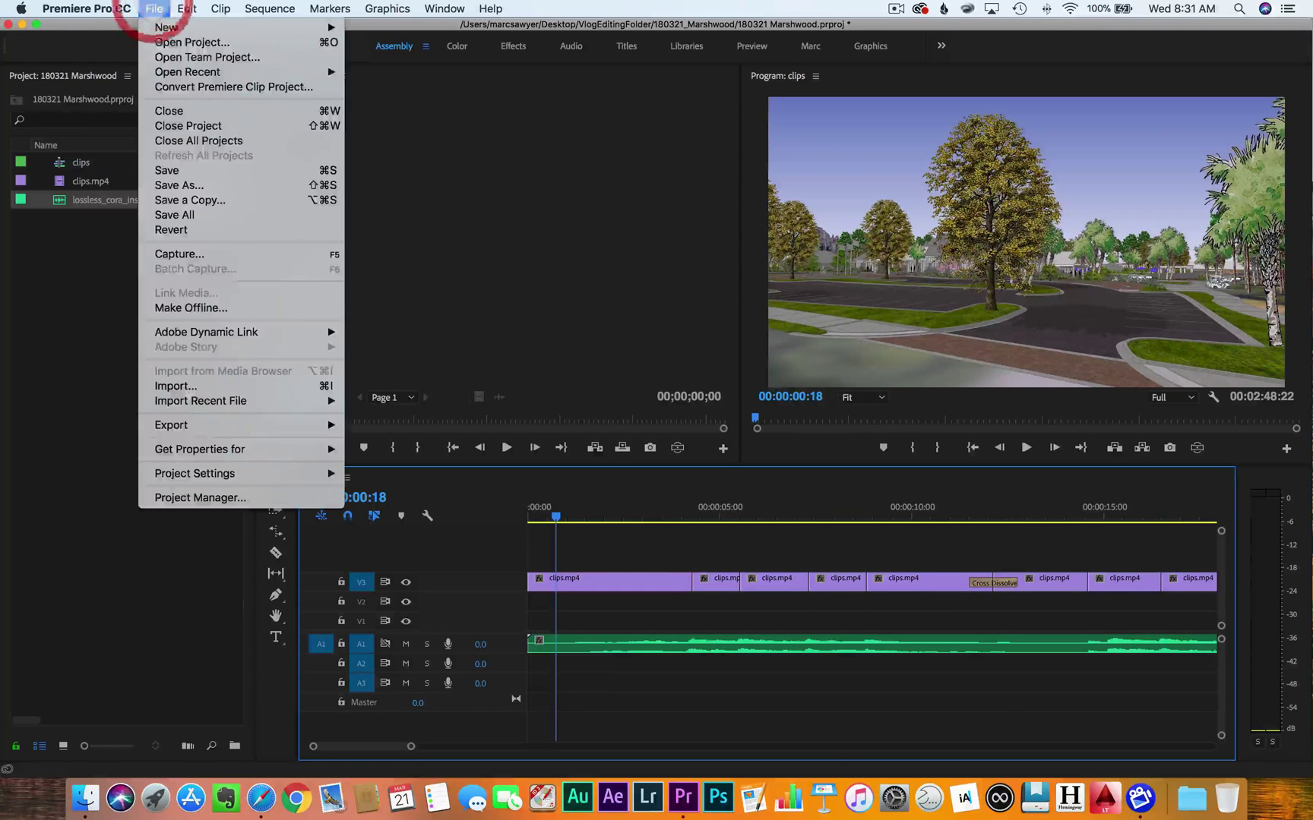
pyautogui.click(176, 169)
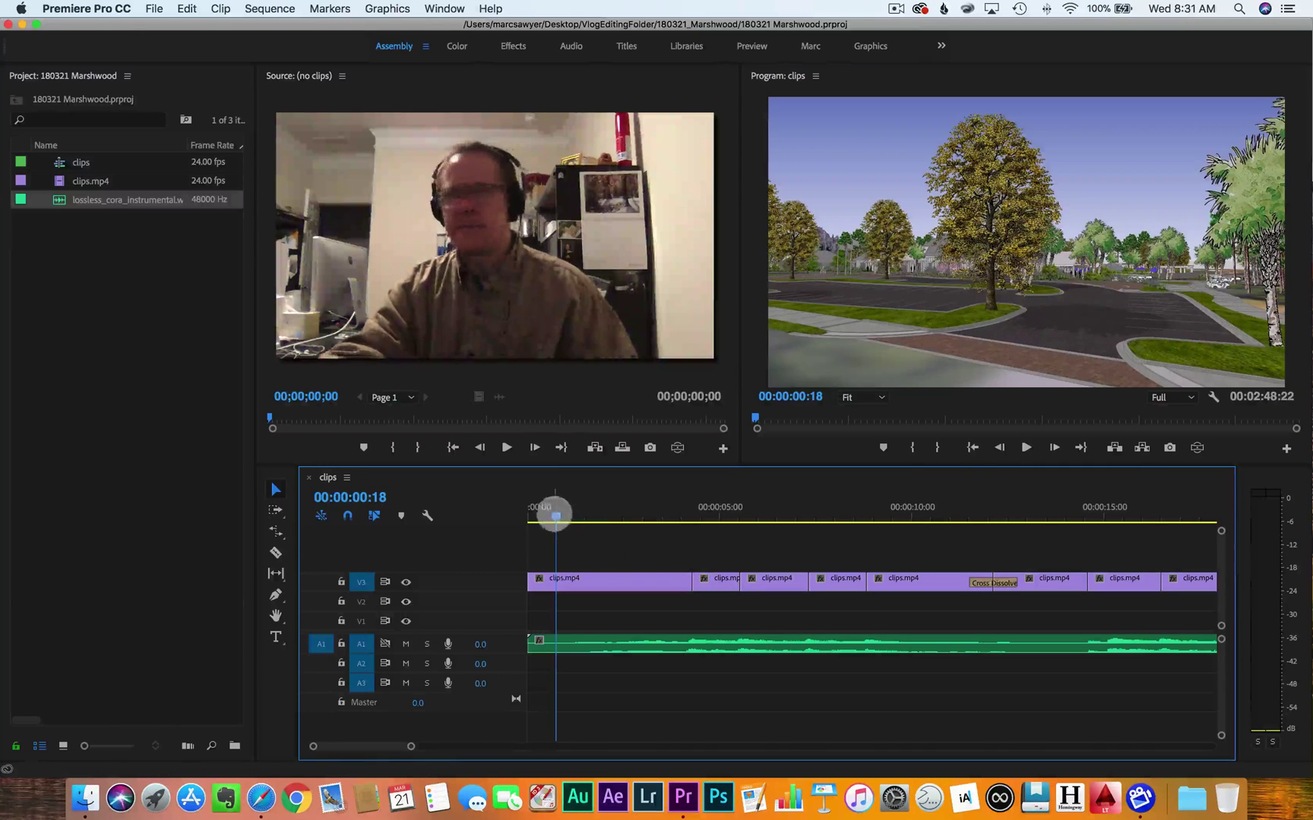
pyautogui.click(519, 515)
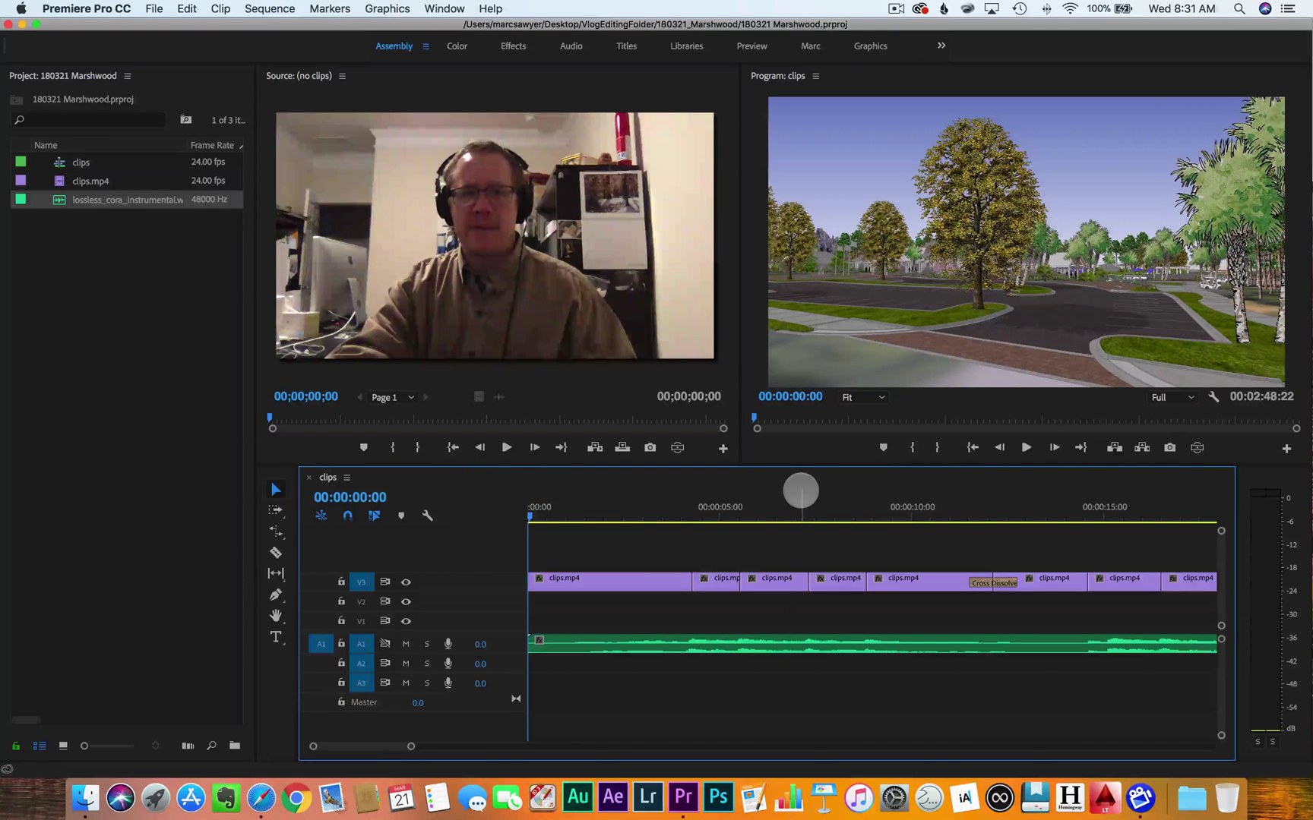